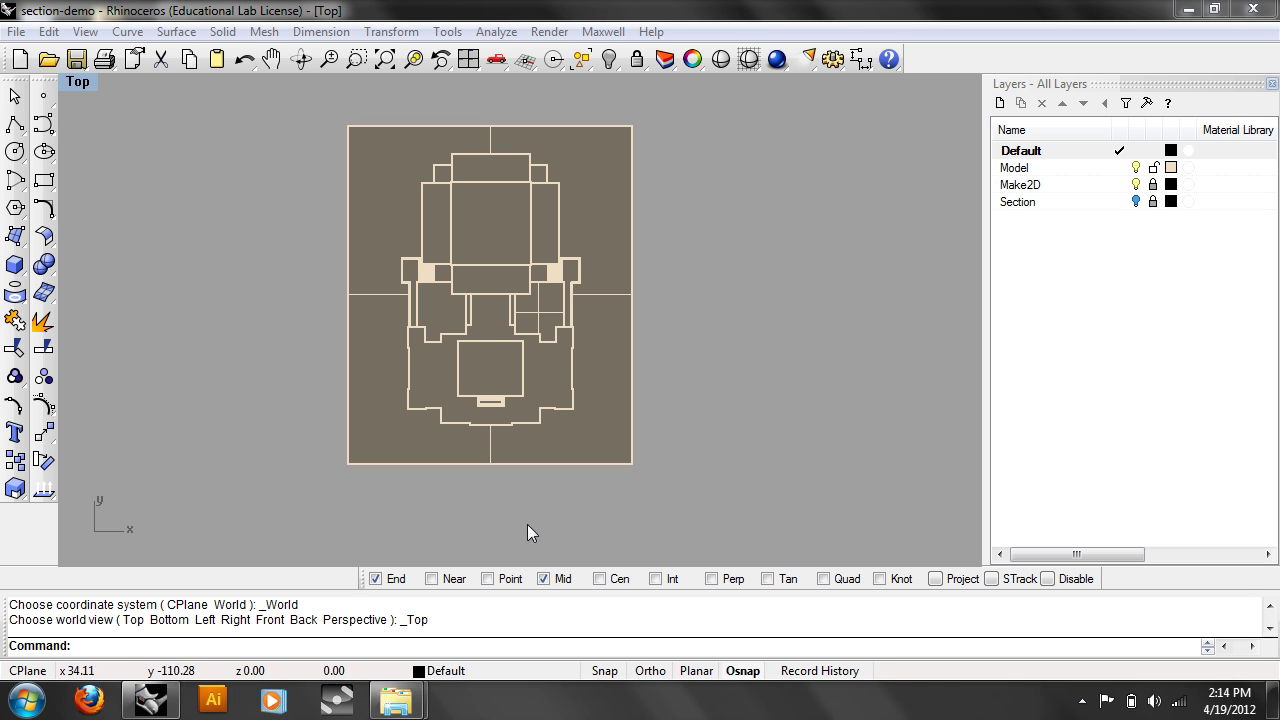
Step: Dock the object snap options at the start of their row and turn on the Section layer
drag(364, 579, 9, 584)
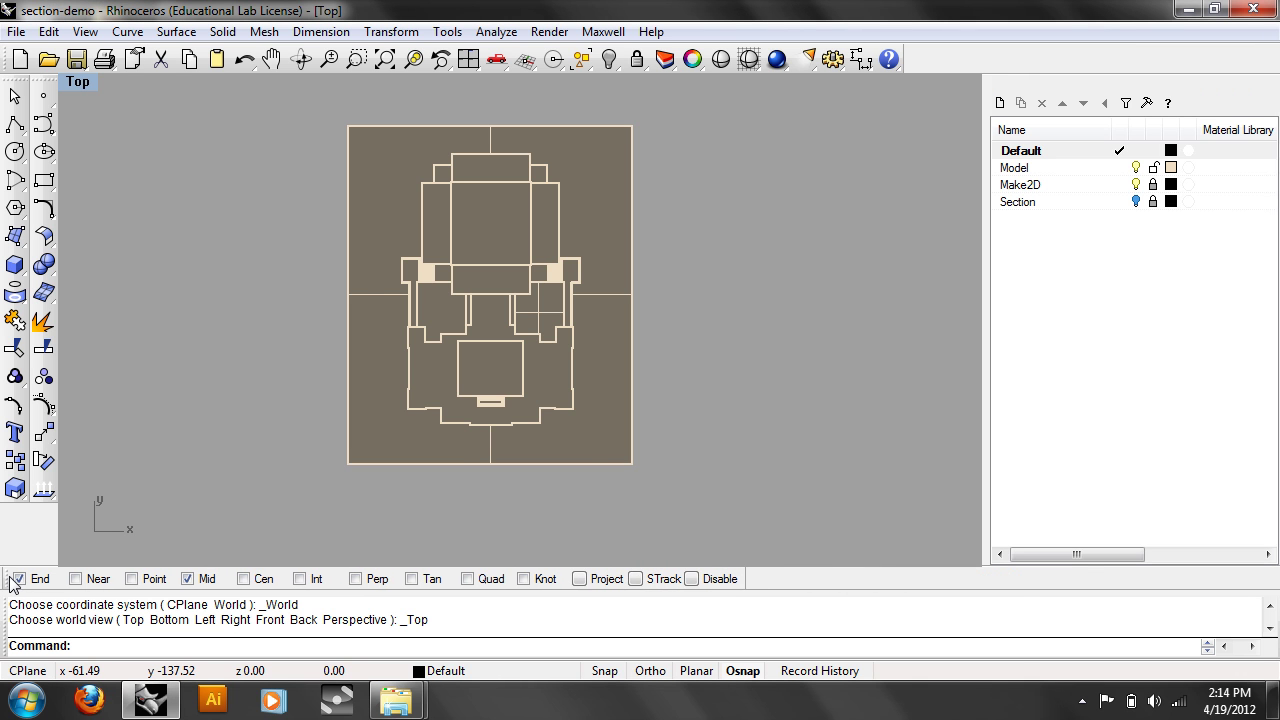
click(1138, 203)
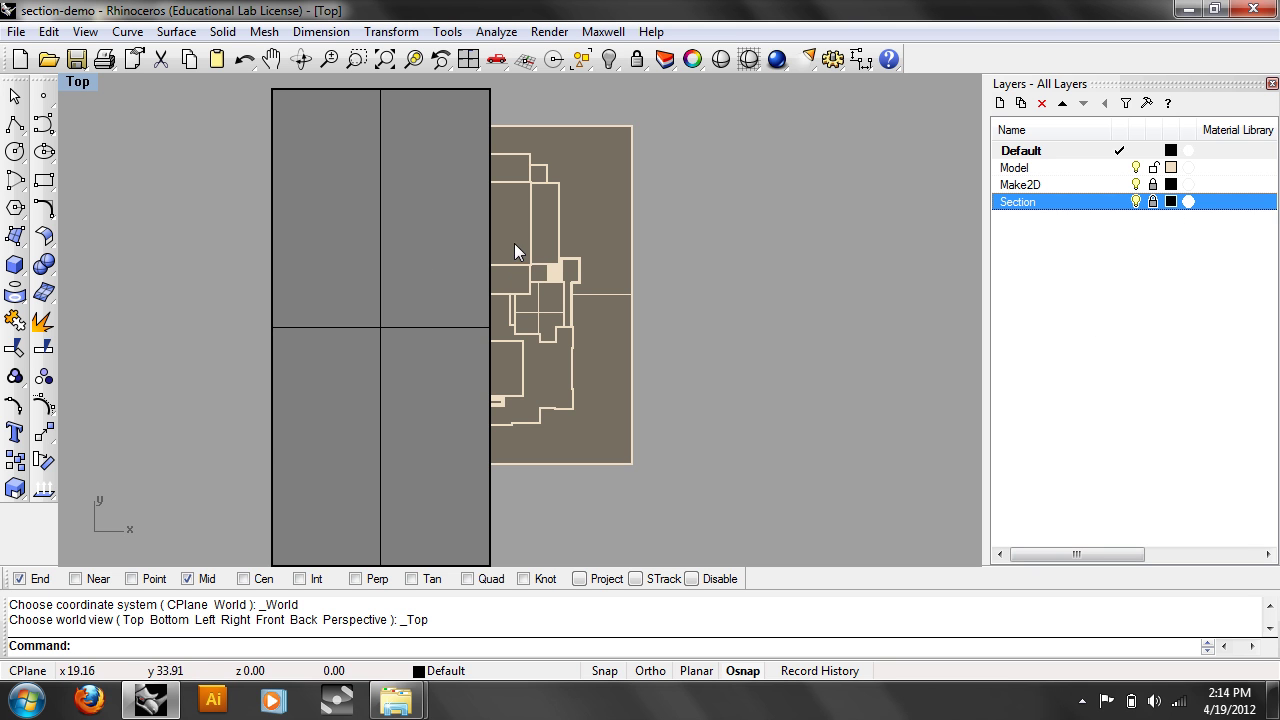
Step: Restore the default four-viewport layout and zoom all viewports to the model's extents
right_drag(514, 243, 419, 306)
double_click(72, 82)
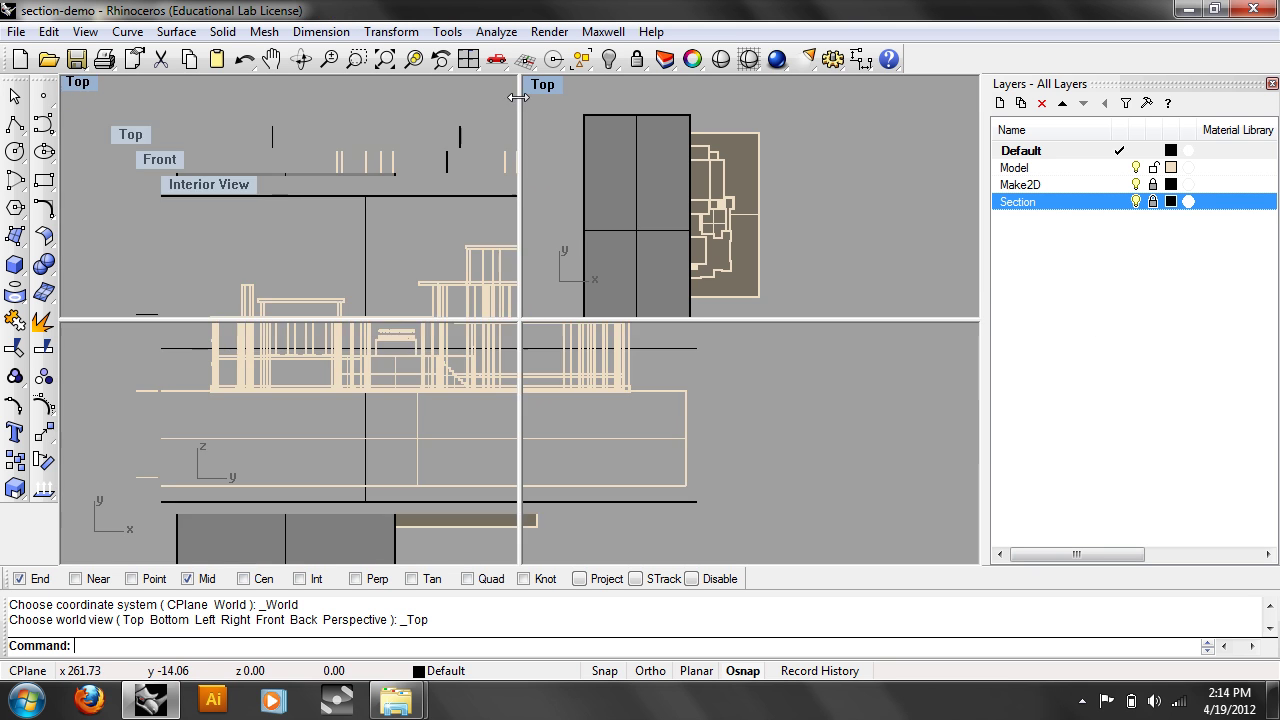
click(466, 60)
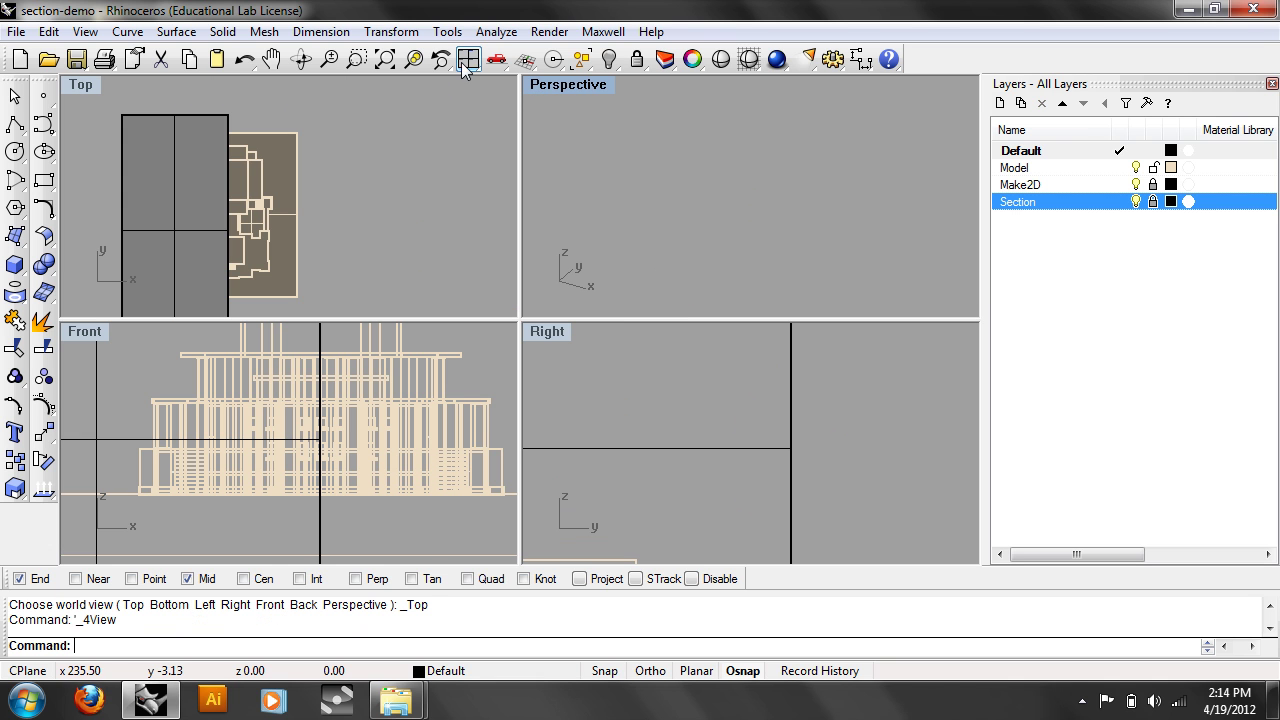
click(466, 60)
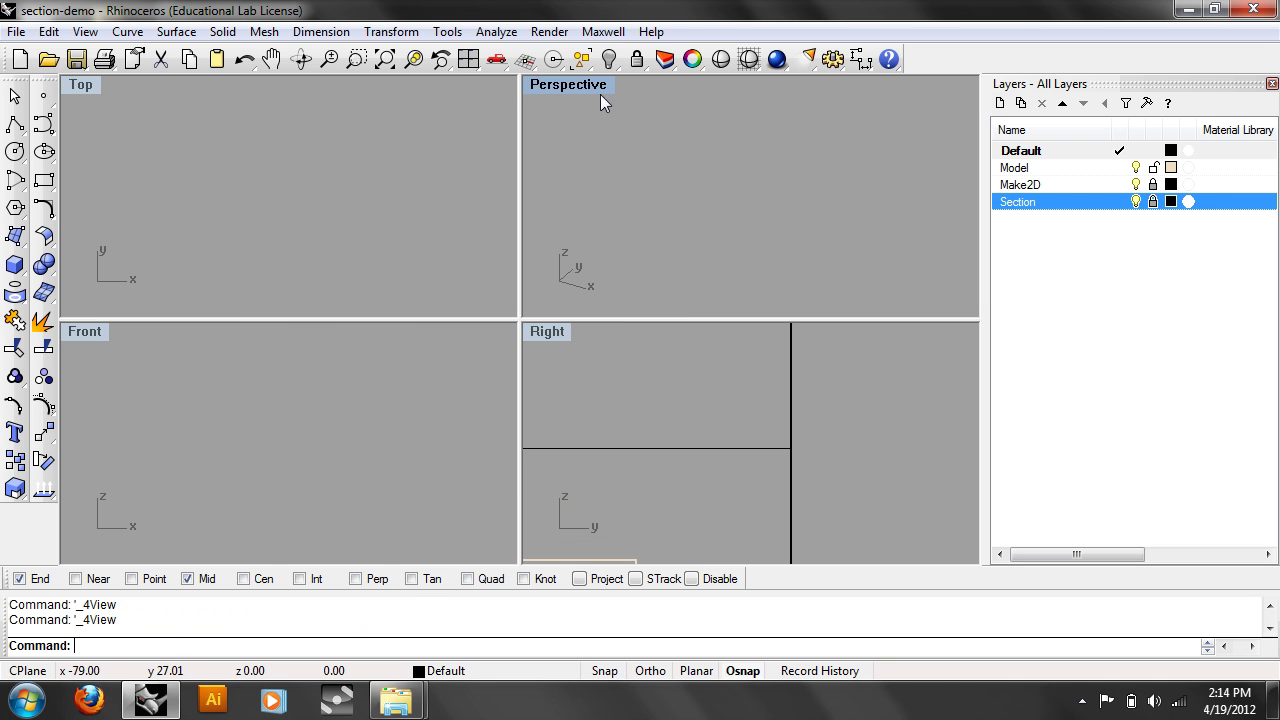
right_click(385, 60)
Step: Orbit the Perspective view around the building and section box and set its display mode to Shaded
mouse_move(792, 206)
right_down()
mouse_move(748, 194)
mouse_move(813, 184)
mouse_move(839, 274)
mouse_move(799, 262)
mouse_move(841, 230)
mouse_move(805, 190)
mouse_move(789, 213)
mouse_move(714, 218)
mouse_move(781, 224)
mouse_move(740, 237)
right_up()
click(560, 84)
click(597, 160)
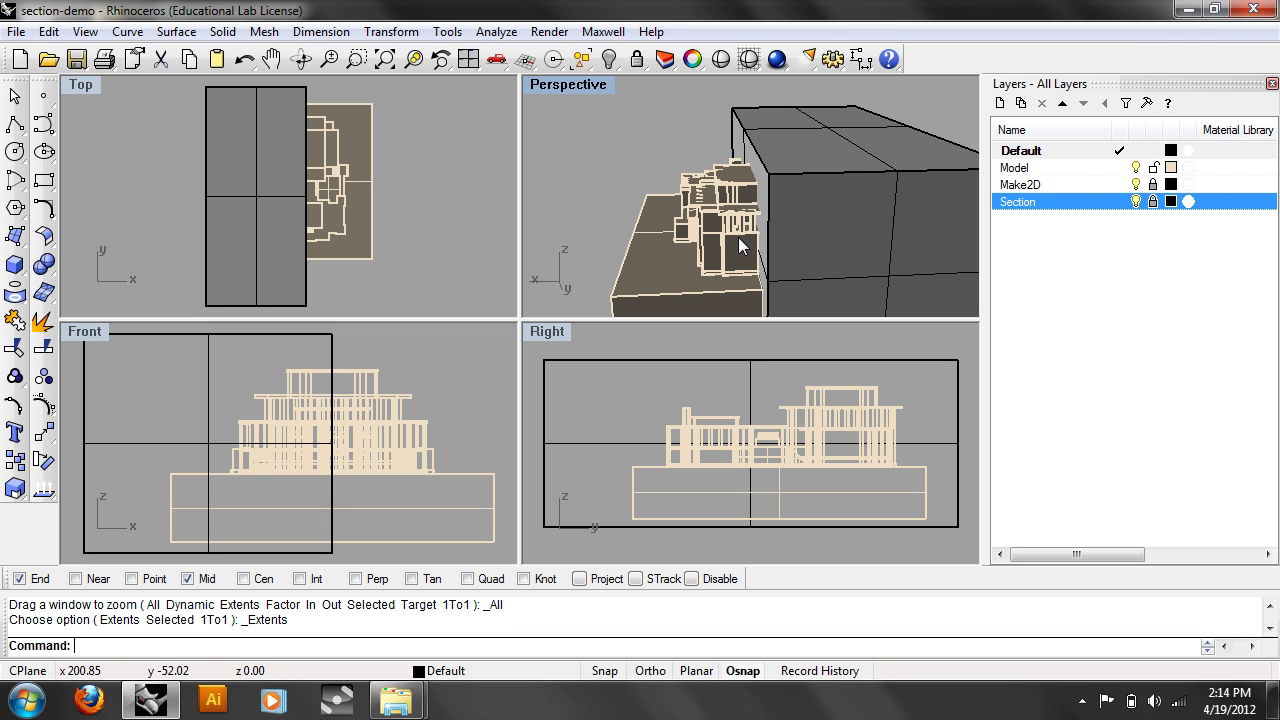
Step: Set the Perspective viewport to the Top view, maximize it, and frame the whole building with the section box
text(Top)
key(Return)
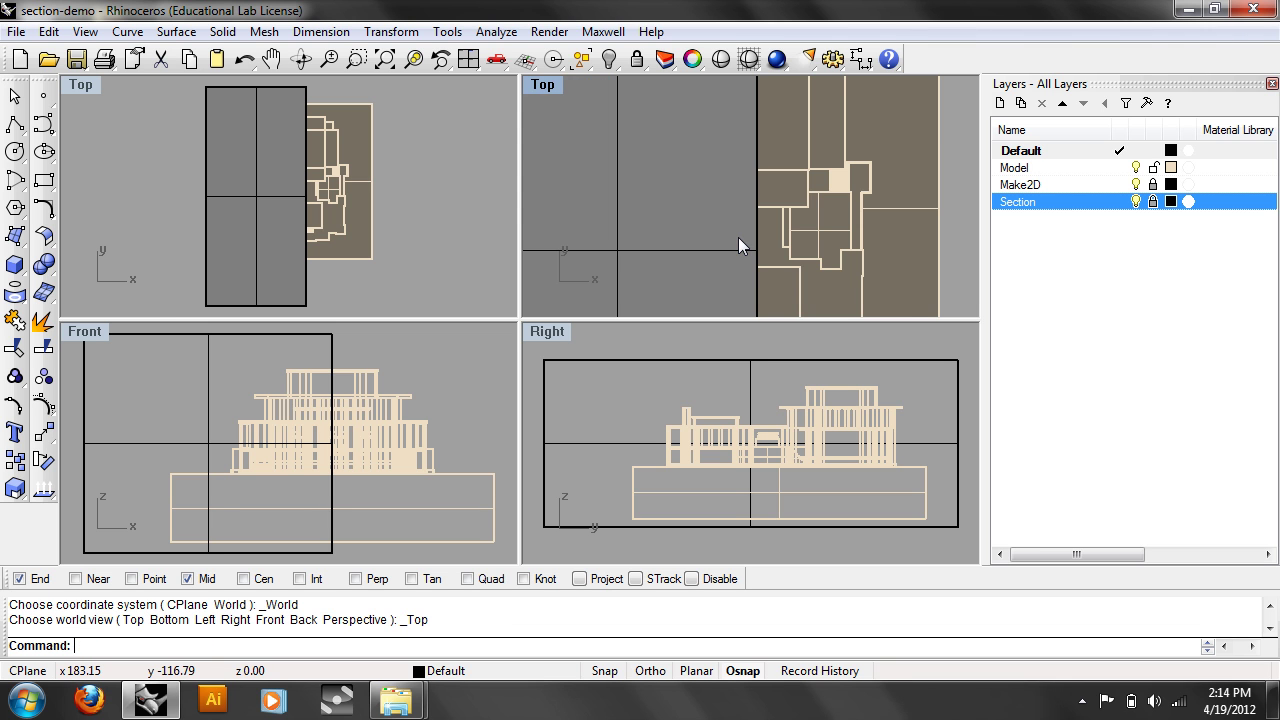
double_click(558, 85)
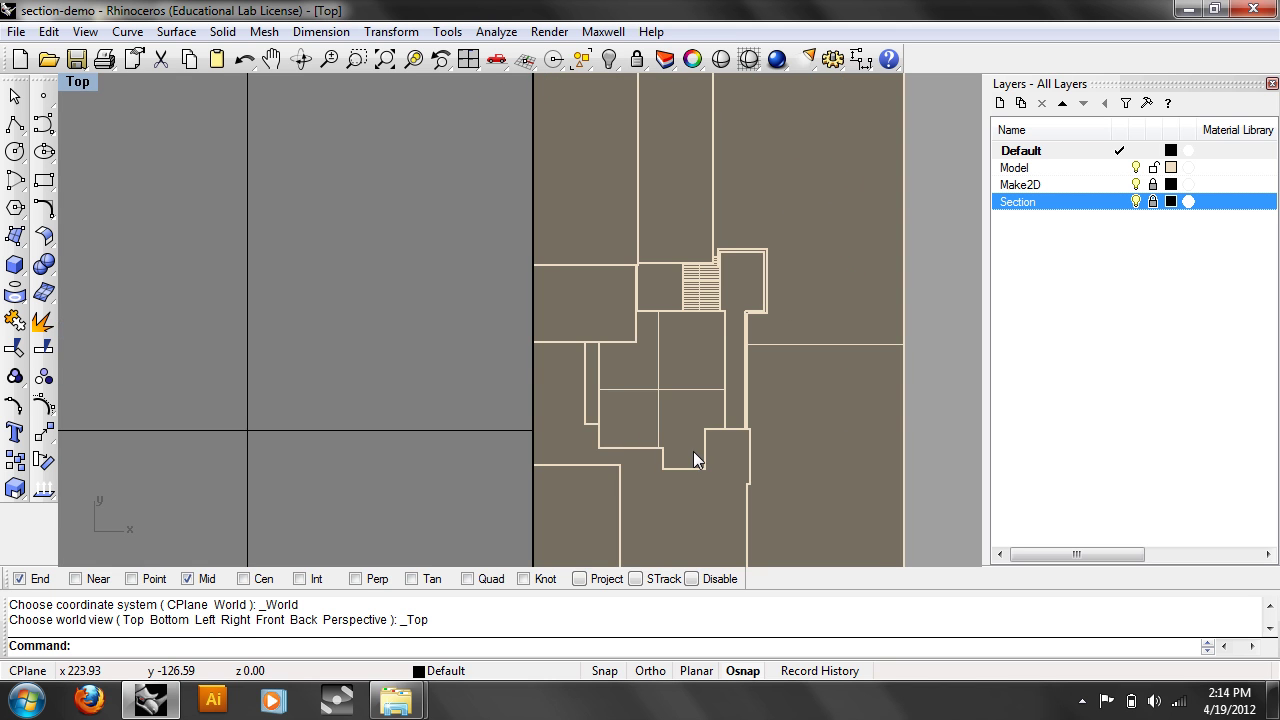
scroll(693, 449, down, 3)
right_drag(693, 447, 664, 336)
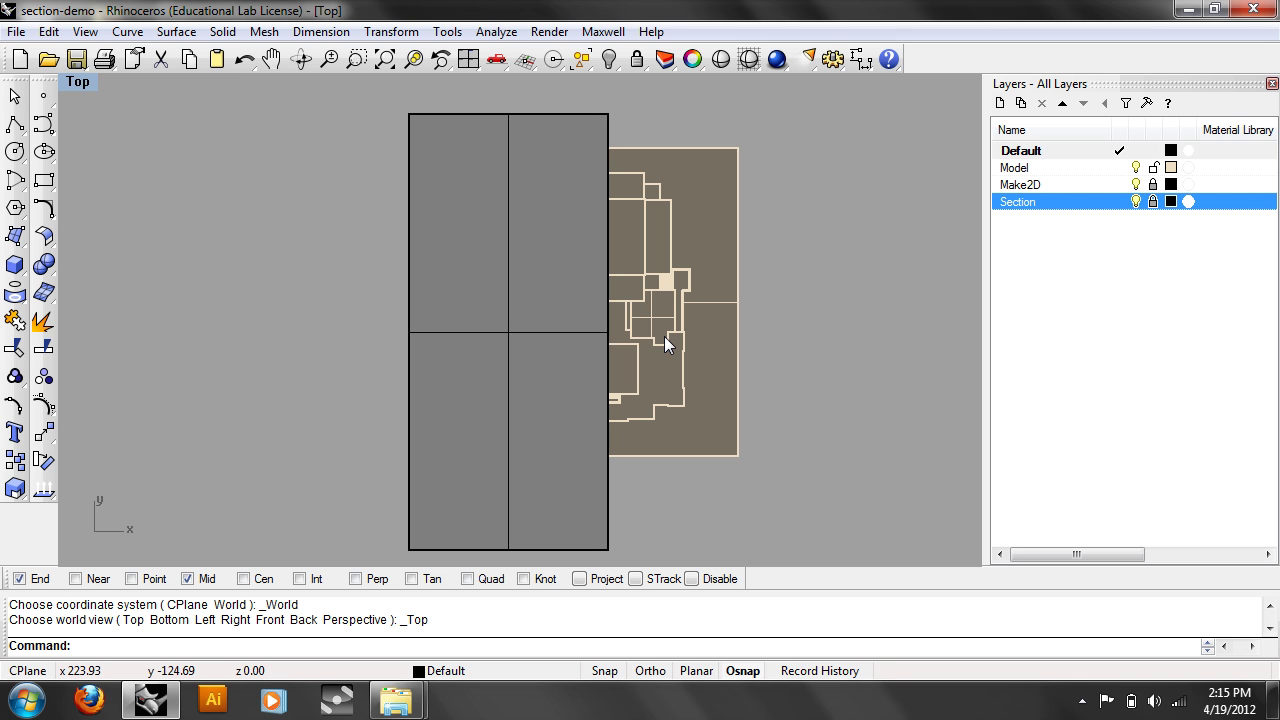
Step: Start a BooleanDifference, hide the Section layer, and choose the entire building model as the first set
text(Boolean2Objects)
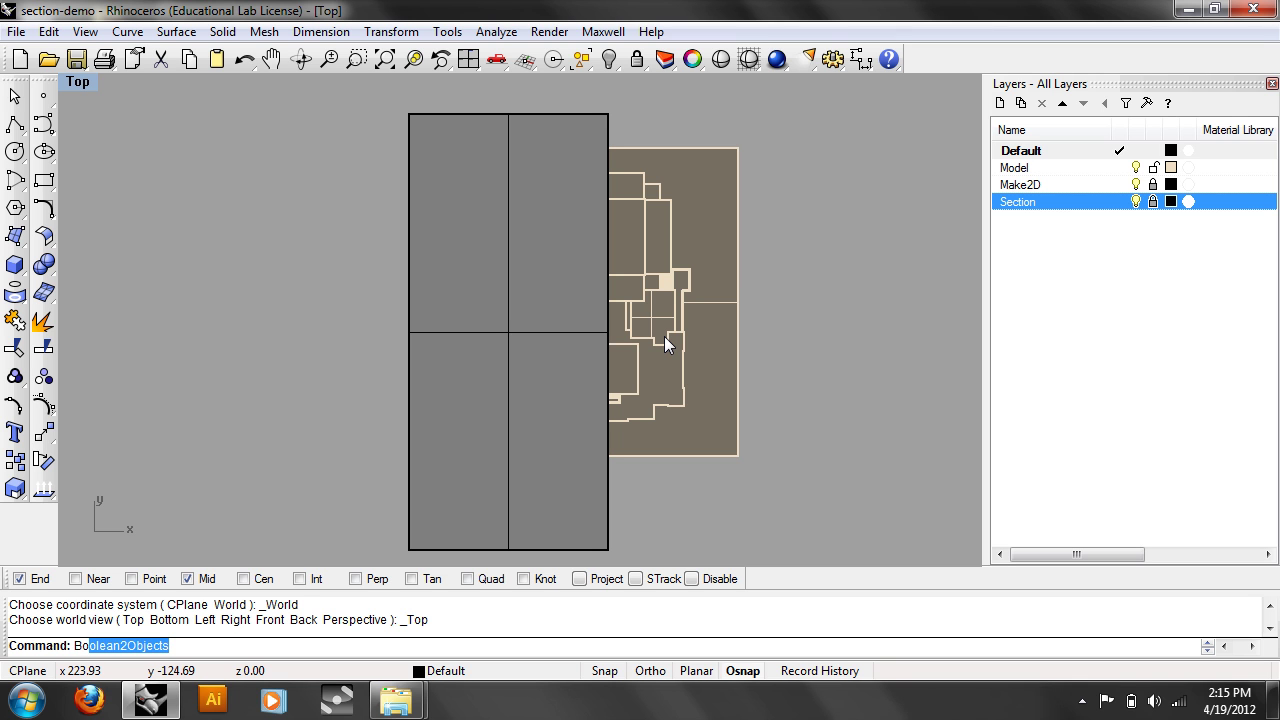
key(Down)
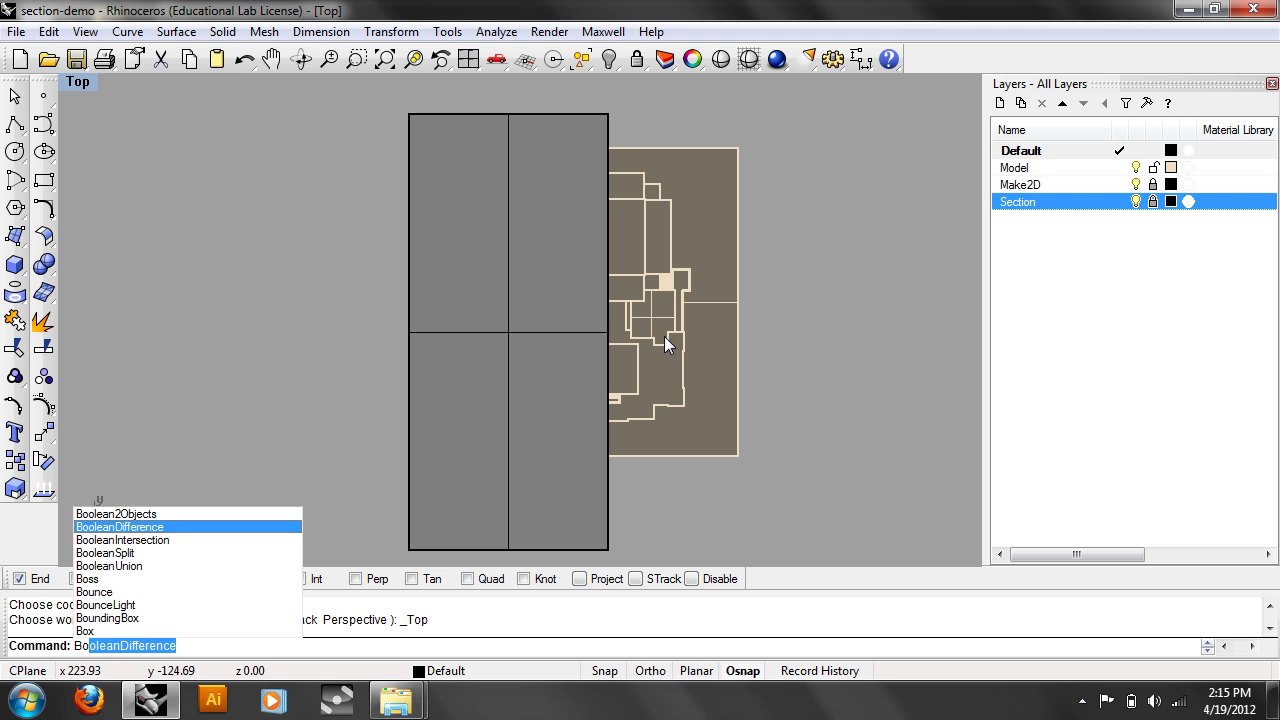
key(Return)
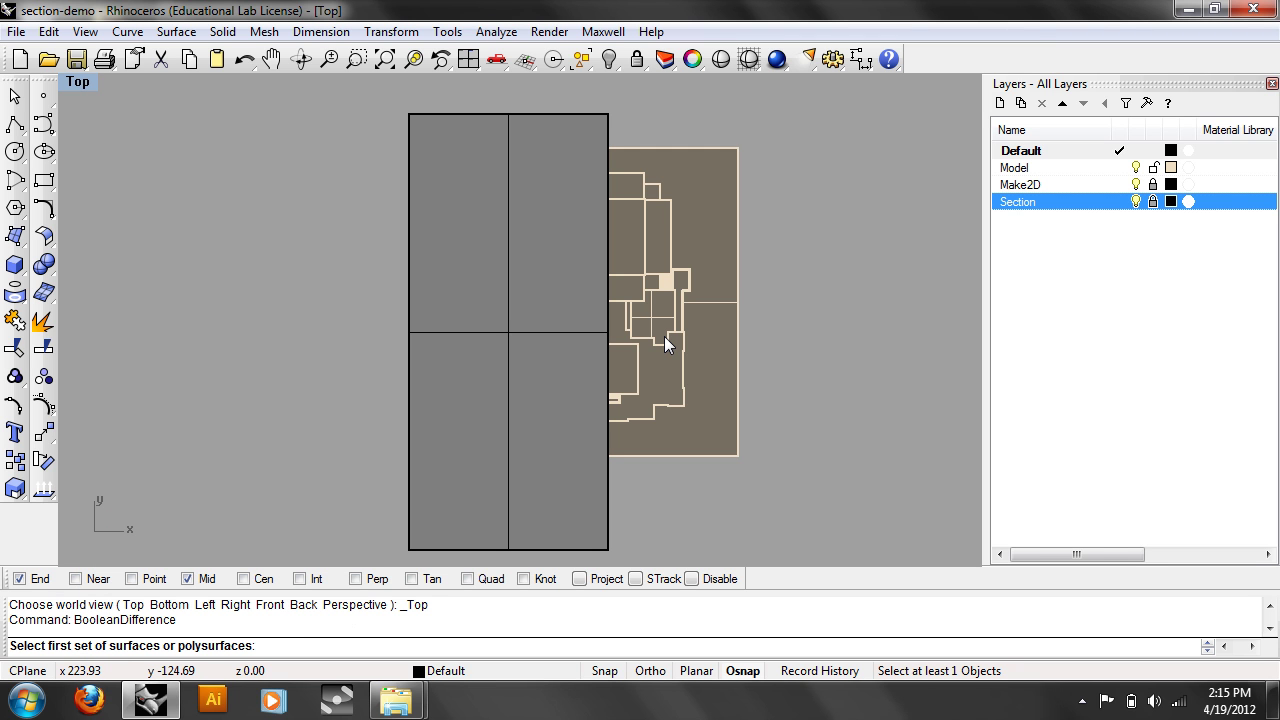
click(1135, 202)
drag(396, 137, 400, 132)
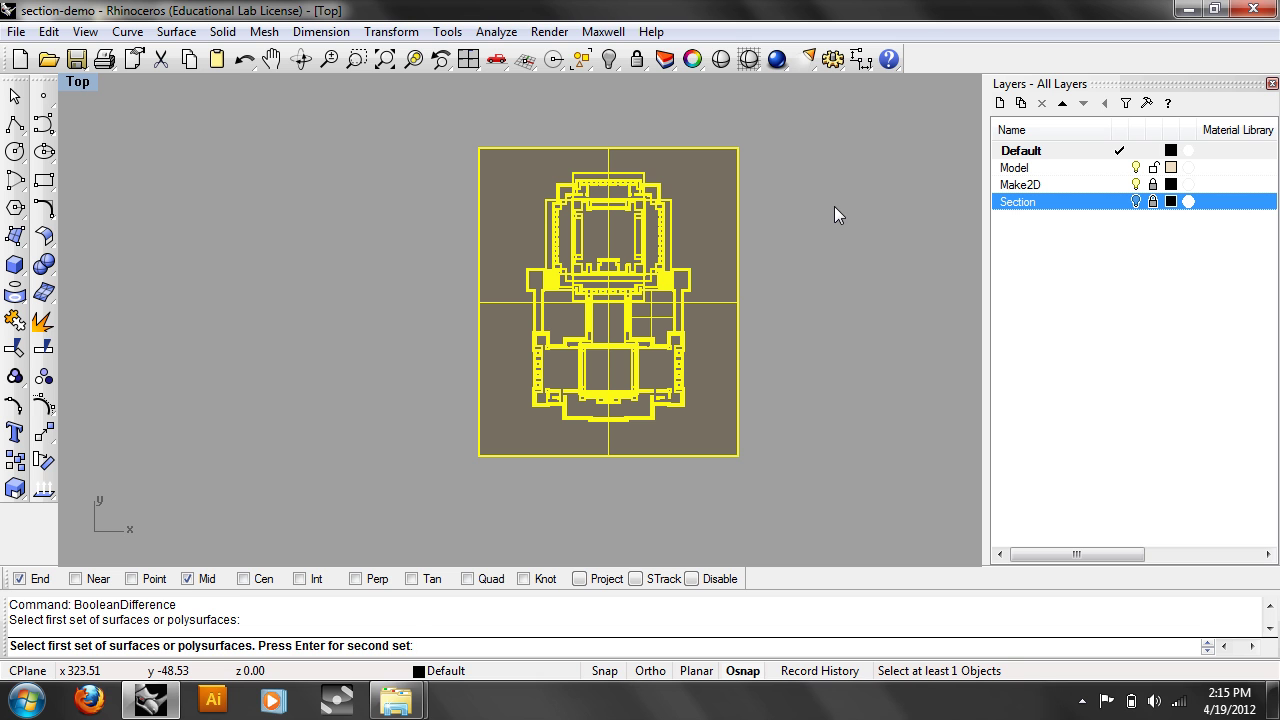
key(Return)
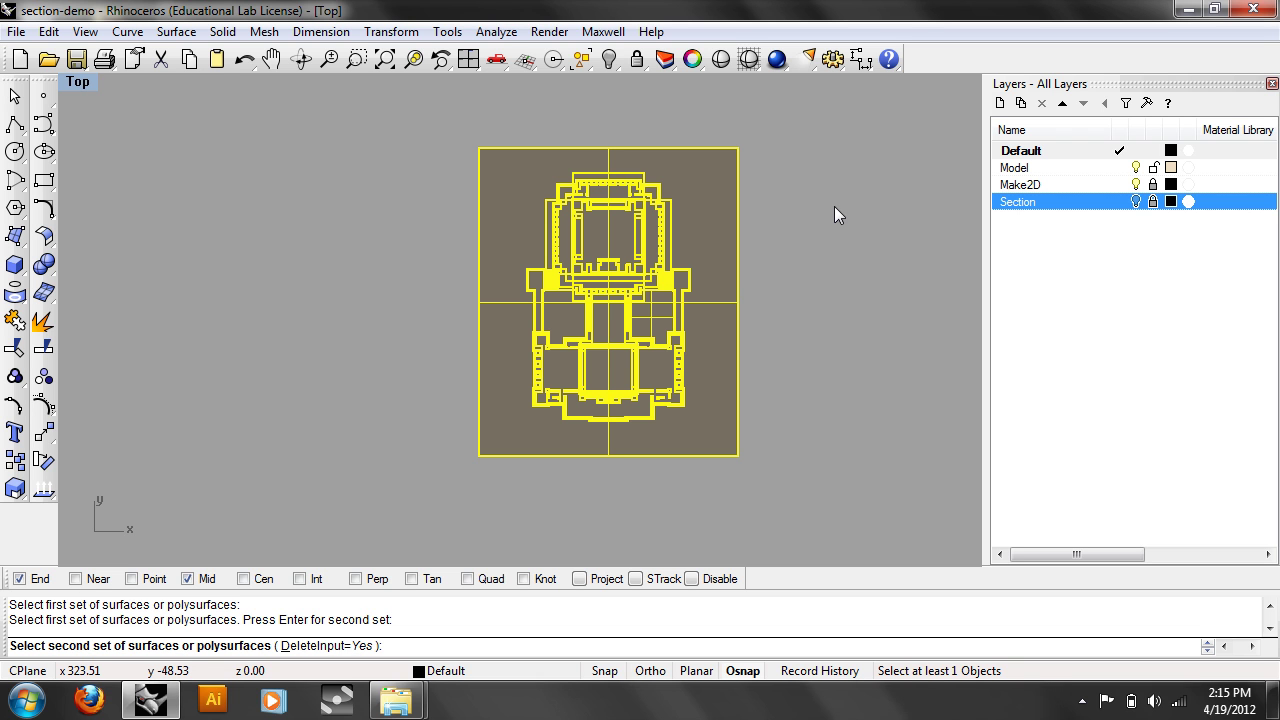
Step: Show and unlock the Section layer and try to subtract its box from the building as the second BooleanDifference set
click(1136, 201)
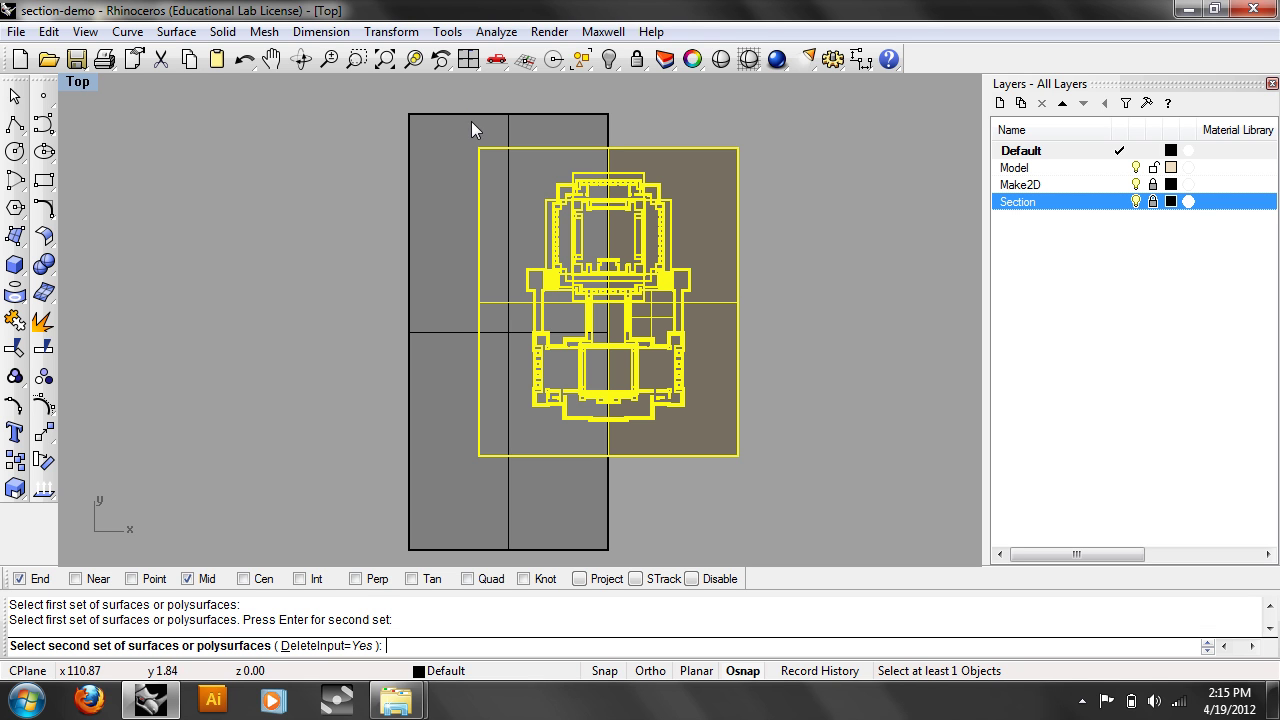
drag(492, 86, 405, 149)
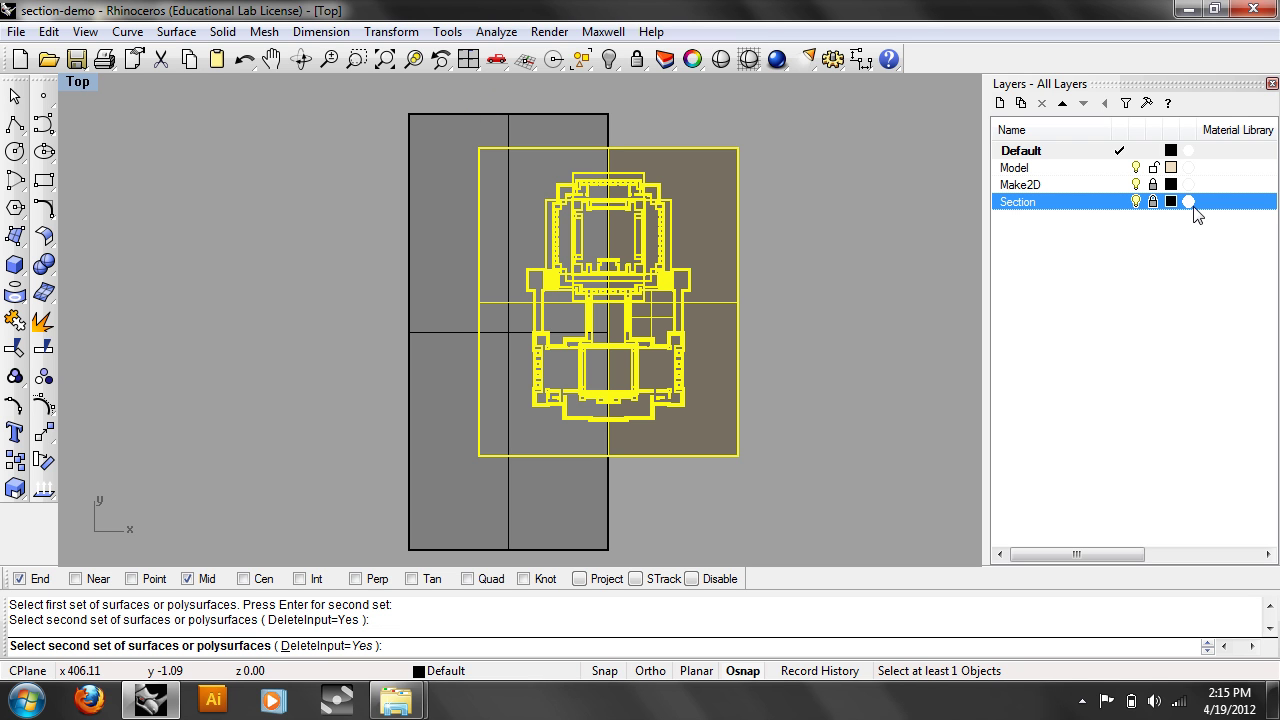
click(1136, 202)
click(1136, 203)
scroll(600, 522, down, 6)
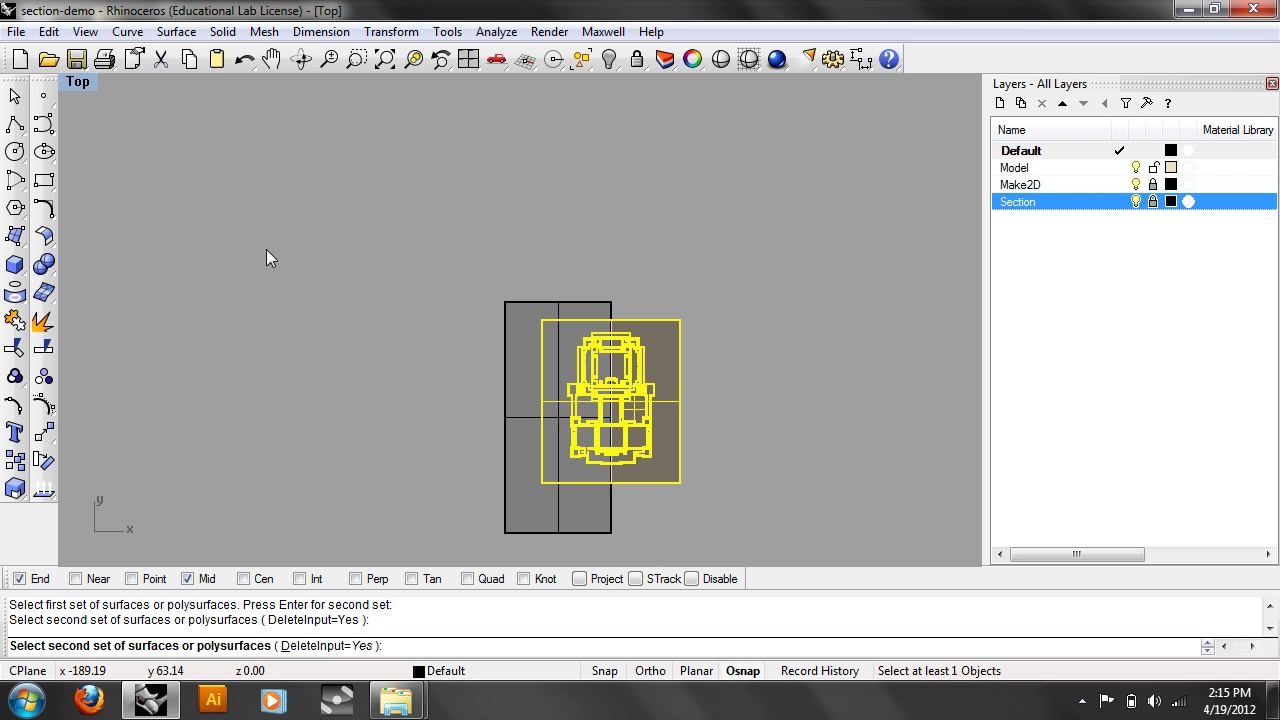
right_drag(565, 245, 583, 179)
click(612, 472)
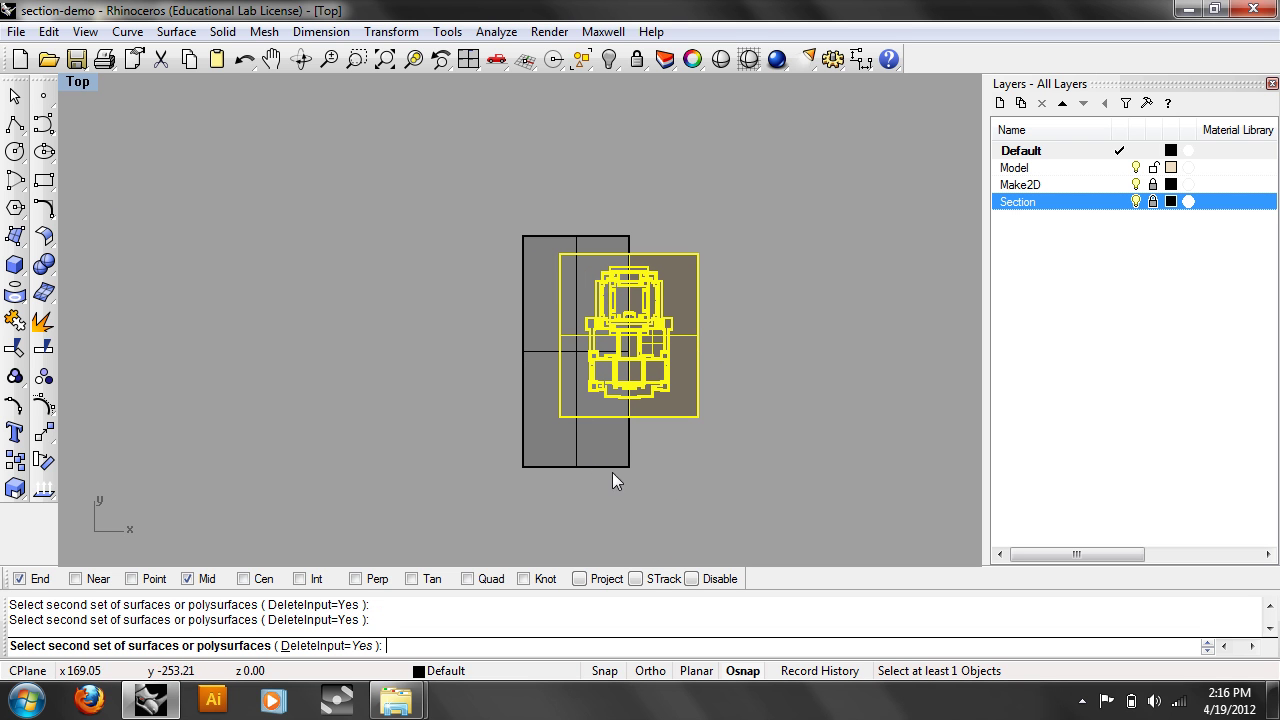
click(1154, 201)
click(619, 460)
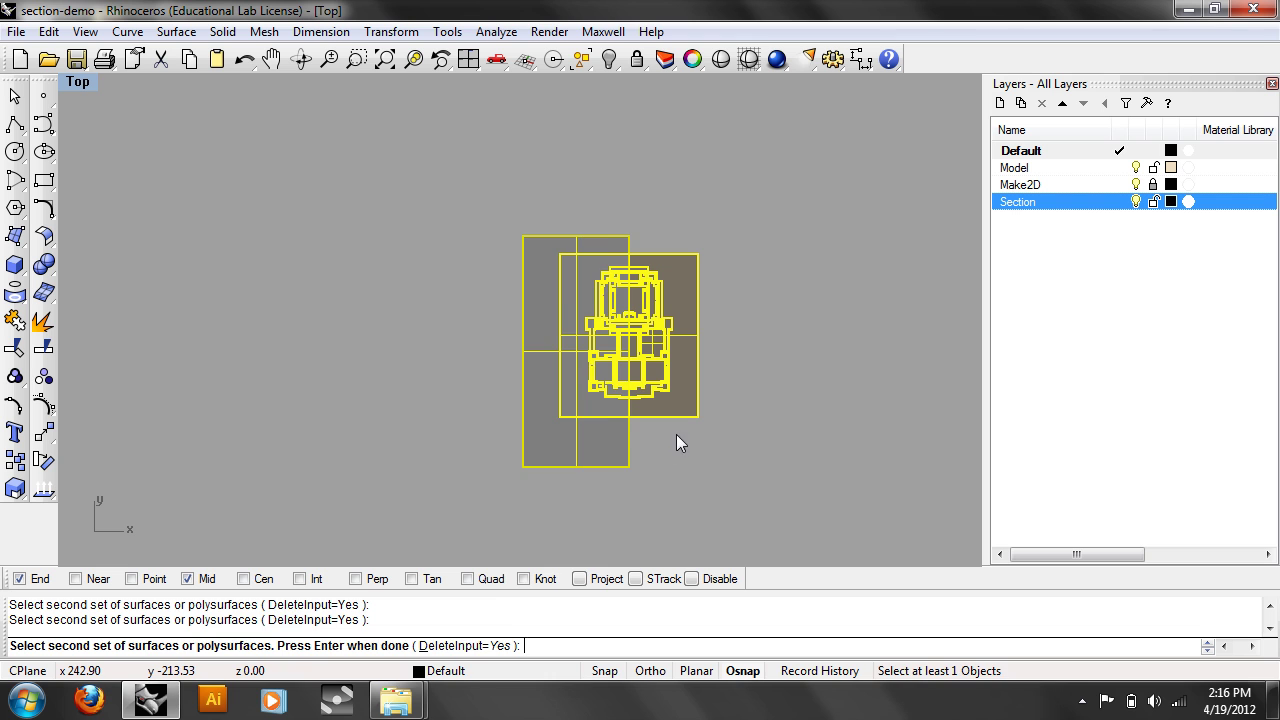
key(Return)
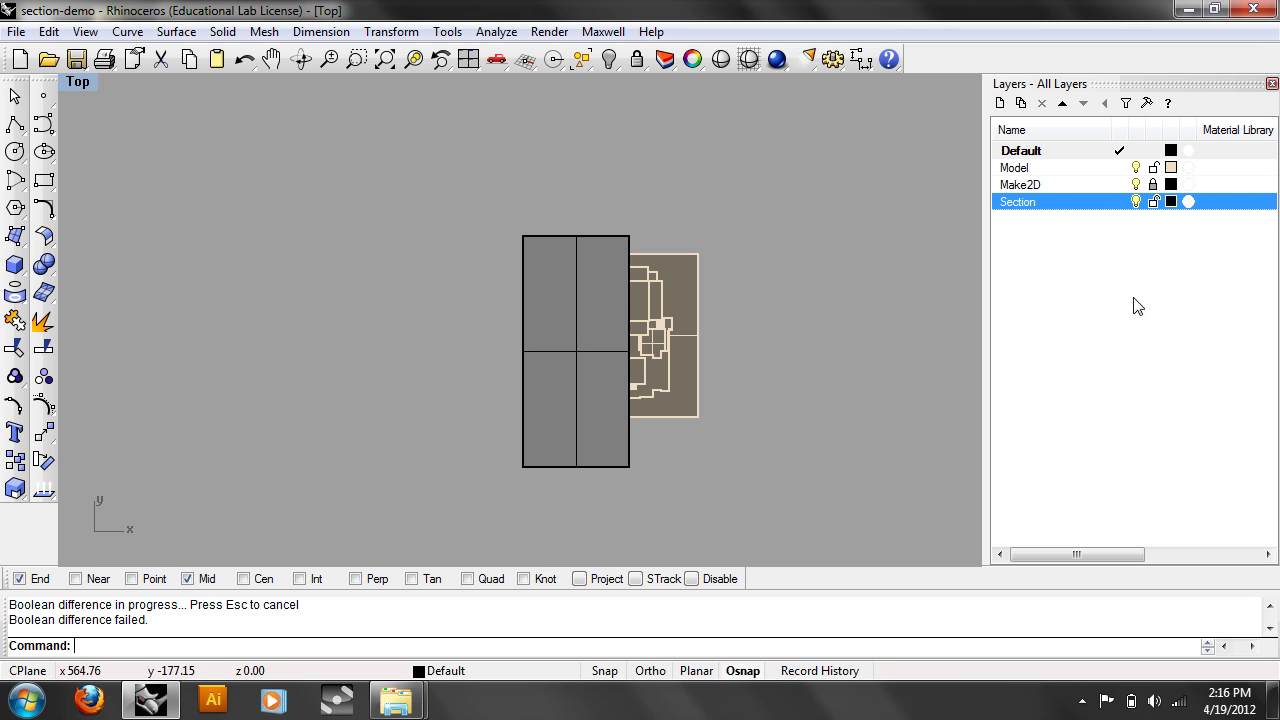
Step: Start the Split command, hide the Section layer, and choose the entire building model as the objects to split
right_drag(760, 397, 687, 372)
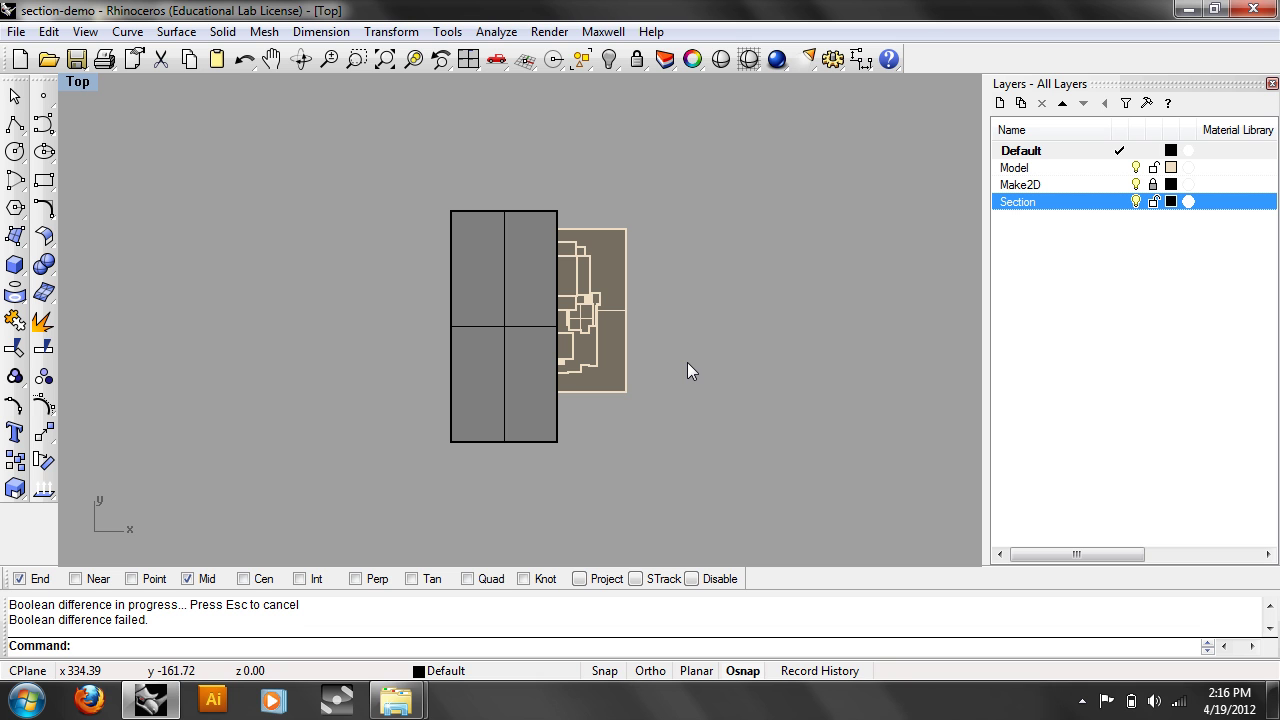
text(Split)
key(Return)
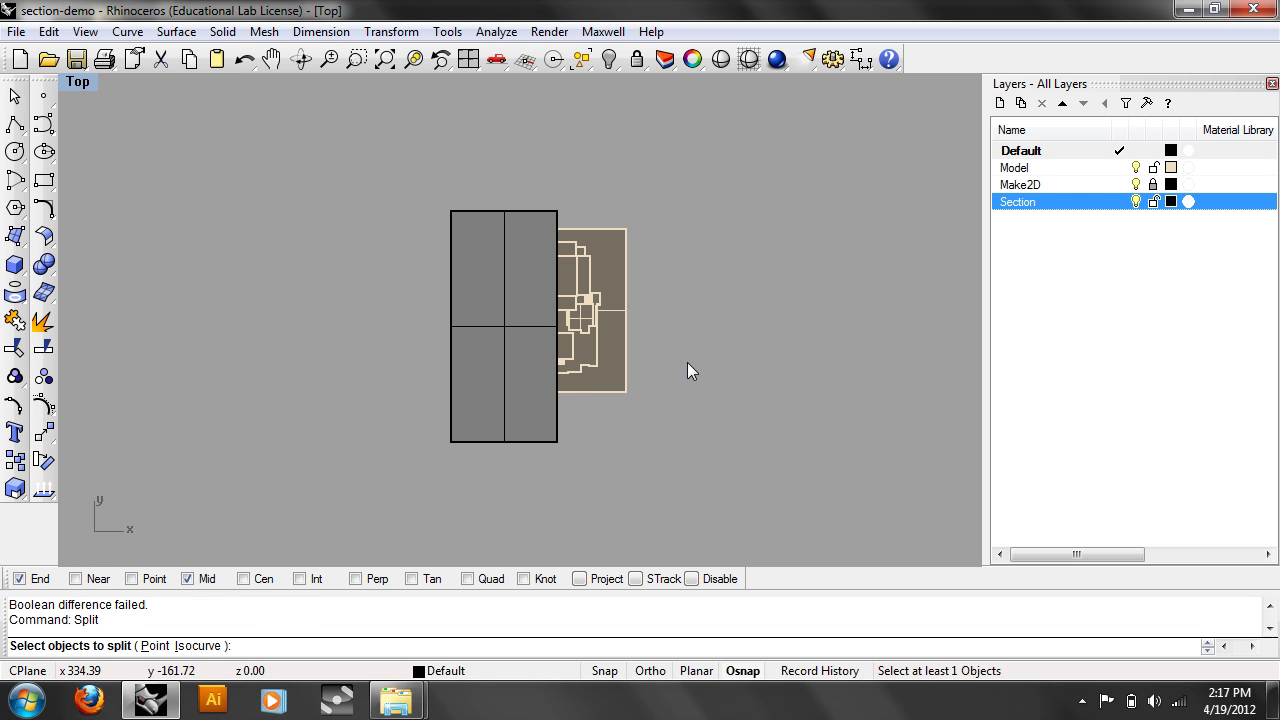
click(1136, 201)
mouse_move(795, 432)
mouse_down()
mouse_move(395, 137)
mouse_move(378, 142)
mouse_up()
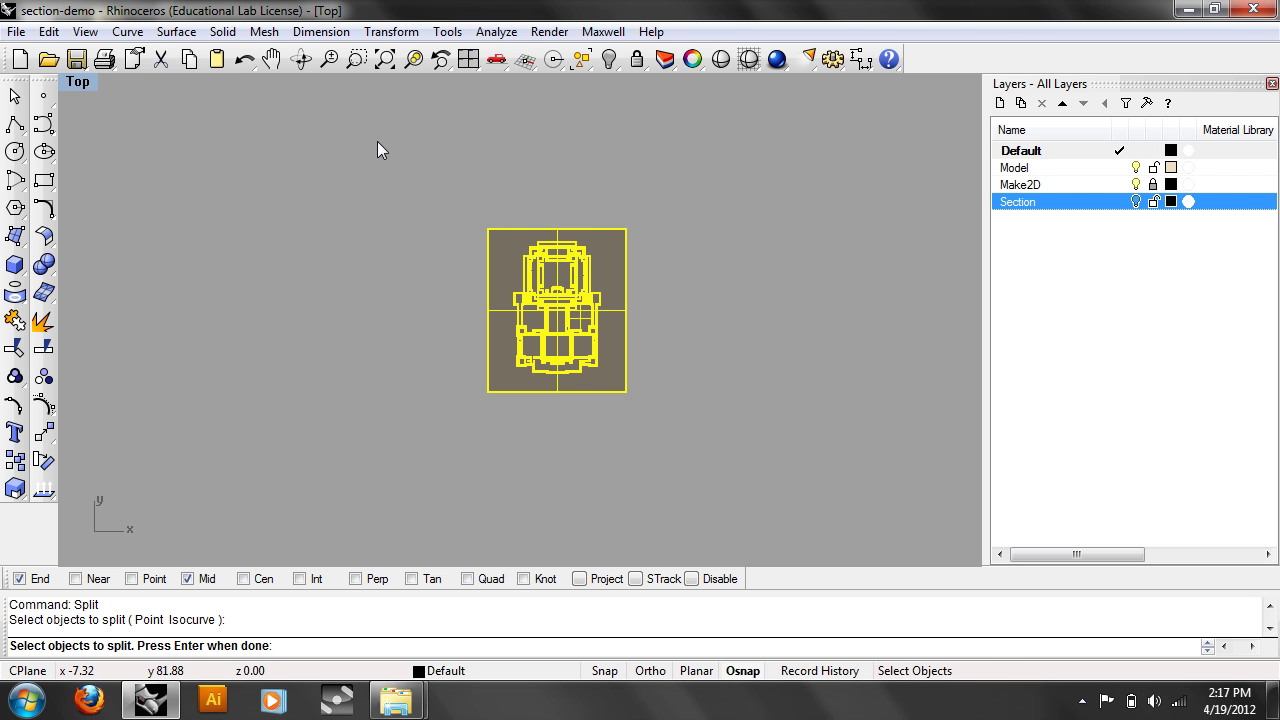
scroll(613, 200, up, 2)
right_drag(700, 400, 755, 212)
right_click(791, 350)
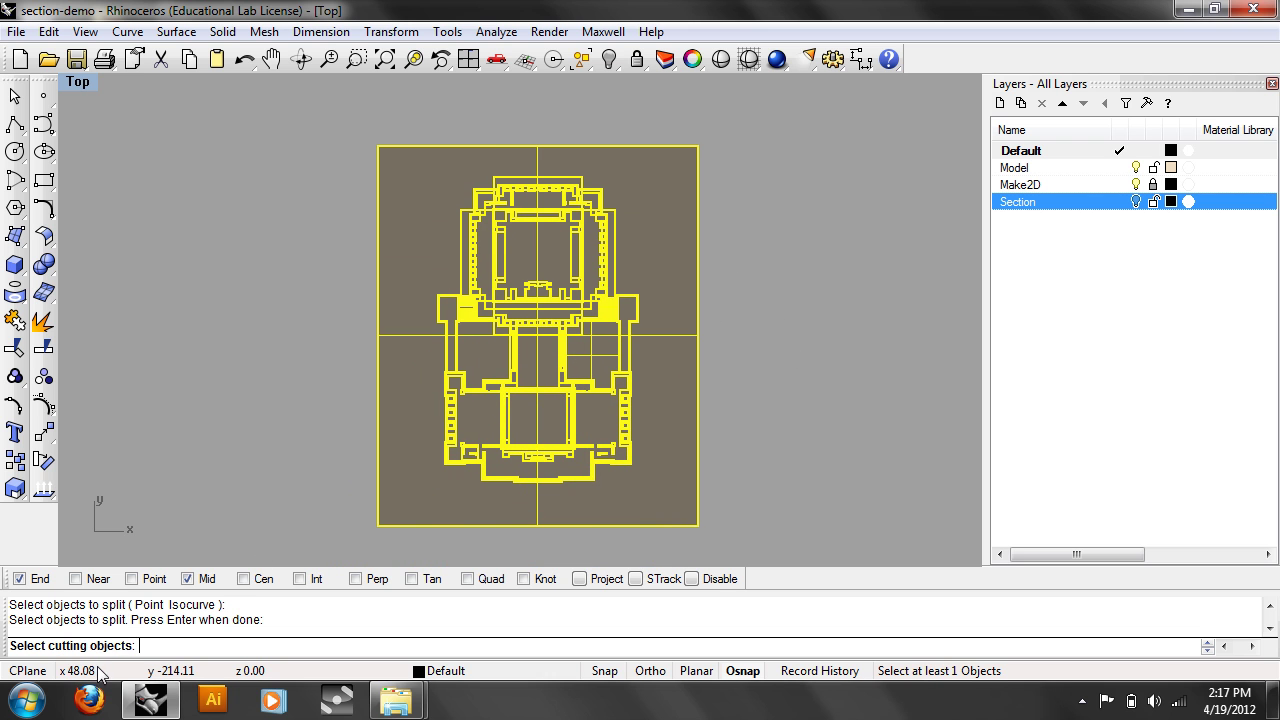
Step: Show the Section layer and split the building using the section box as the cutting object
click(1135, 201)
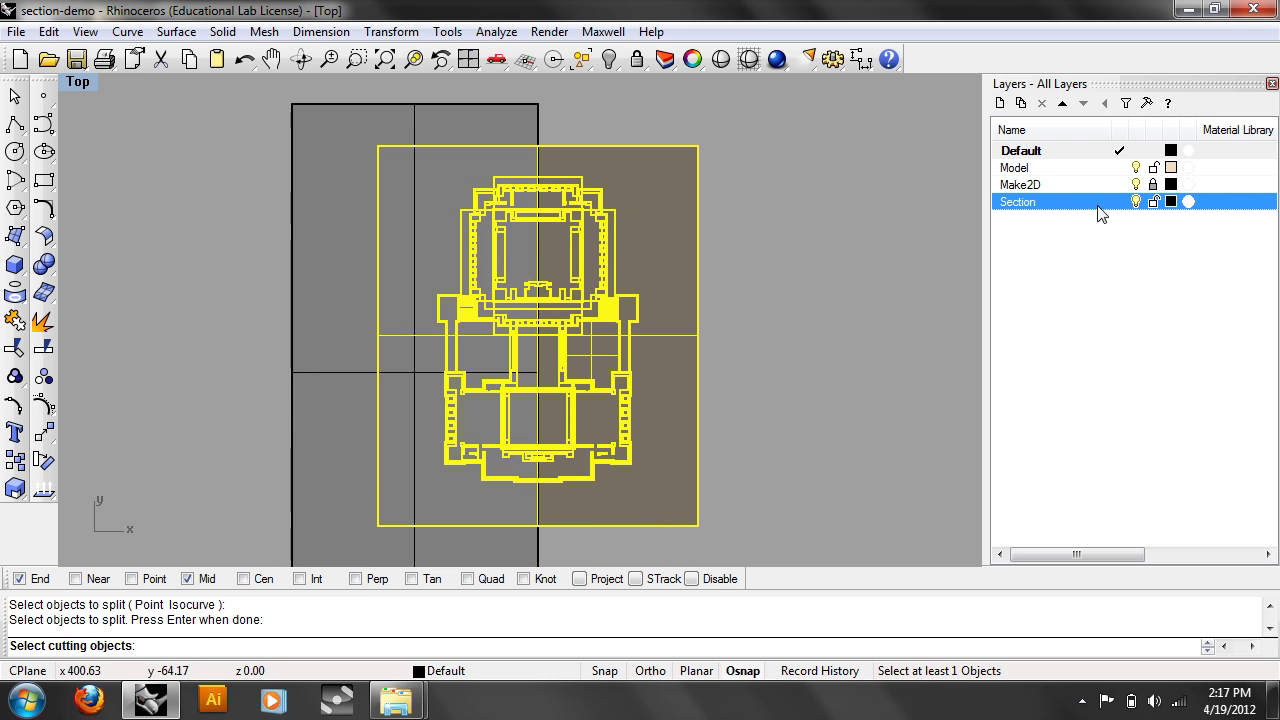
click(415, 116)
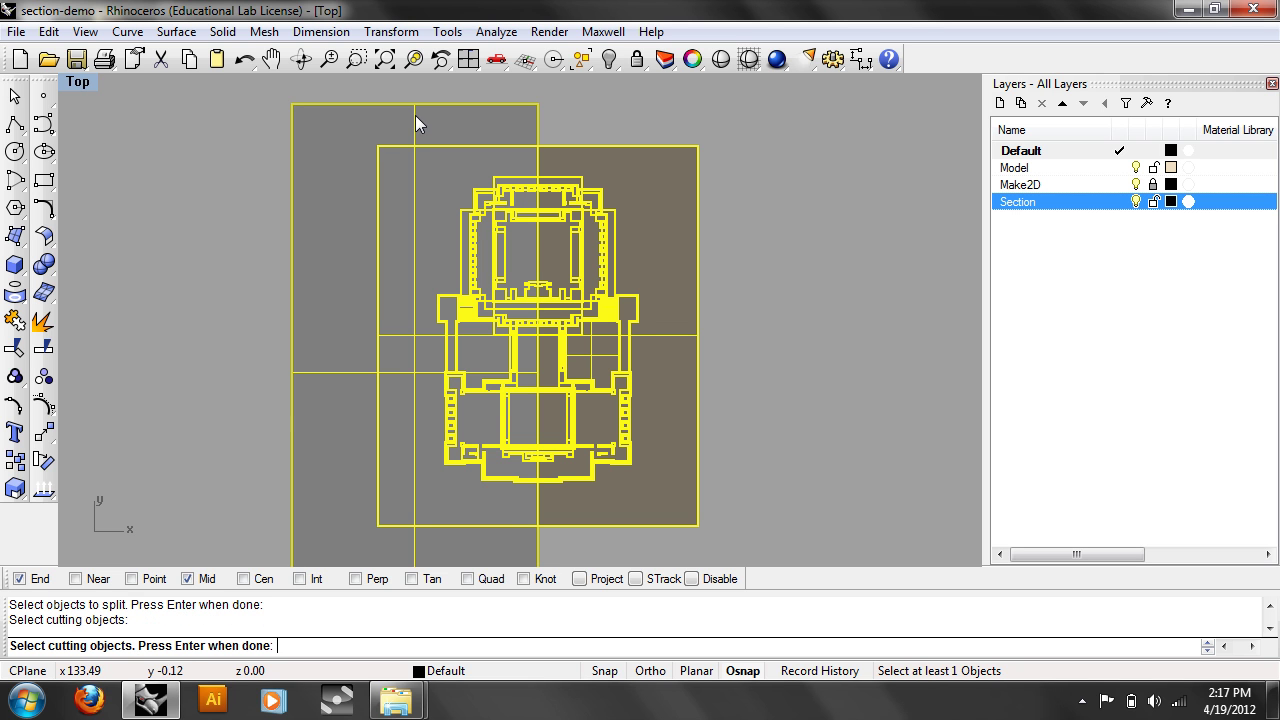
key(Return)
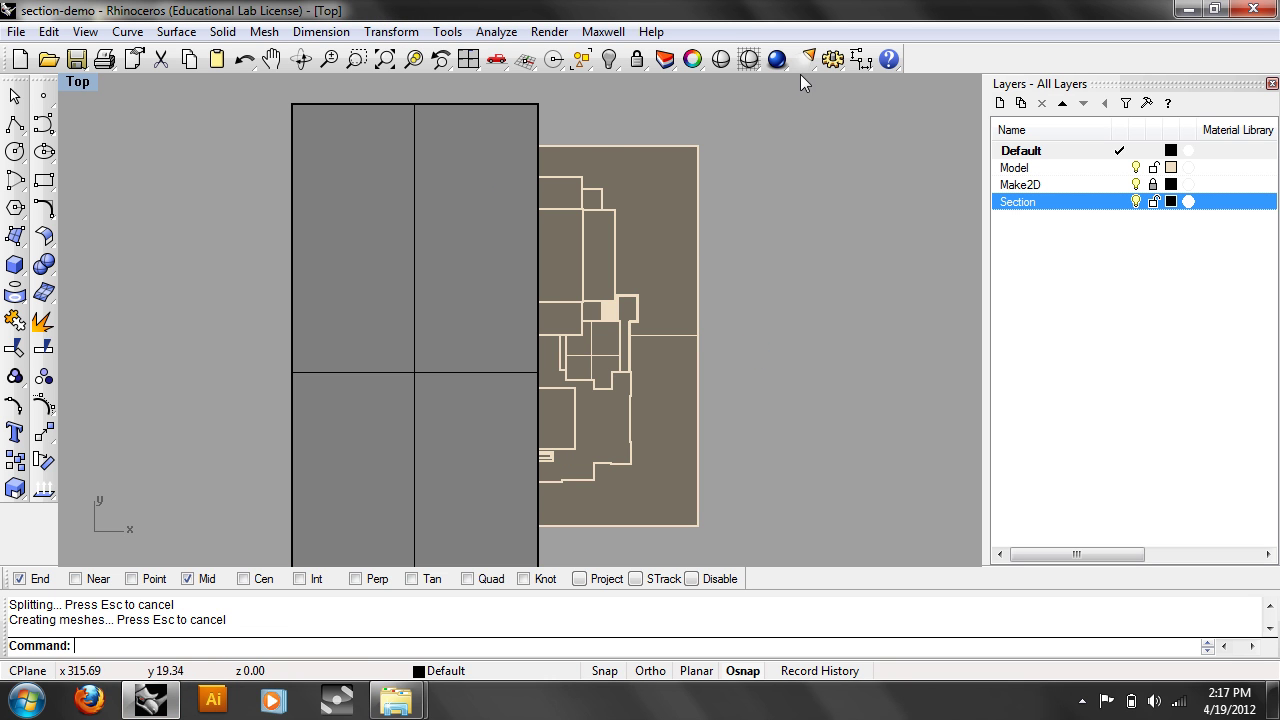
Step: Hide the Section layer and rotate the left half of the split building freehand away from the cut, about the cut line's lower end
click(517, 128)
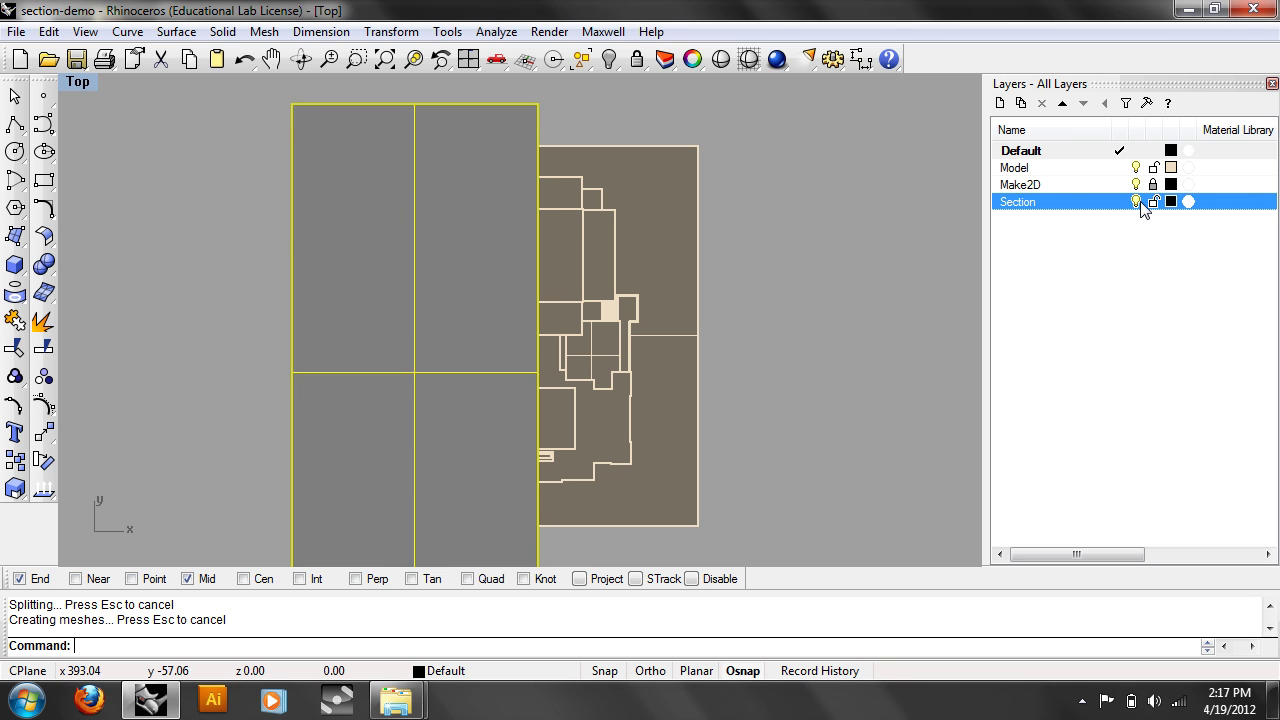
key(Delete)
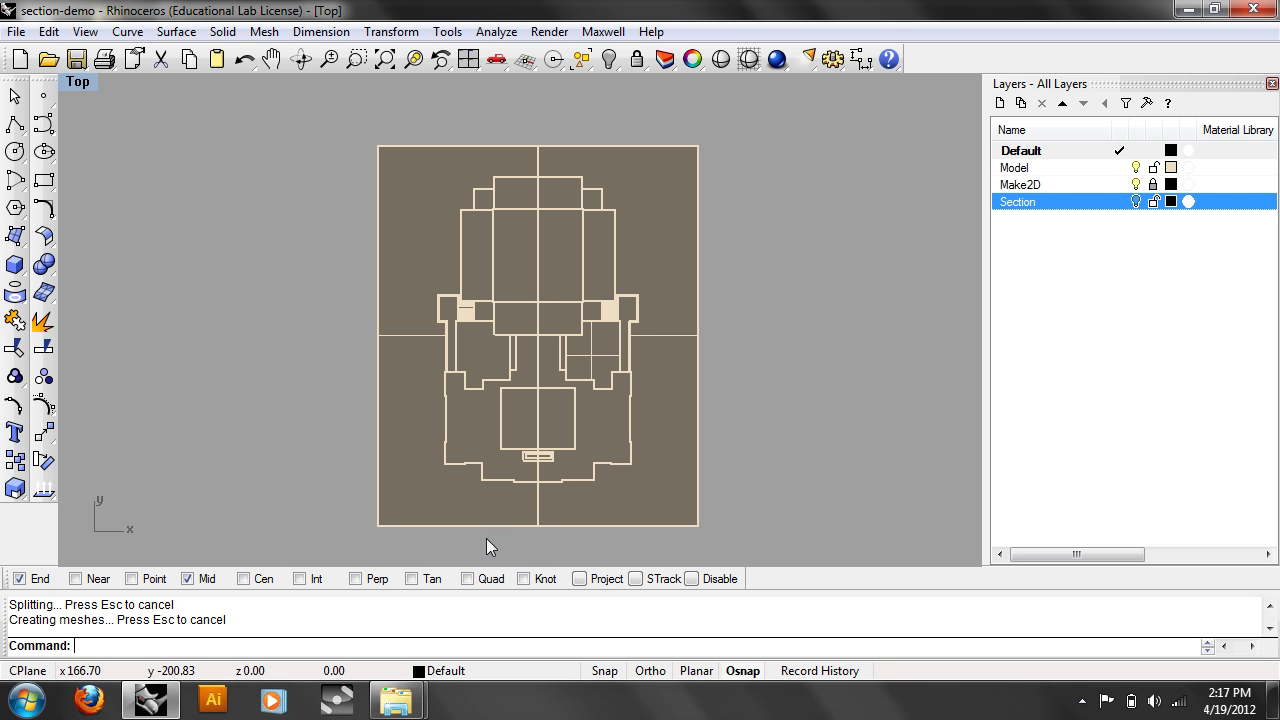
drag(532, 536, 295, 122)
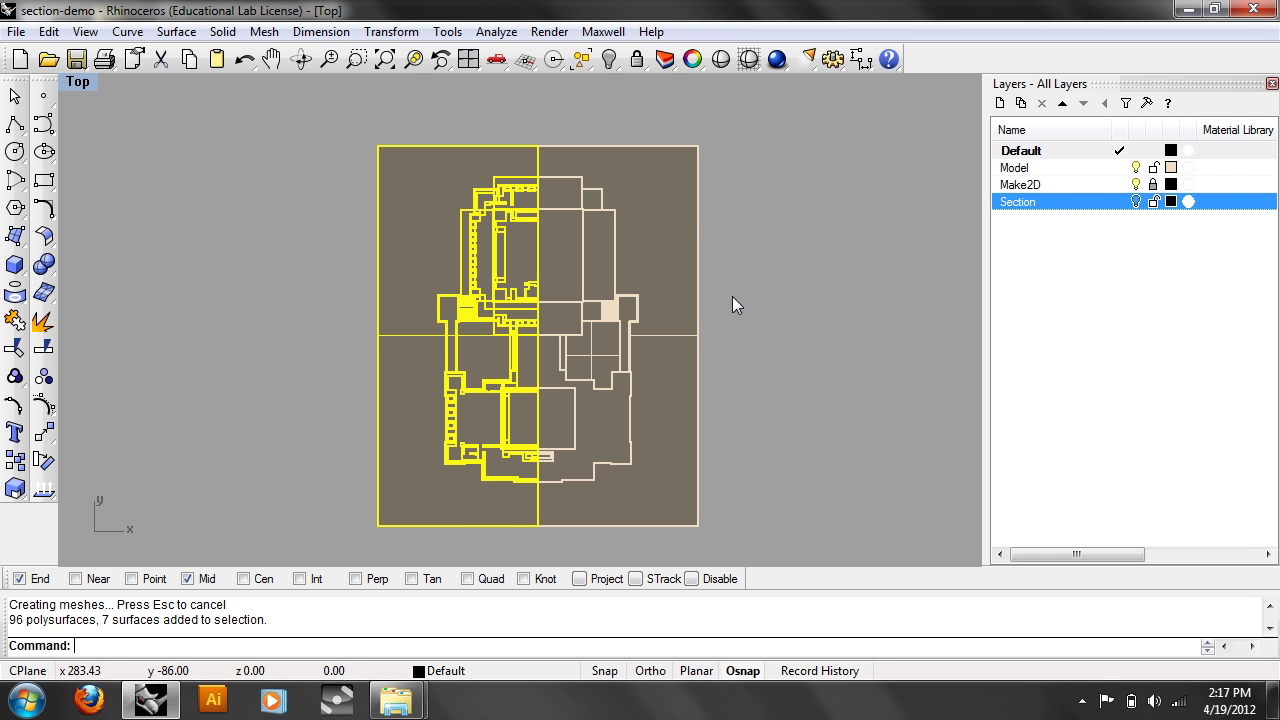
text(rotate)
key(Return)
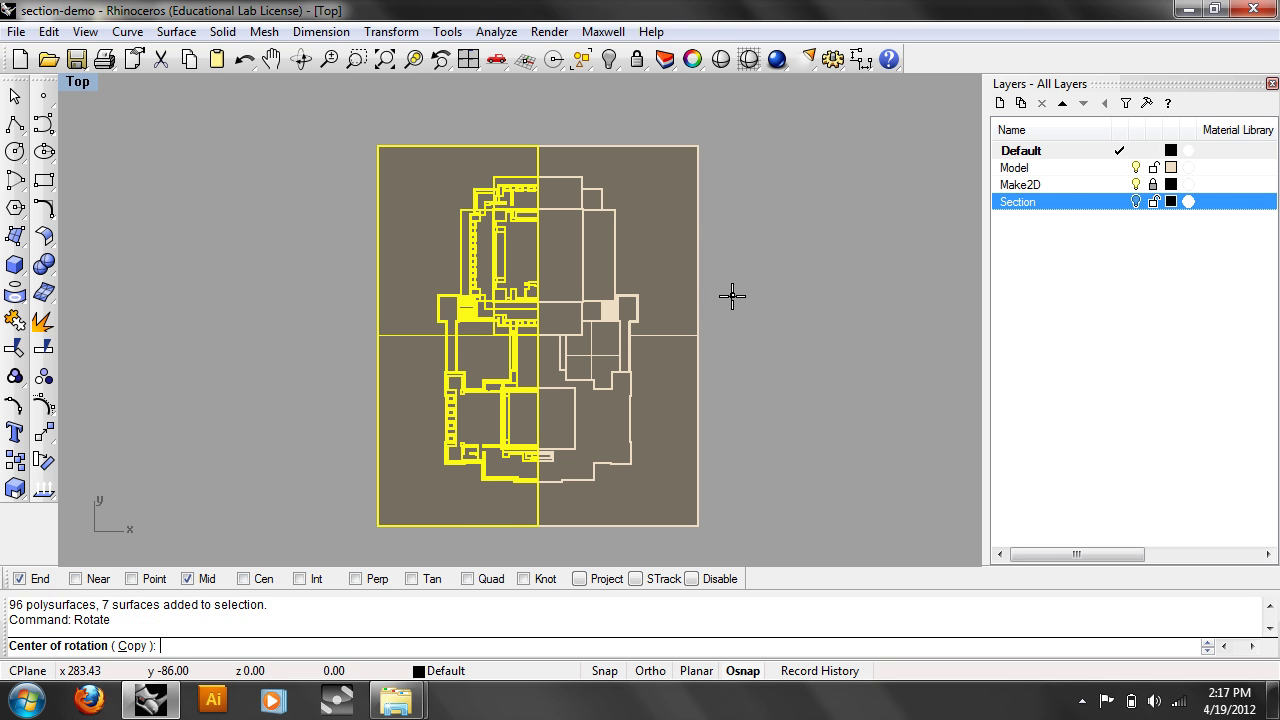
click(538, 525)
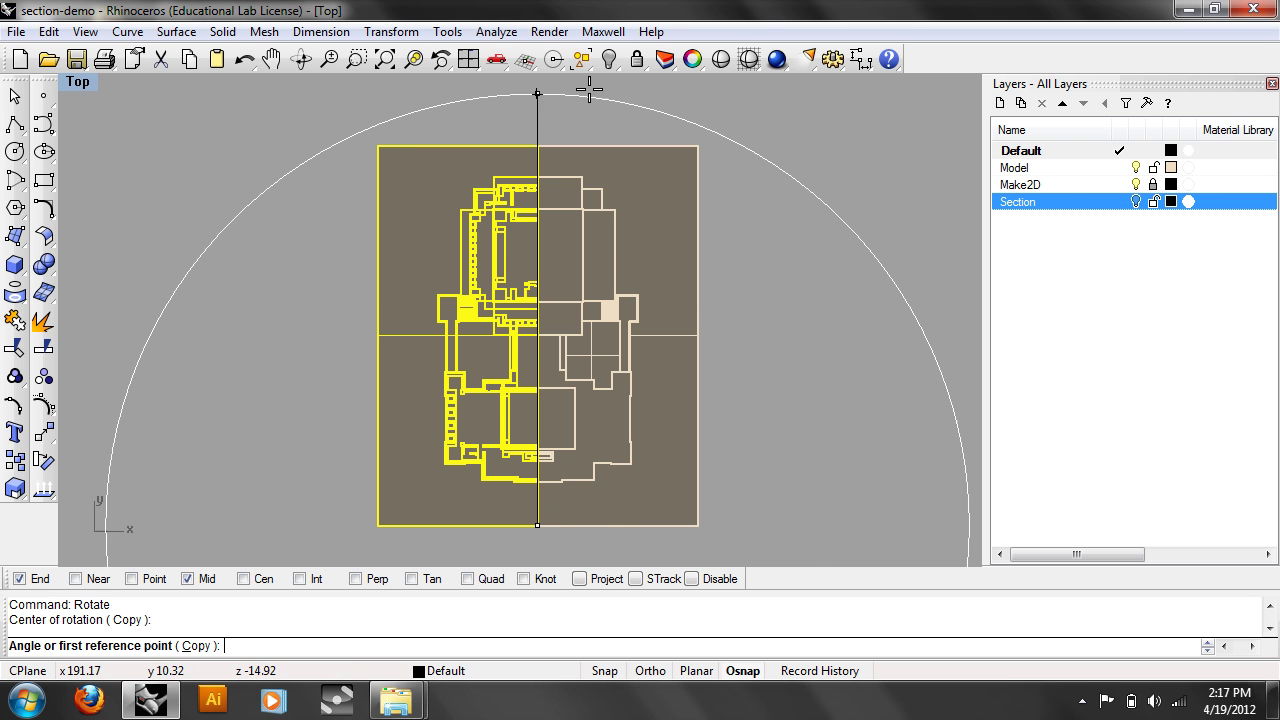
click(537, 120)
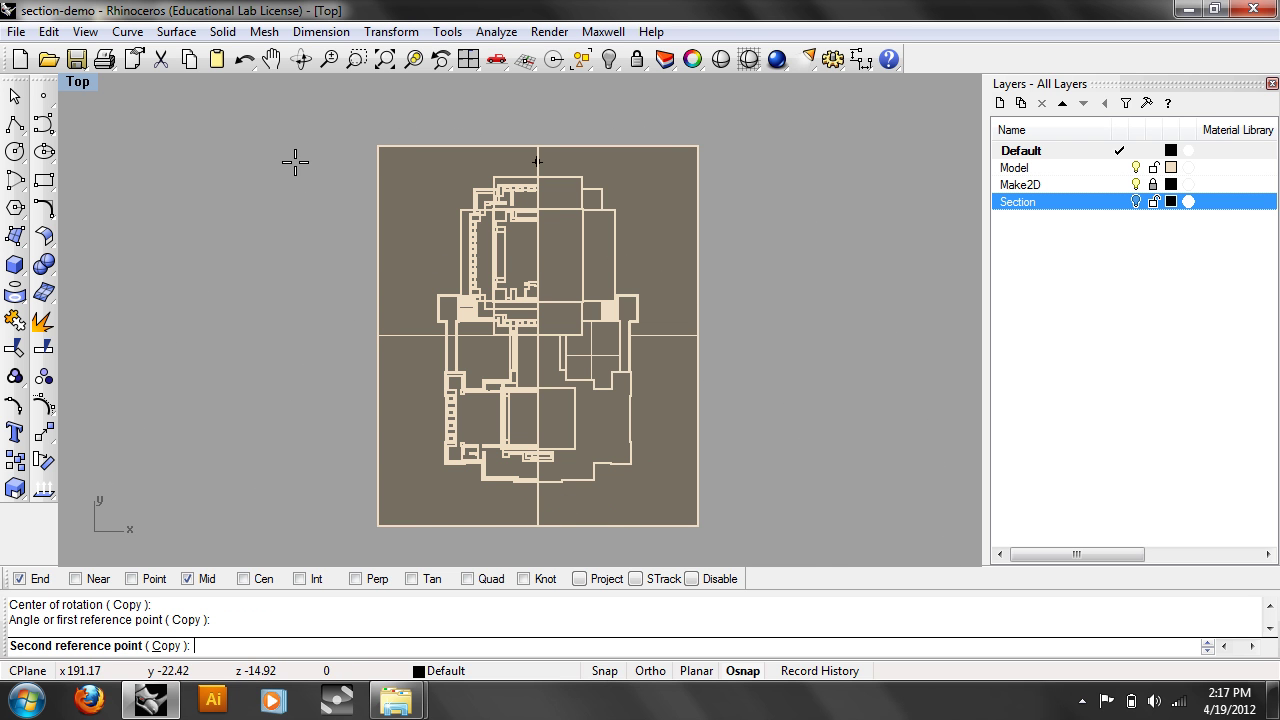
click(287, 204)
Step: Switch the viewport to Perspective view to look at the two separated building halves
click(77, 81)
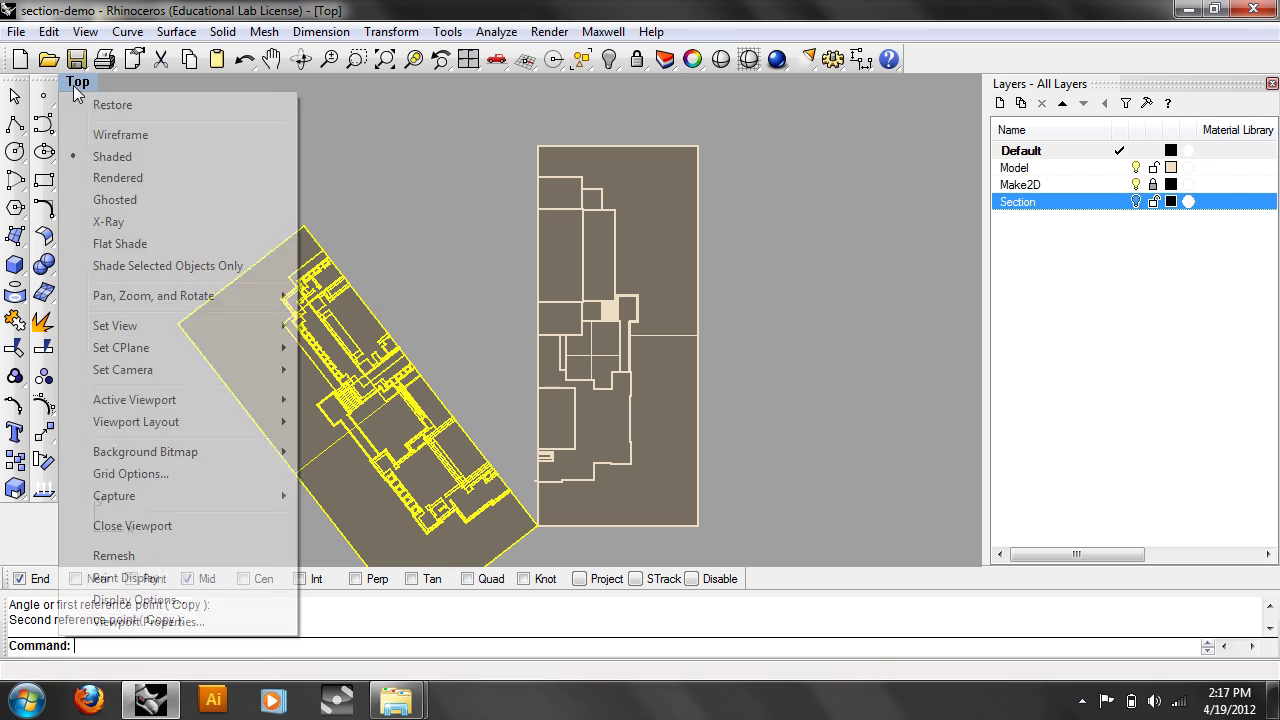
mouse_move(185, 325)
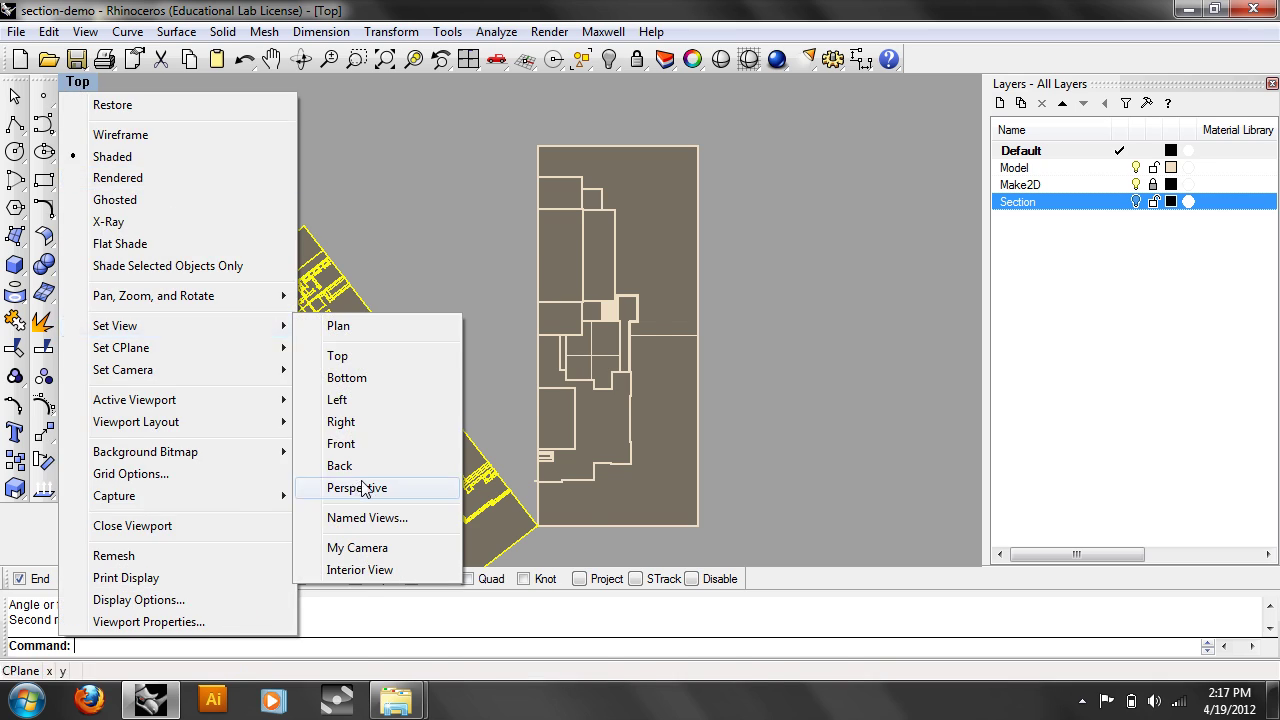
click(360, 488)
right_drag(391, 400, 211, 251)
key(Escape)
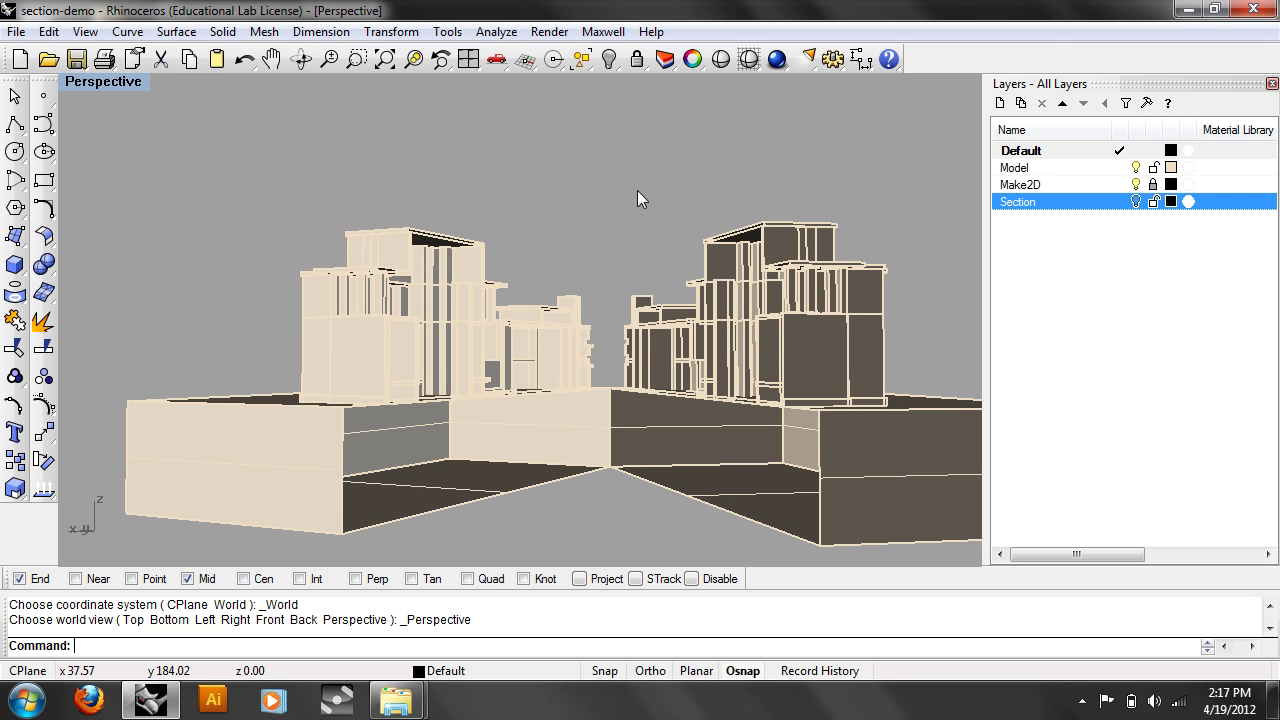
Step: Set the viewport to Rendered display and examine the cut faces and interiors of both building halves up close
click(139, 80)
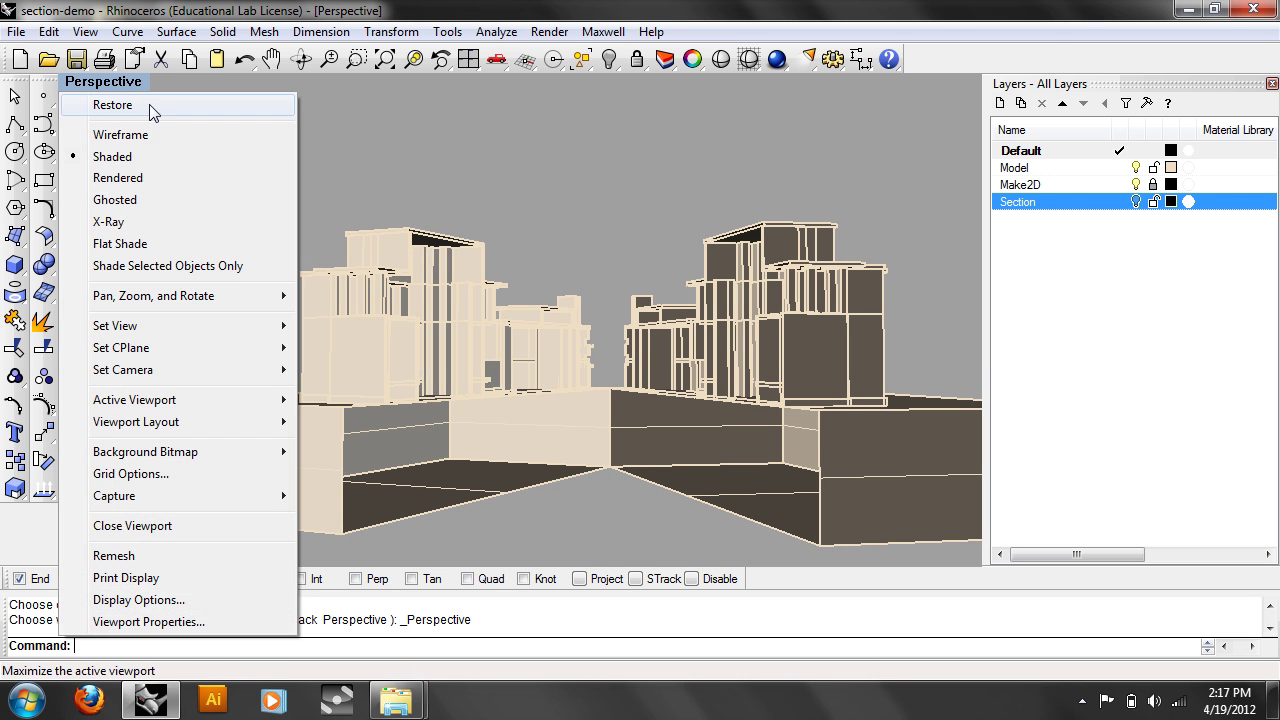
click(148, 177)
right_drag(609, 255, 658, 310)
scroll(563, 403, up, 3)
scroll(571, 405, up, 3)
right_drag(580, 405, 569, 334)
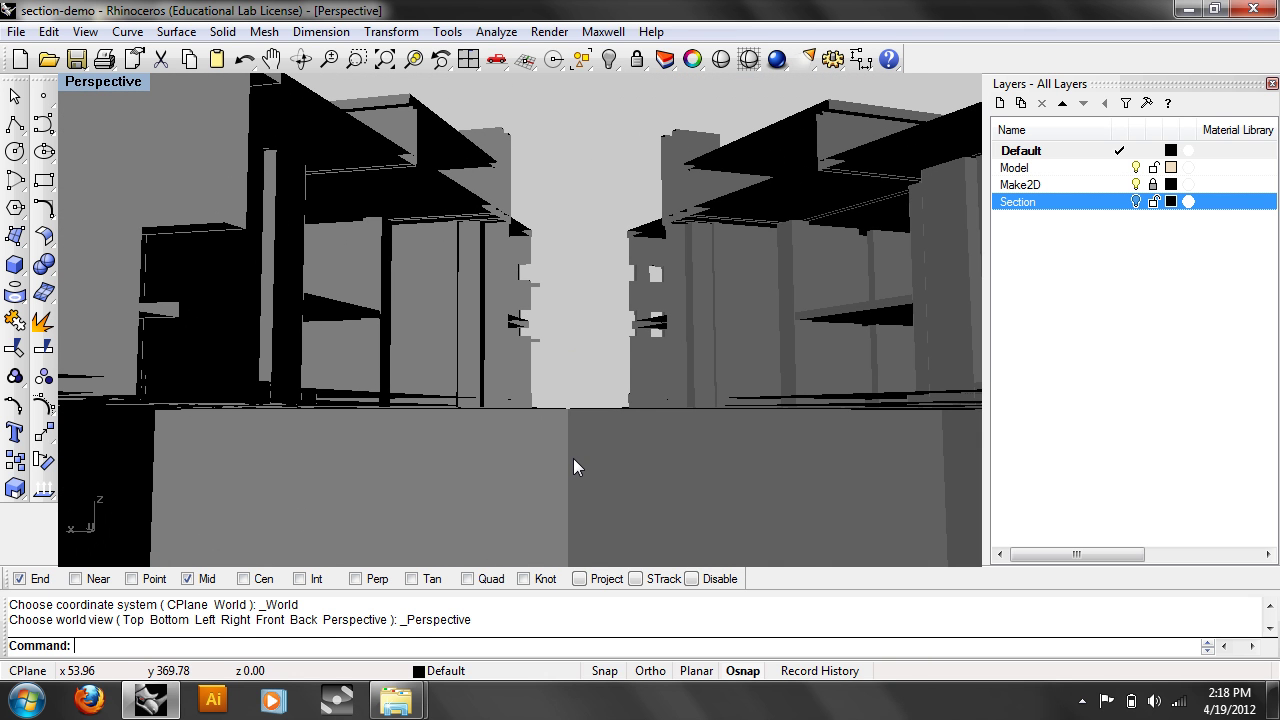
shift+right_drag(574, 457, 469, 178)
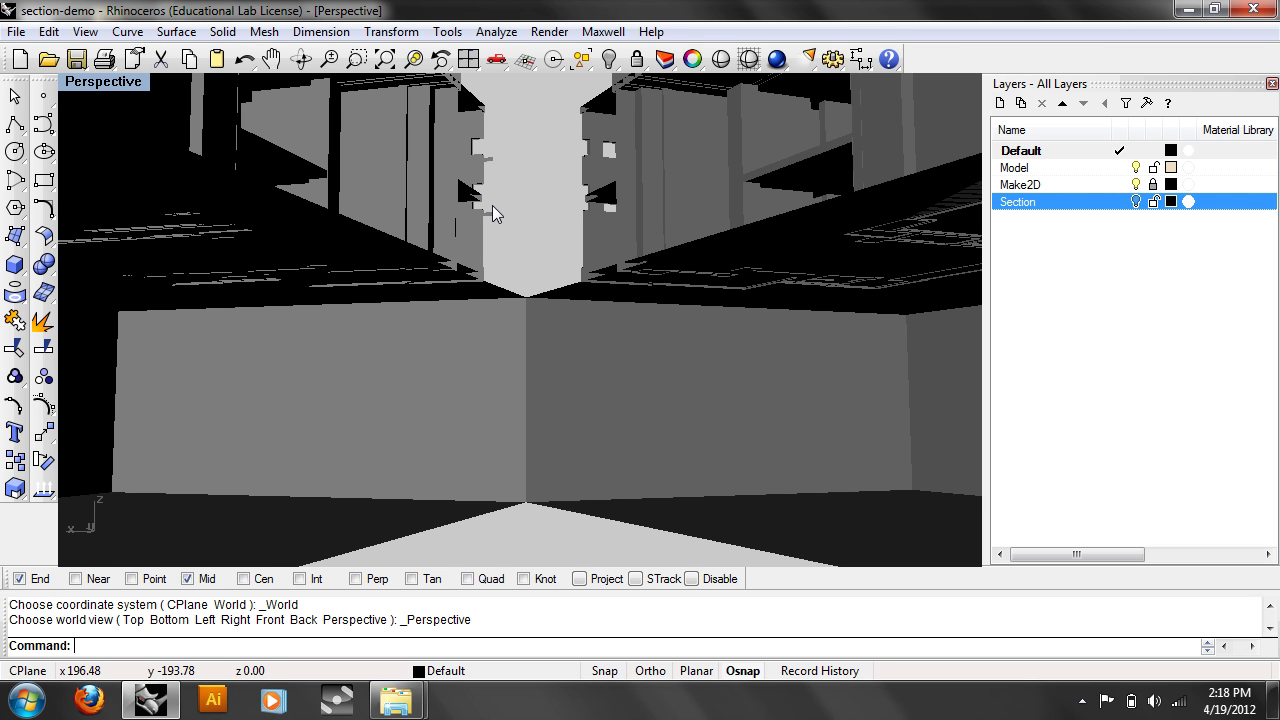
right_drag(528, 243, 905, 373)
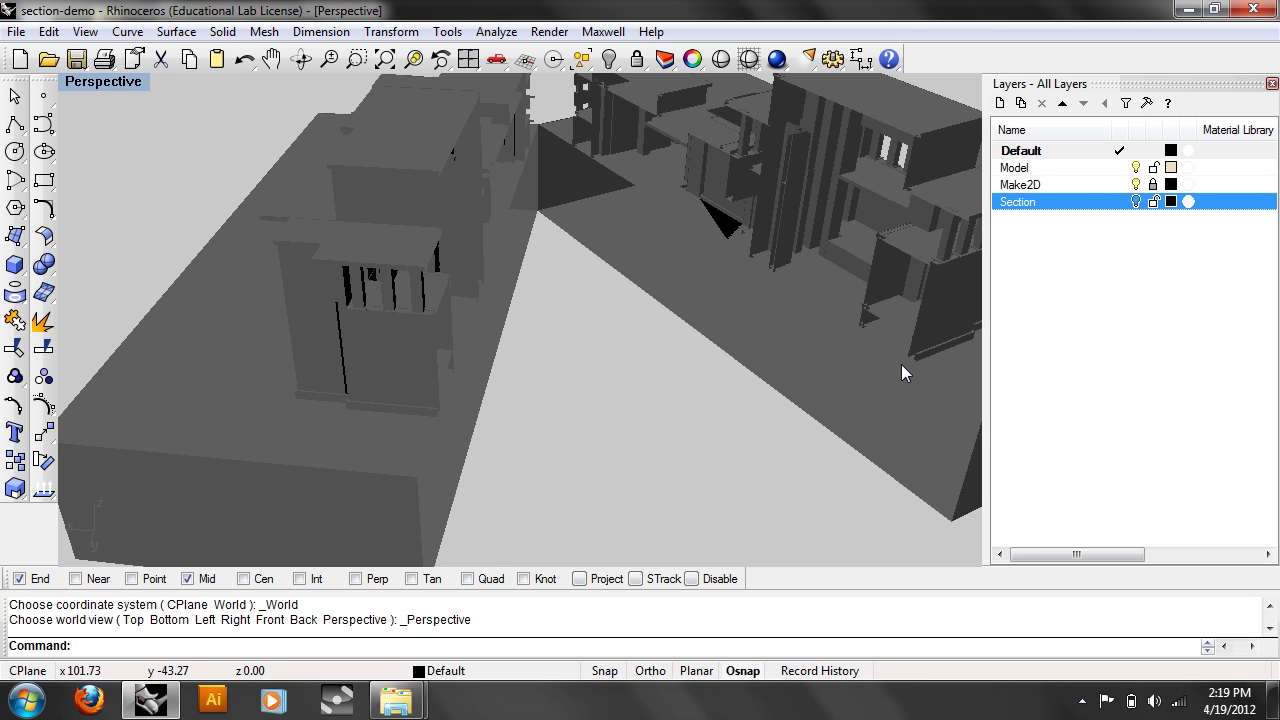
Step: Select all objects of the rotated building half and cap their planar openings
scroll(901, 364, down, 6)
scroll(774, 371, up, 1)
scroll(810, 403, down, 6)
shift+right_drag(888, 436, 766, 396)
scroll(766, 396, up, 4)
right_drag(849, 434, 869, 449)
drag(534, 150, 524, 136)
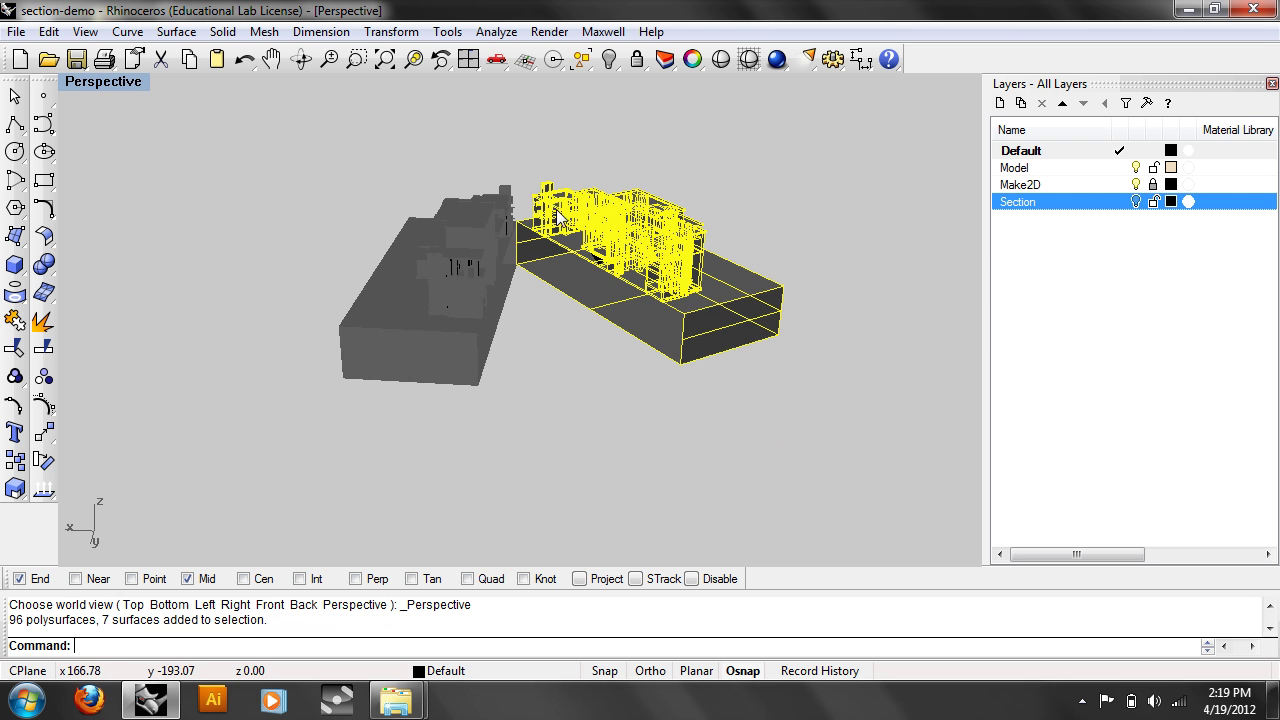
scroll(677, 323, up, 8)
text(Cap)
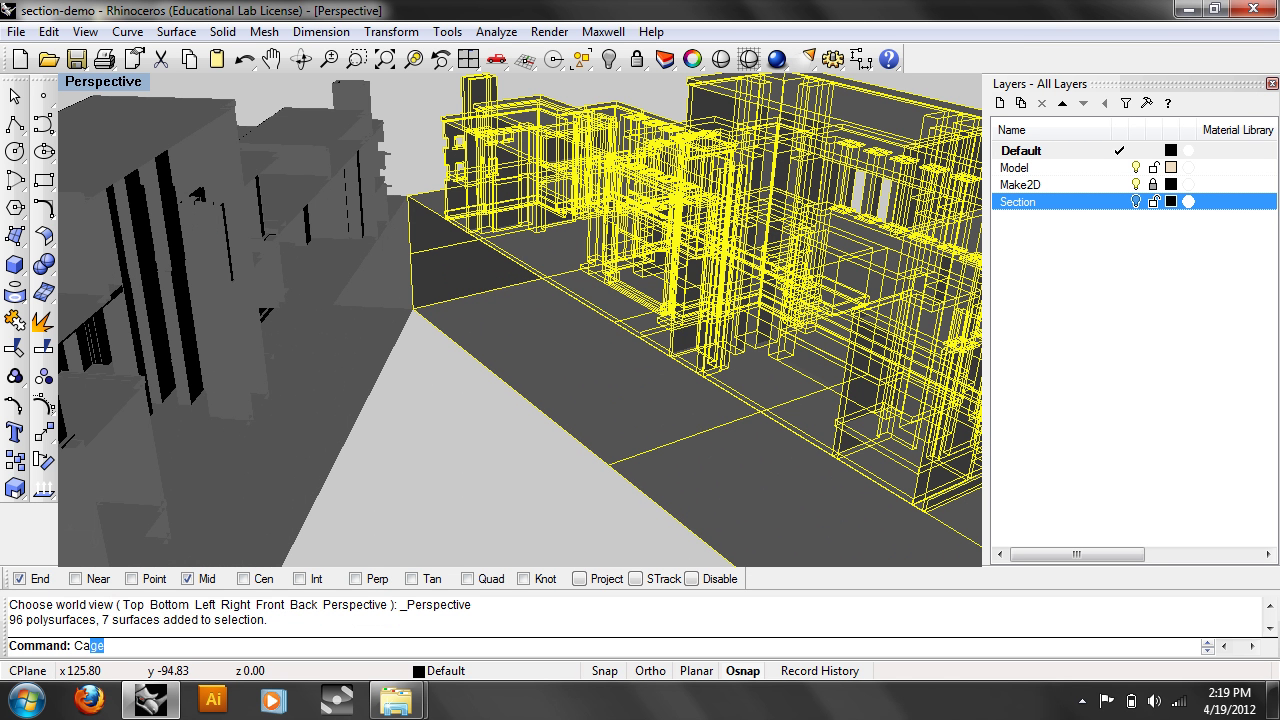
key(Return)
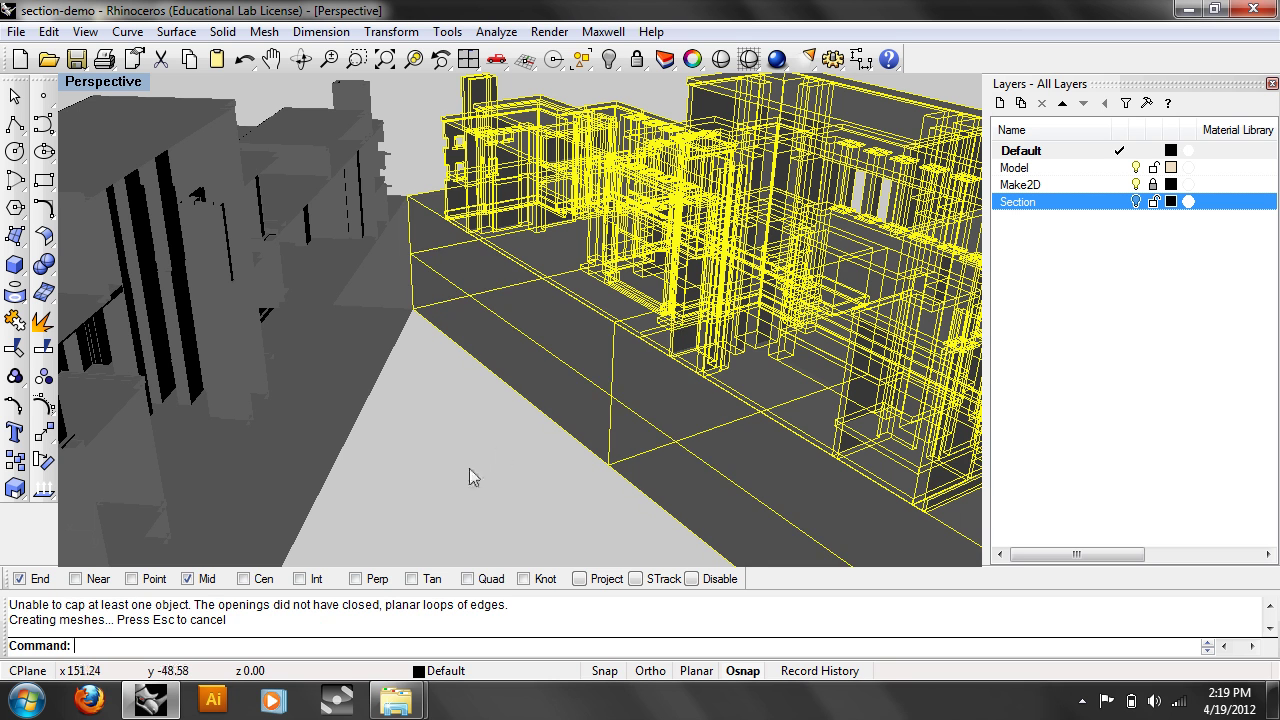
key(Escape)
Step: Undo the capping and the rotation so the two building halves sit together again, and clear the selection
mouse_move(480, 486)
right_down()
mouse_move(537, 440)
mouse_move(537, 397)
mouse_move(466, 409)
mouse_move(490, 461)
right_up()
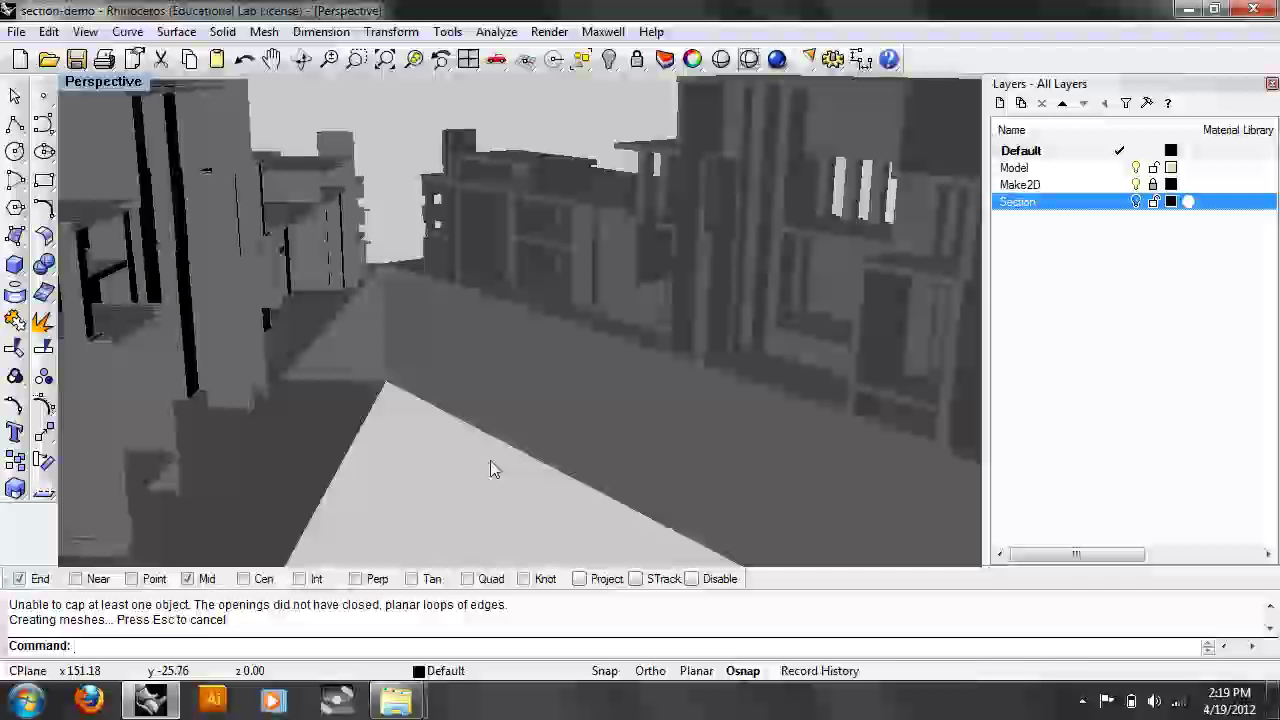
key(ctrl+z)
key(ctrl+z)
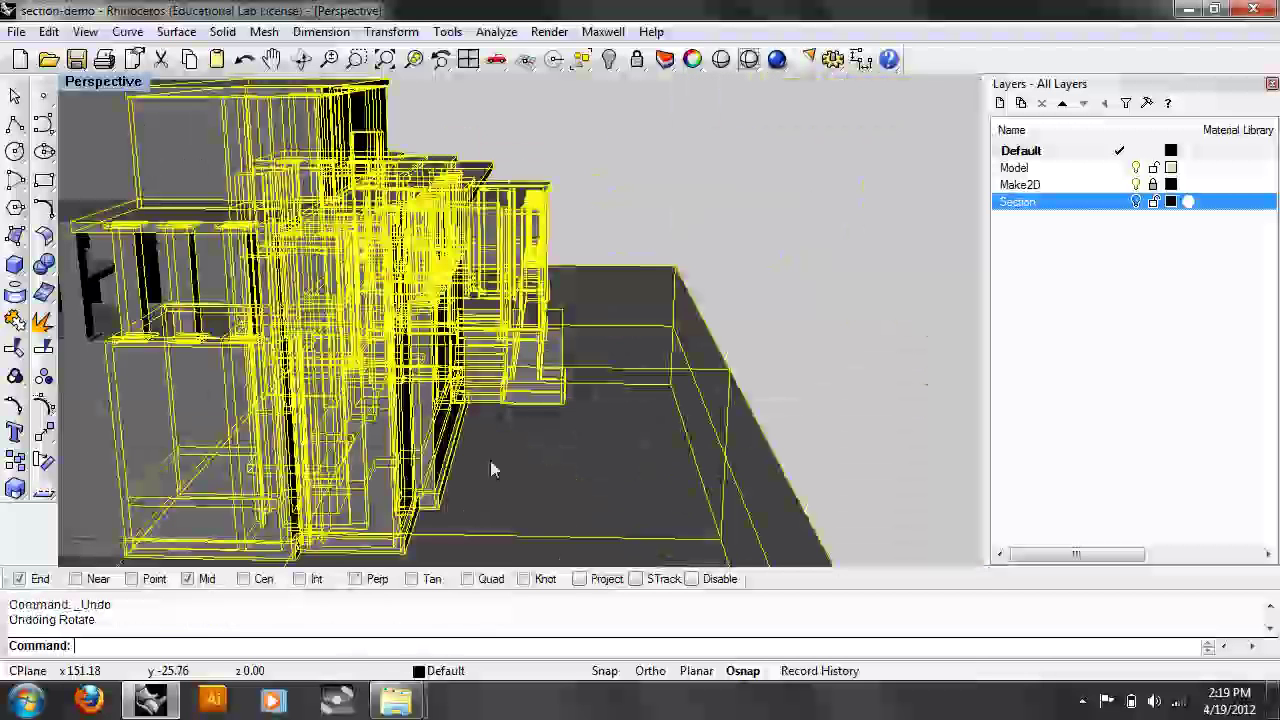
scroll(490, 468, down, 5)
right_drag(490, 468, 757, 337)
click(732, 353)
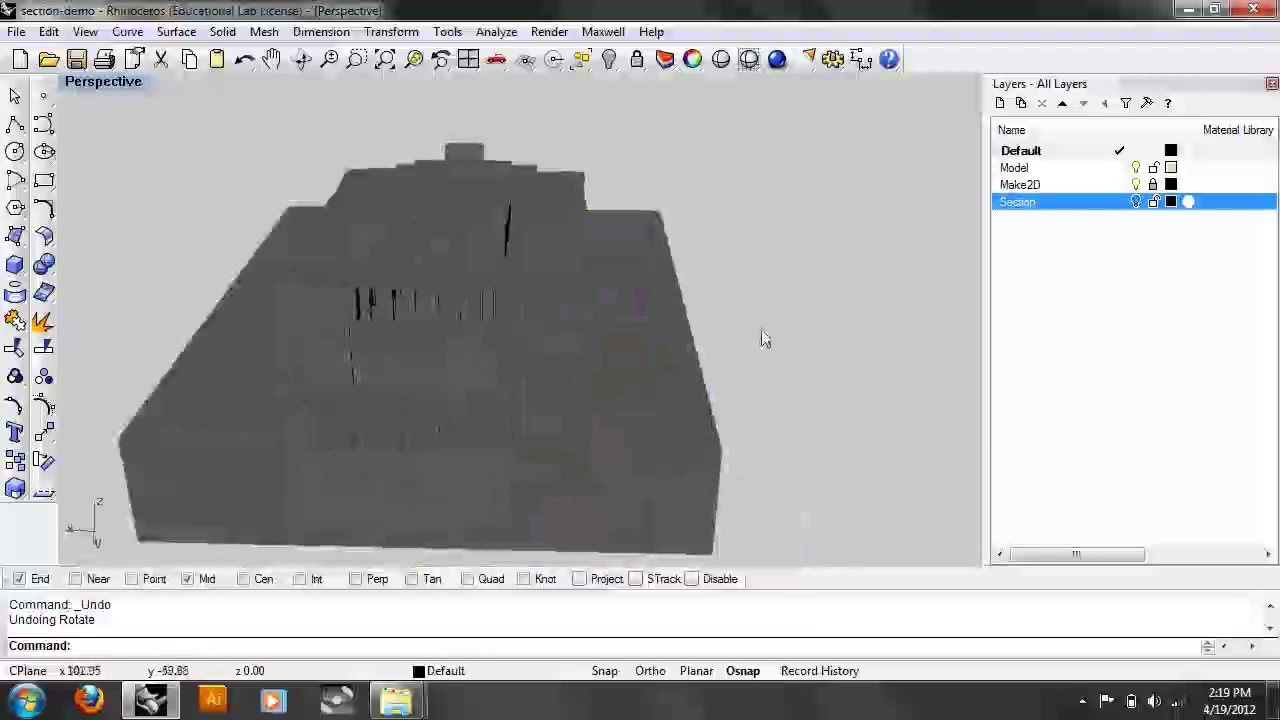
Step: Switch the viewport to Top view with Wireframe display
scroll(800, 390, down, 3)
drag(808, 485, 805, 238)
text(Top)
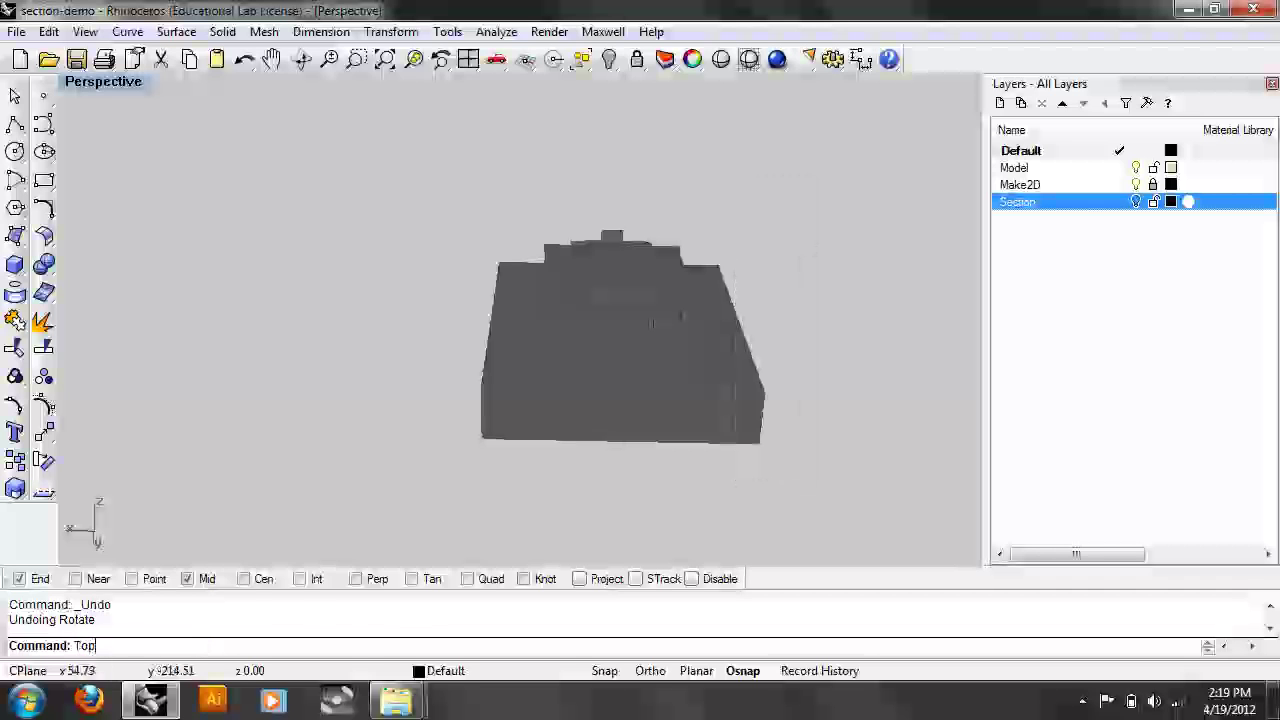
key(Return)
click(82, 83)
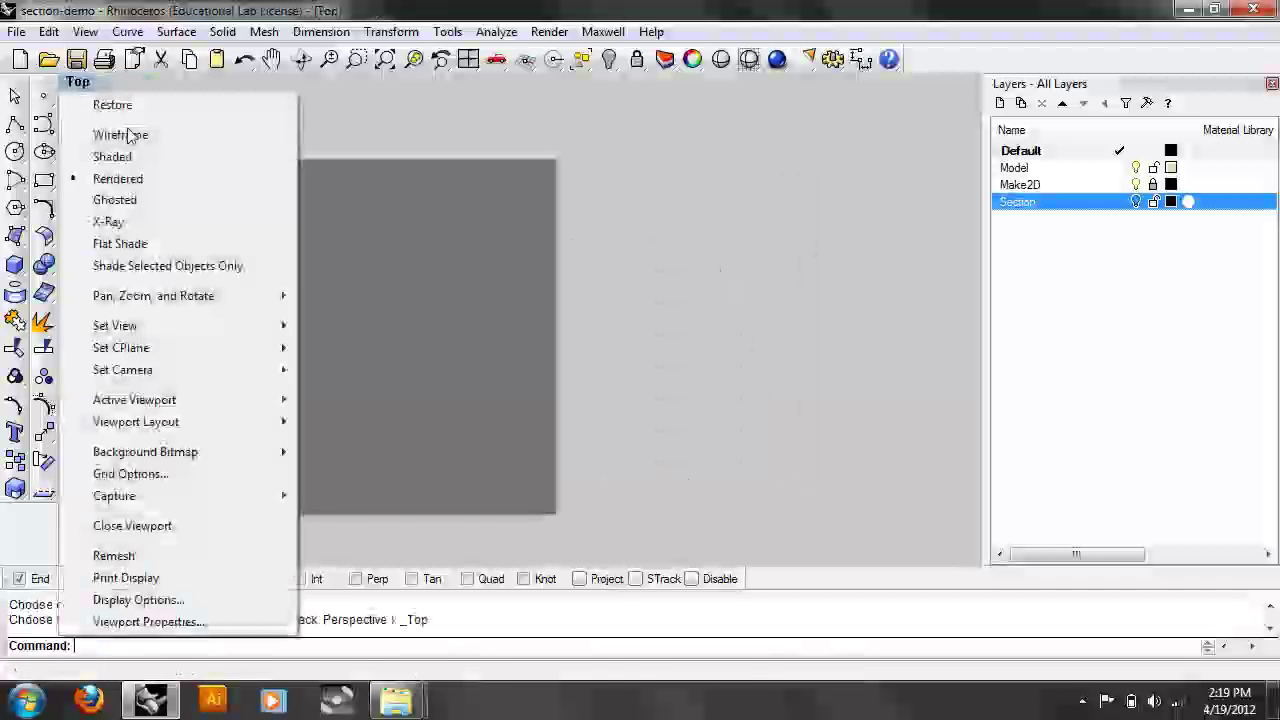
click(110, 134)
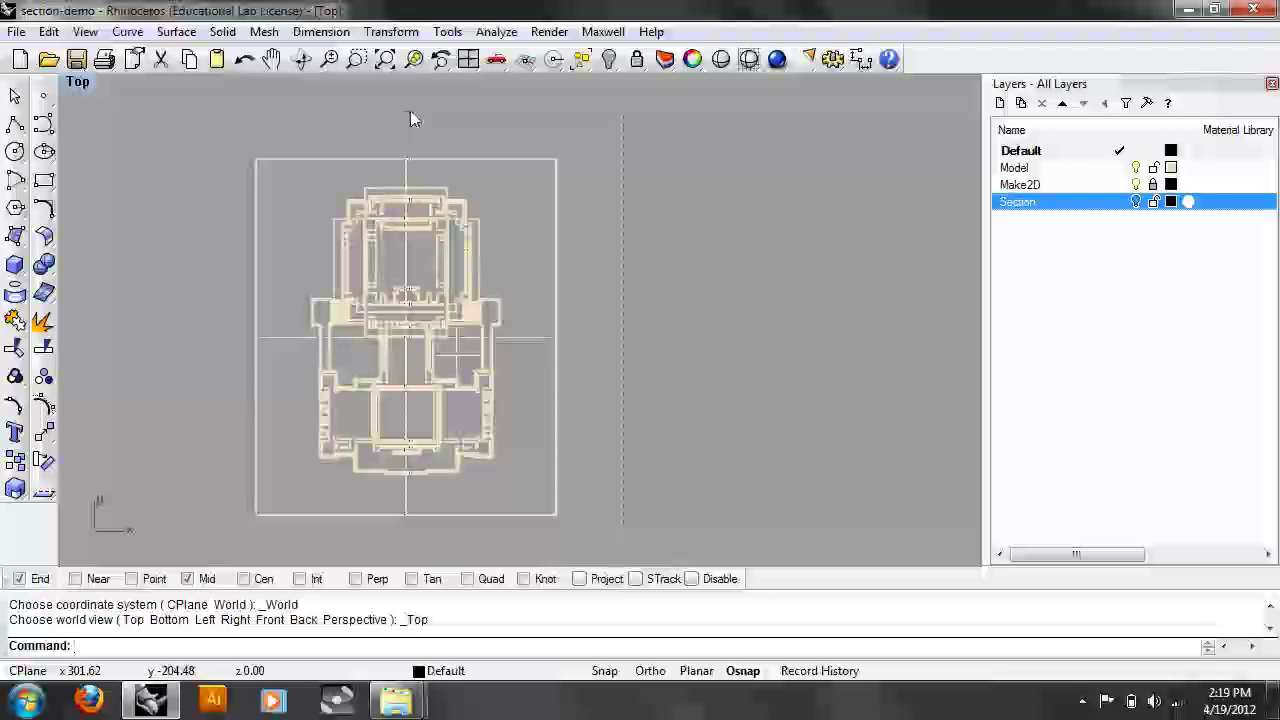
Step: Try deleting the right half of the split building, and undo the deletion
drag(410, 110, 410, 110)
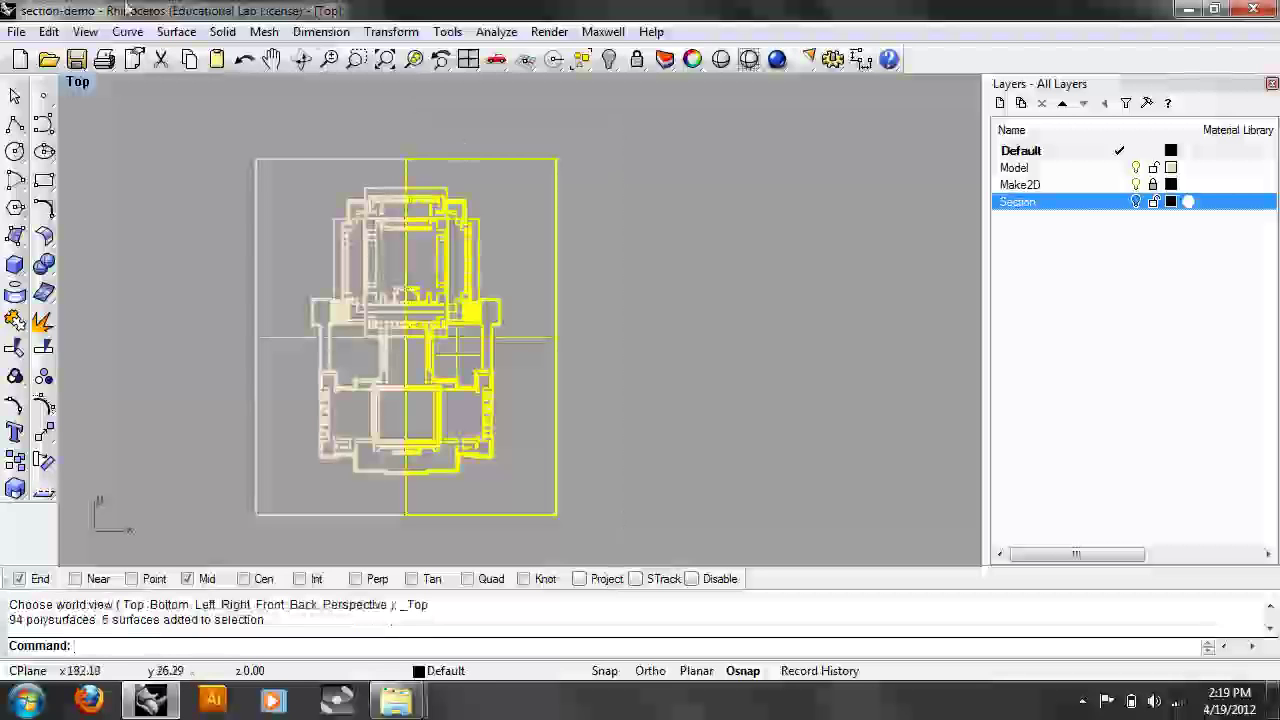
click(50, 31)
click(88, 213)
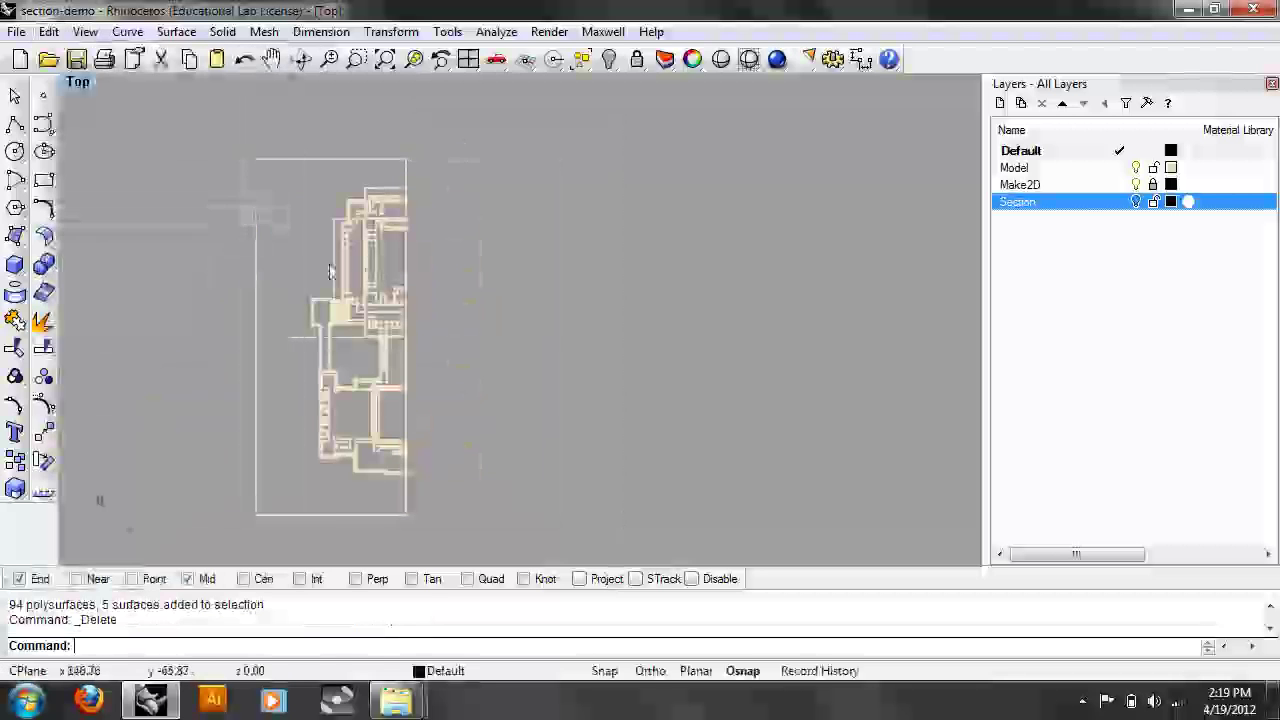
click(77, 81)
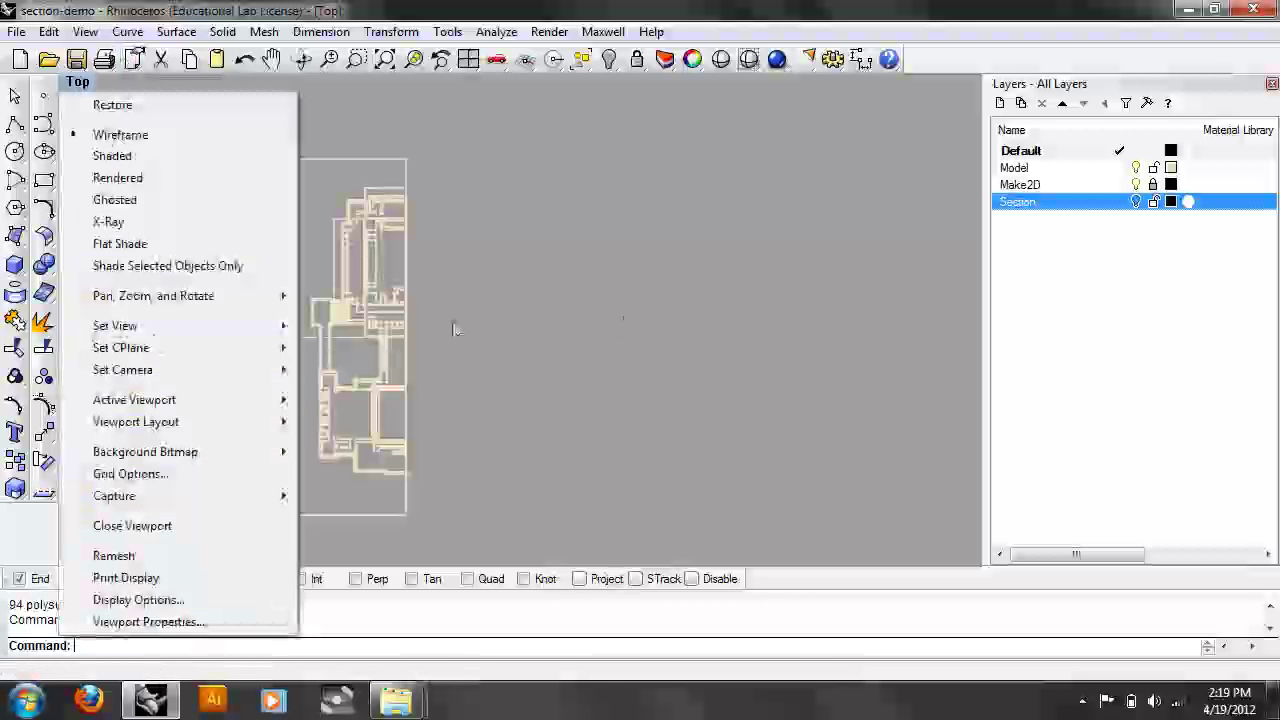
key(Escape)
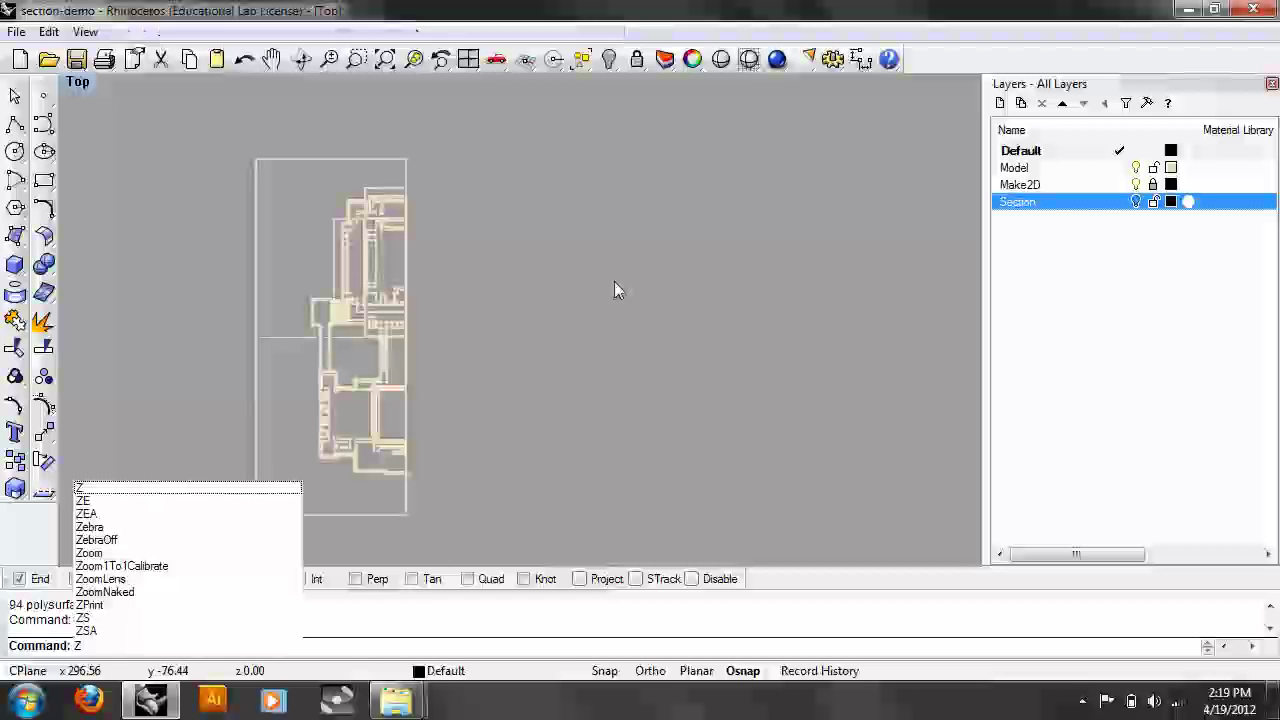
key(Escape)
key(ctrl+z)
Step: Select every object of the building's left half and delete it
click(399, 528)
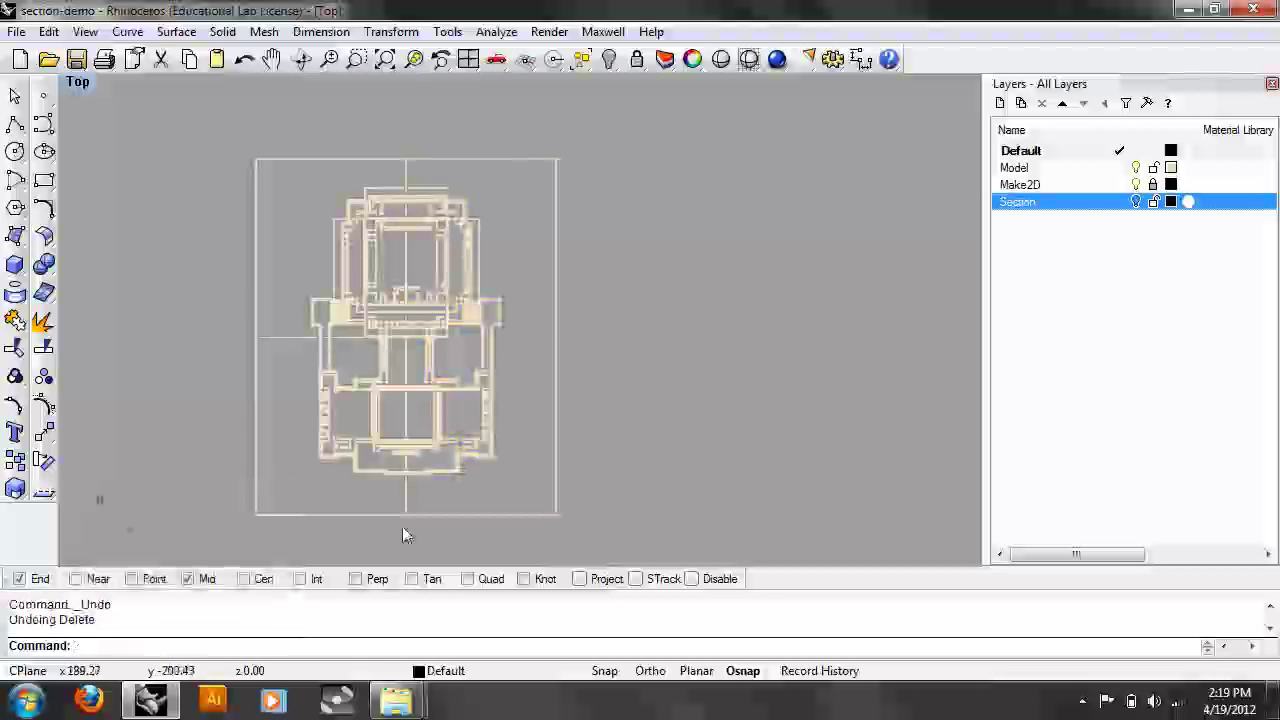
key(ctrl+a)
click(49, 31)
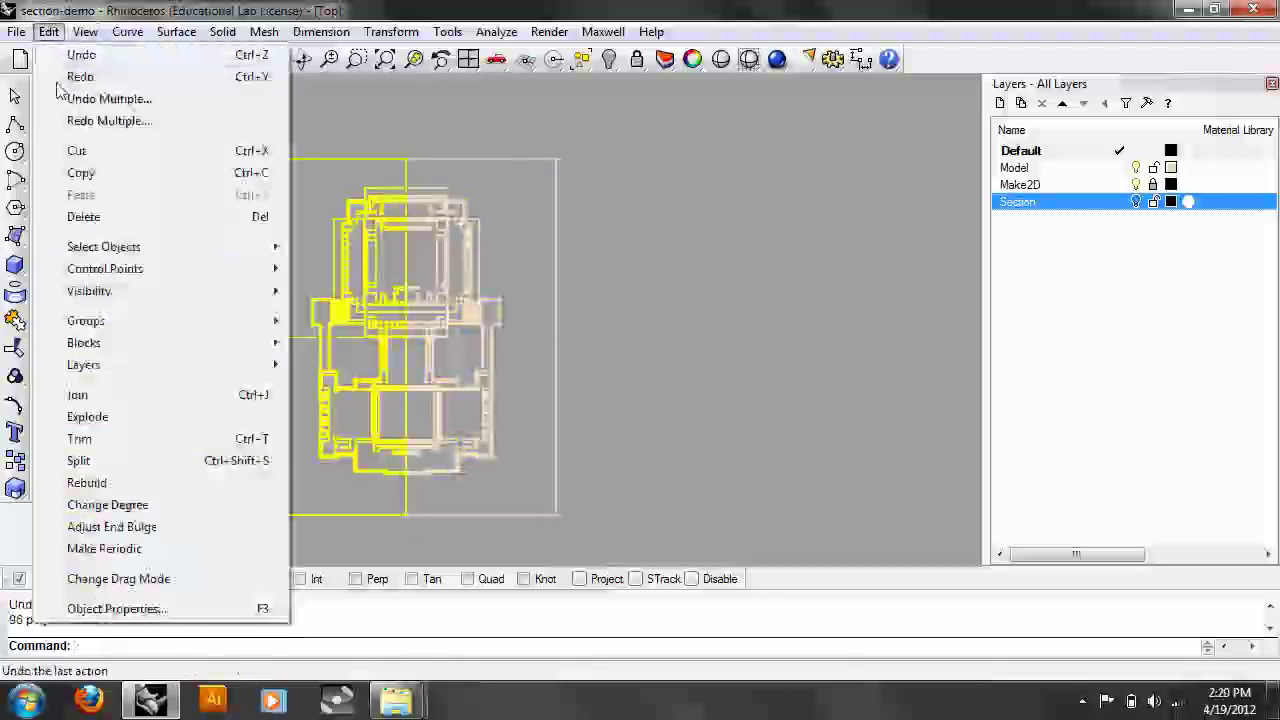
click(78, 214)
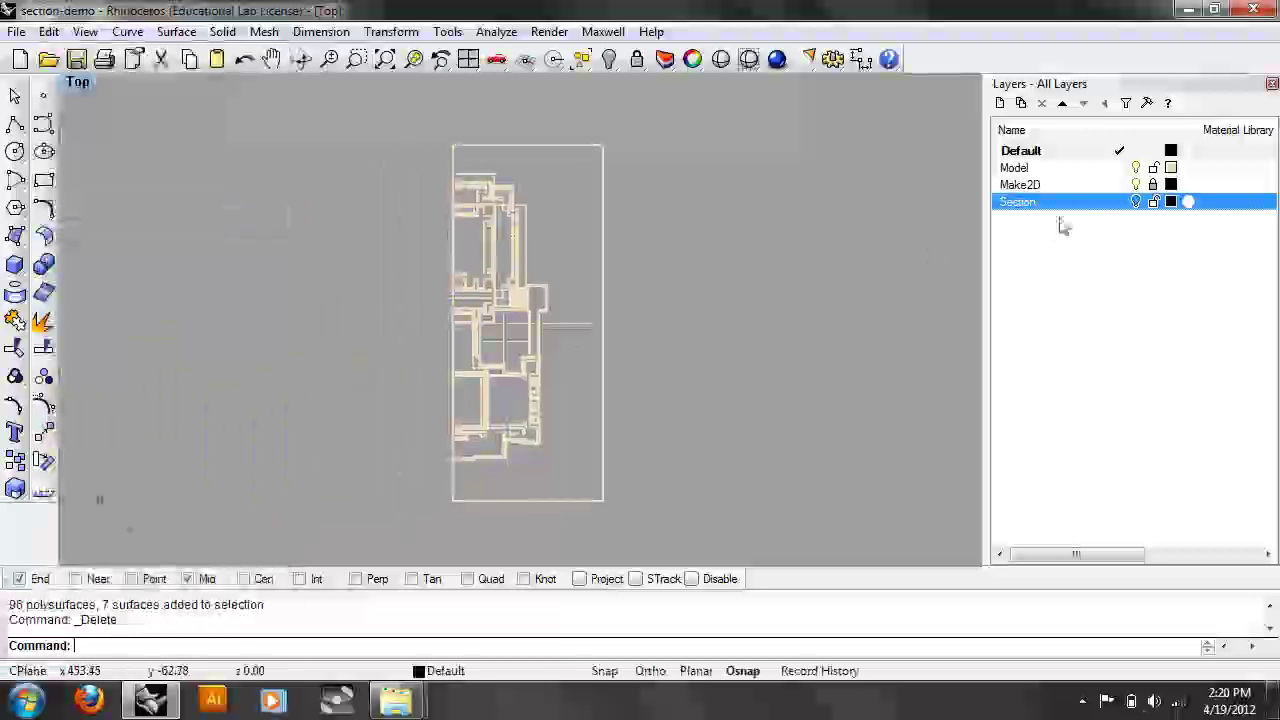
Step: Show the Section layer and switch the viewport to Perspective view with Shaded display
click(1135, 202)
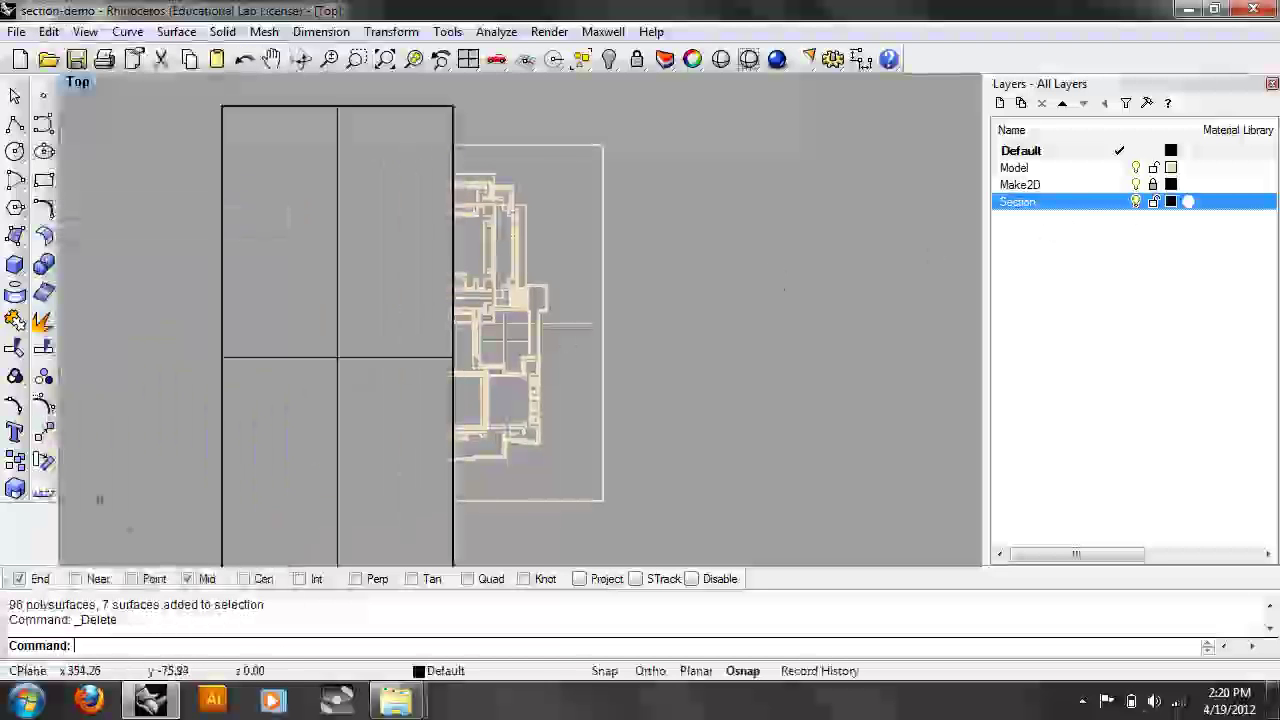
click(77, 82)
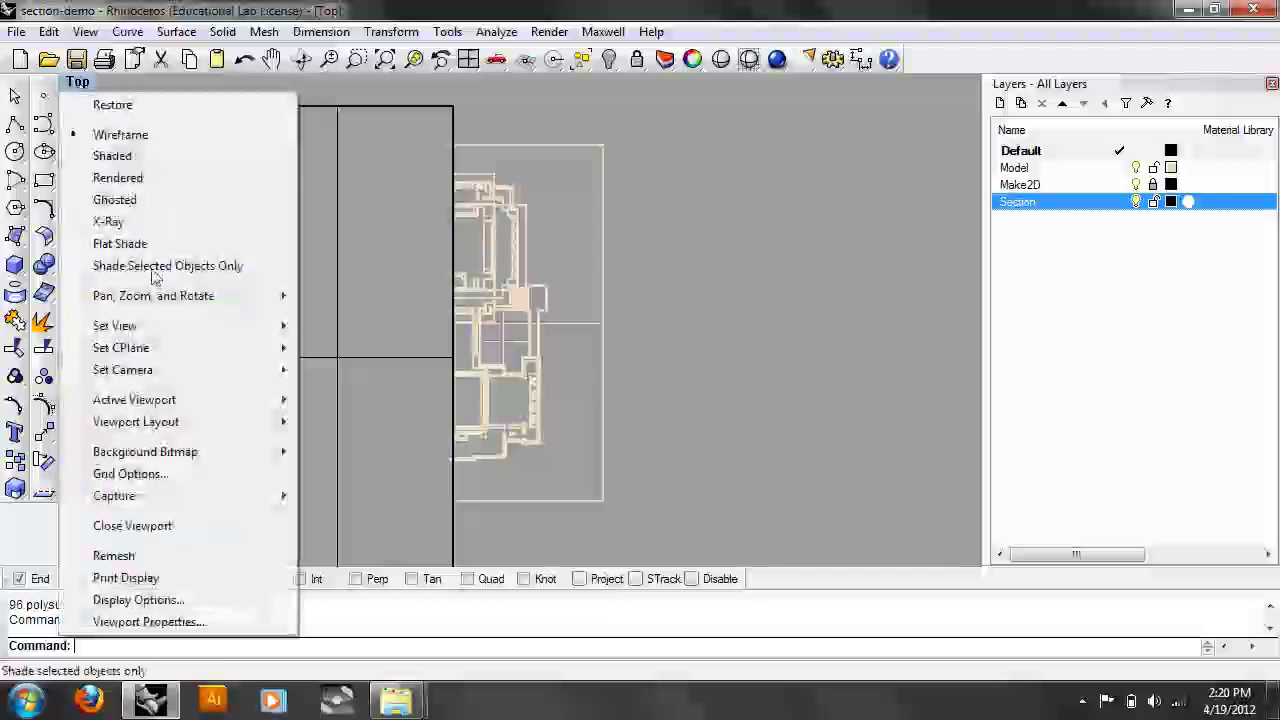
mouse_move(151, 327)
click(440, 489)
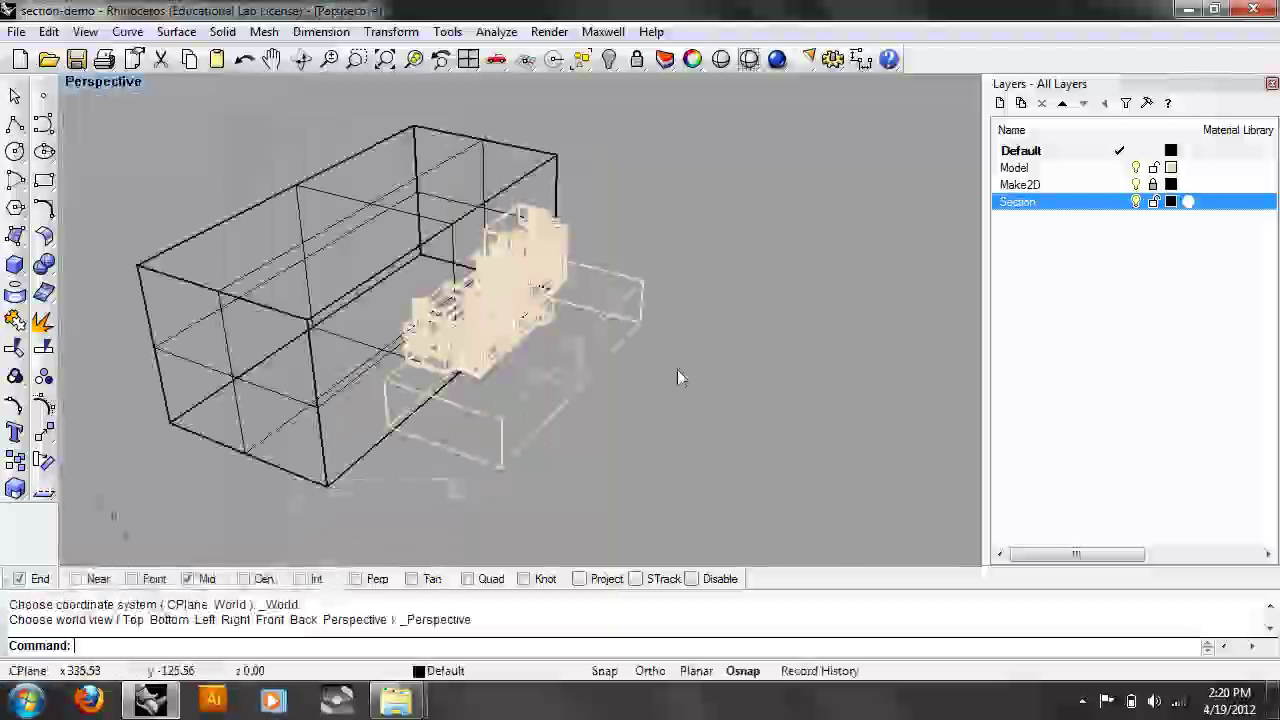
click(103, 82)
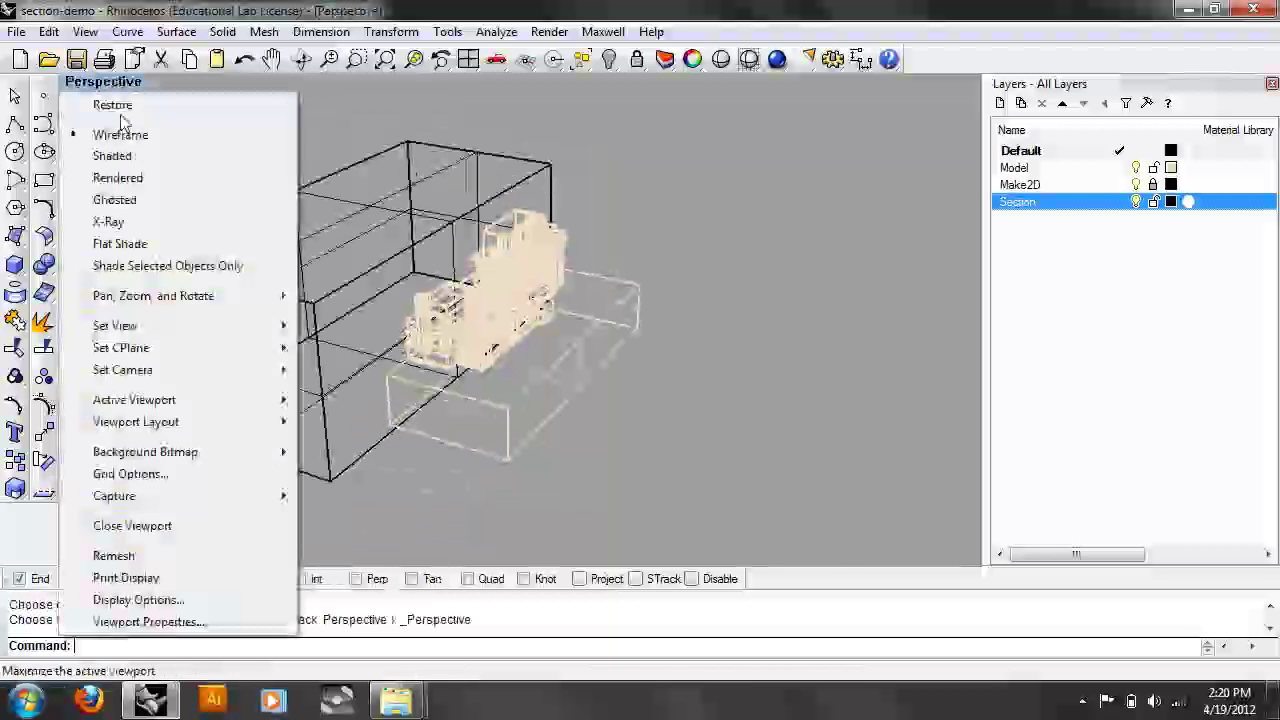
click(141, 164)
scroll(320, 286, up, 2)
click(320, 288)
right_drag(320, 288, 578, 308)
click(715, 179)
right_drag(715, 179, 741, 188)
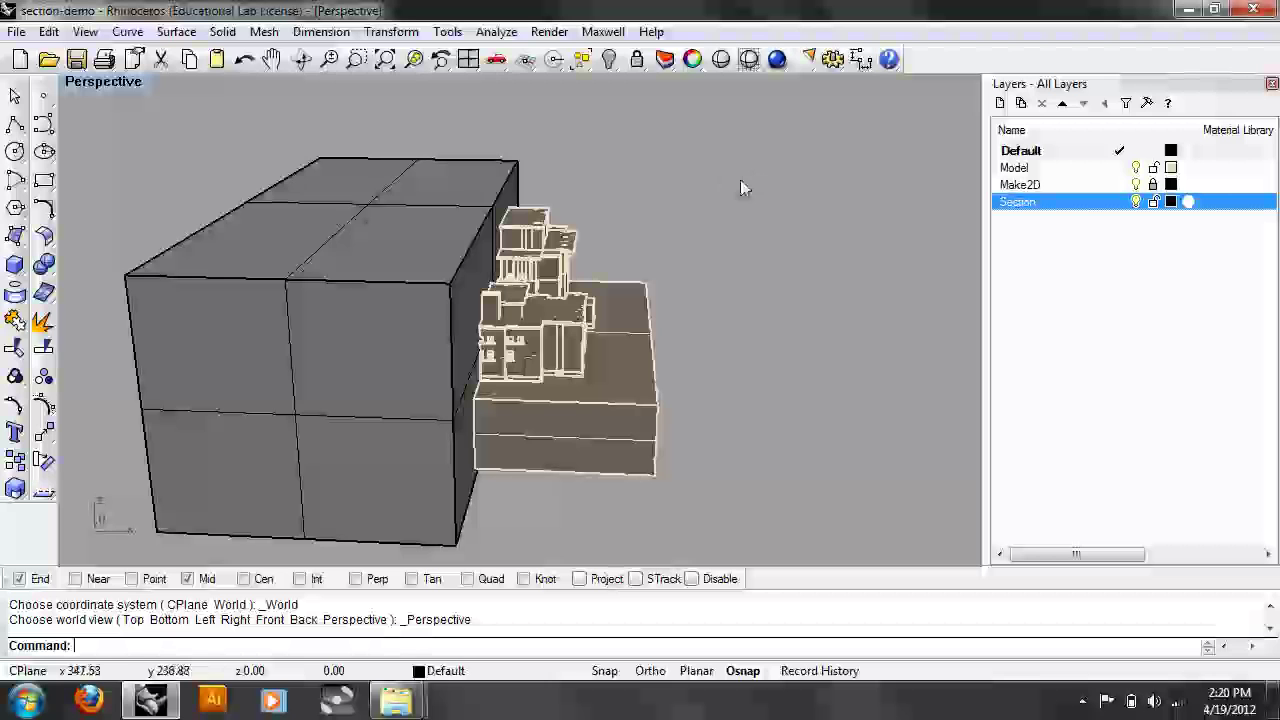
Step: Split the section box using the remaining building half as the cutting objects, picking them in Front view
click(397, 205)
text(Split)
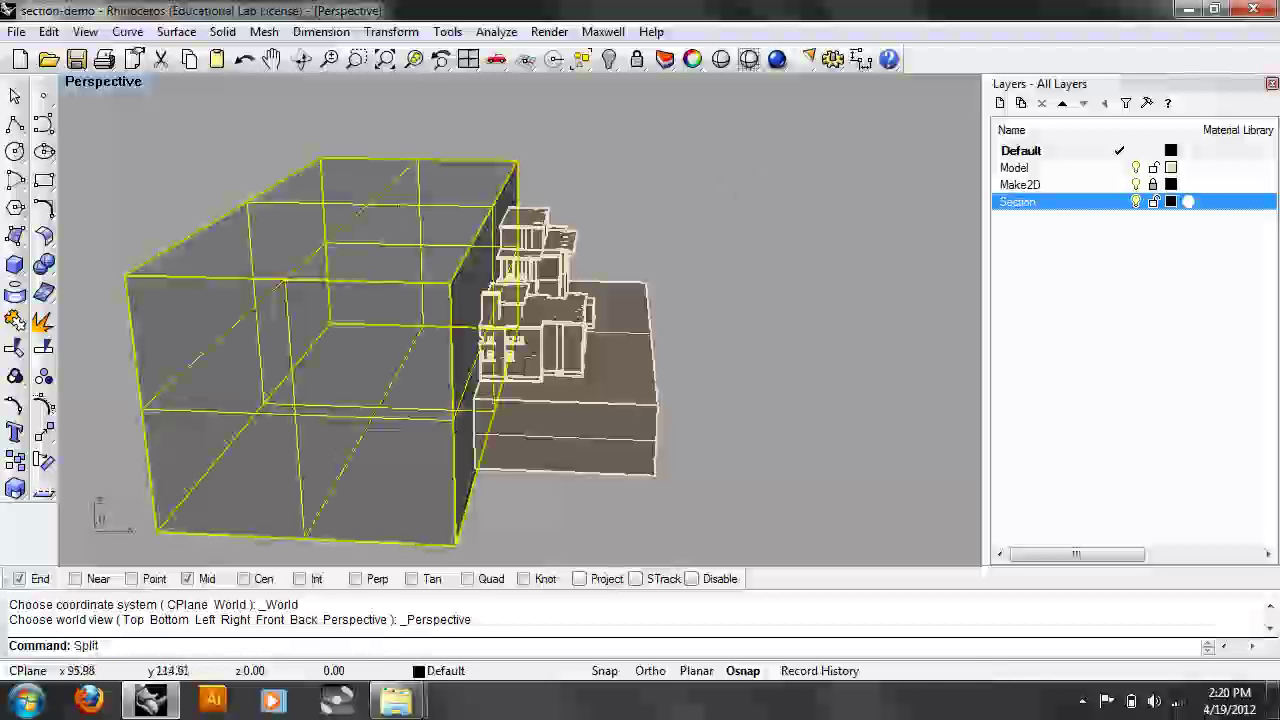
key(Return)
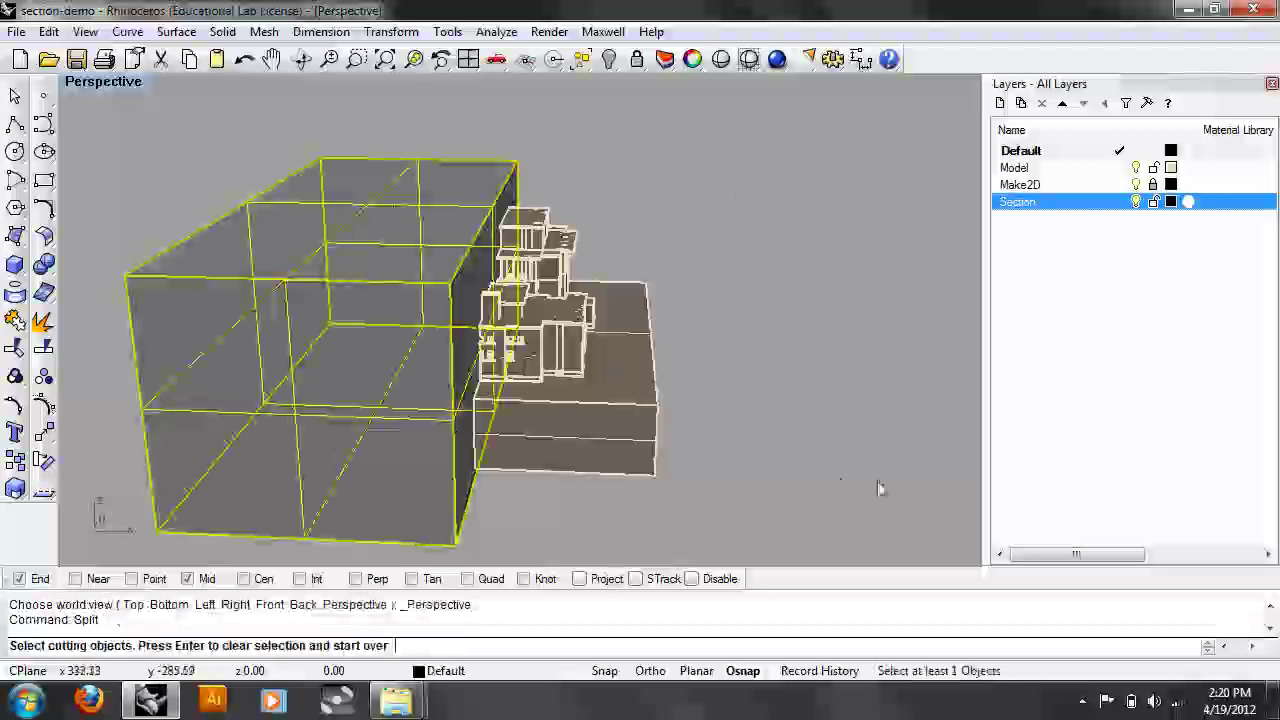
mouse_move(752, 500)
right_down()
mouse_move(772, 446)
mouse_move(775, 501)
mouse_move(764, 497)
right_up()
text(front)
key(Return)
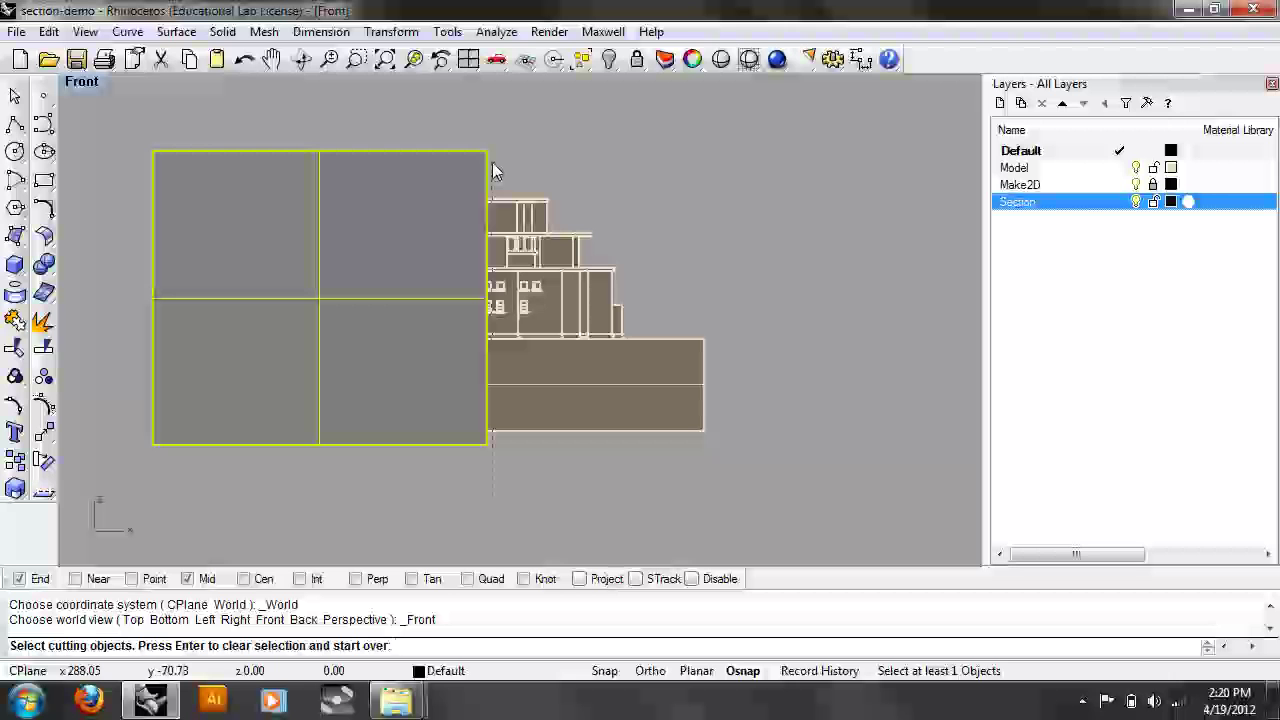
click(545, 268)
scroll(520, 225, up, 4)
key(Return)
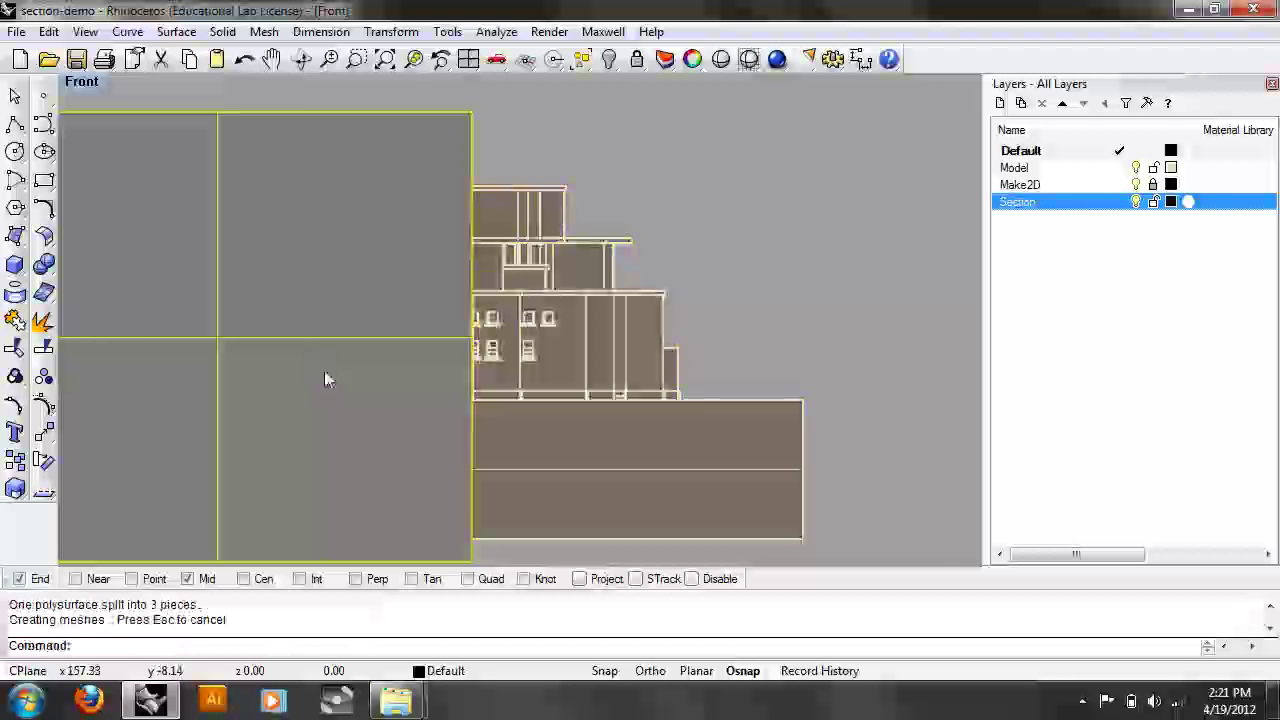
Step: Return to Perspective view and examine the split section box and the building half from several sides
click(82, 81)
mouse_move(230, 326)
click(360, 489)
right_drag(374, 429, 915, 118)
scroll(600, 345, up, 5)
scroll(608, 323, up, 3)
scroll(608, 323, down, 5)
scroll(612, 320, up, 3)
scroll(612, 320, down, 3)
right_drag(612, 320, 580, 225)
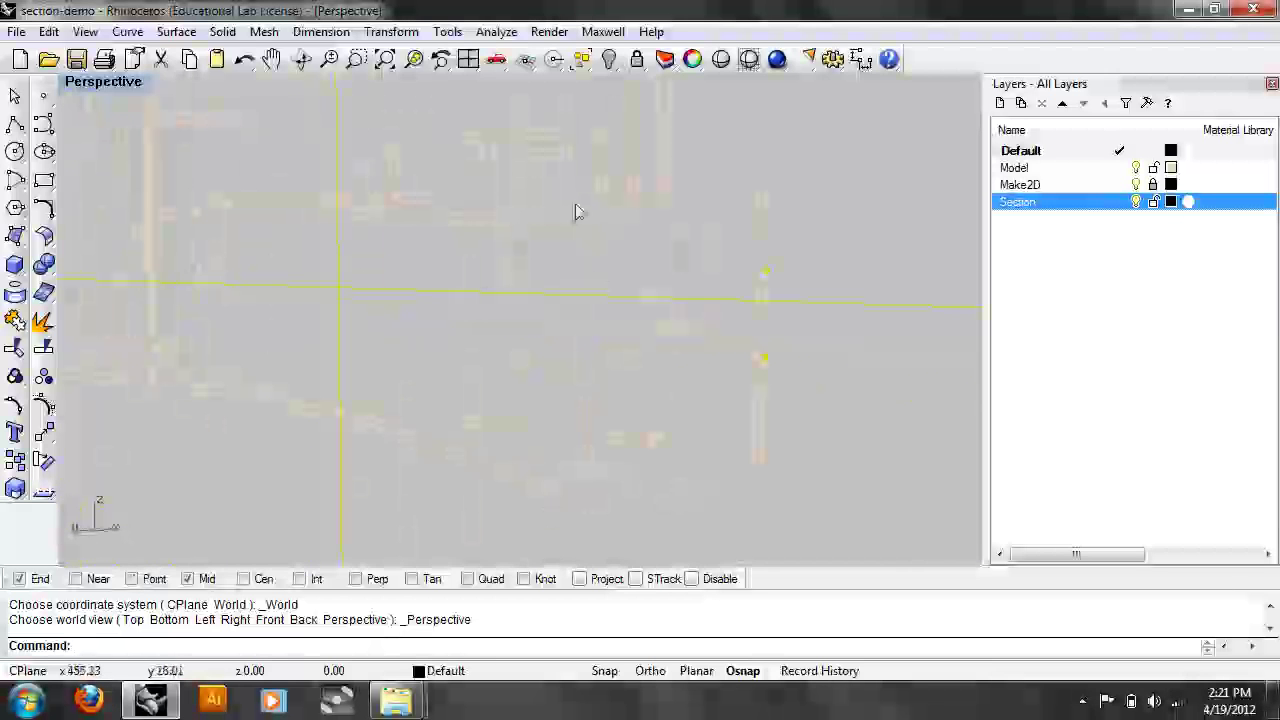
scroll(657, 369, down, 5)
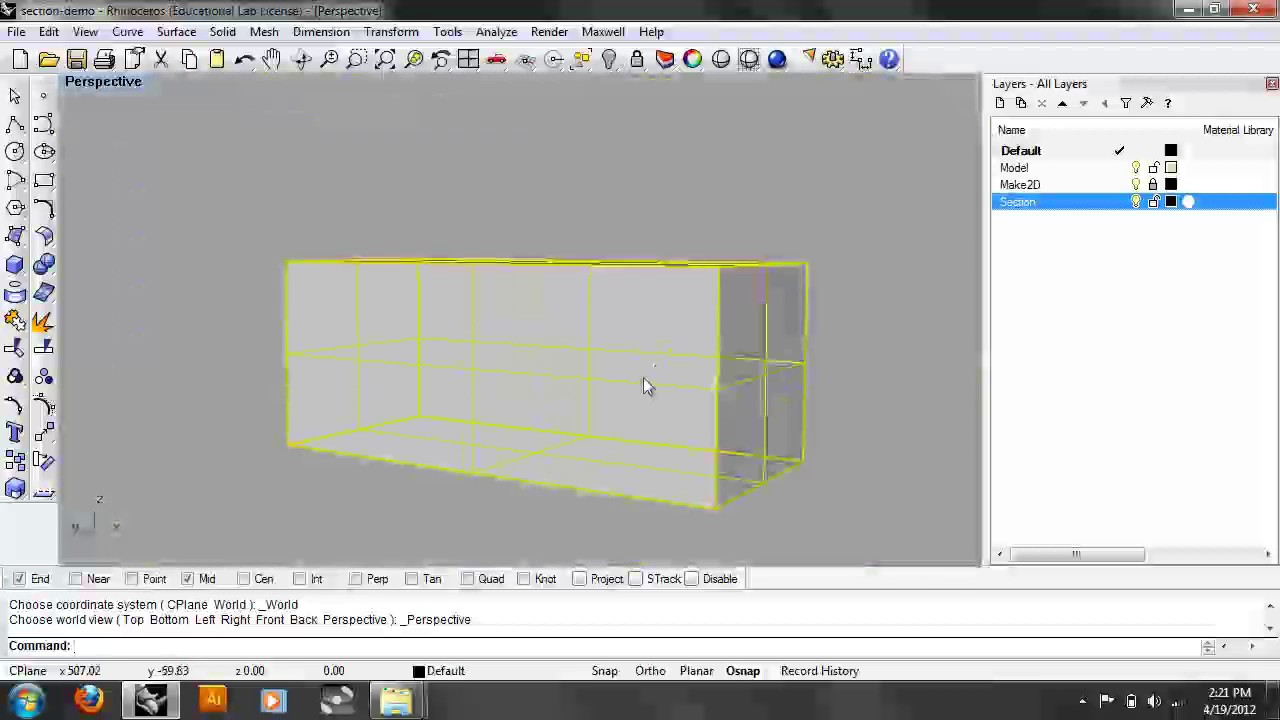
right_drag(643, 377, 294, 477)
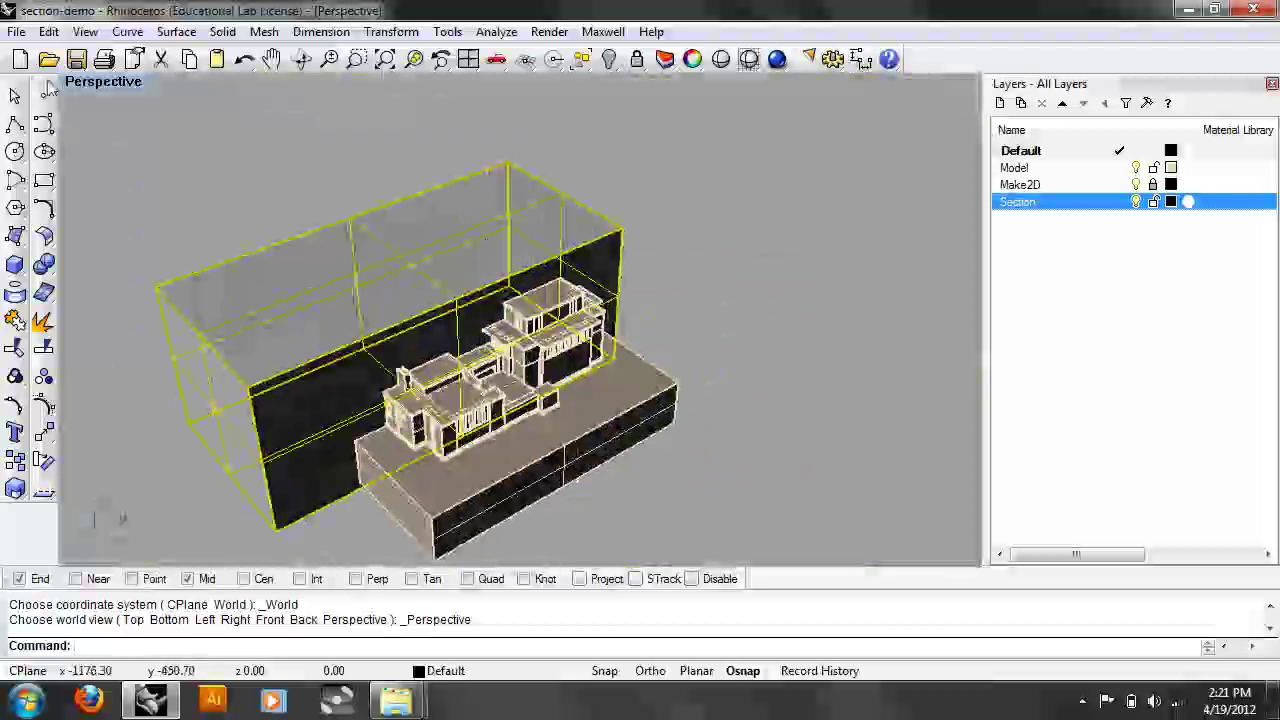
Step: Delete the split section box to inspect the building half's cut side, and undo the deletion
click(48, 31)
click(106, 216)
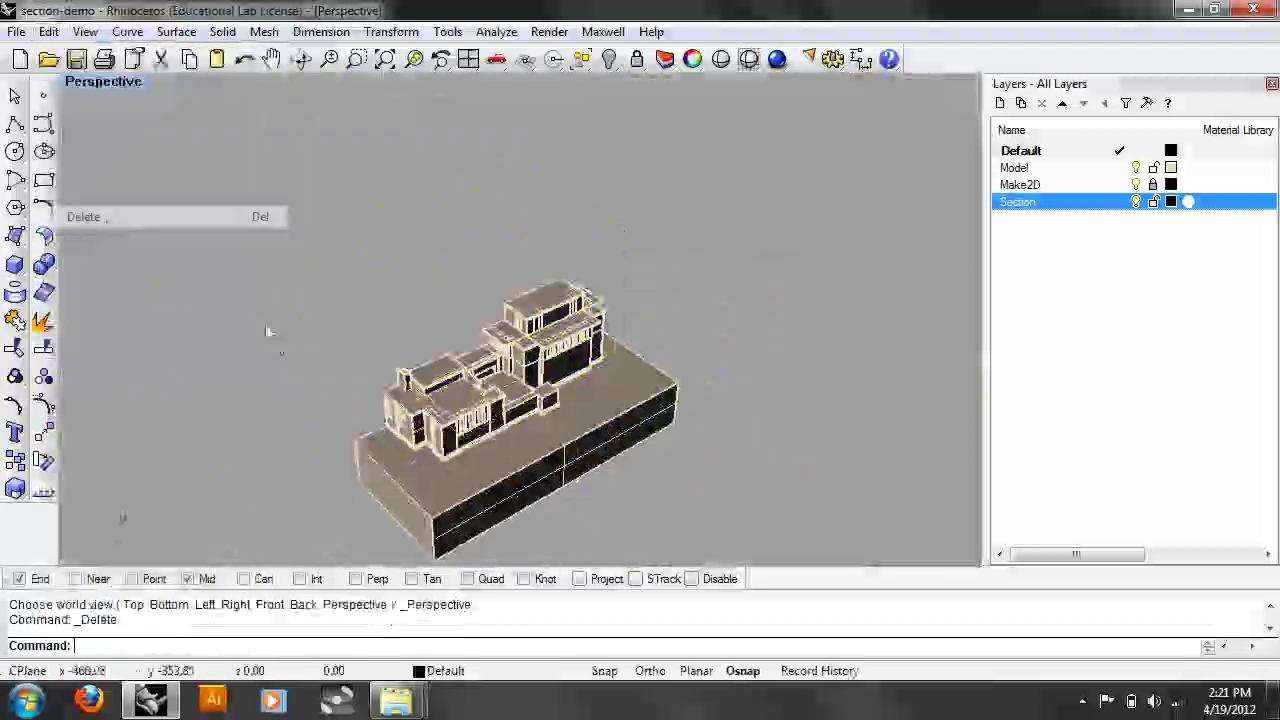
right_drag(420, 360, 515, 383)
scroll(574, 364, up, 8)
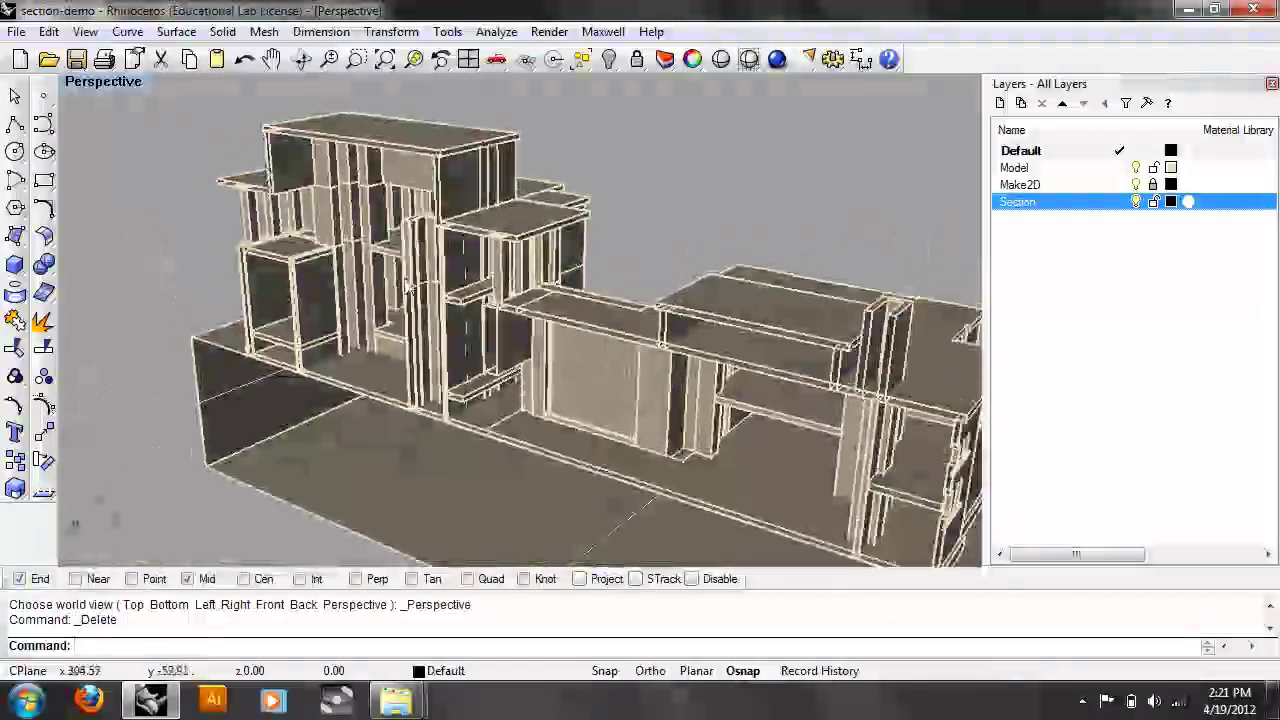
click(48, 31)
click(82, 57)
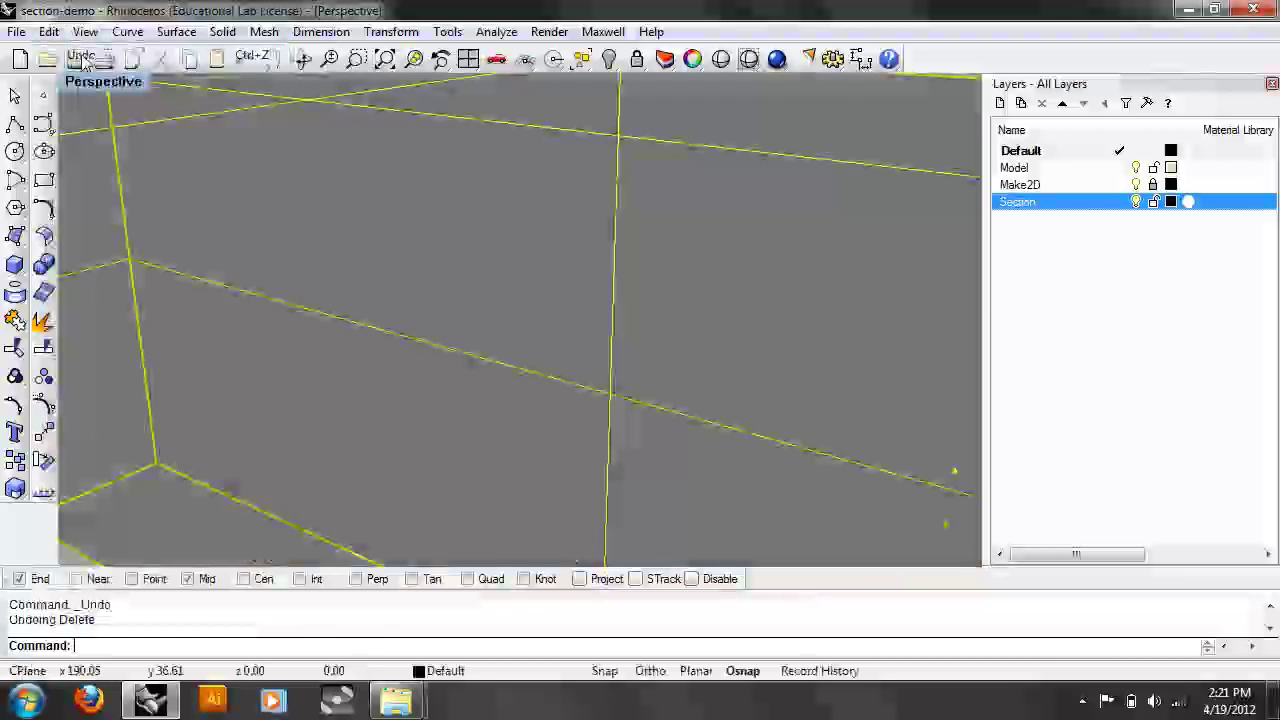
scroll(414, 251, down, 8)
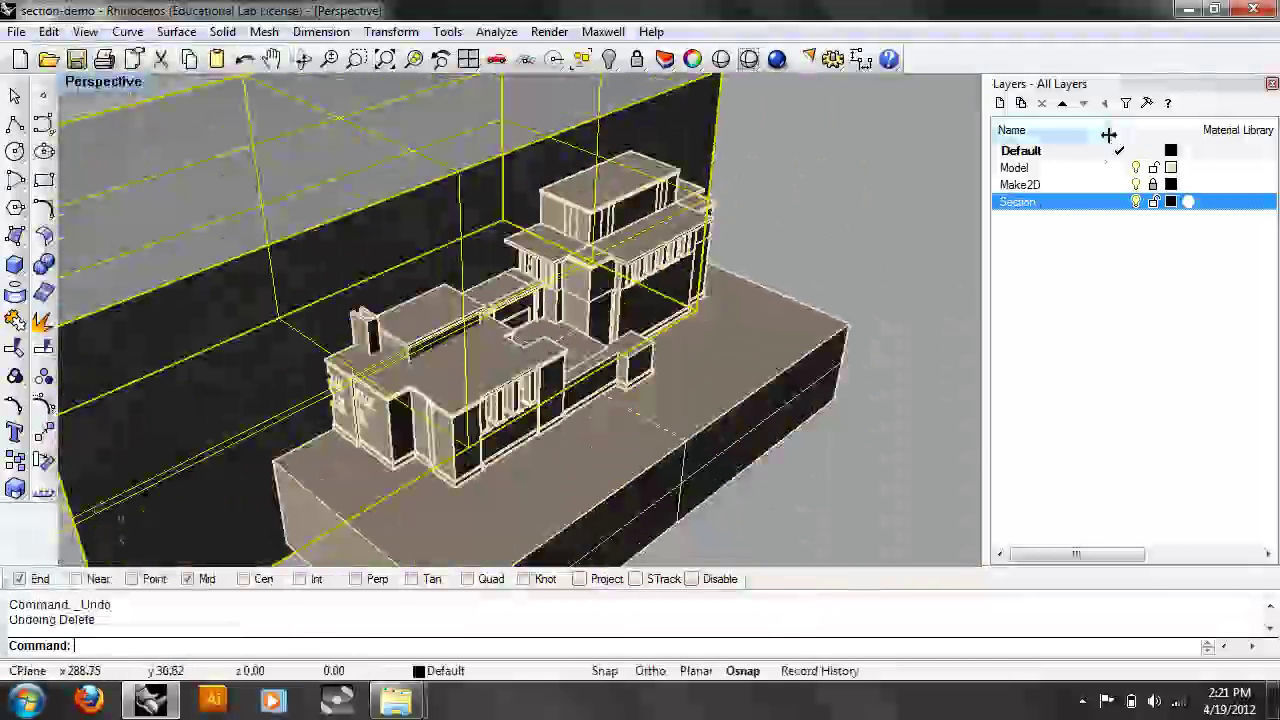
Step: Hide the Model layer to inspect the section box's face on its own, and show the layer again
click(1136, 168)
right_drag(752, 284, 646, 194)
scroll(271, 300, up, 8)
scroll(330, 360, down, 3)
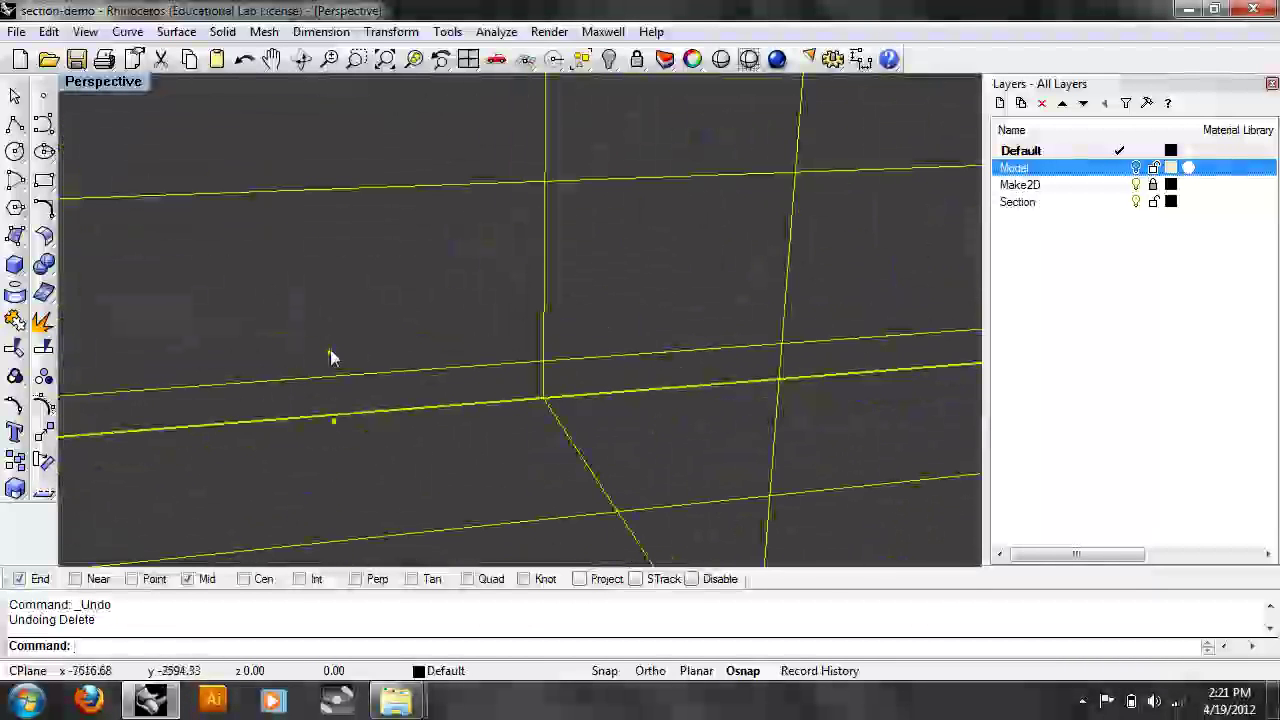
key(ctrl+z)
scroll(434, 372, down, 6)
right_drag(434, 372, 771, 191)
Step: In Top view with Wireframe display, move the section box slightly so its edge overlaps the building half's cut edge
text(Top)
key(Return)
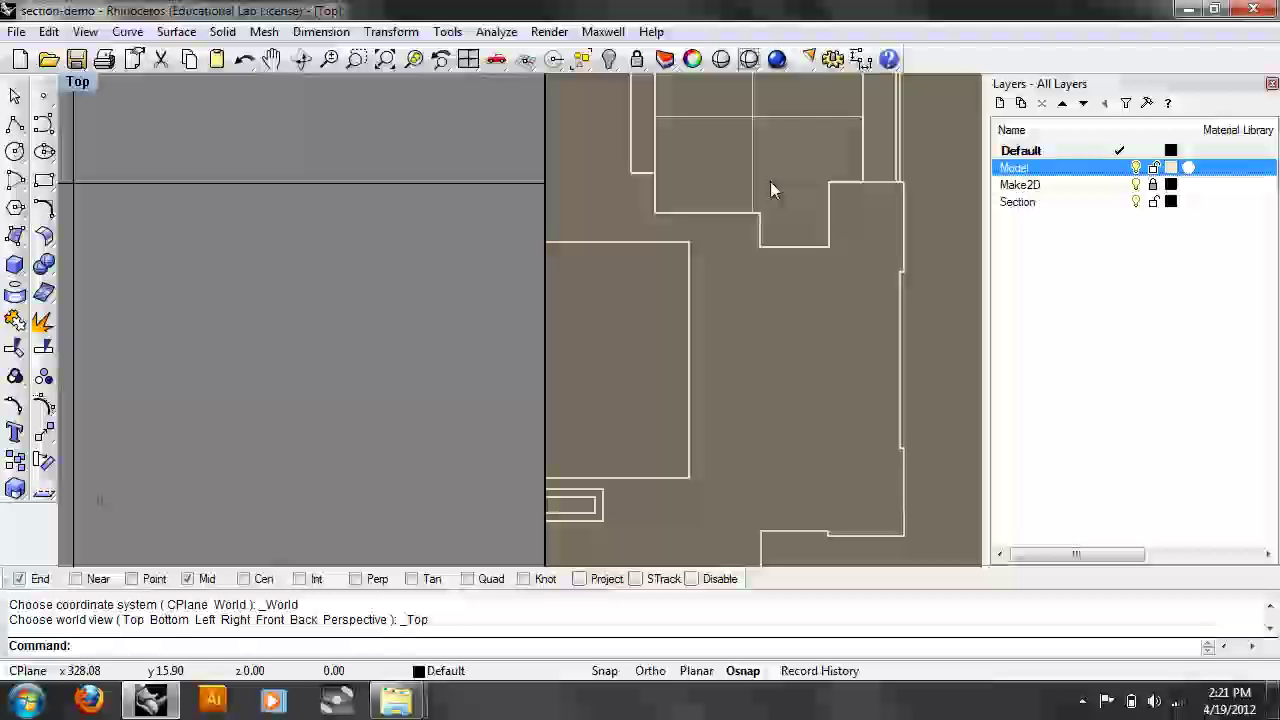
scroll(316, 185, down, 3)
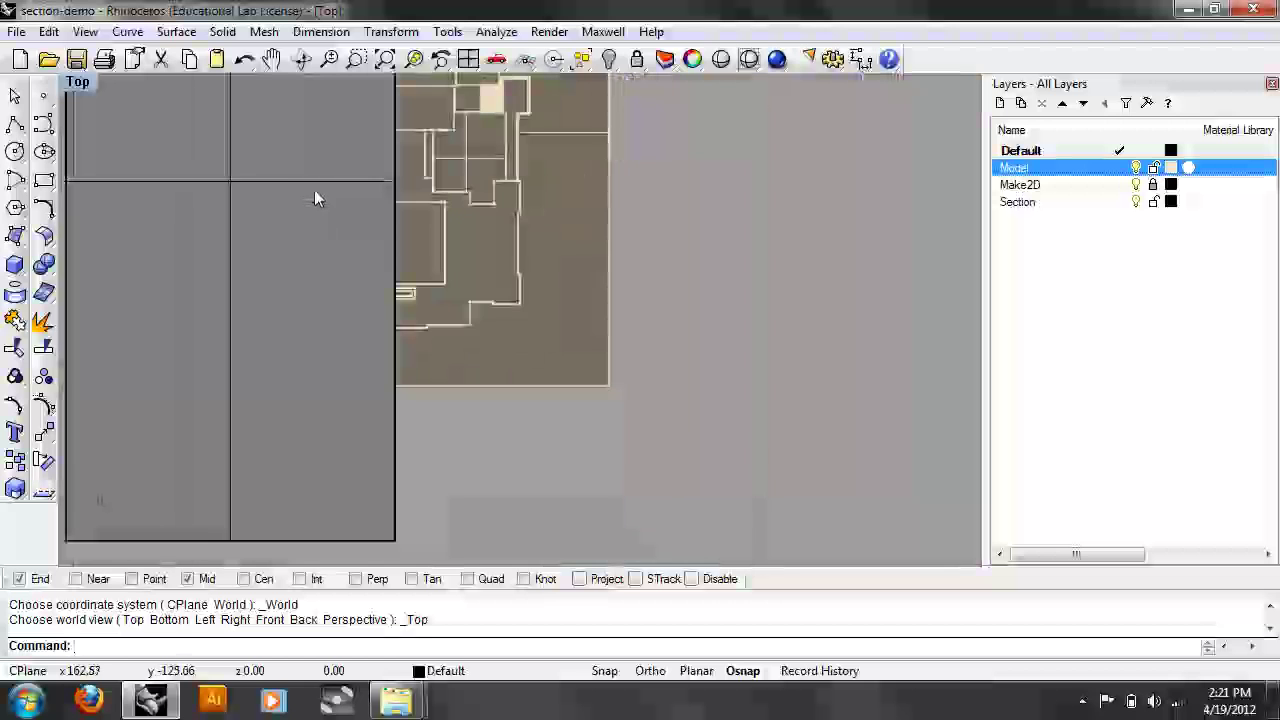
right_drag(314, 197, 294, 338)
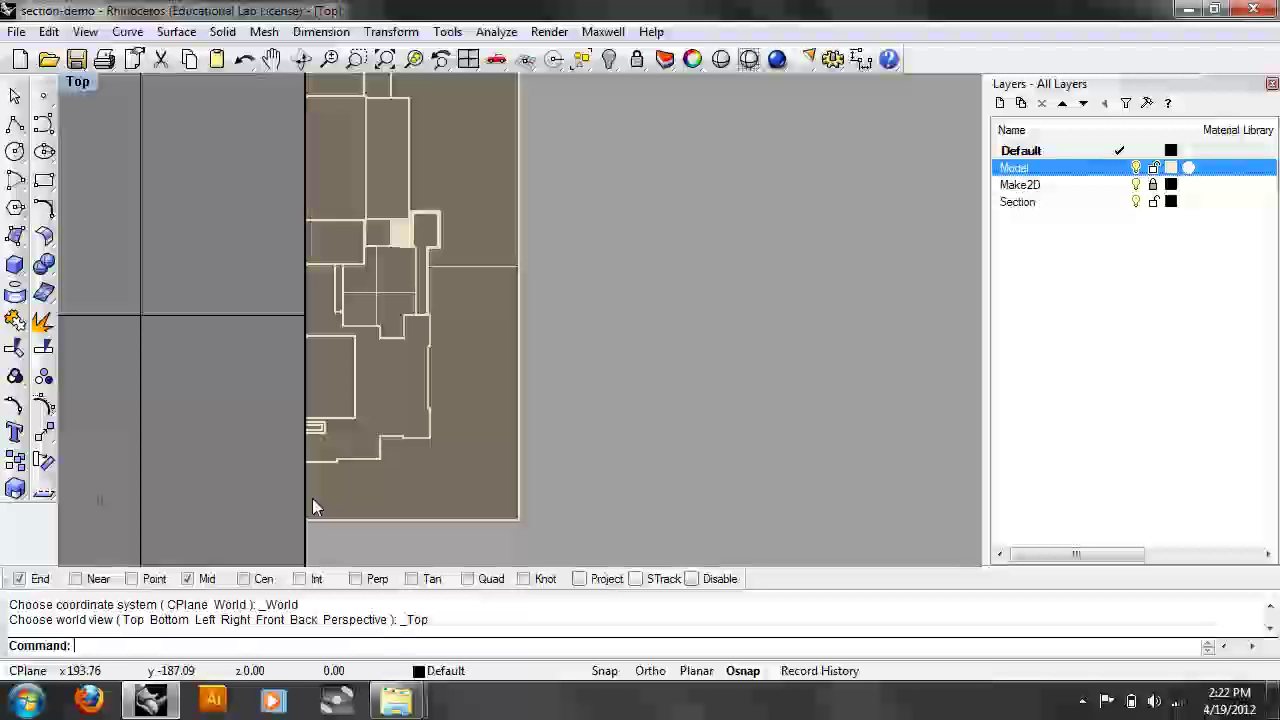
click(257, 502)
right_drag(256, 470, 371, 151)
scroll(371, 151, up, 5)
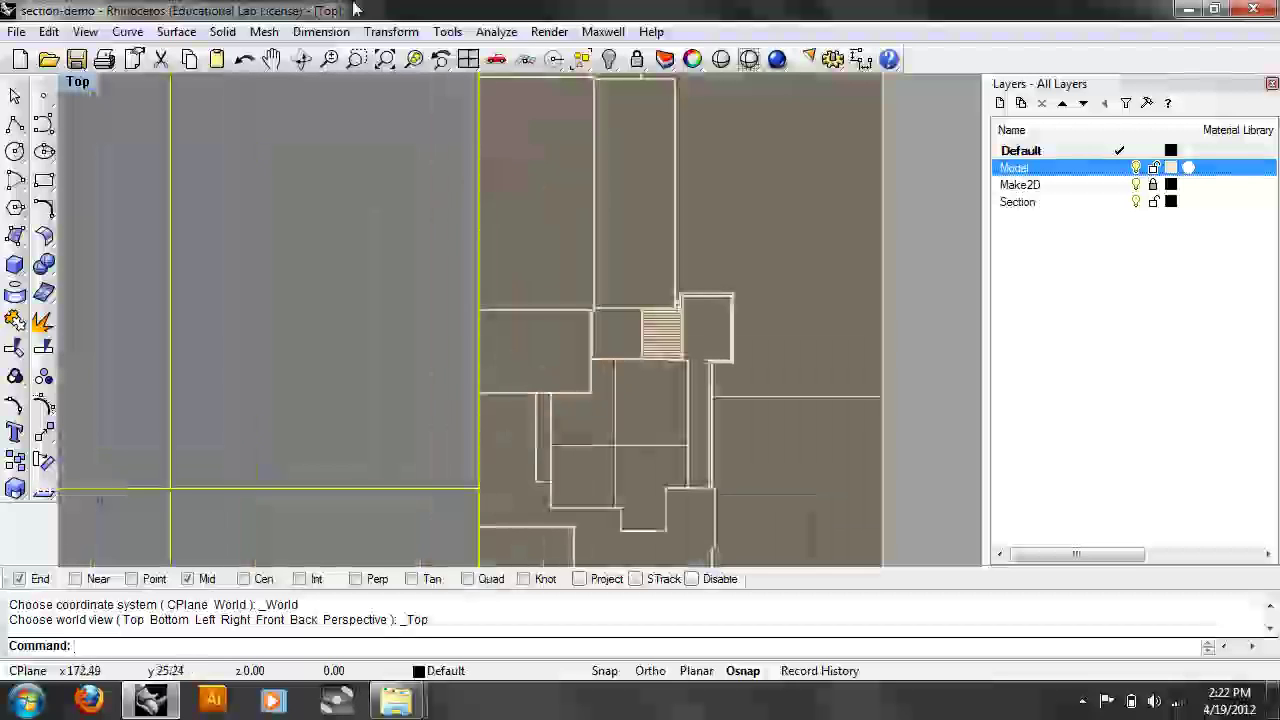
click(80, 82)
click(120, 131)
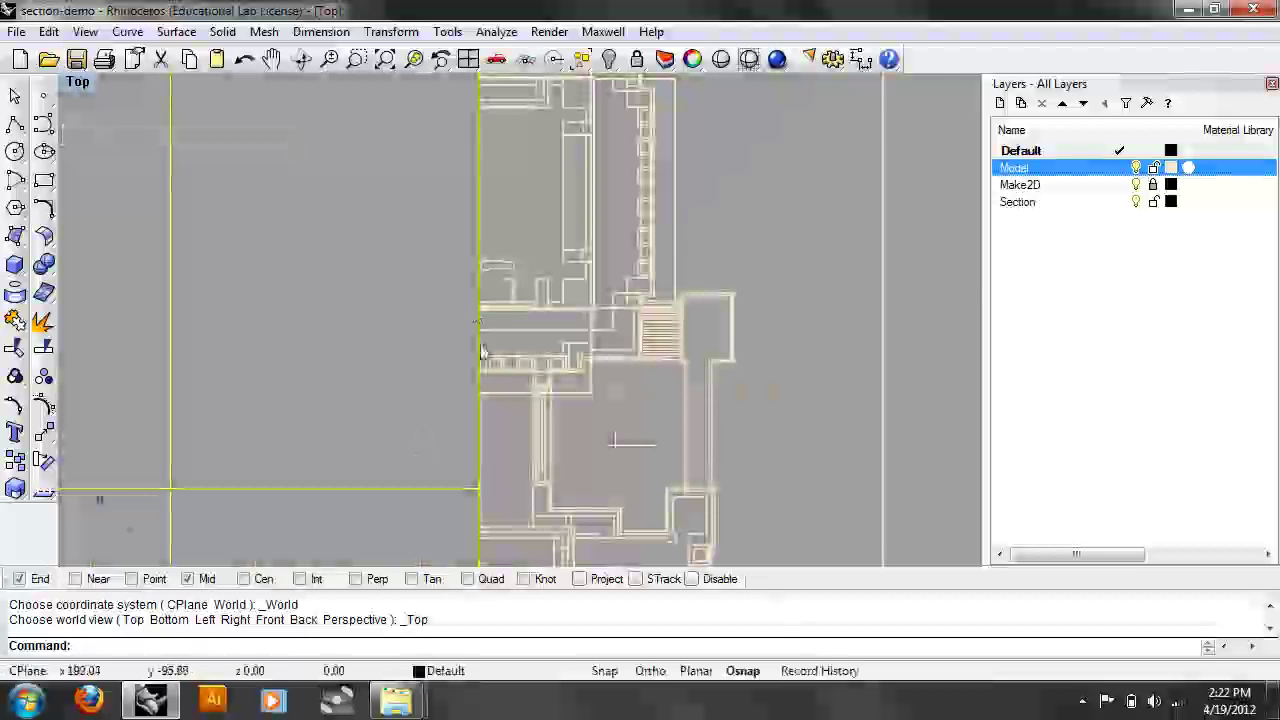
scroll(434, 322, up, 2)
mouse_move(431, 320)
right_down()
mouse_move(466, 223)
mouse_move(434, 209)
mouse_move(392, 375)
mouse_move(457, 406)
mouse_move(458, 600)
right_up()
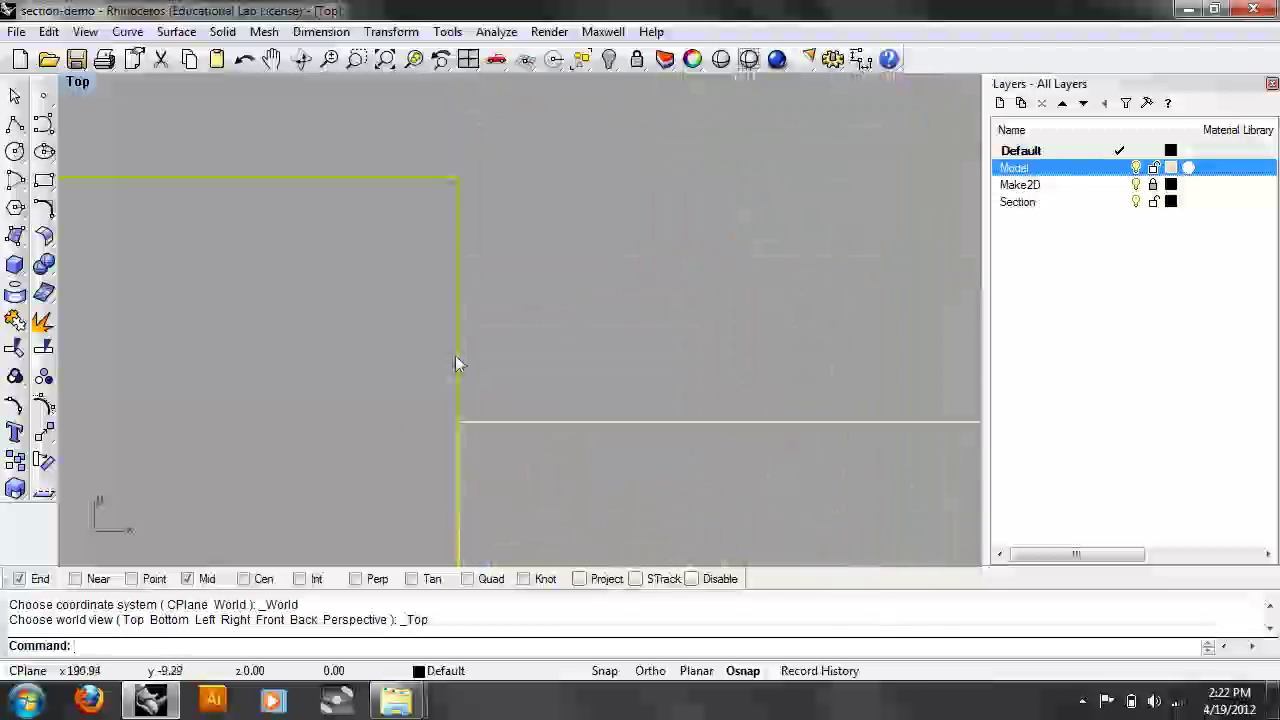
drag(456, 354, 462, 354)
click(546, 369)
scroll(546, 369, down, 5)
Step: Return to Perspective view and try to split the section box using all objects on the Model layer as cutting objects
click(84, 84)
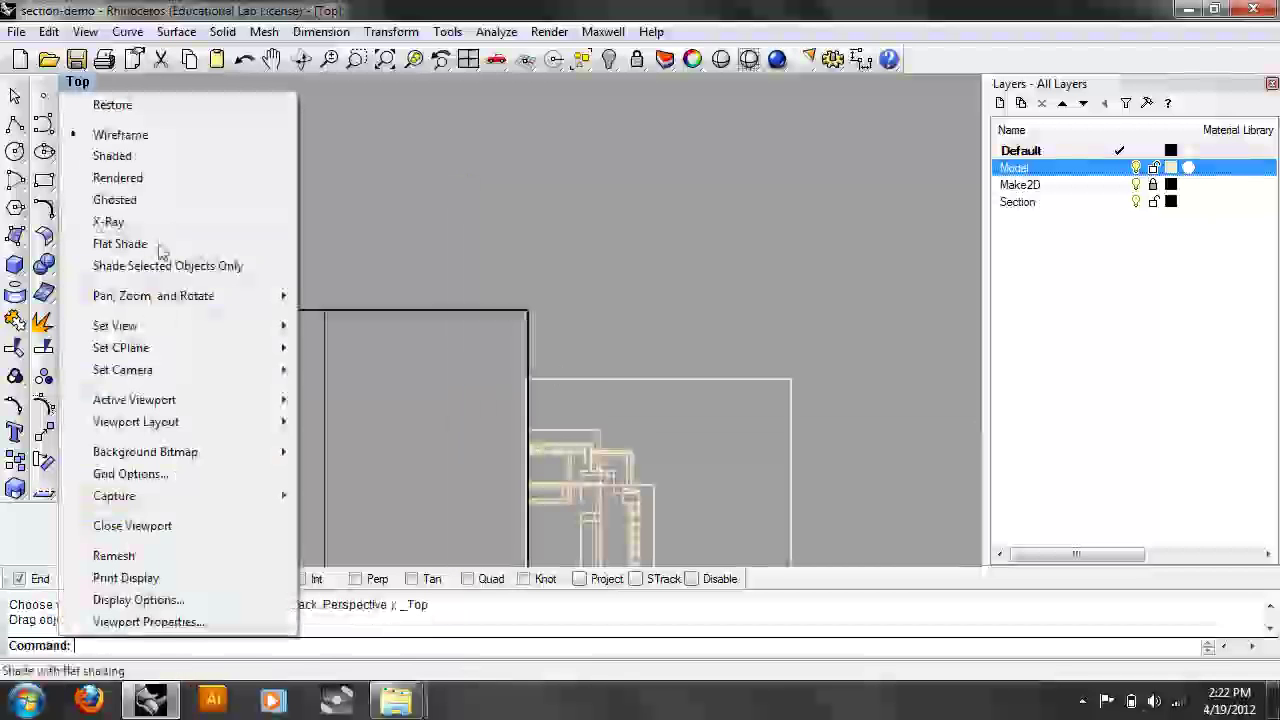
mouse_move(280, 327)
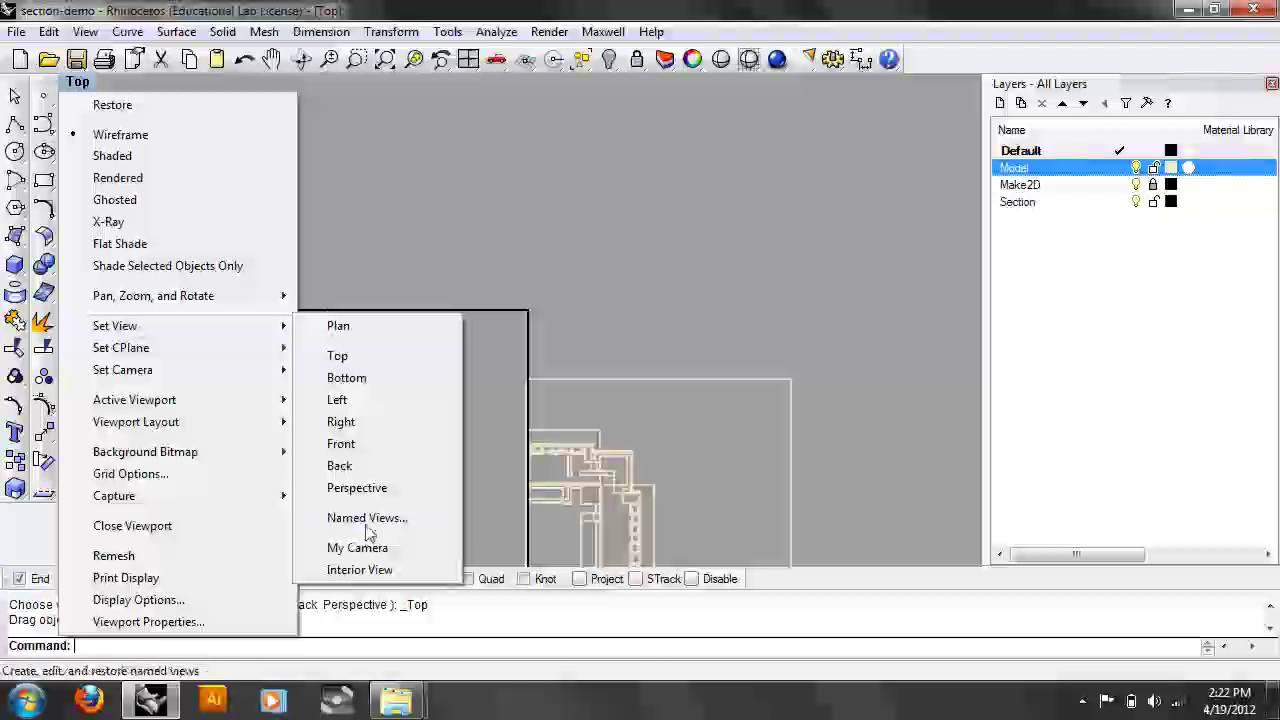
click(345, 488)
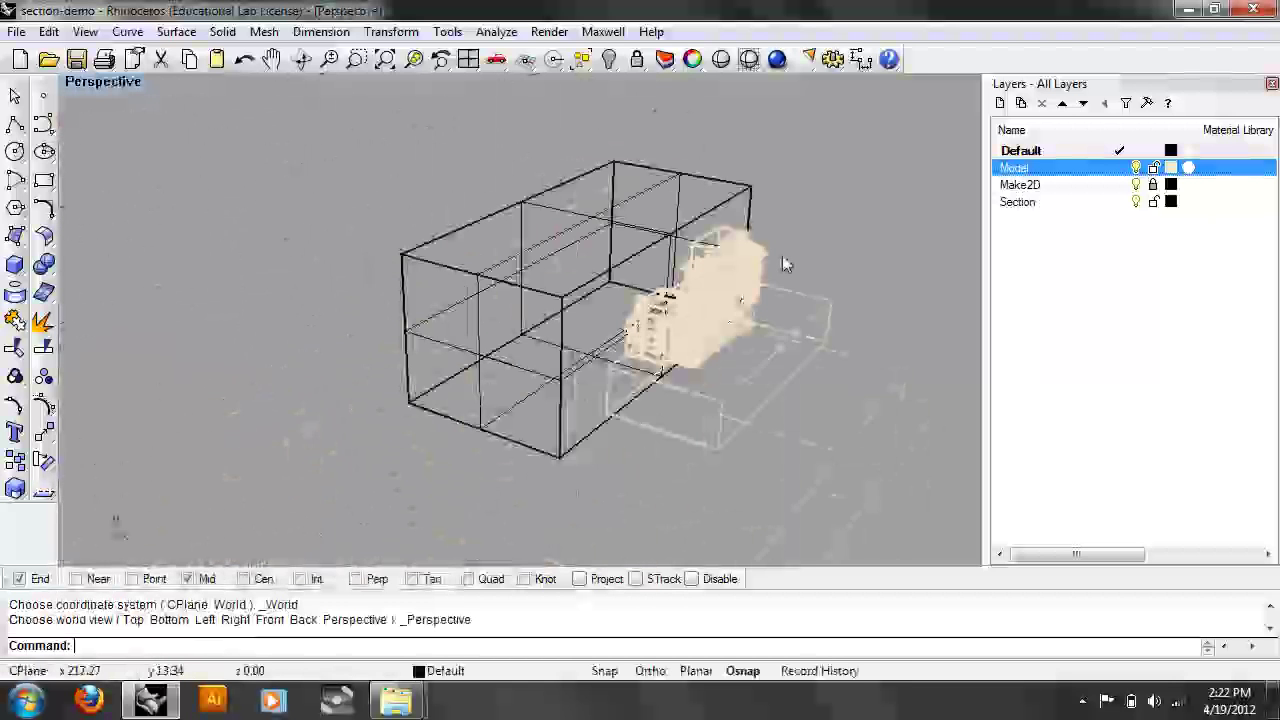
middle_click(782, 255)
text(split)
key(Return)
click(731, 211)
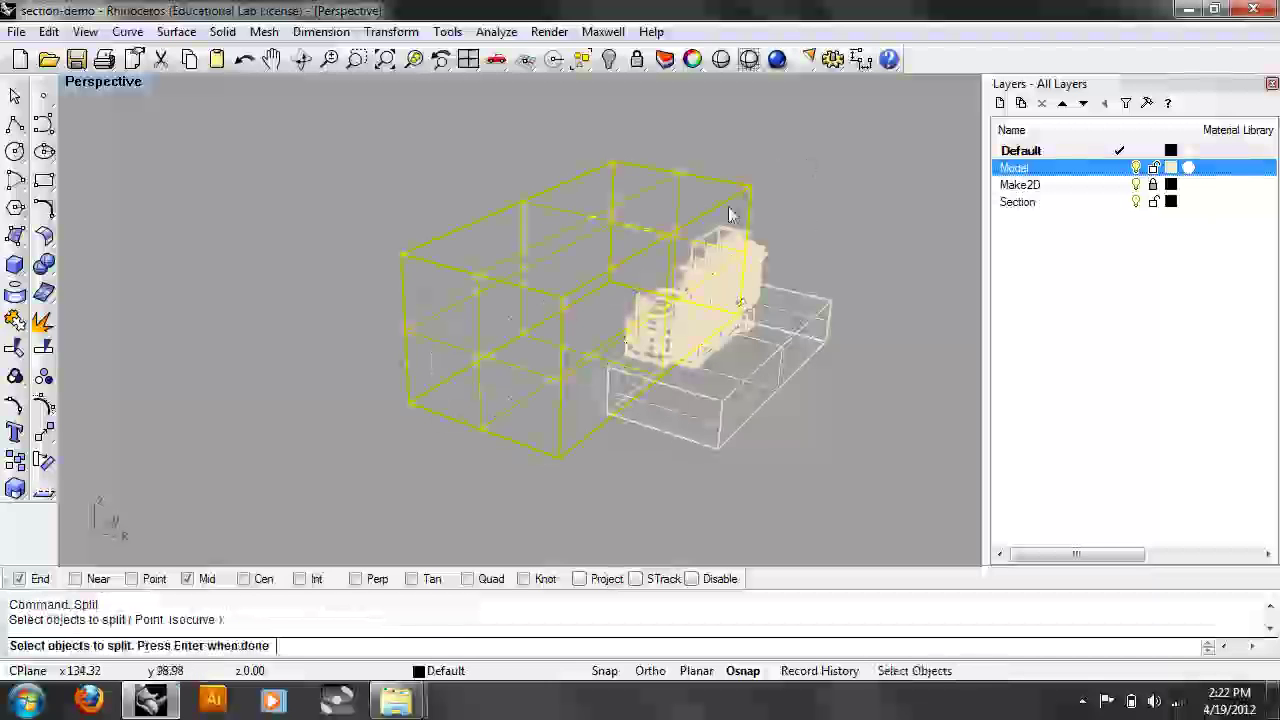
right_drag(835, 429, 892, 368)
key(Return)
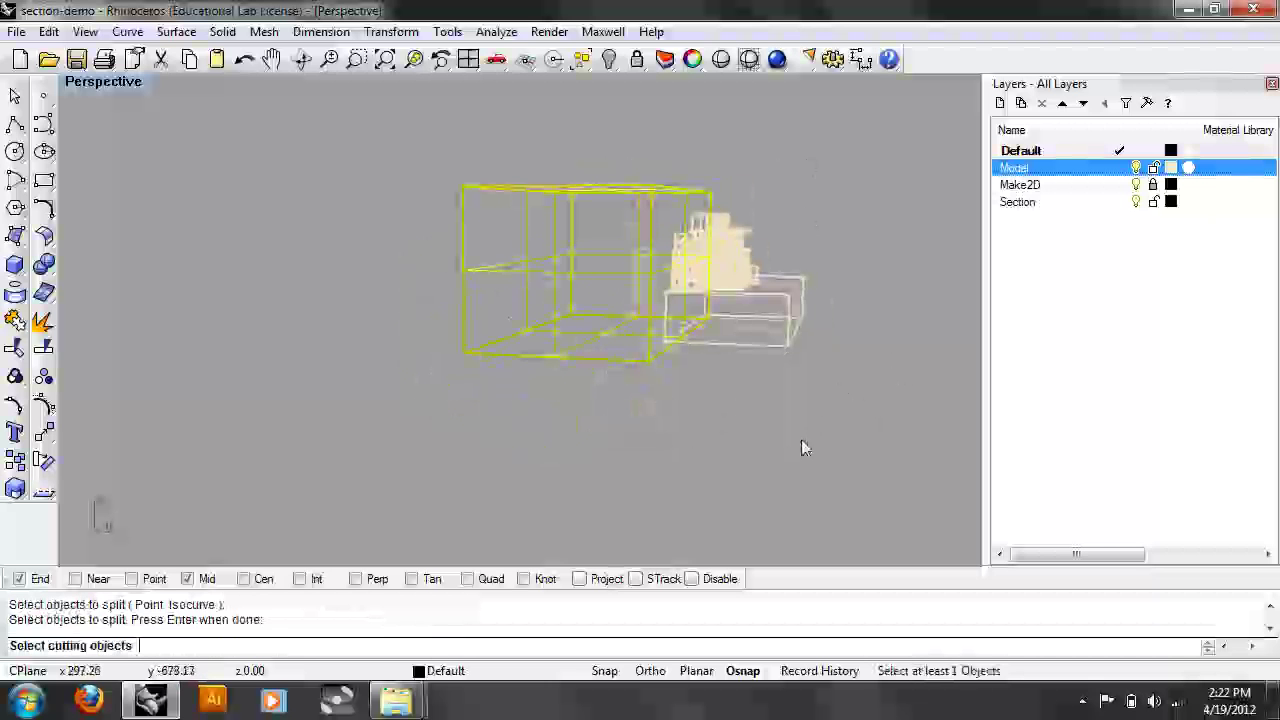
right_drag(812, 434, 846, 413)
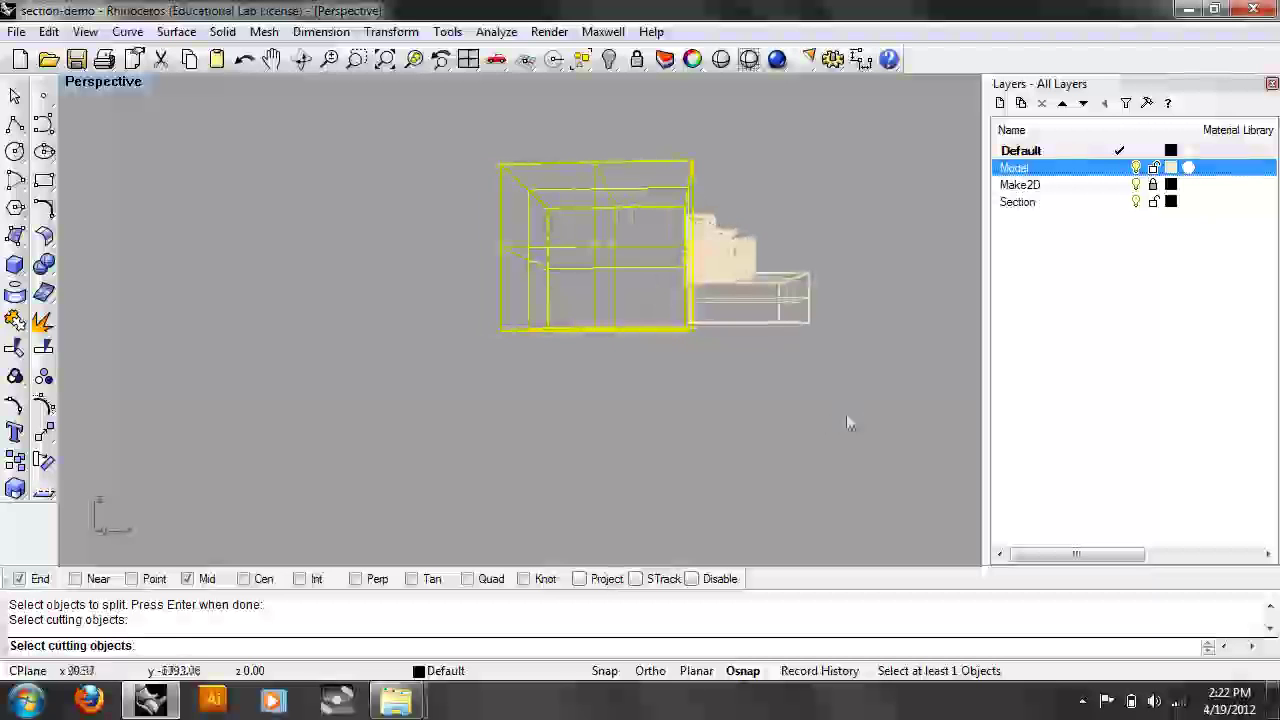
right_click(1048, 171)
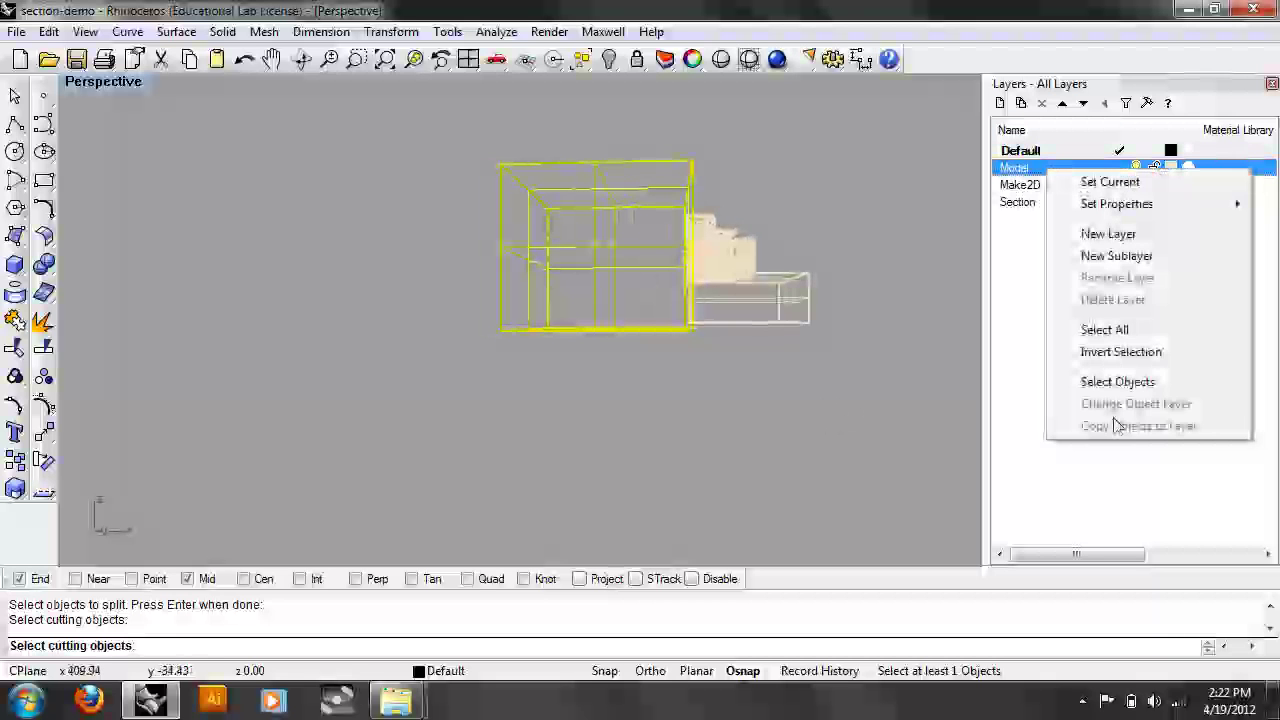
click(1118, 383)
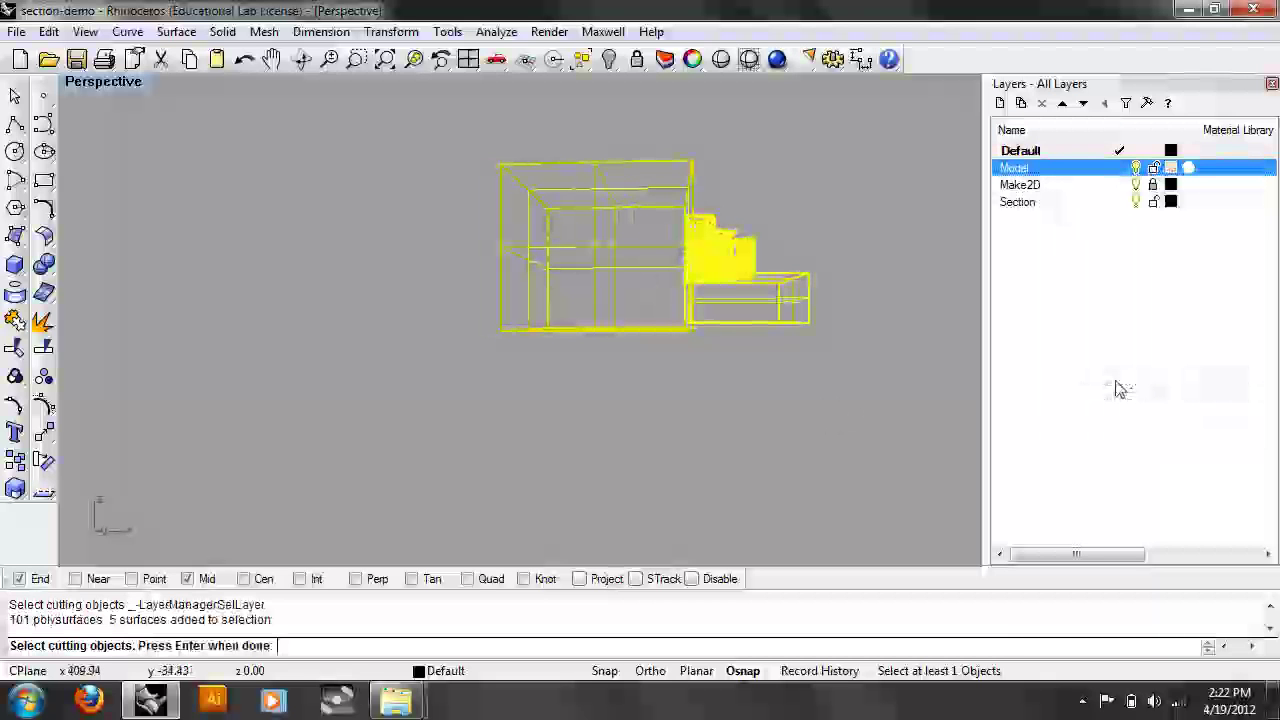
key(Return)
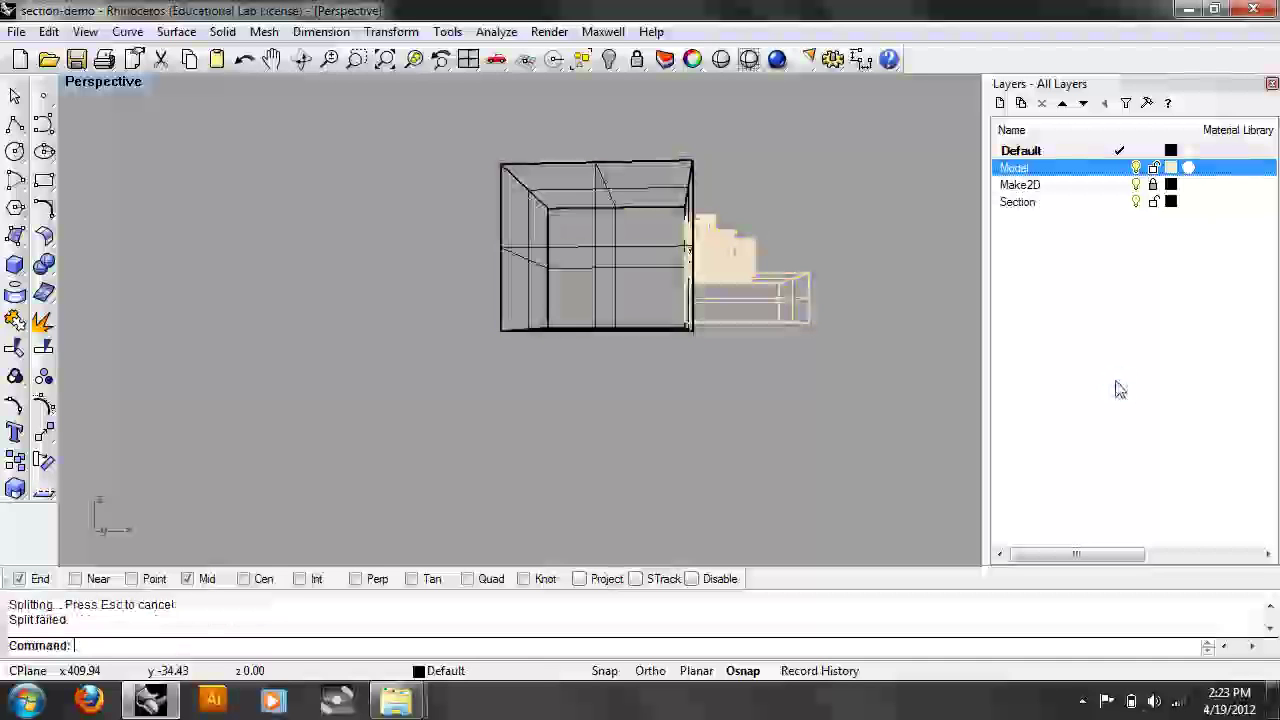
Step: Hide the section box, leaving only the building half in the Perspective view
right_drag(700, 445, 836, 543)
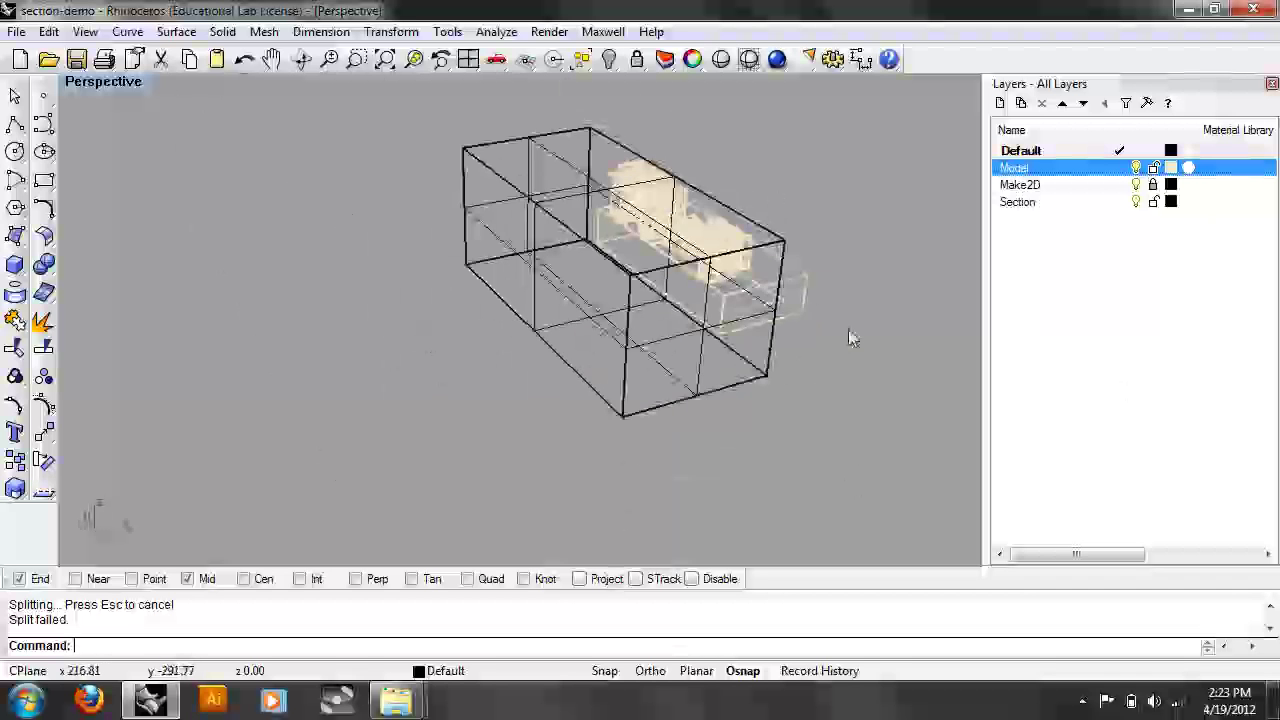
scroll(848, 333, up, 3)
scroll(653, 405, up, 1)
click(653, 401)
right_drag(653, 401, 6, 64)
text(hide)
key(Return)
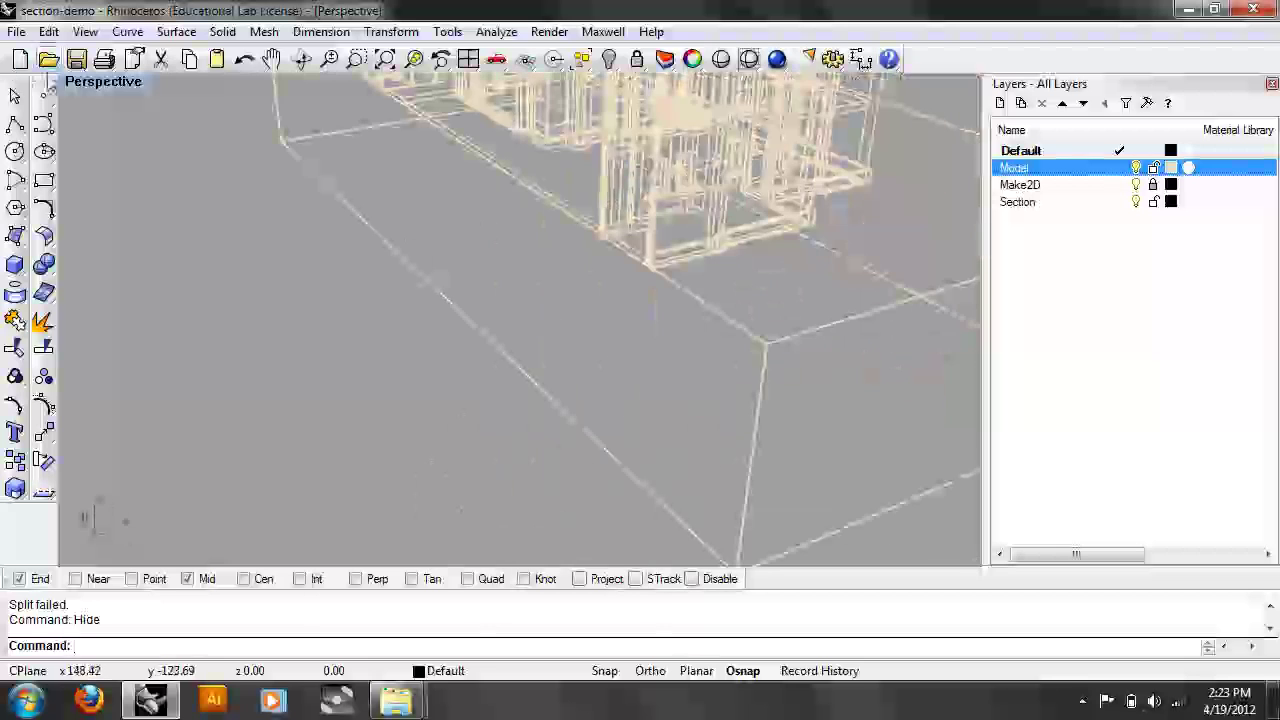
Step: Set the Perspective view to Shaded display and examine the cut side of the building half from several angles
click(95, 81)
click(158, 157)
mouse_move(558, 237)
shift+right_down()
mouse_move(571, 417)
mouse_move(691, 343)
mouse_move(806, 403)
mouse_move(826, 432)
shift+right_up()
scroll(660, 296, up, 5)
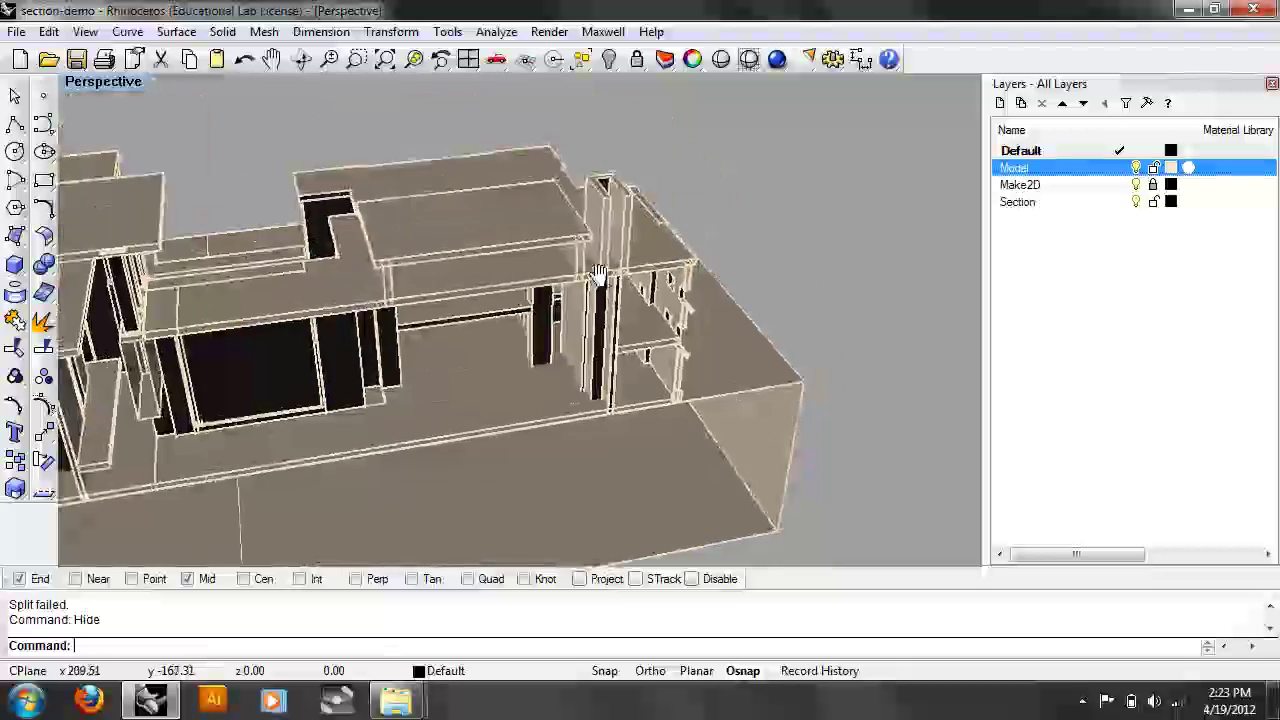
mouse_move(693, 258)
right_down()
mouse_move(588, 260)
mouse_move(566, 214)
mouse_move(485, 220)
right_up()
scroll(588, 260, down, 3)
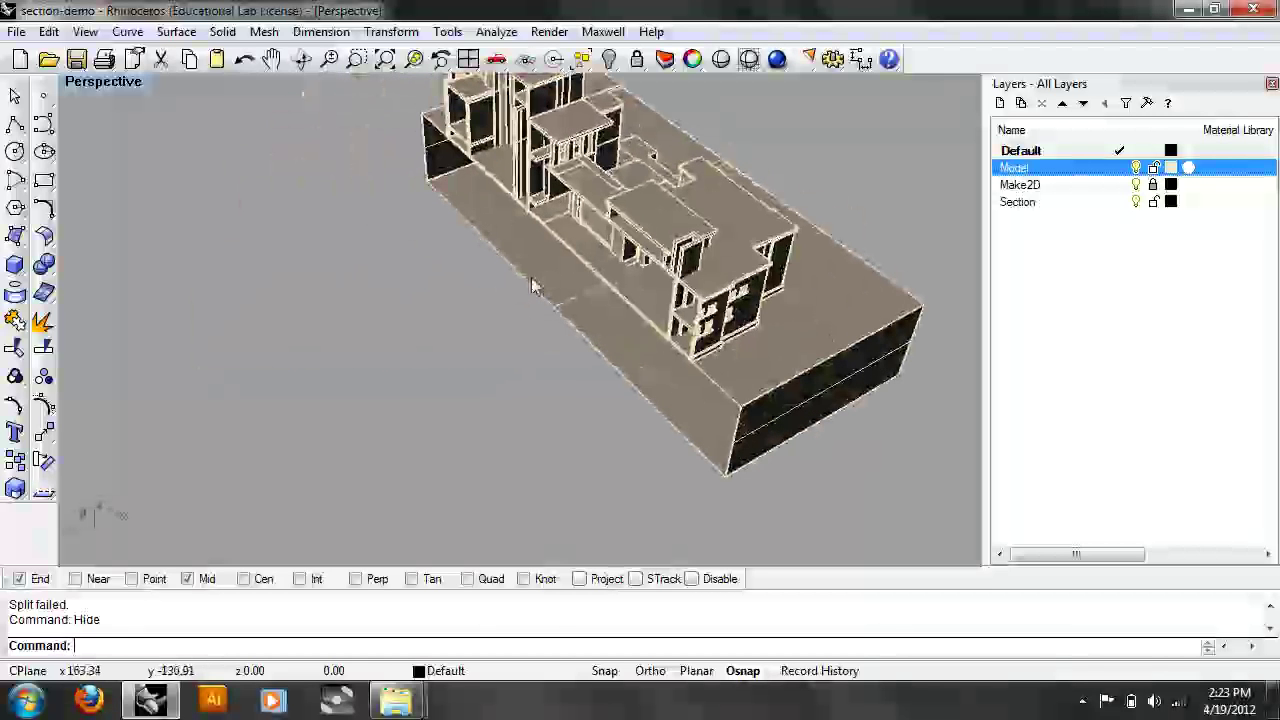
right_drag(655, 227, 612, 228)
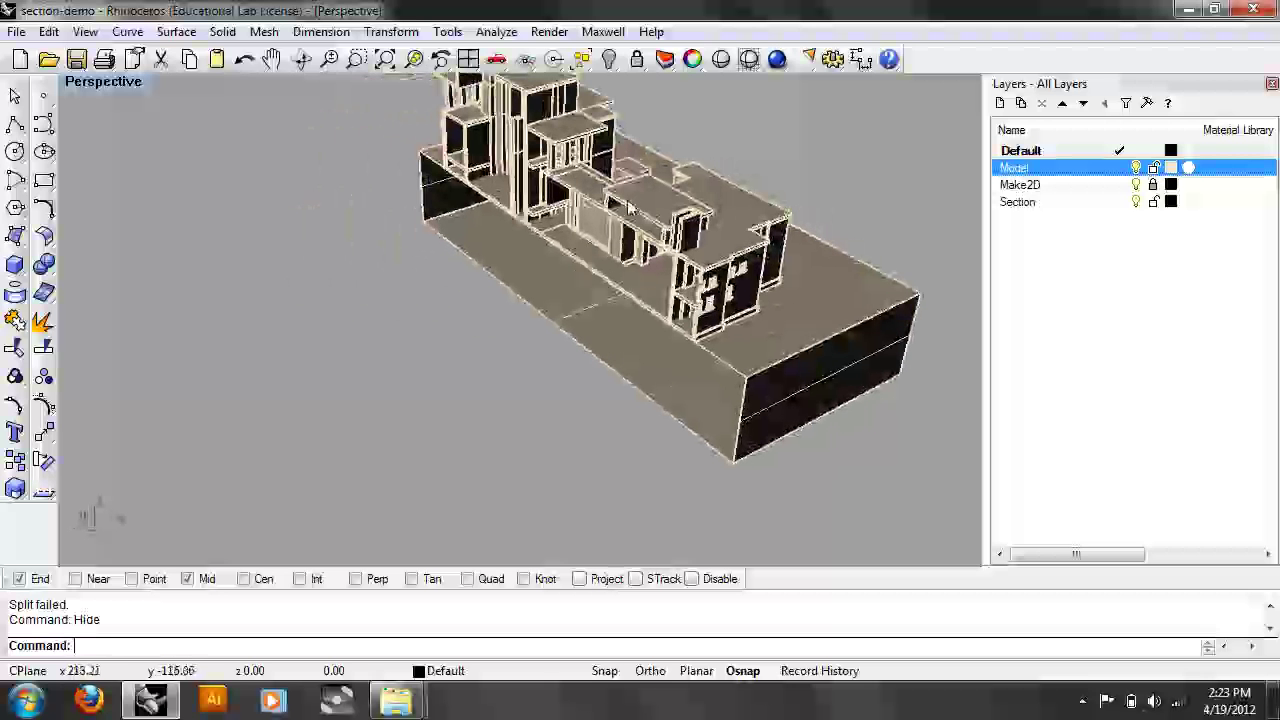
right_drag(692, 302, 886, 277)
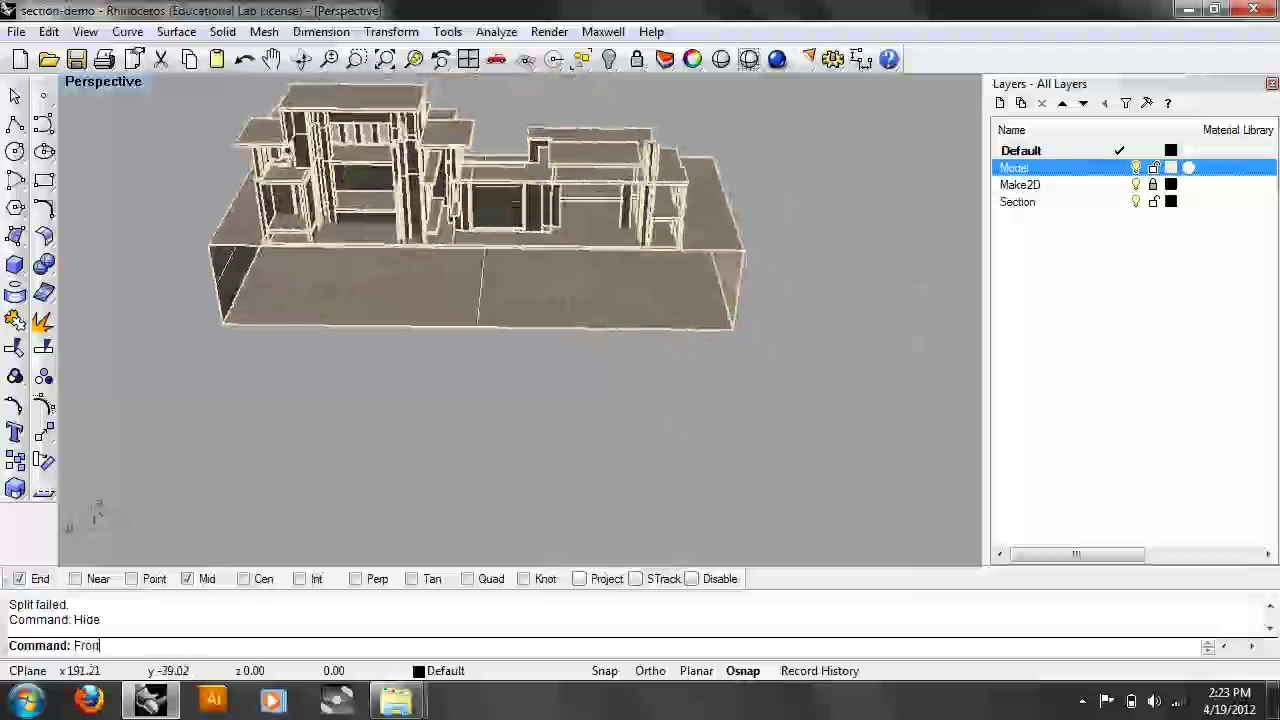
text(t)
key(Return)
click(15, 237)
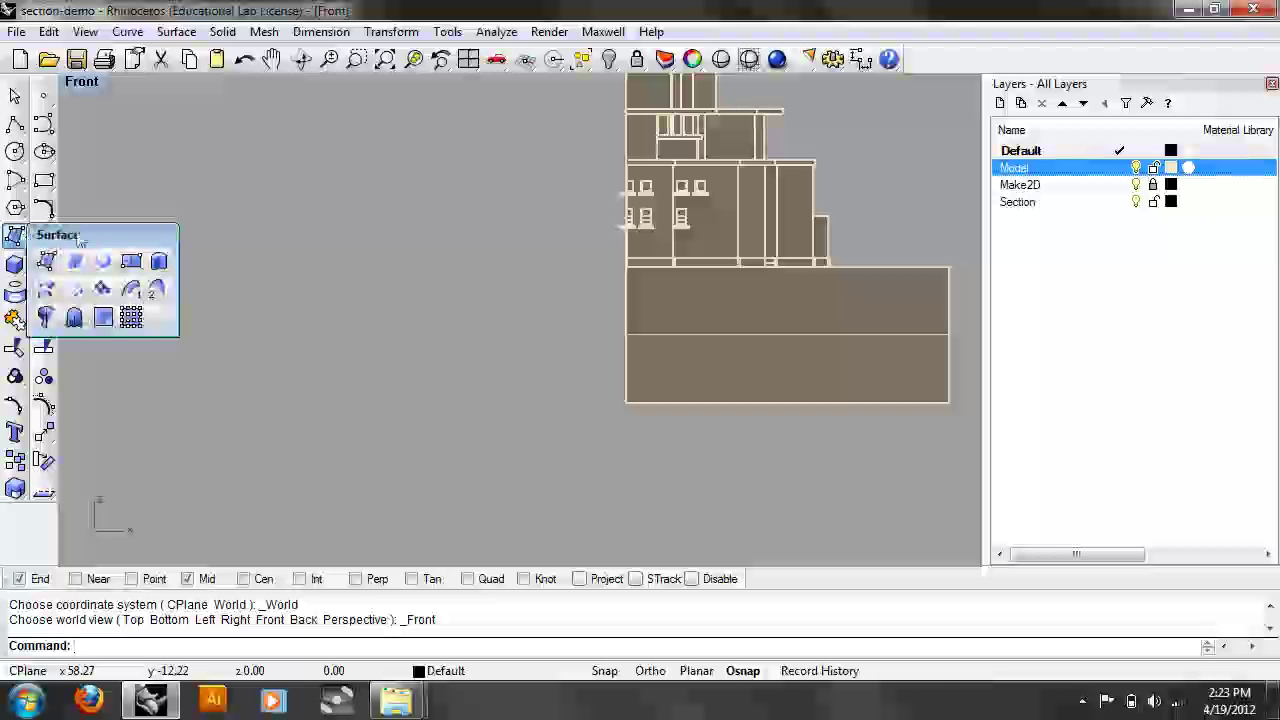
click(158, 261)
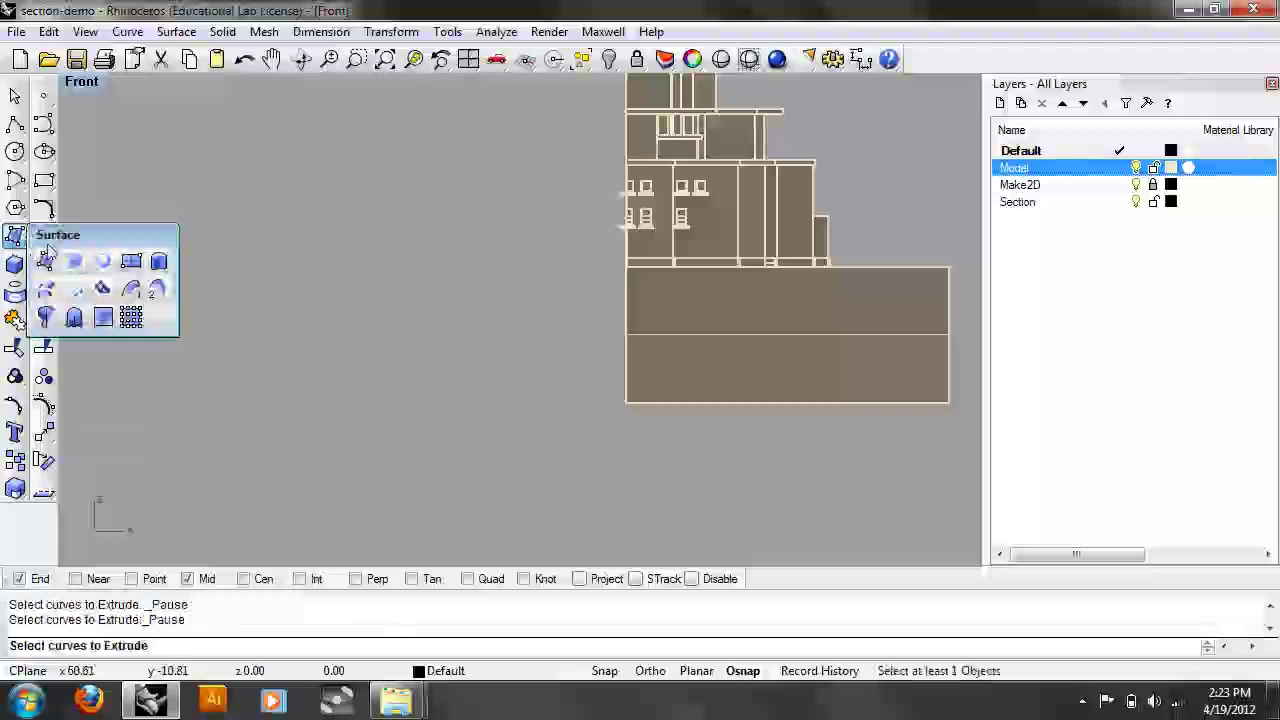
click(45, 260)
scroll(597, 293, down, 2)
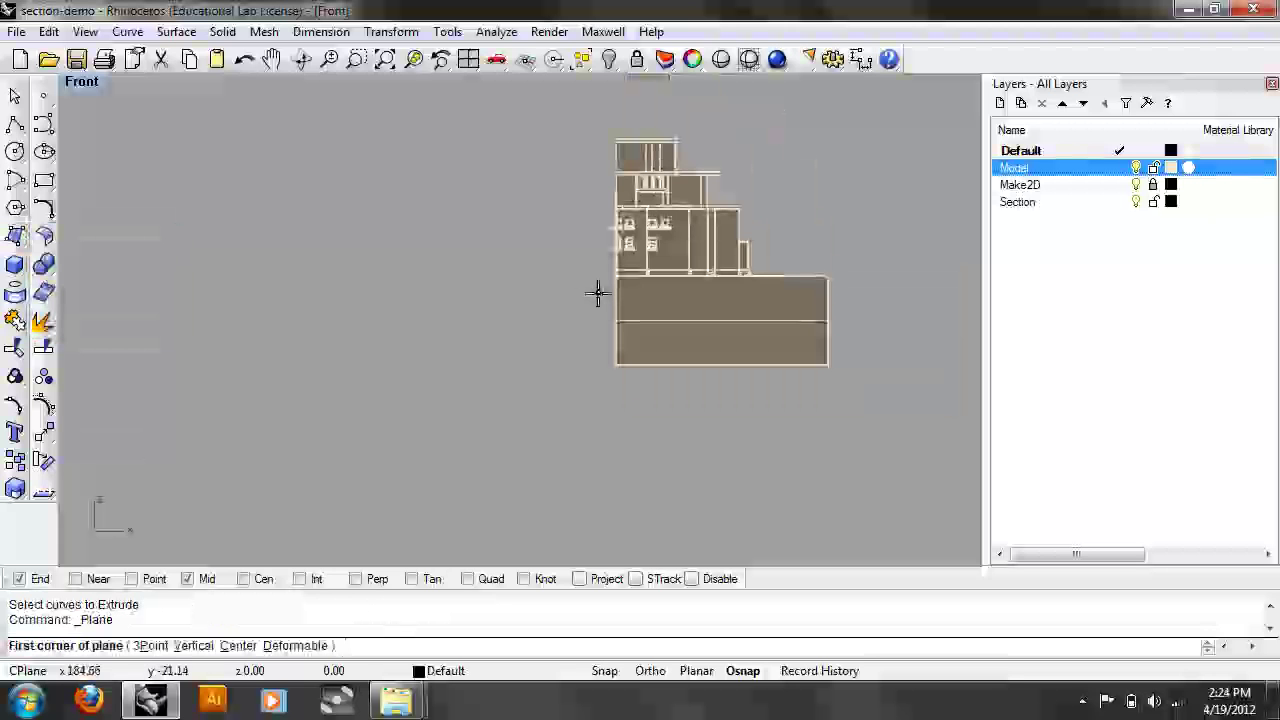
key(Escape)
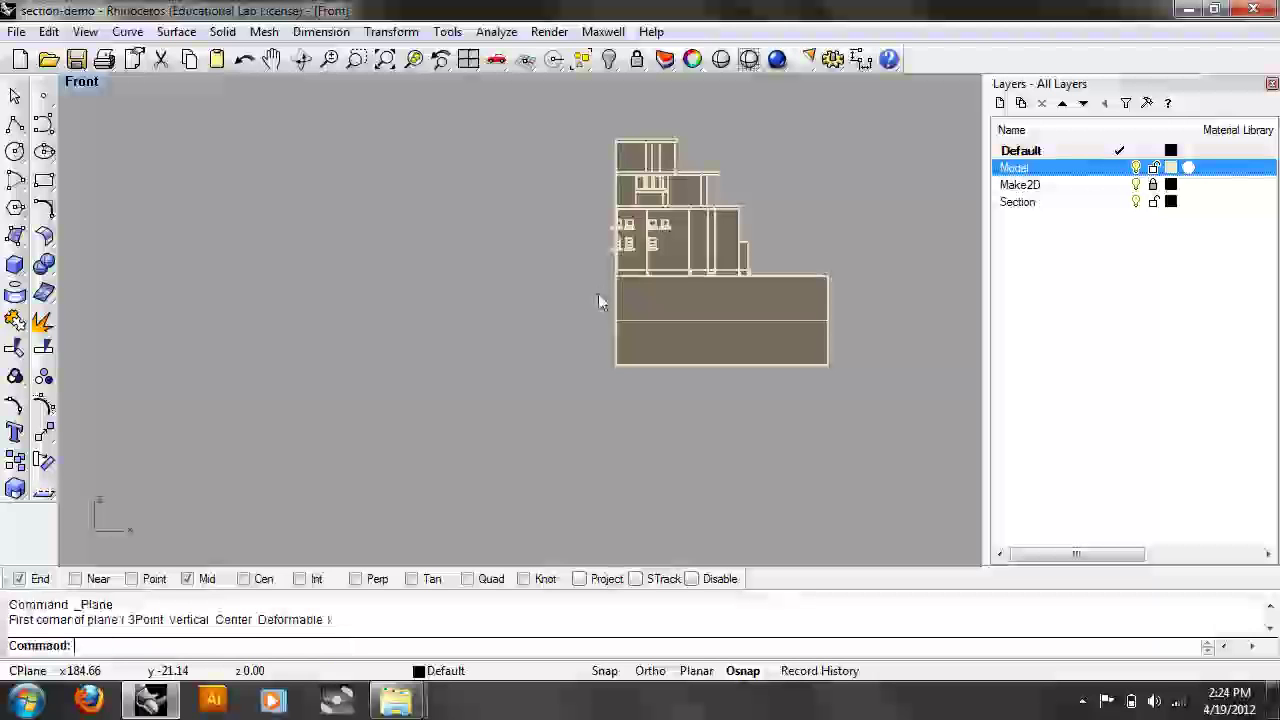
Step: In Left view, draw a rectangular plane surface by two corners that encloses the whole building half and its base
text(Left)
key(Return)
click(15, 236)
click(108, 258)
click(180, 122)
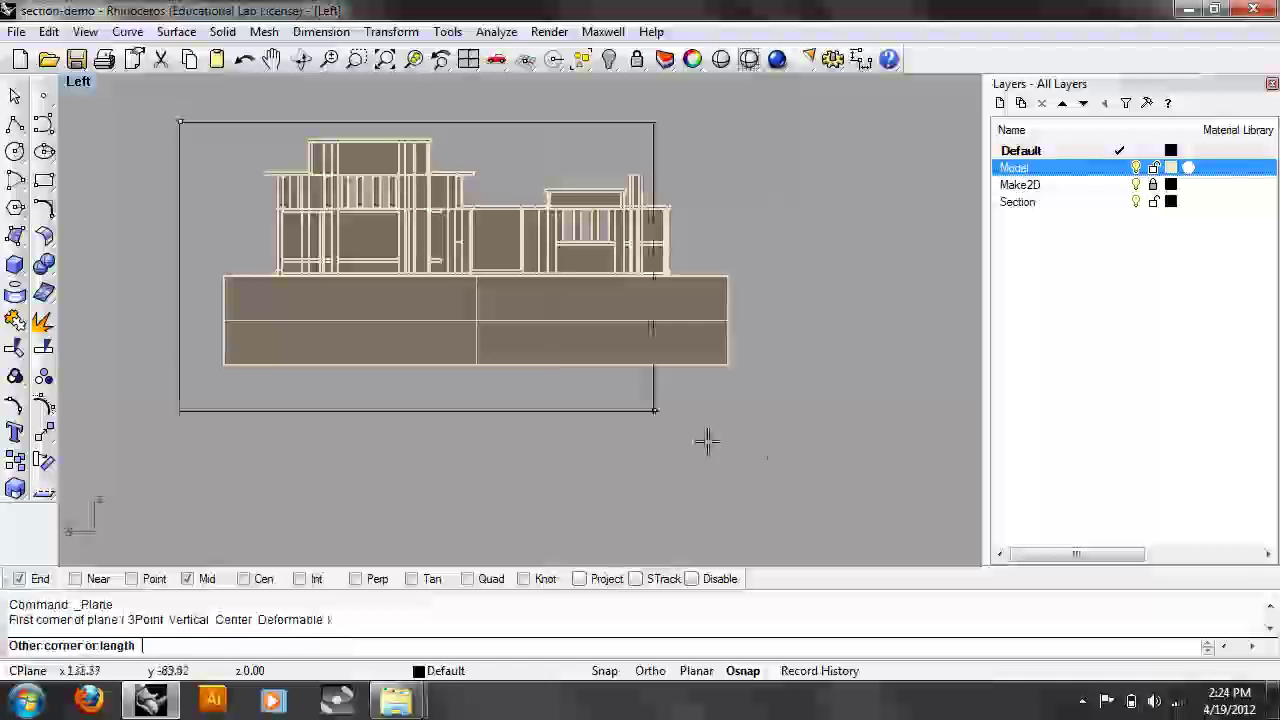
click(796, 398)
Step: Move the new plane in Top view to just inside the building half's cut edge, and check it in Perspective view
click(742, 380)
text(Top)
key(Return)
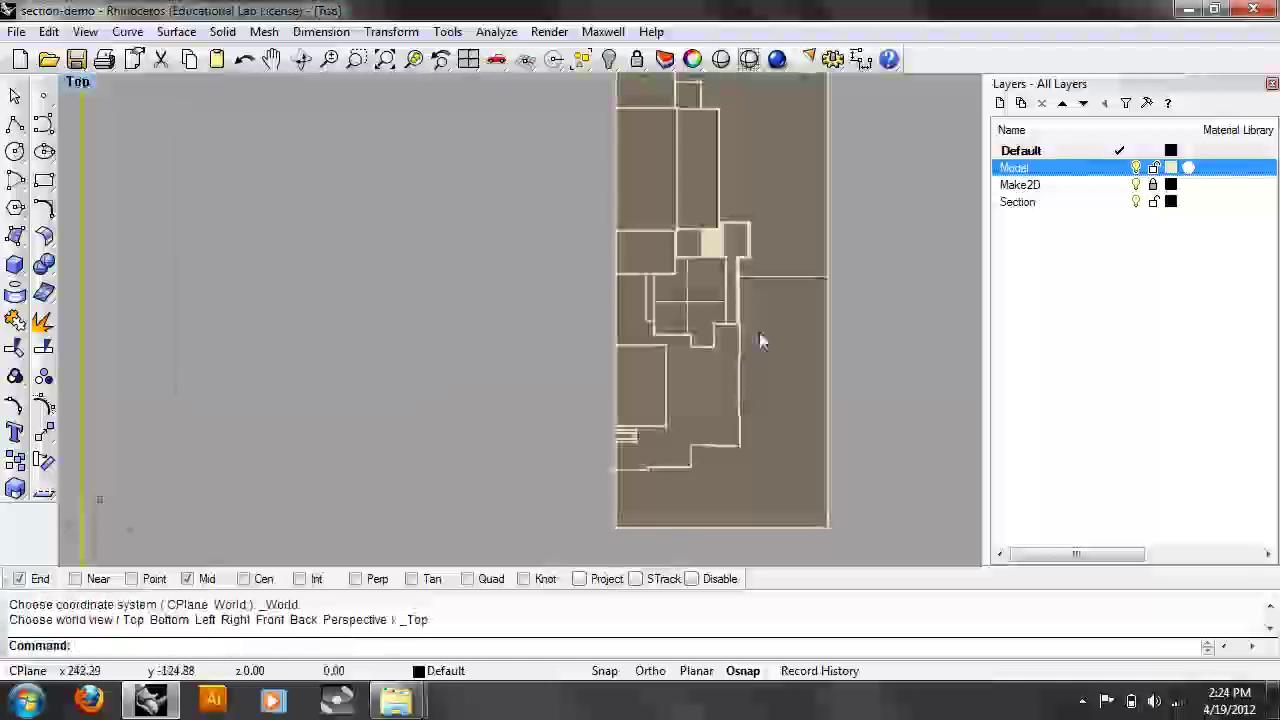
scroll(759, 340, down, 5)
drag(464, 328, 698, 344)
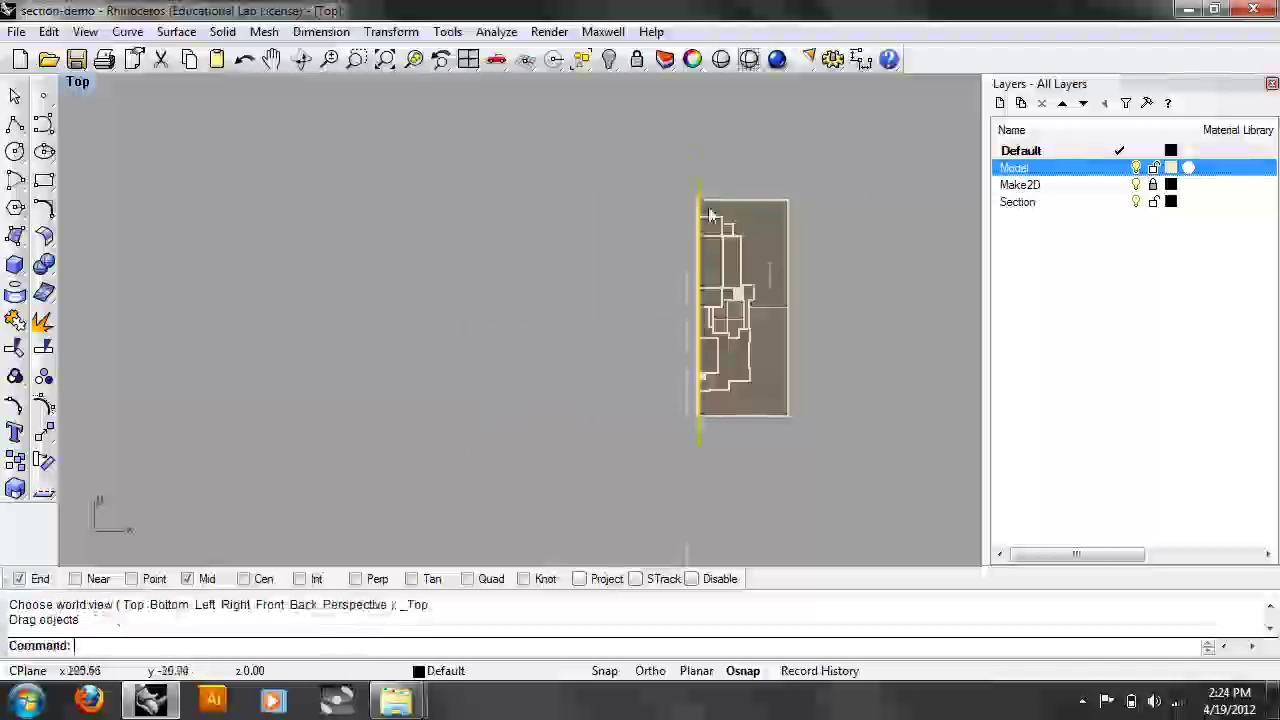
scroll(709, 215, up, 5)
click(78, 81)
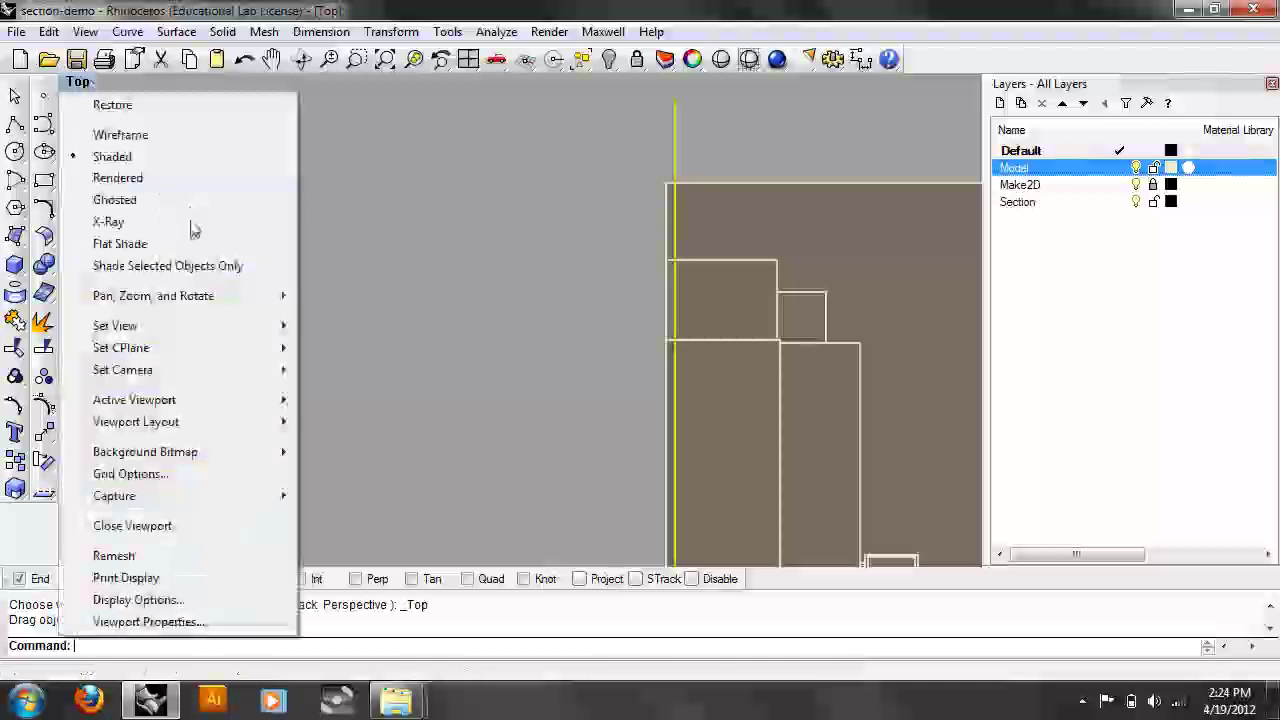
click(412, 488)
right_drag(595, 437, 507, 468)
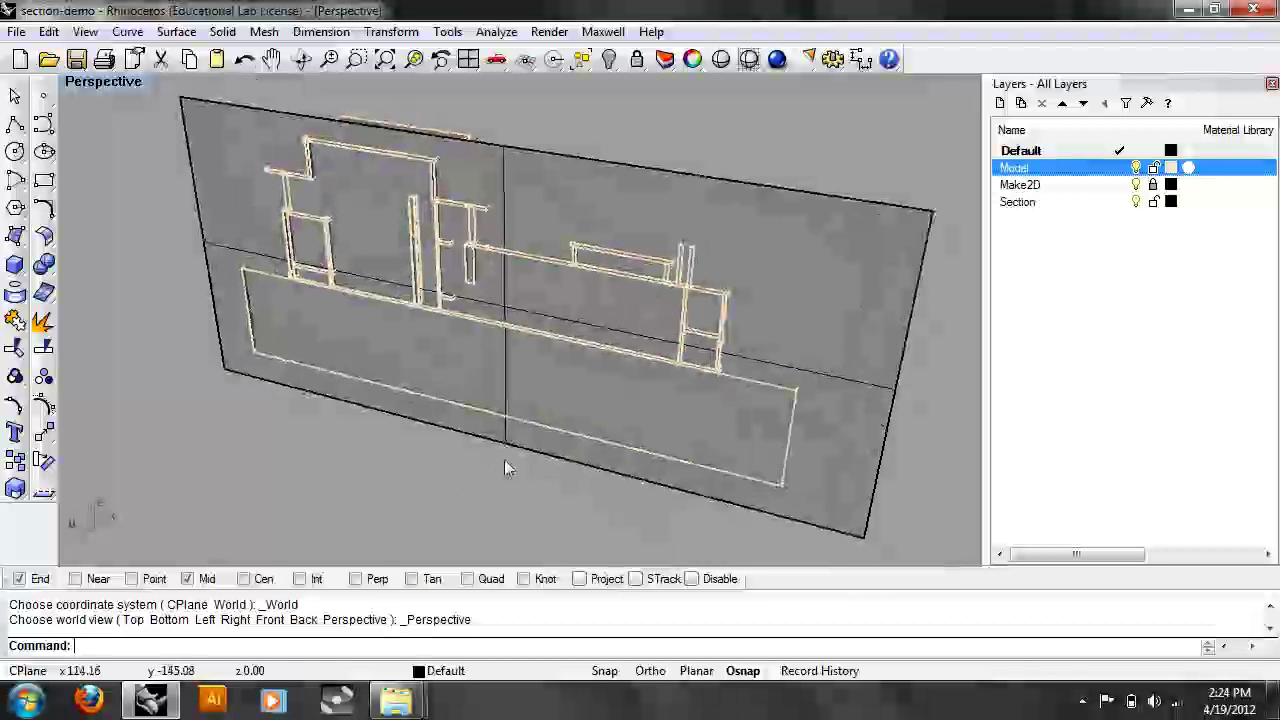
Step: Try to intersect the section plane with all objects on the Model layer, and undo the intersection
text(Int)
key(Return)
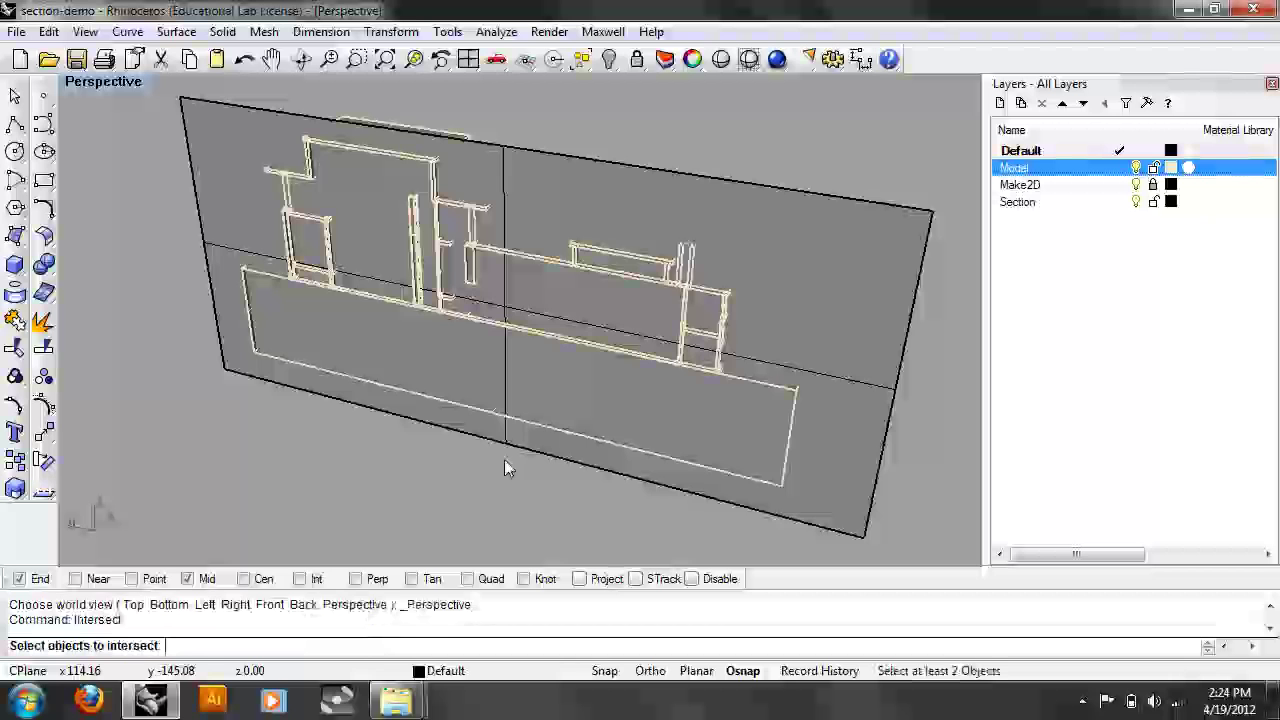
click(832, 448)
right_drag(835, 452, 600, 416)
right_click(1063, 170)
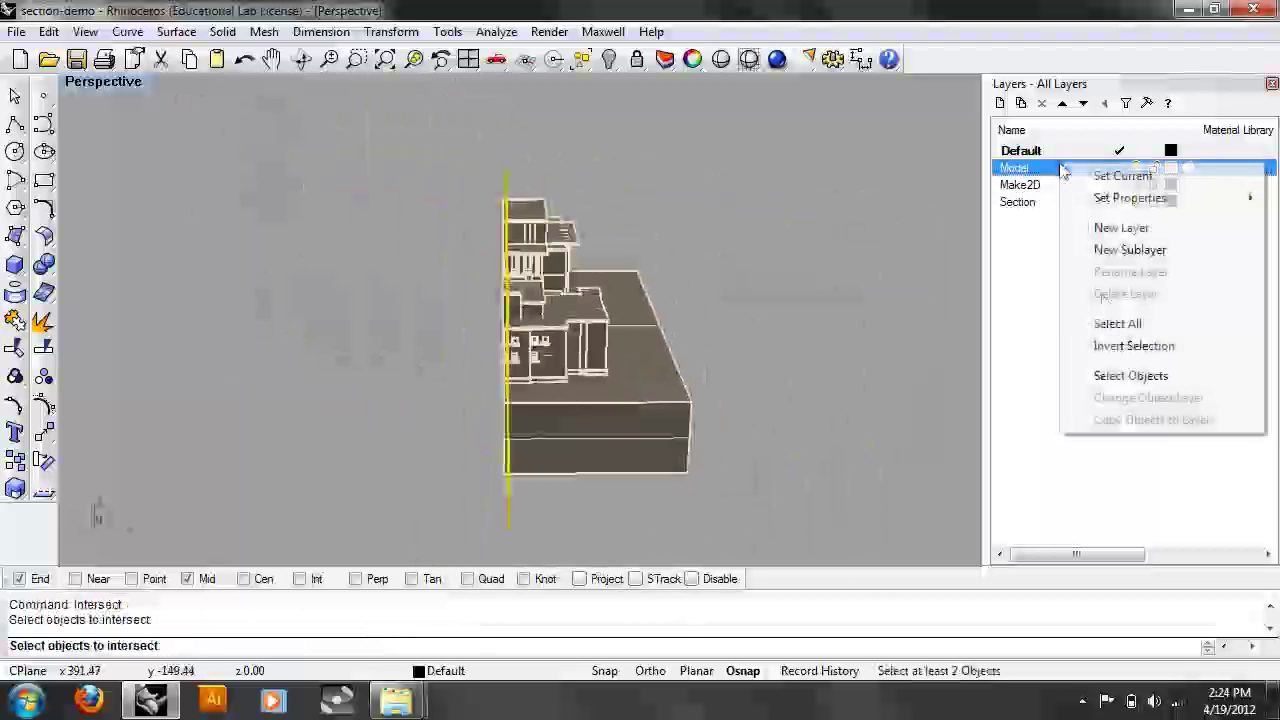
click(1130, 375)
right_drag(700, 340, 791, 335)
right_click(791, 332)
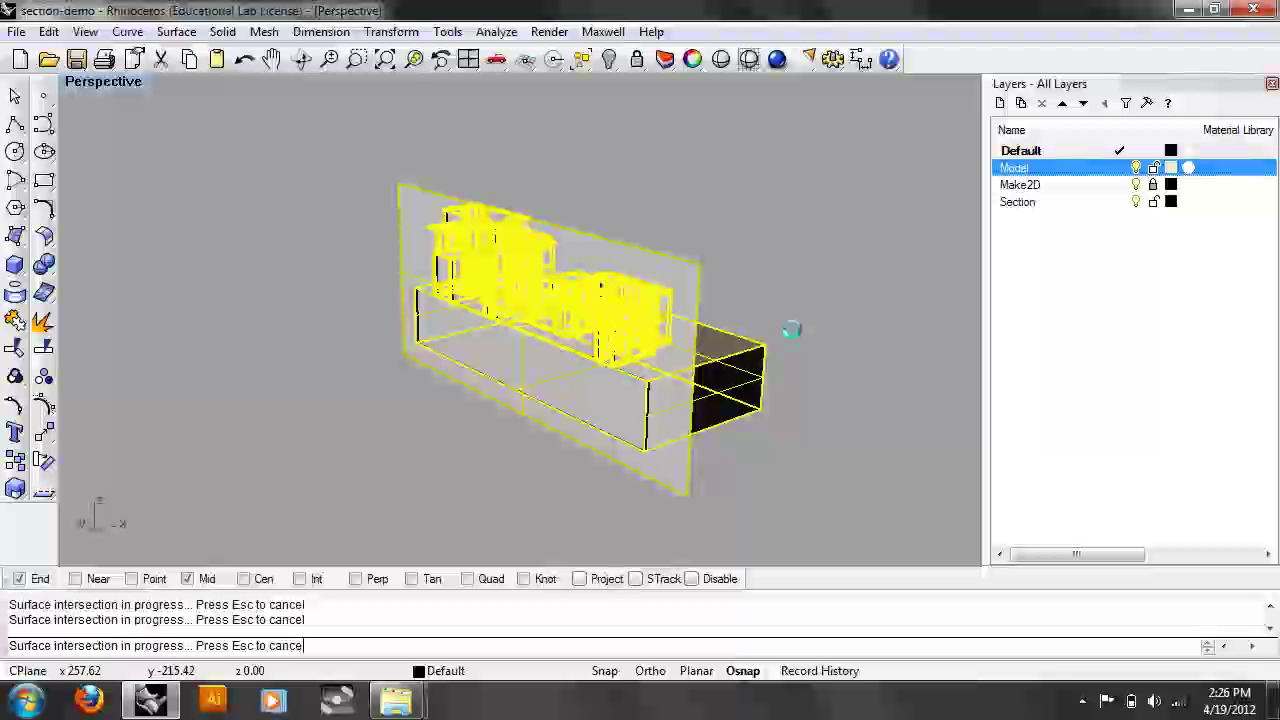
right_drag(860, 322, 706, 266)
scroll(678, 272, up, 3)
scroll(706, 250, up, 4)
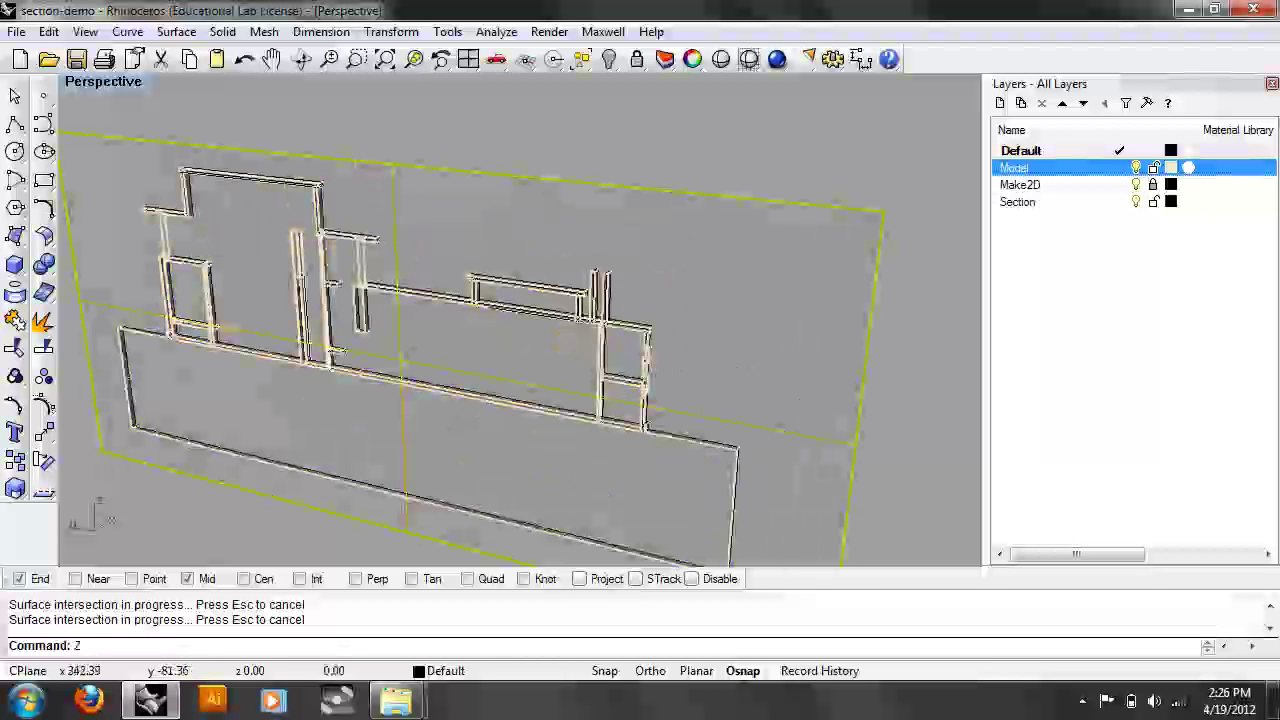
key(ctrl+z)
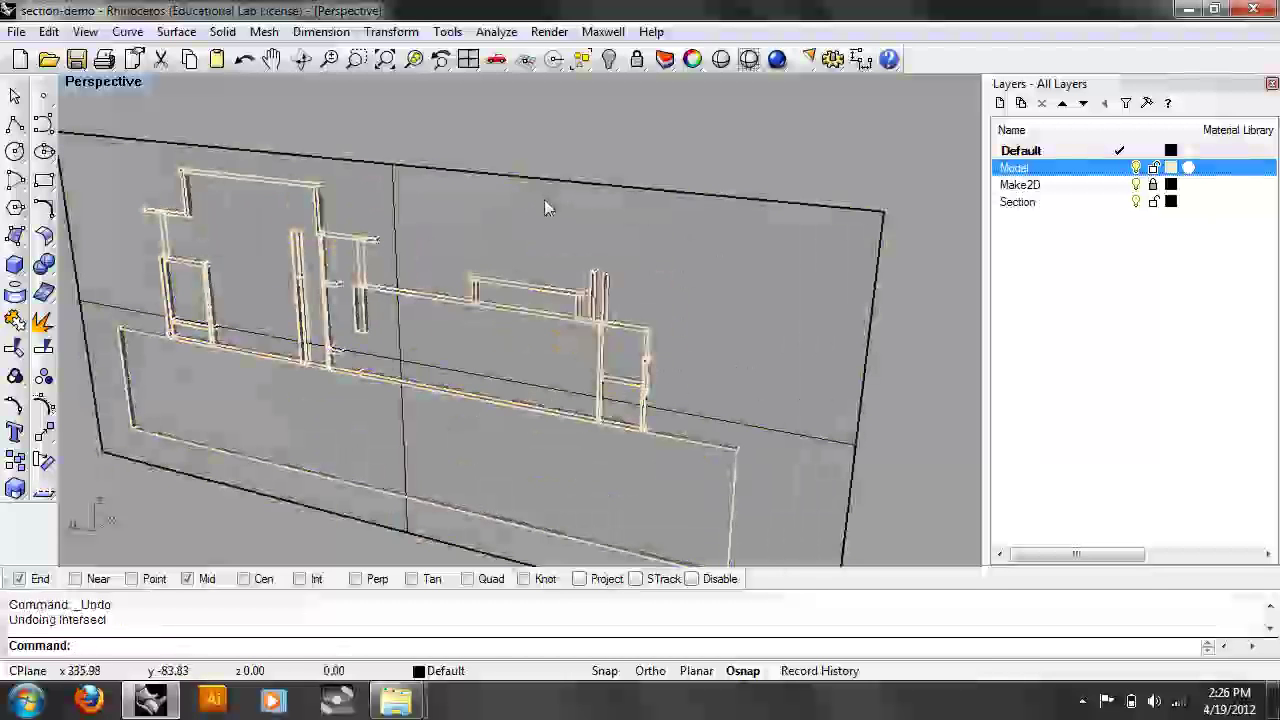
Step: Delete the rectangular section plane at the cut edge of the building half
scroll(544, 207, down, 3)
click(545, 203)
click(48, 31)
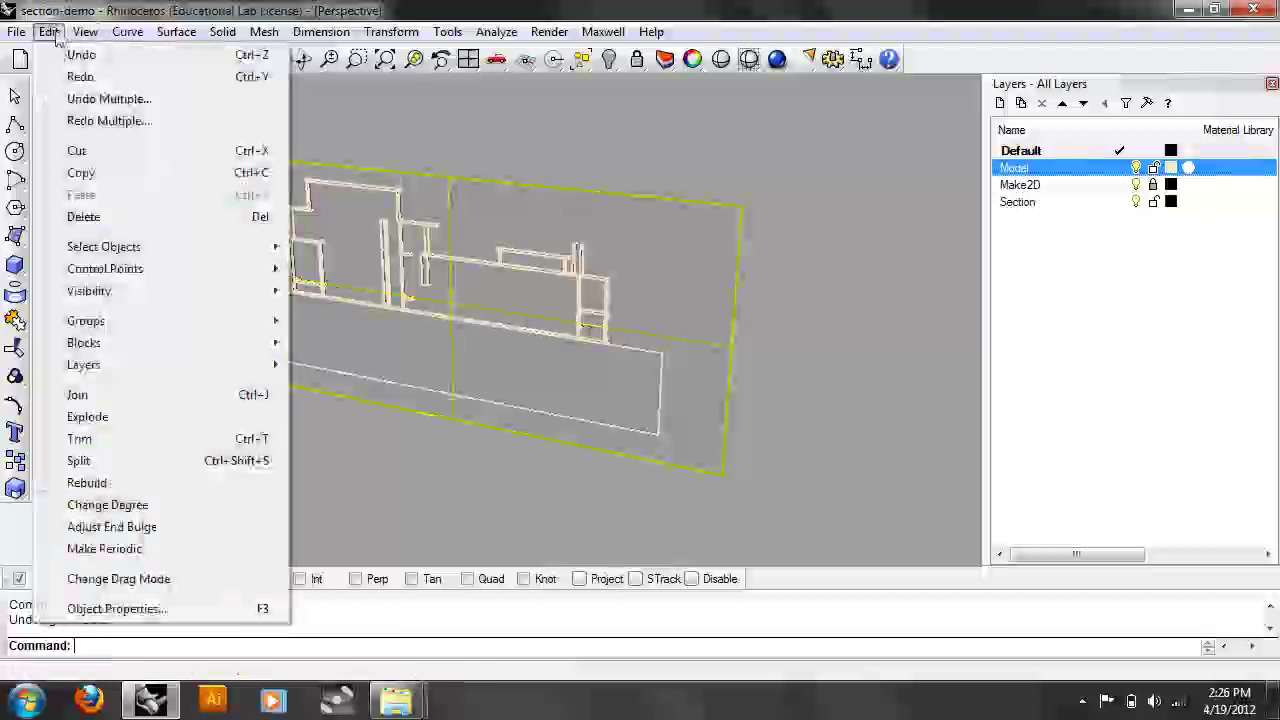
click(83, 216)
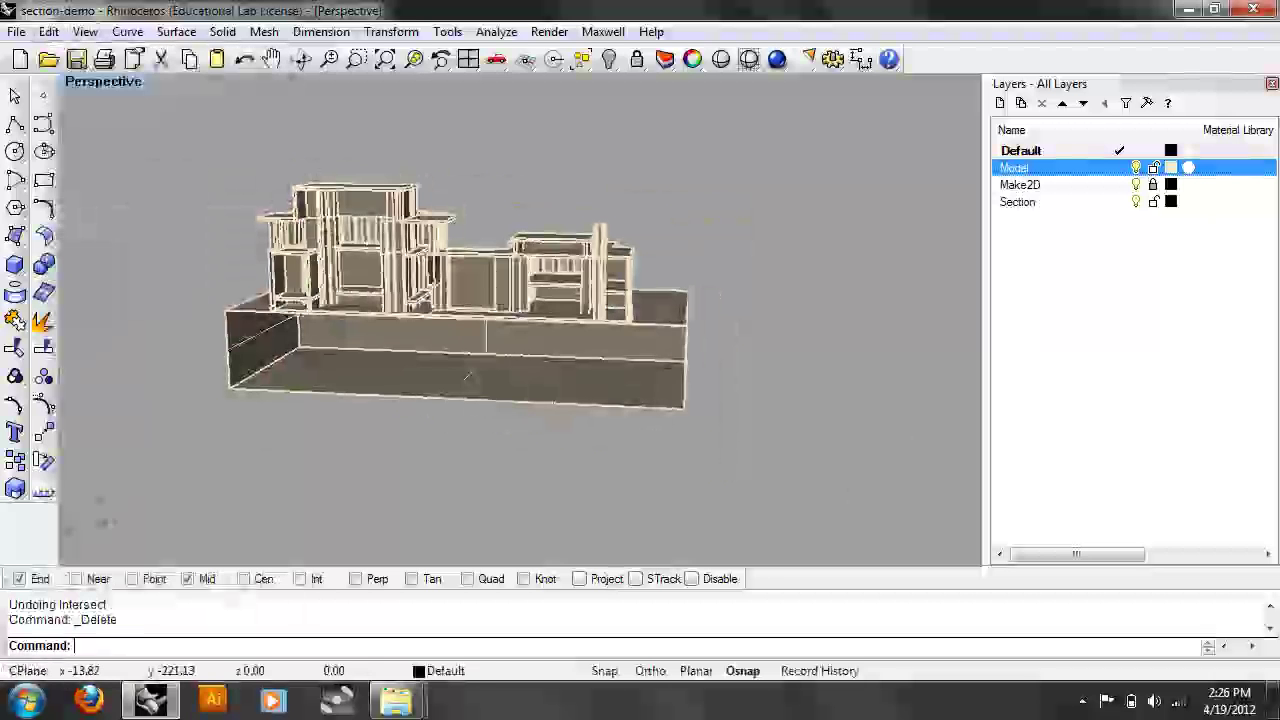
Step: Cap the planar openings of all objects of the building half and its base
key(ctrl+a)
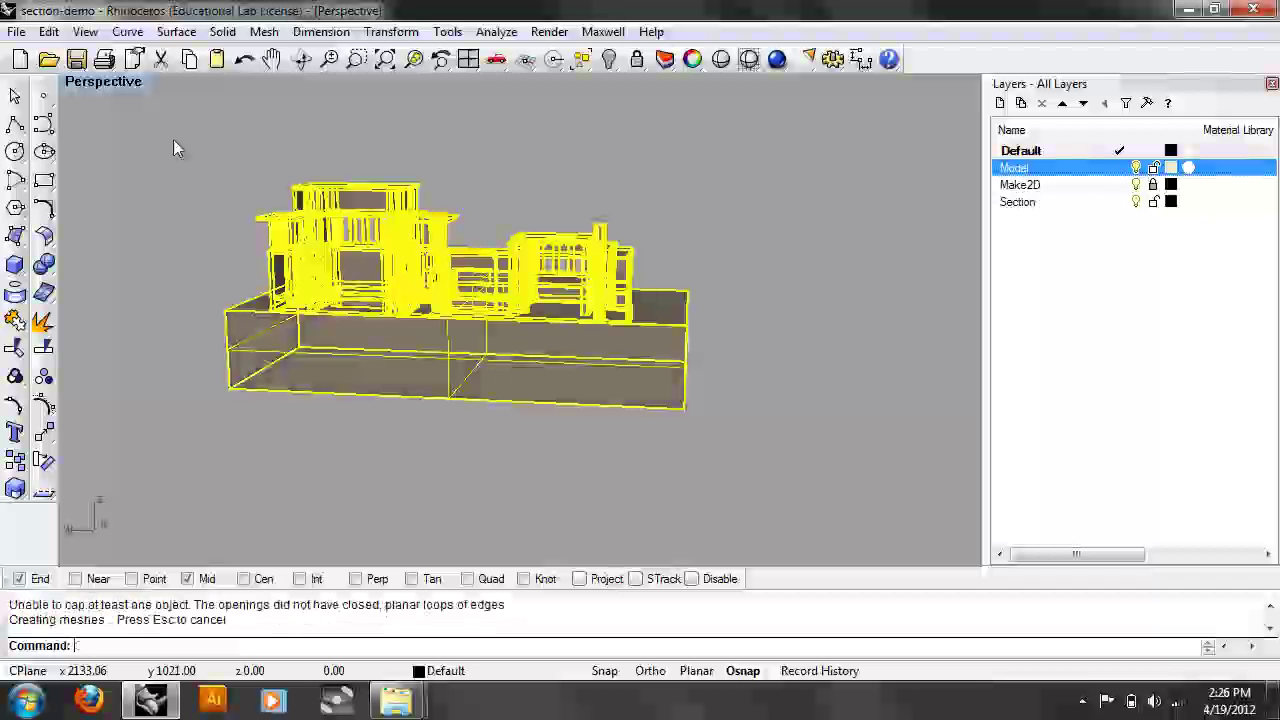
click(173, 141)
right_drag(446, 262, 417, 329)
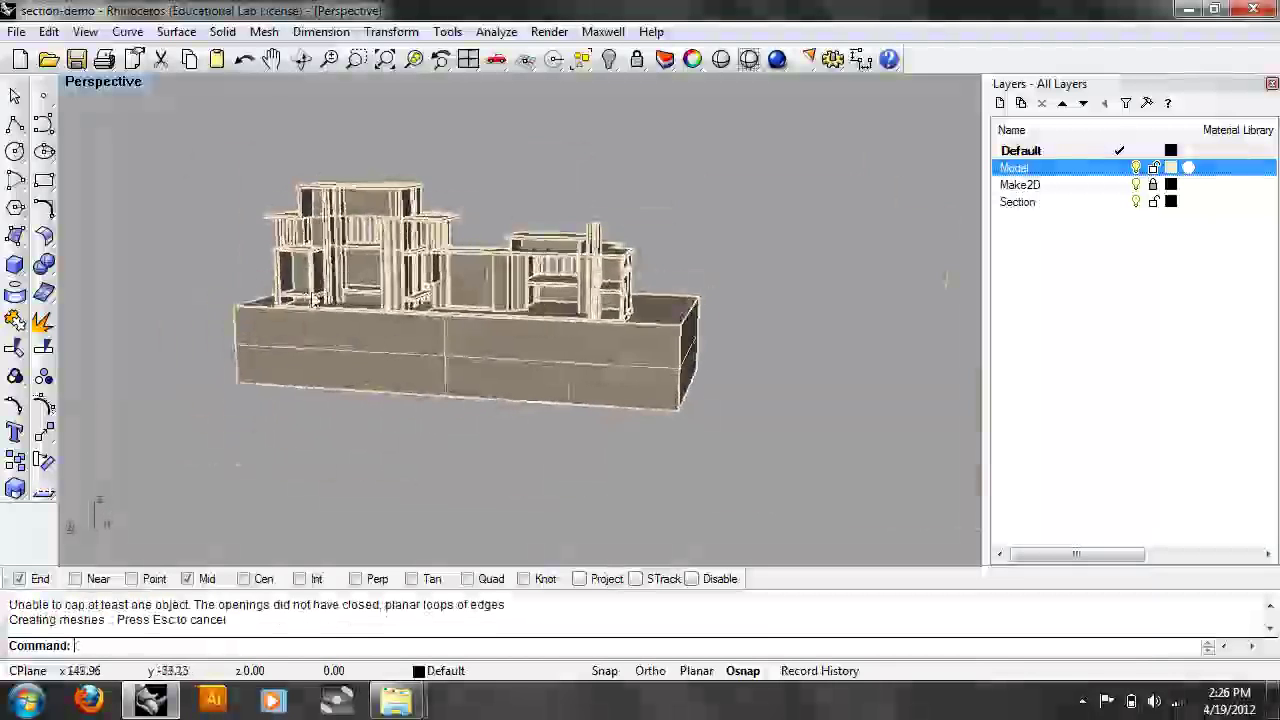
scroll(417, 329, up, 5)
Step: Start a Maxwell Fire preview render of the Perspective view
click(605, 31)
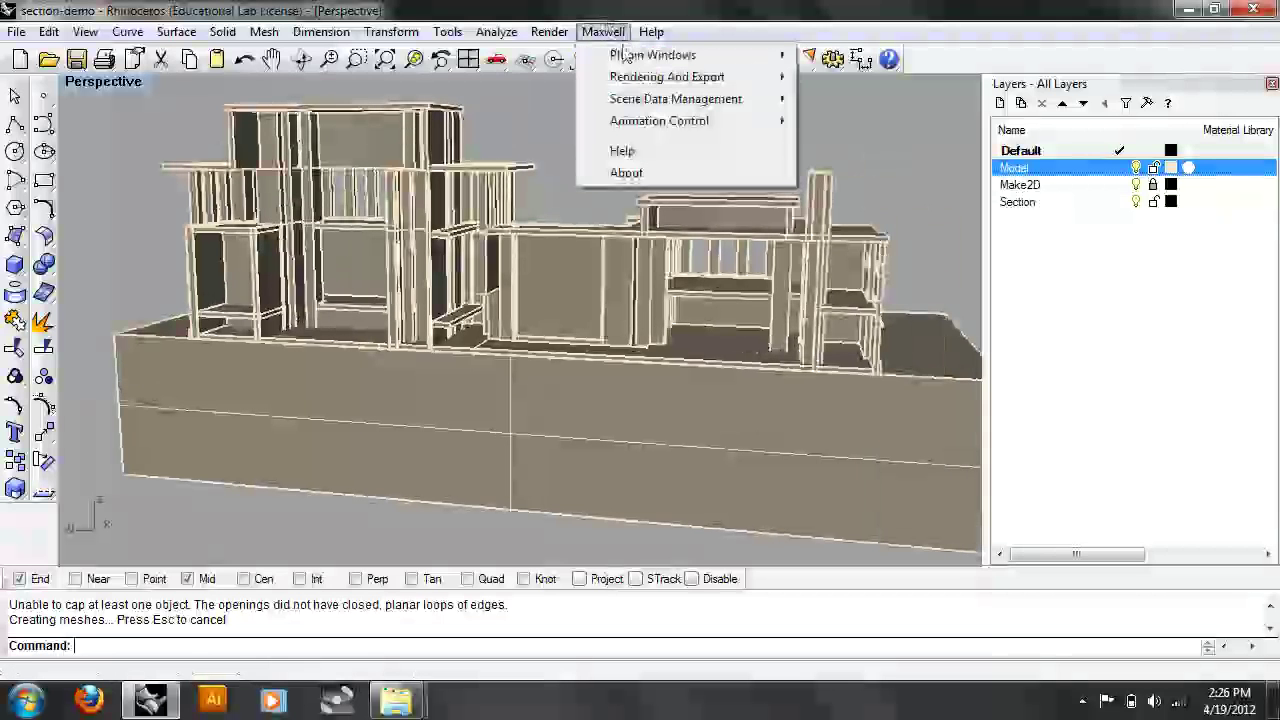
mouse_move(694, 77)
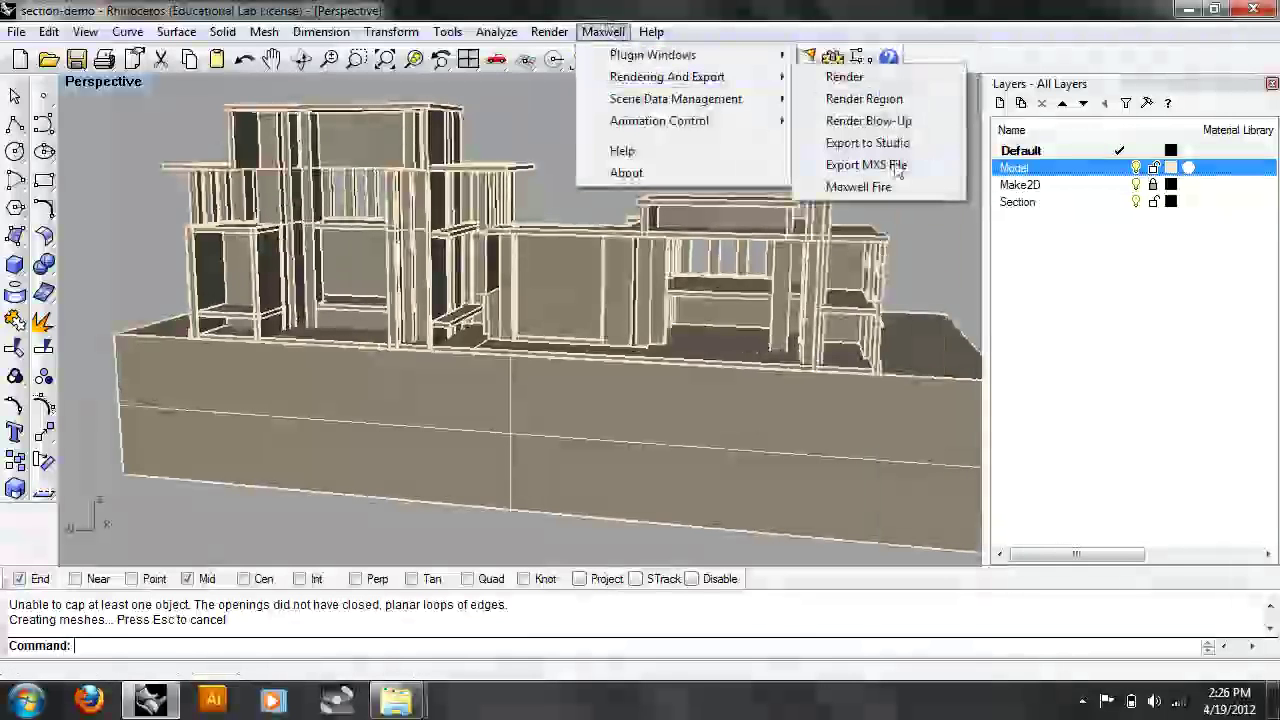
click(884, 189)
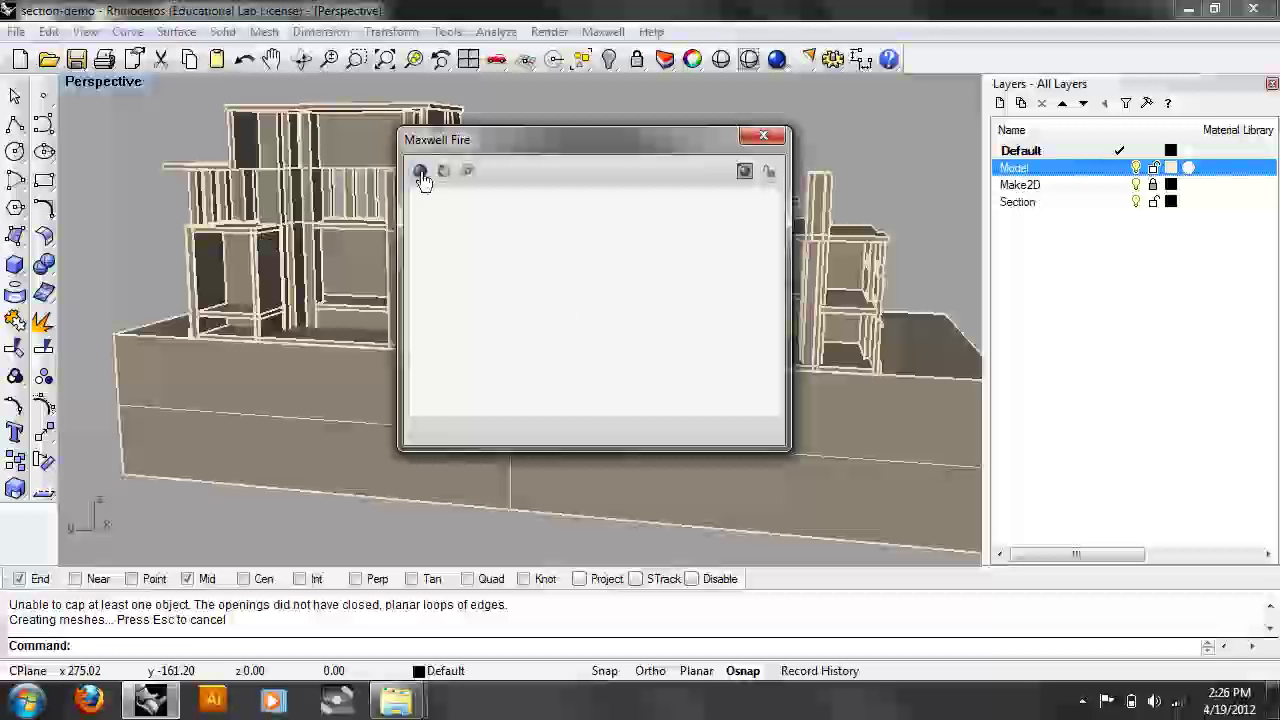
click(420, 171)
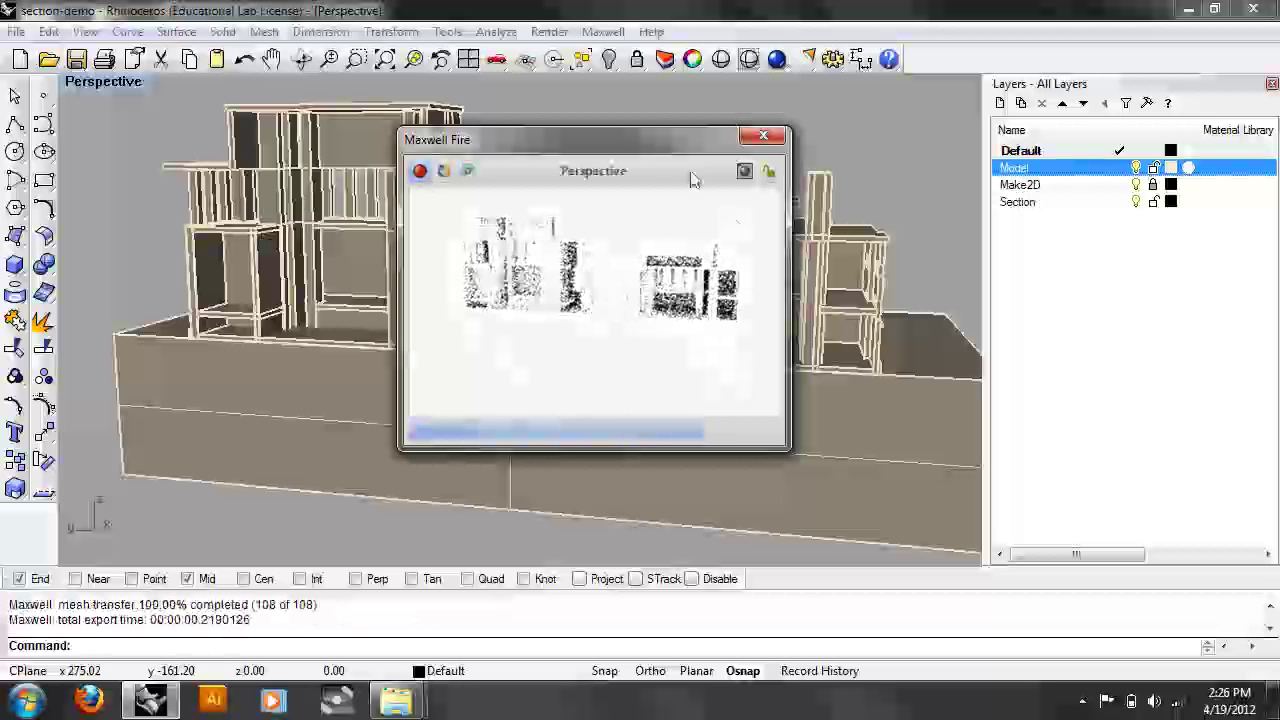
drag(674, 139, 763, 165)
Step: Set the camera's EV to 13 in Maxwell's Scene Manager to correct the preview's exposure
click(549, 31)
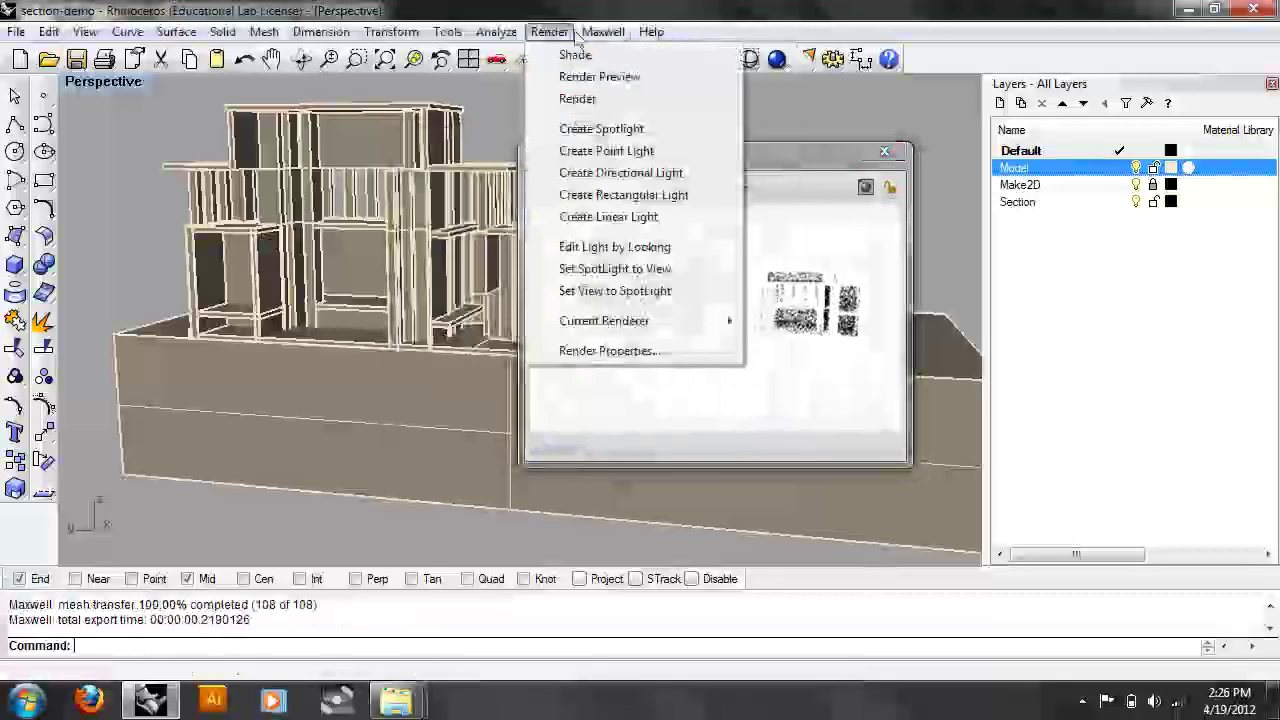
mouse_move(604, 31)
mouse_move(605, 78)
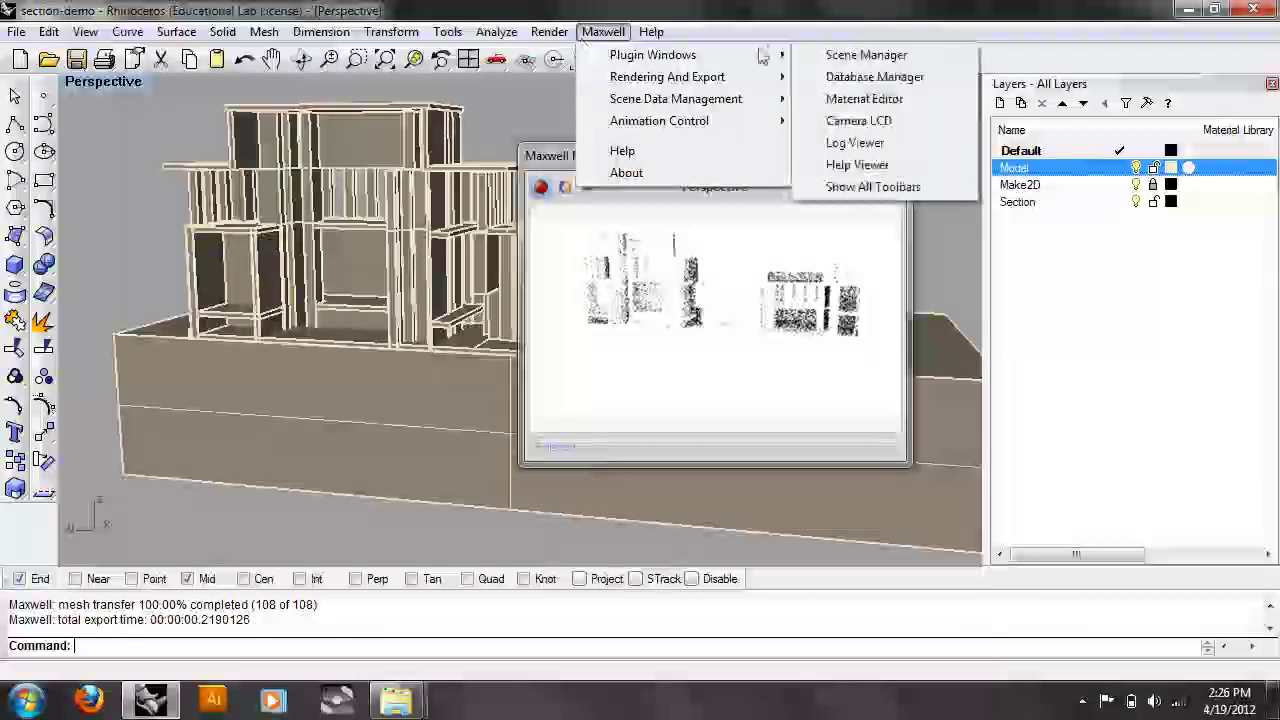
mouse_move(738, 84)
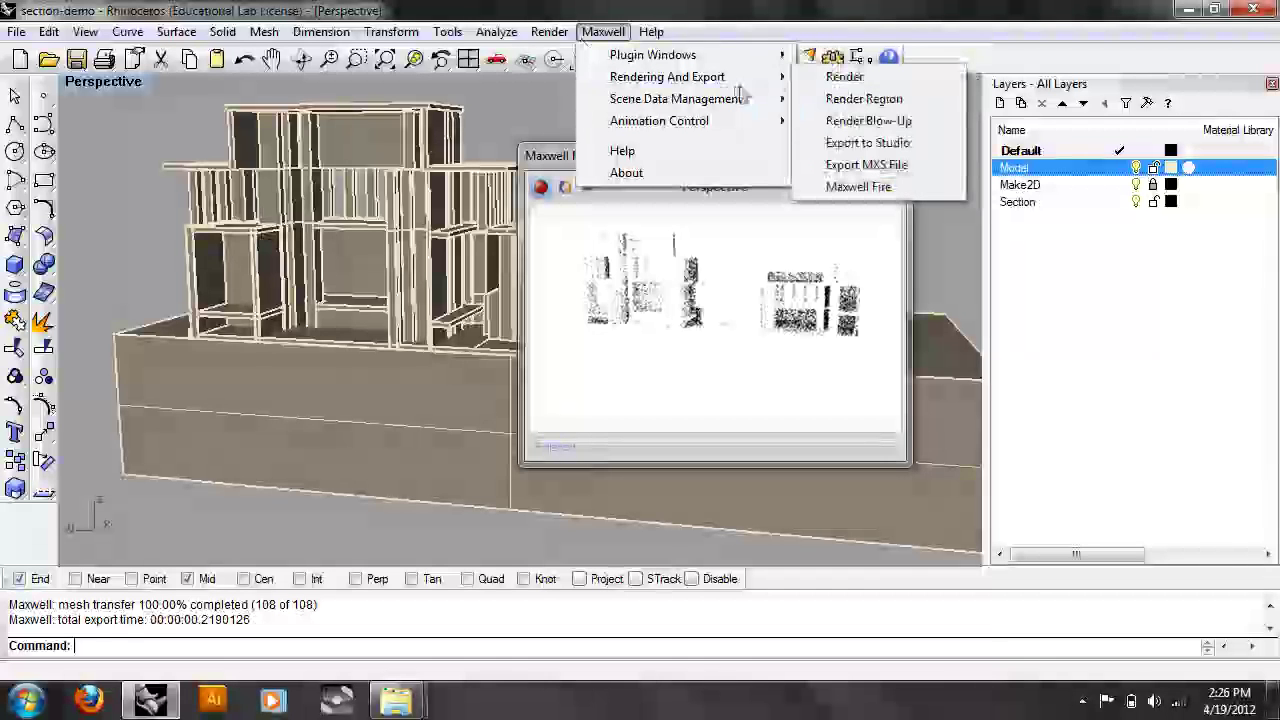
mouse_move(755, 58)
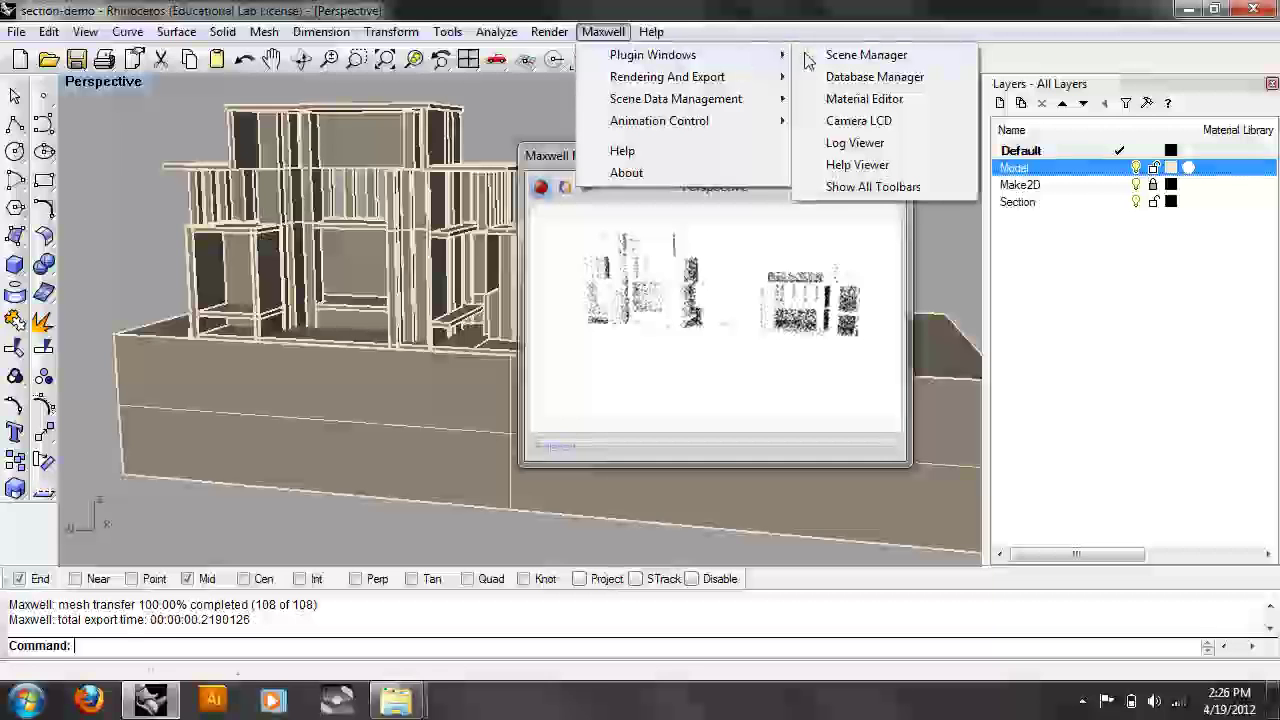
click(835, 55)
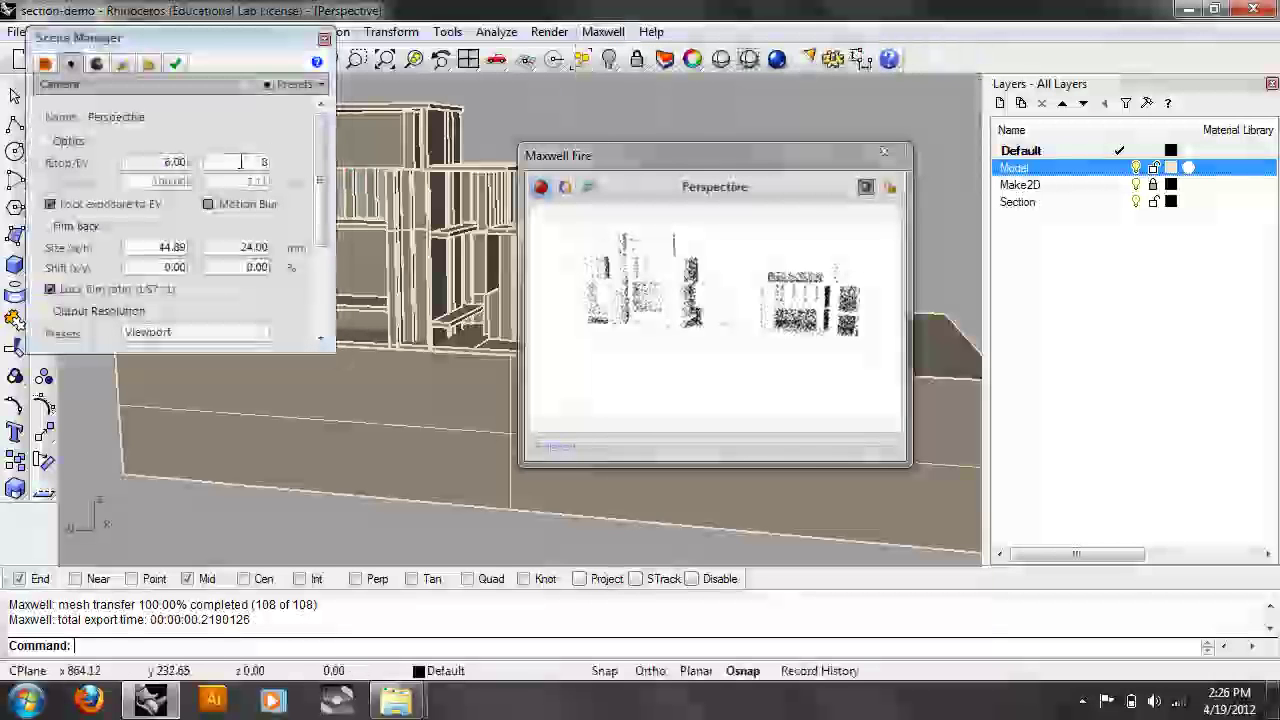
drag(153, 160, 216, 162)
click(277, 160)
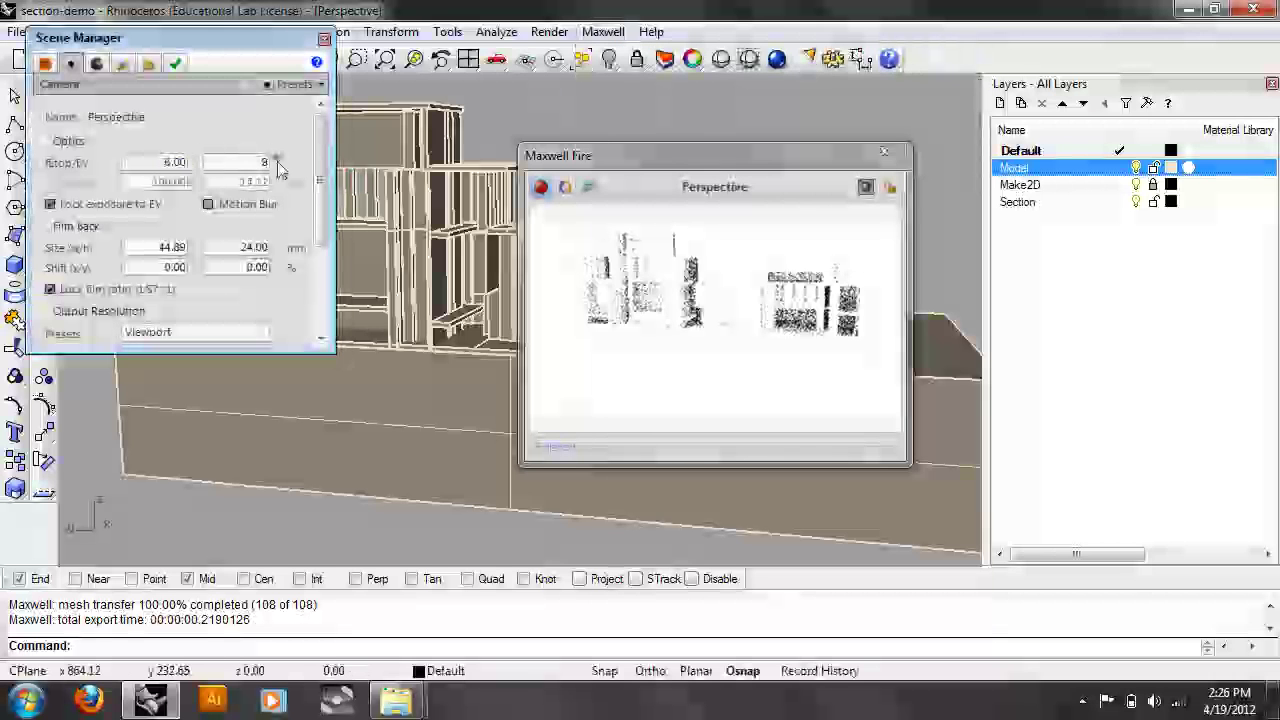
click(277, 160)
click(277, 160)
click(277, 160)
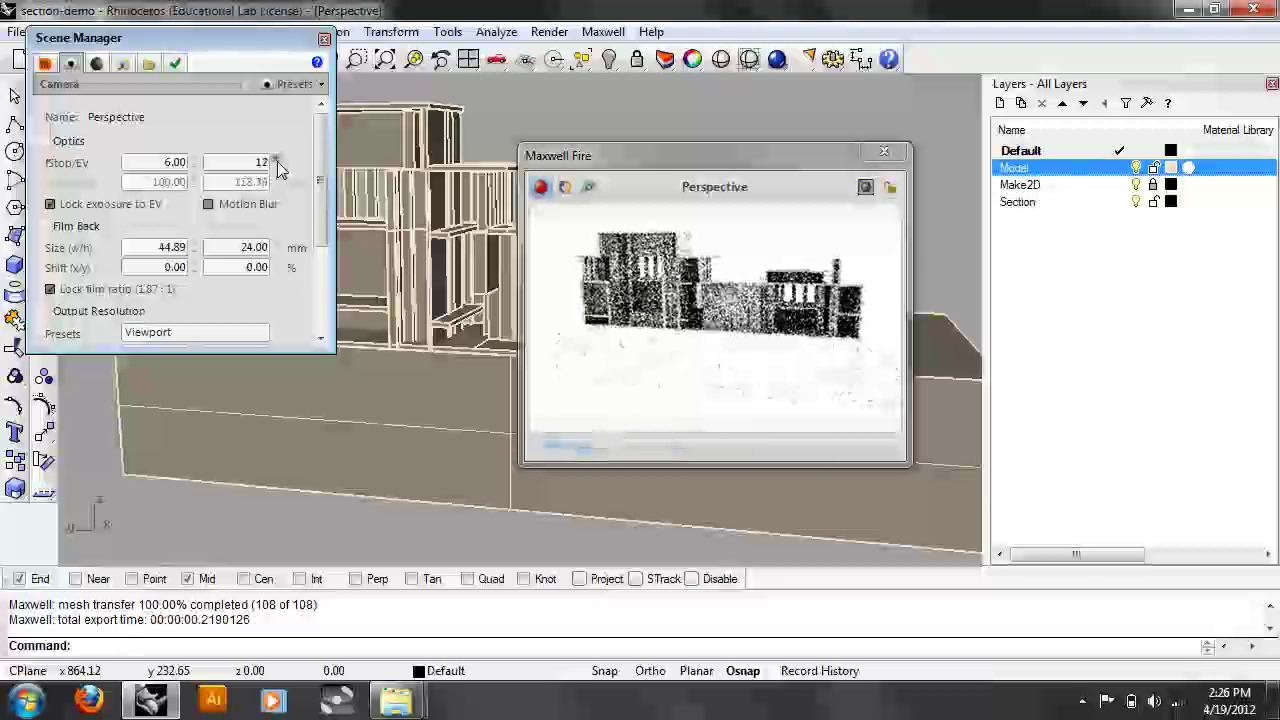
click(277, 160)
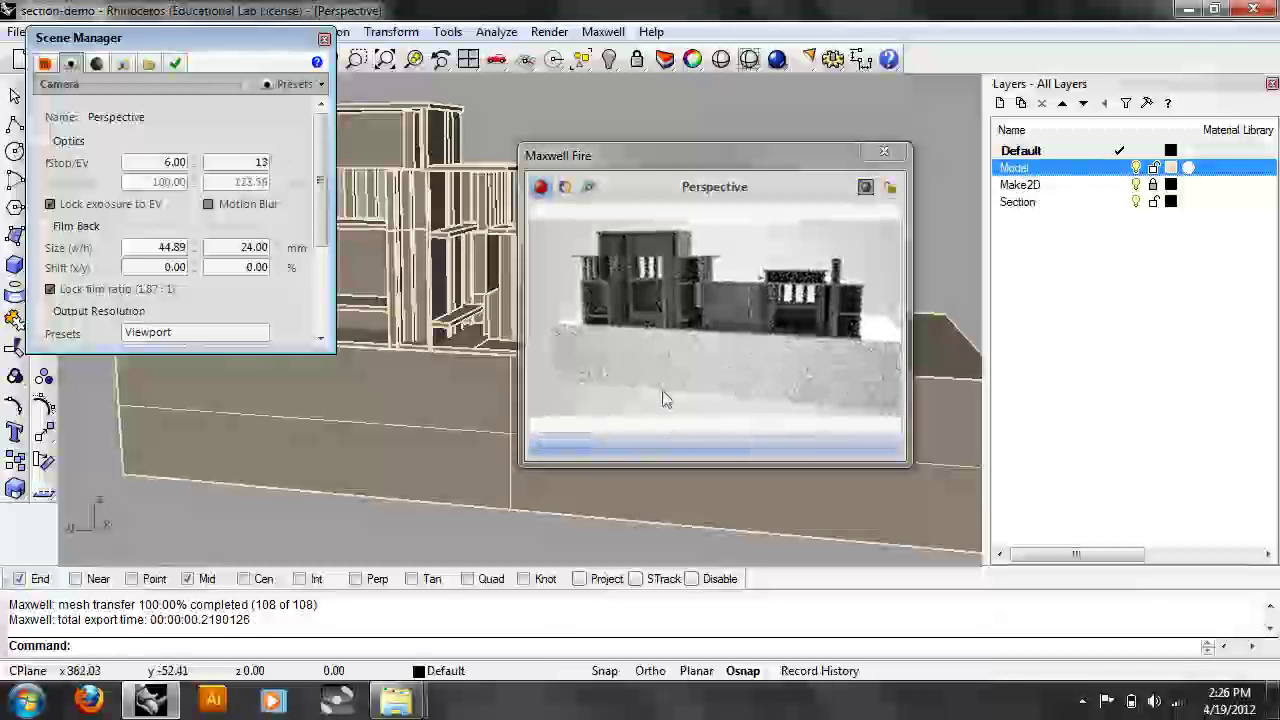
Step: Switch the viewport to the Left view of the whole building half, and close the Scene Manager
mouse_move(470, 425)
right_down()
mouse_move(429, 437)
mouse_move(449, 402)
mouse_move(450, 418)
right_up()
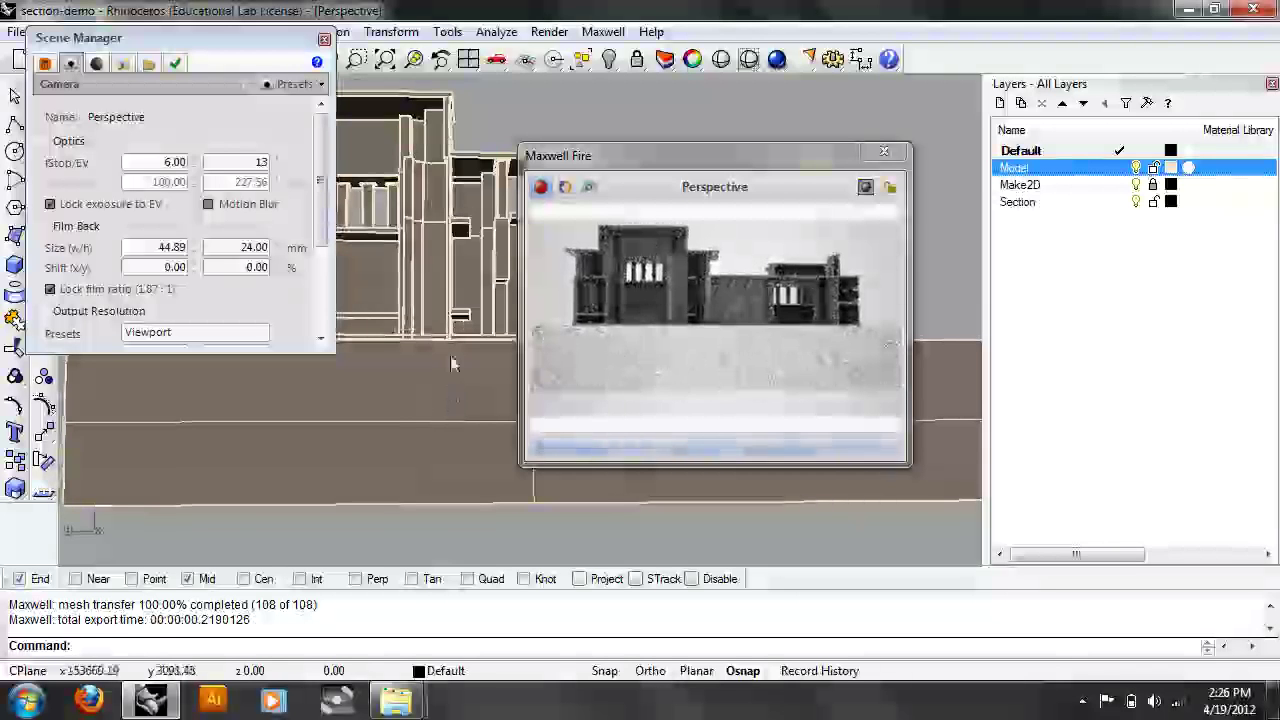
scroll(451, 360, up, 5)
shift+right_drag(451, 336, 335, 456)
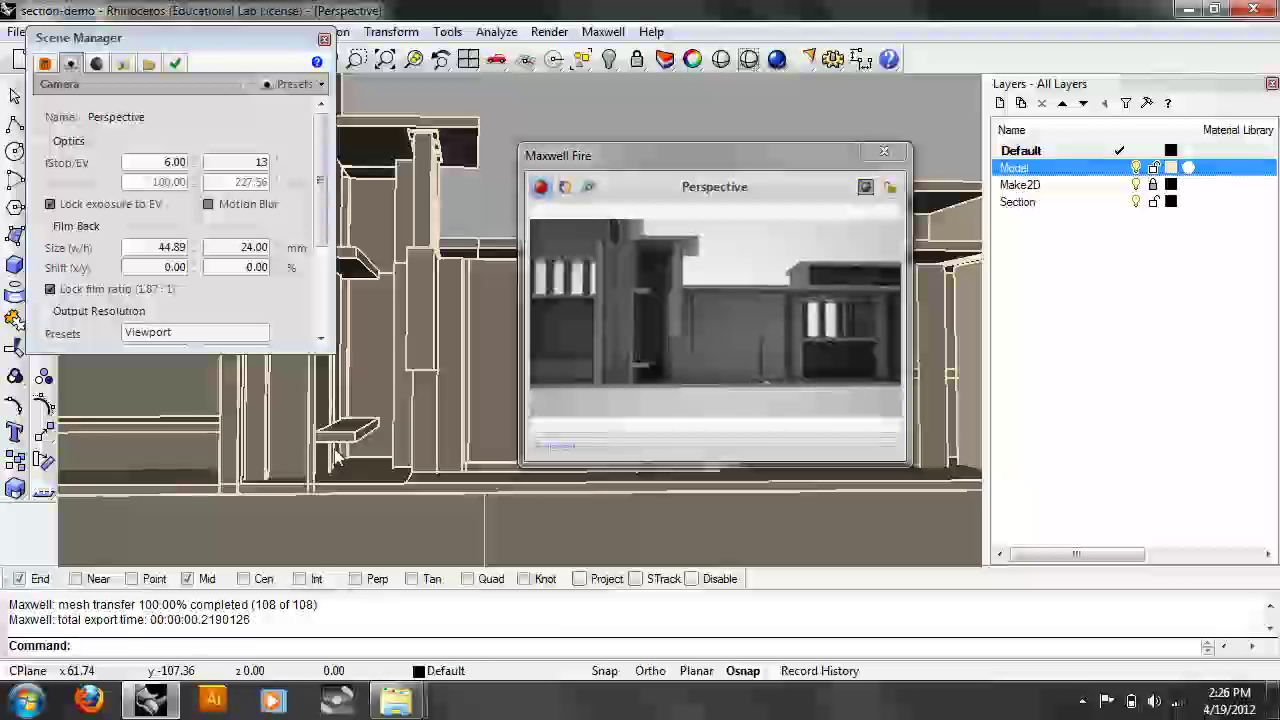
scroll(390, 418, down, 5)
scroll(390, 418, down, 2)
text(F)
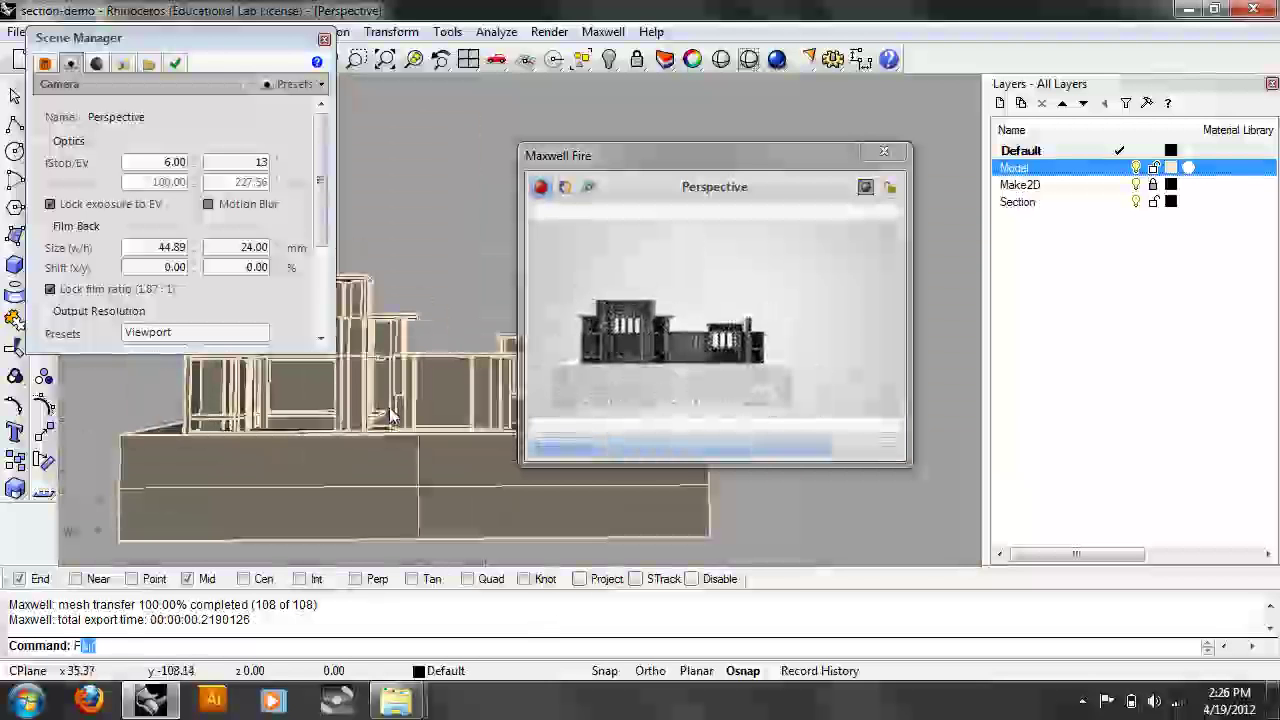
text(Left)
key(Return)
right_drag(391, 415, 521, 306)
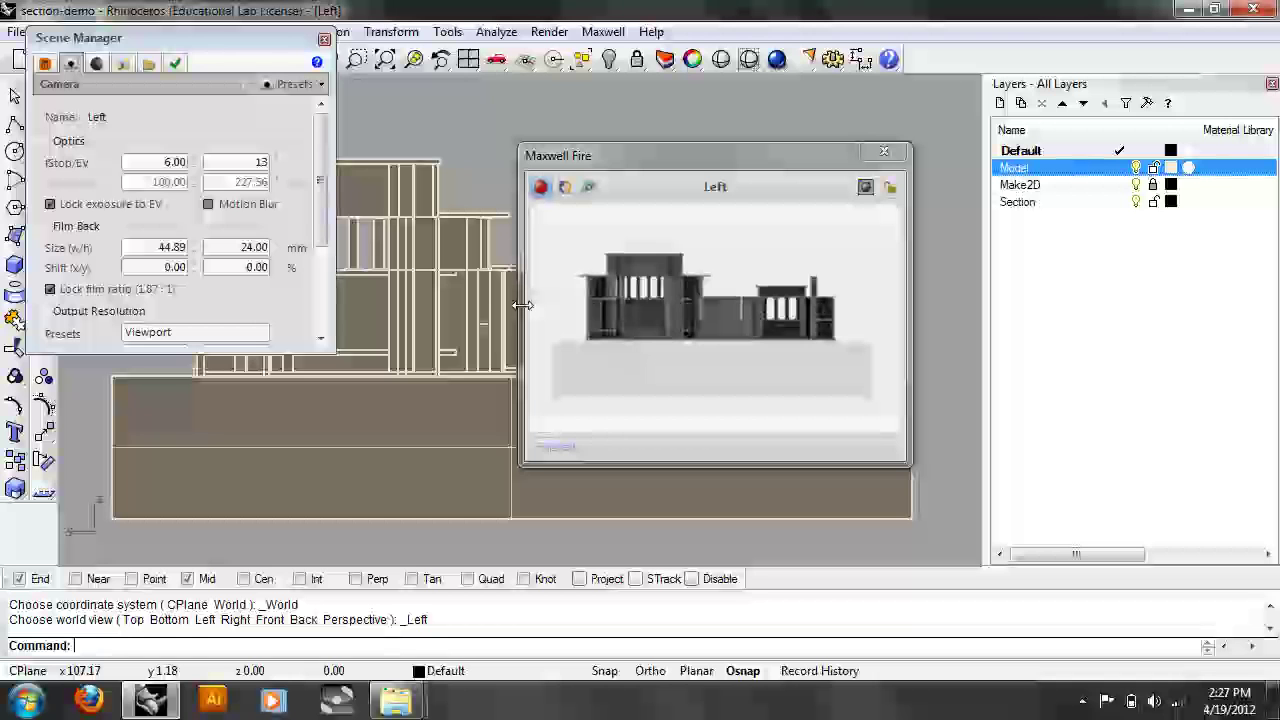
click(323, 40)
Step: Change the Left viewport's projection to Perspective in its viewport properties
drag(727, 164, 502, 172)
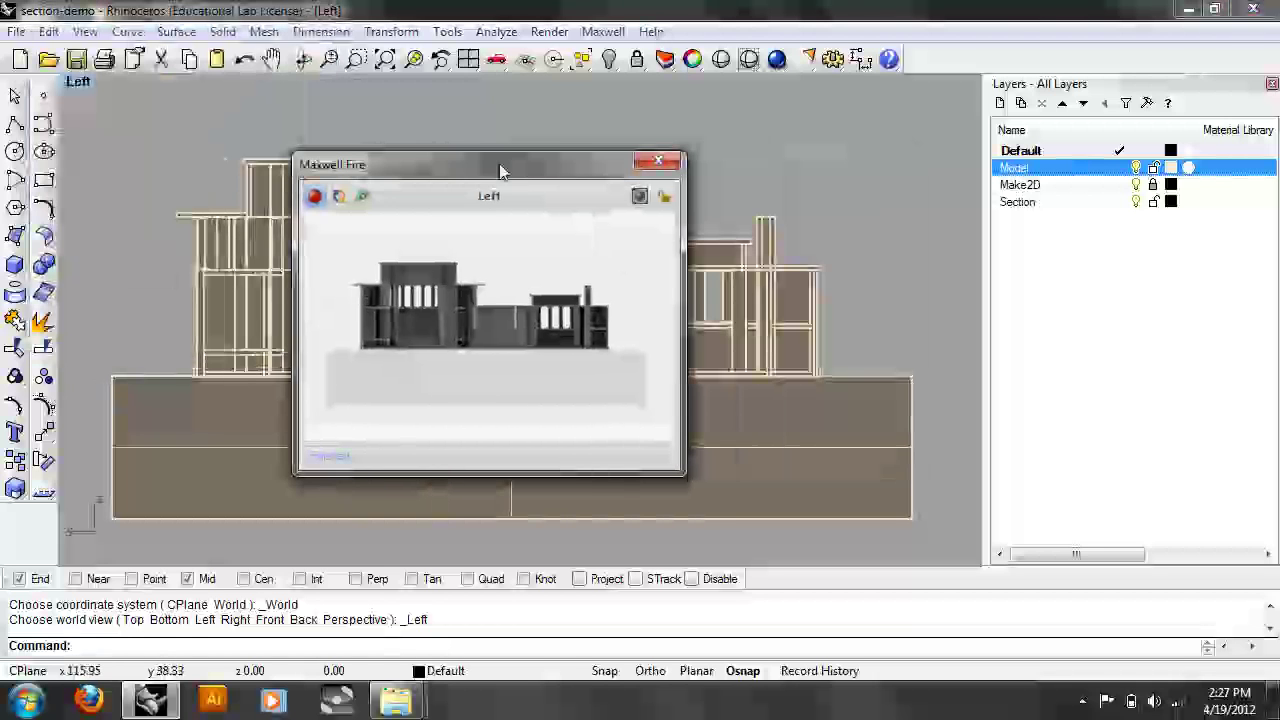
click(97, 82)
key(F3)
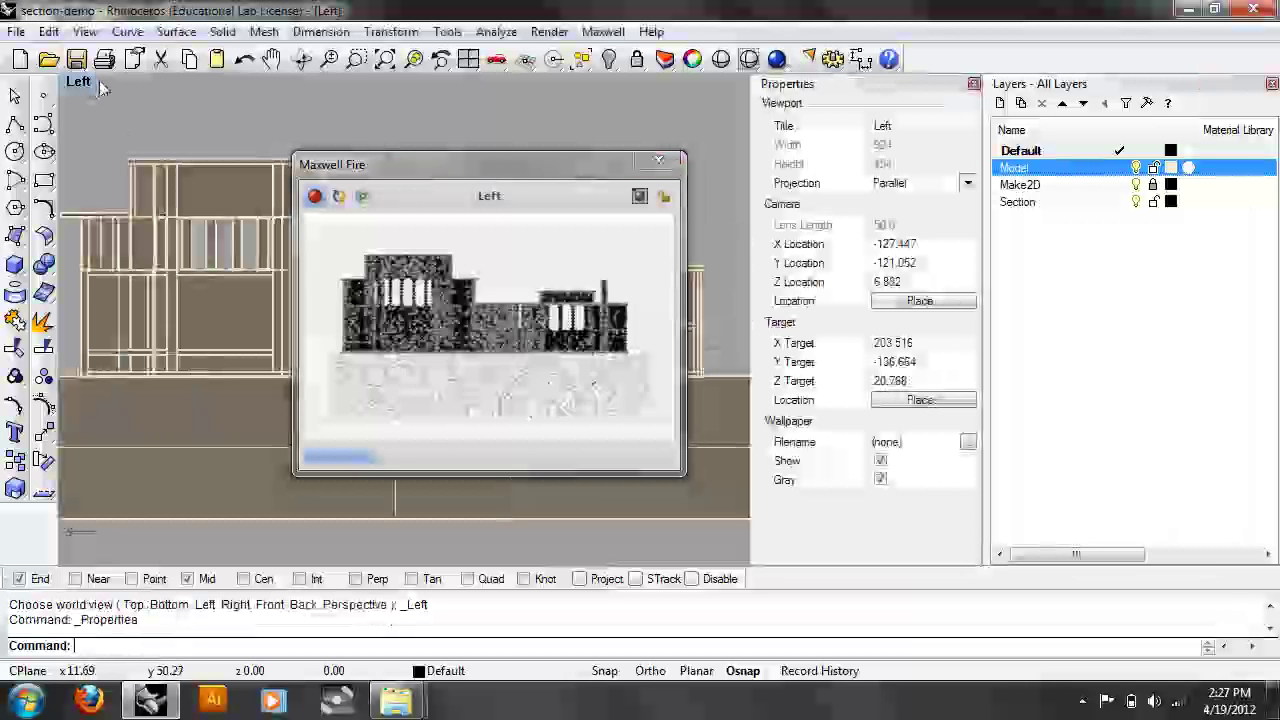
click(920, 183)
click(930, 218)
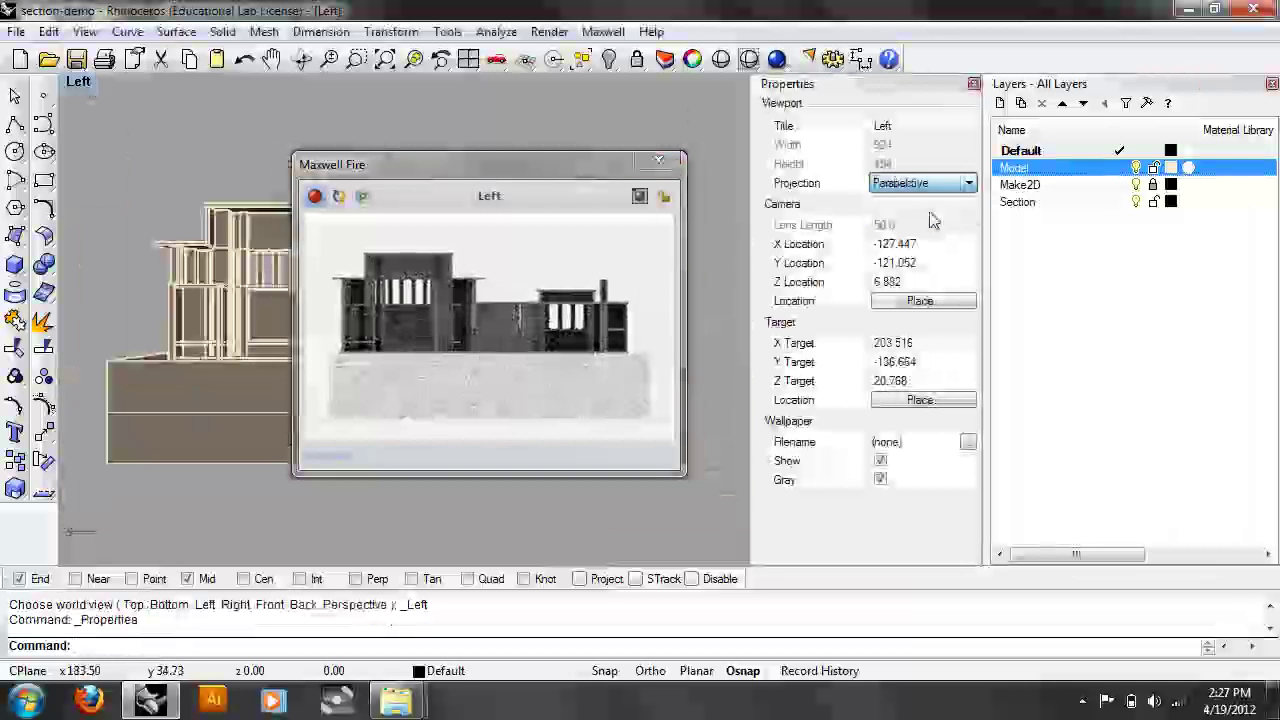
Step: Adjust the Left view's lens length together with the dolly to about 18.3 for a stronger one-point perspective
click(85, 32)
click(87, 36)
drag(500, 172, 516, 153)
click(48, 32)
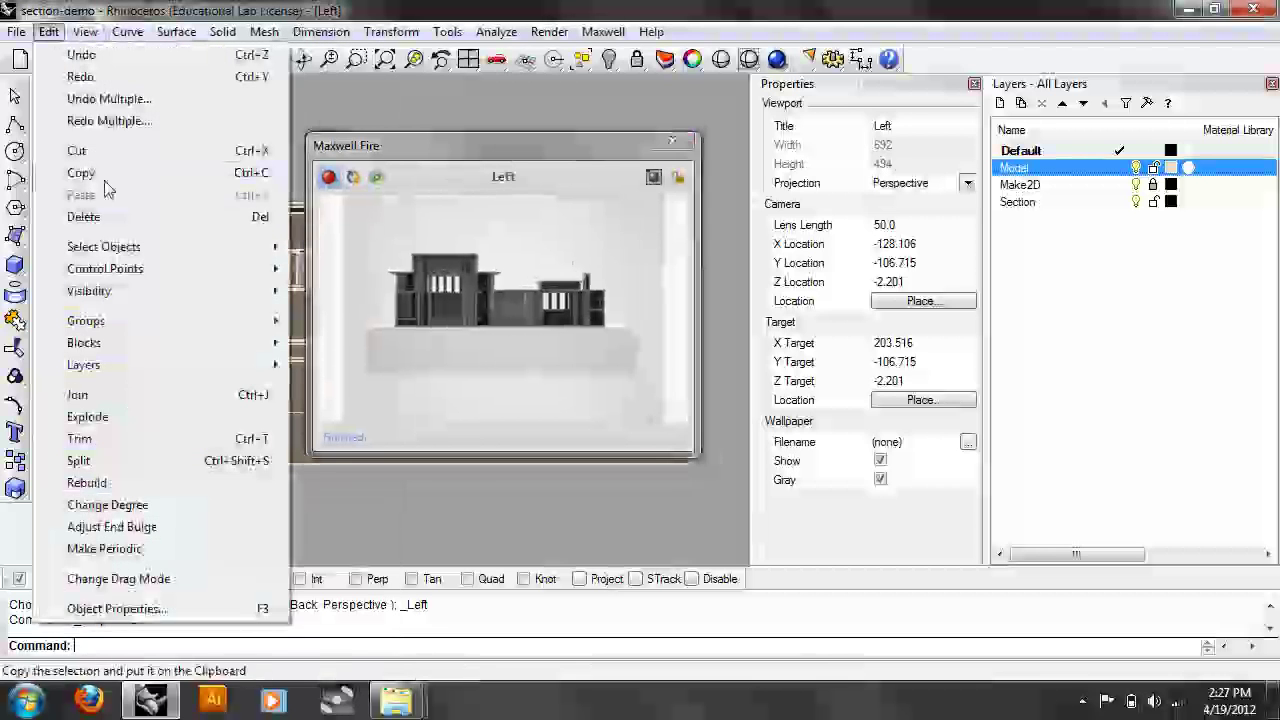
mouse_move(85, 32)
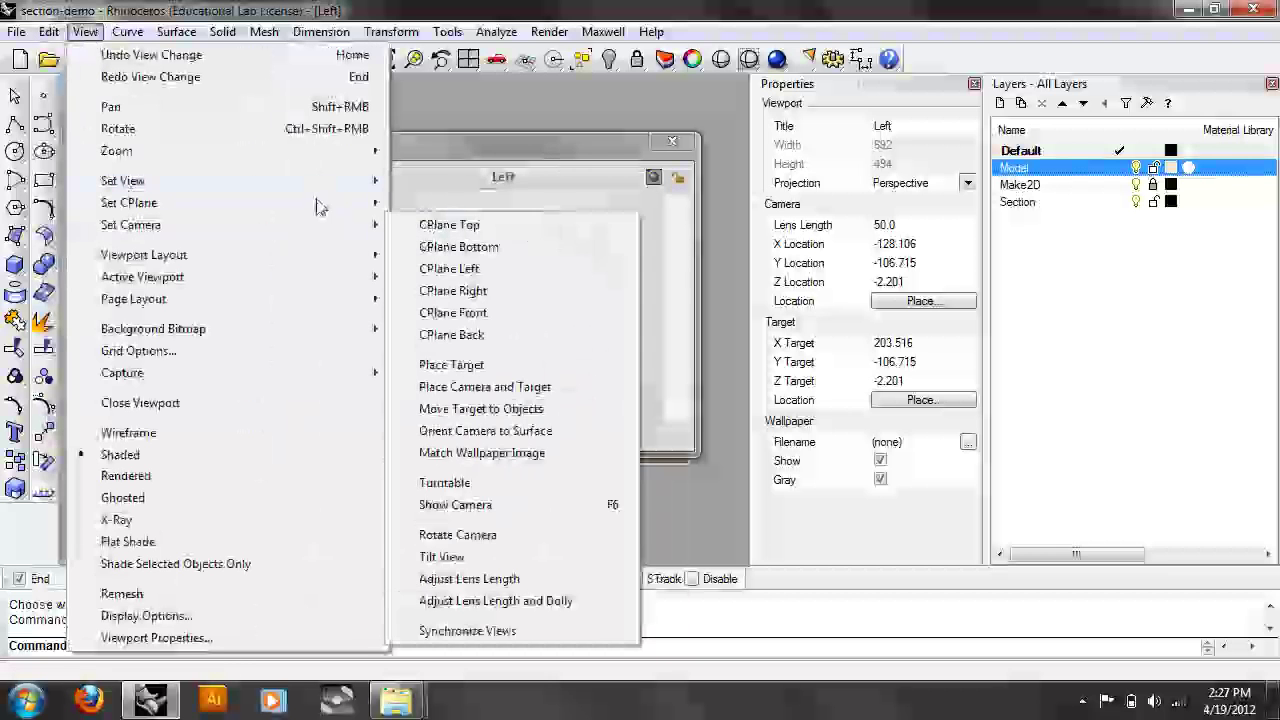
mouse_move(319, 190)
mouse_move(306, 224)
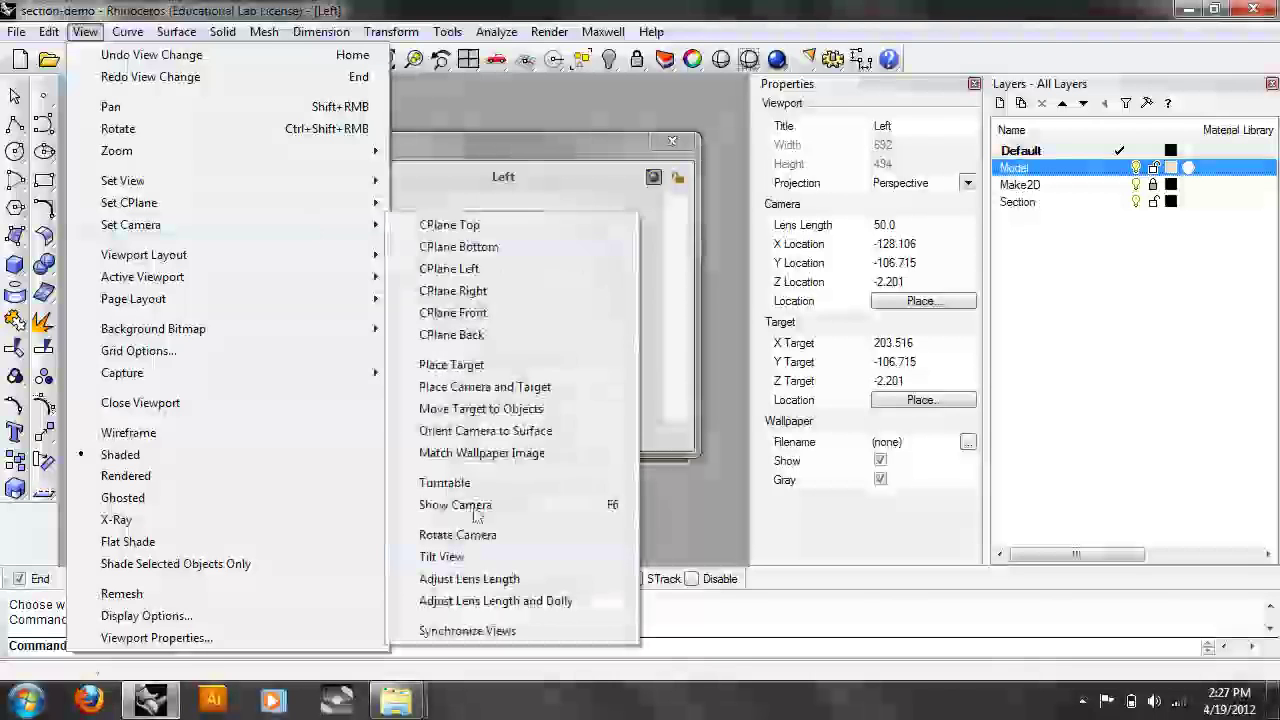
click(490, 600)
drag(268, 312, 257, 417)
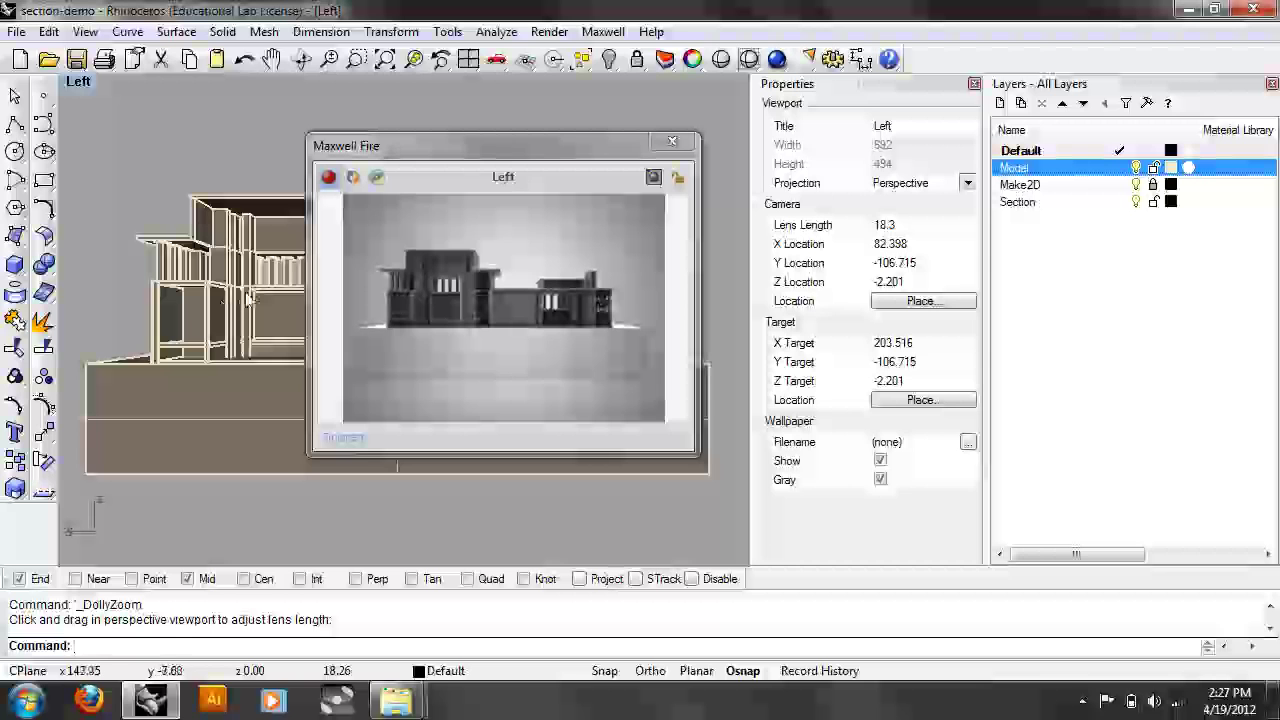
Step: Review the Chip Board material's available options in Maxwell's Scene Manager and close the manager
click(603, 31)
mouse_move(618, 58)
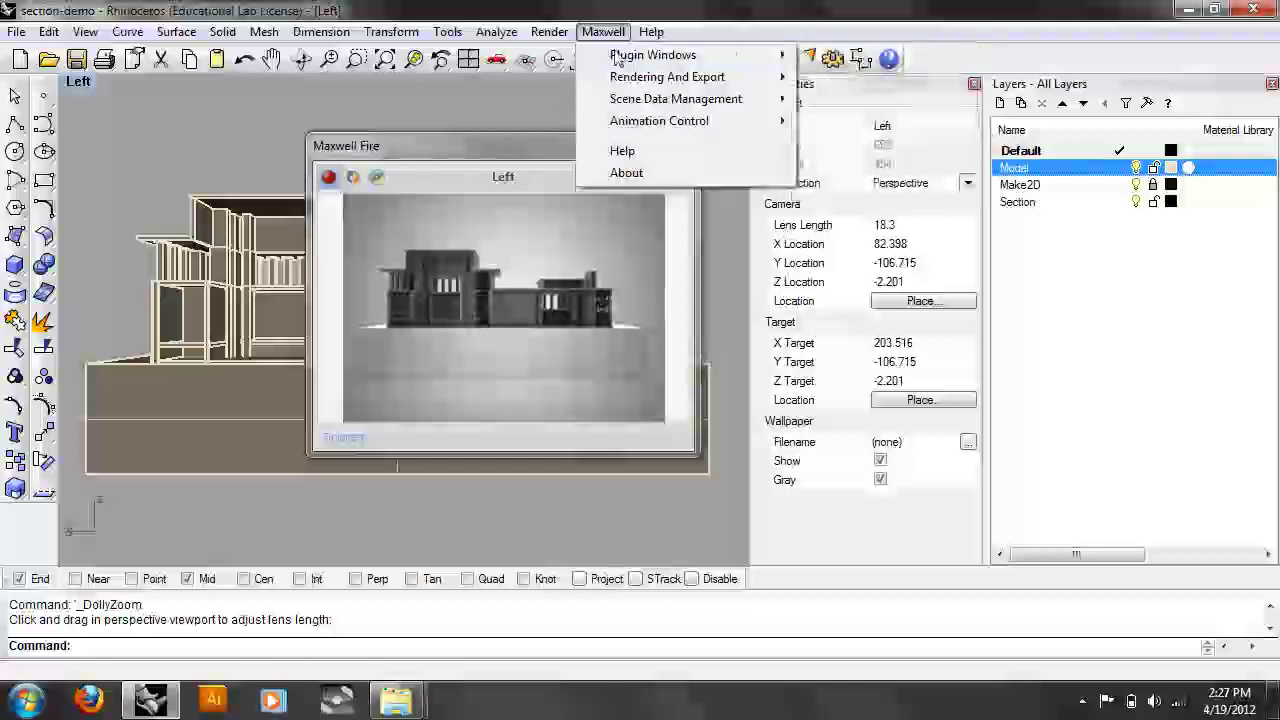
click(825, 55)
click(45, 65)
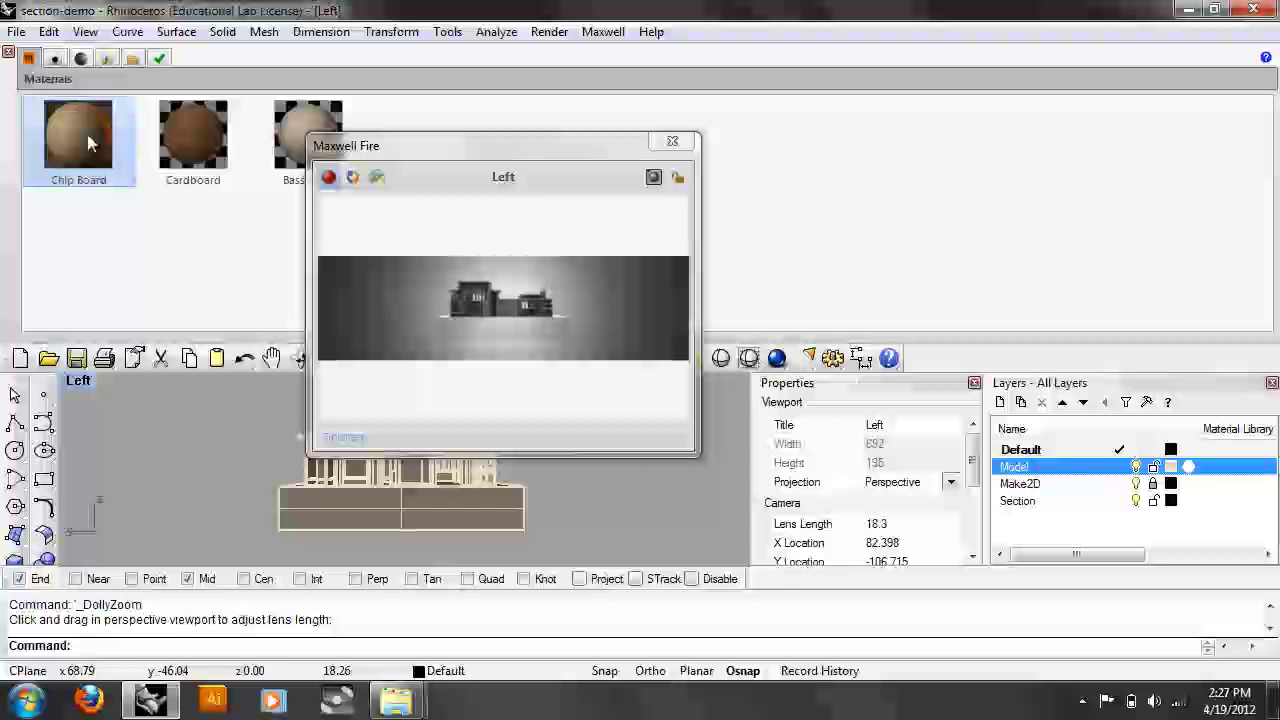
right_click(89, 143)
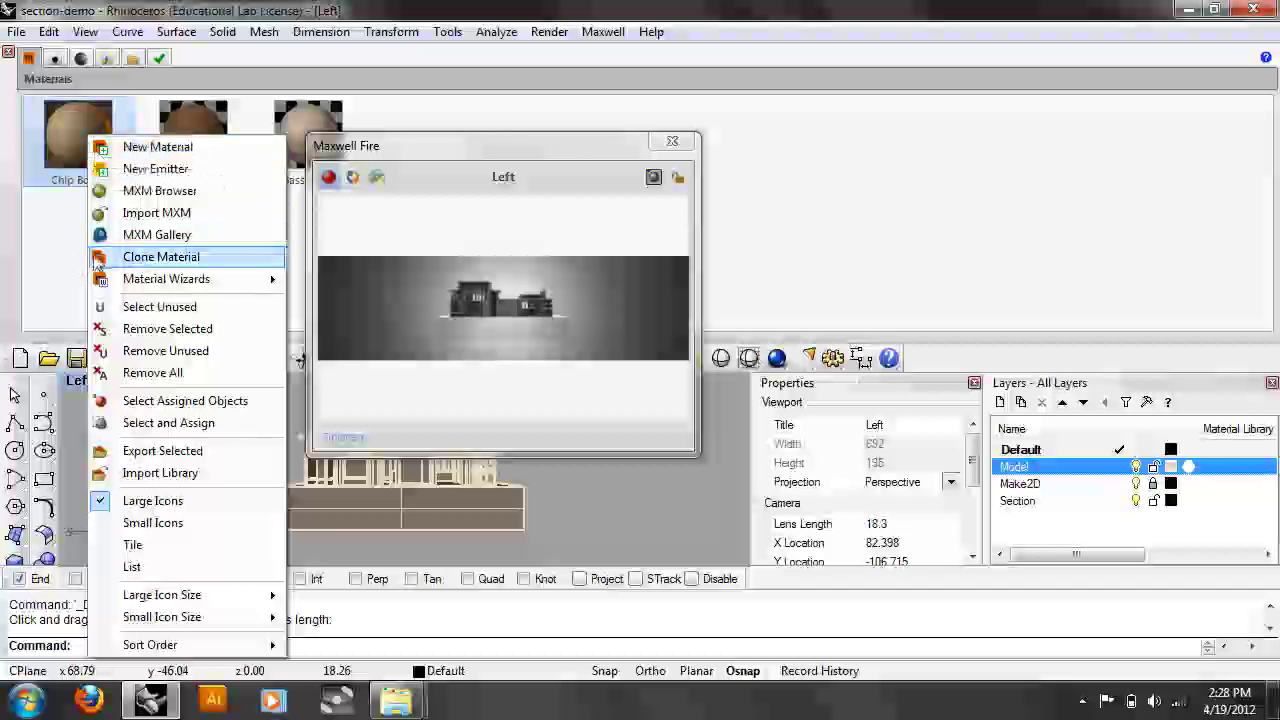
click(54, 126)
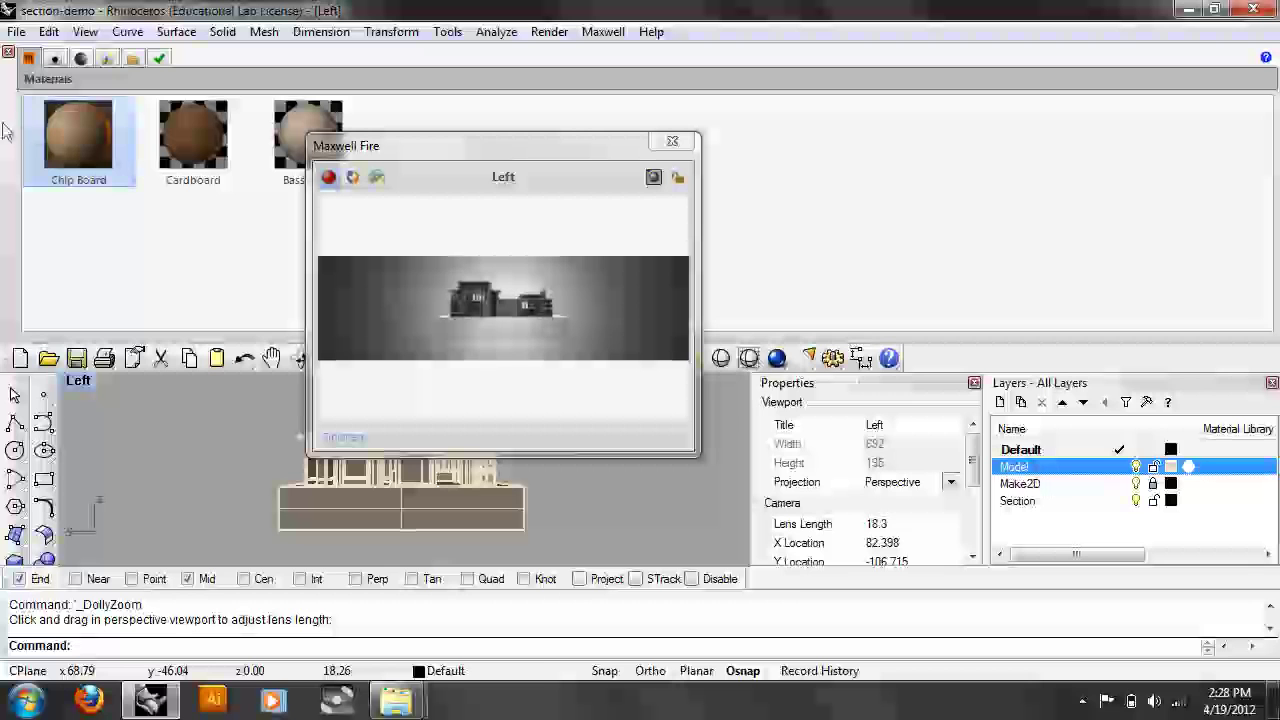
drag(214, 336, 188, 280)
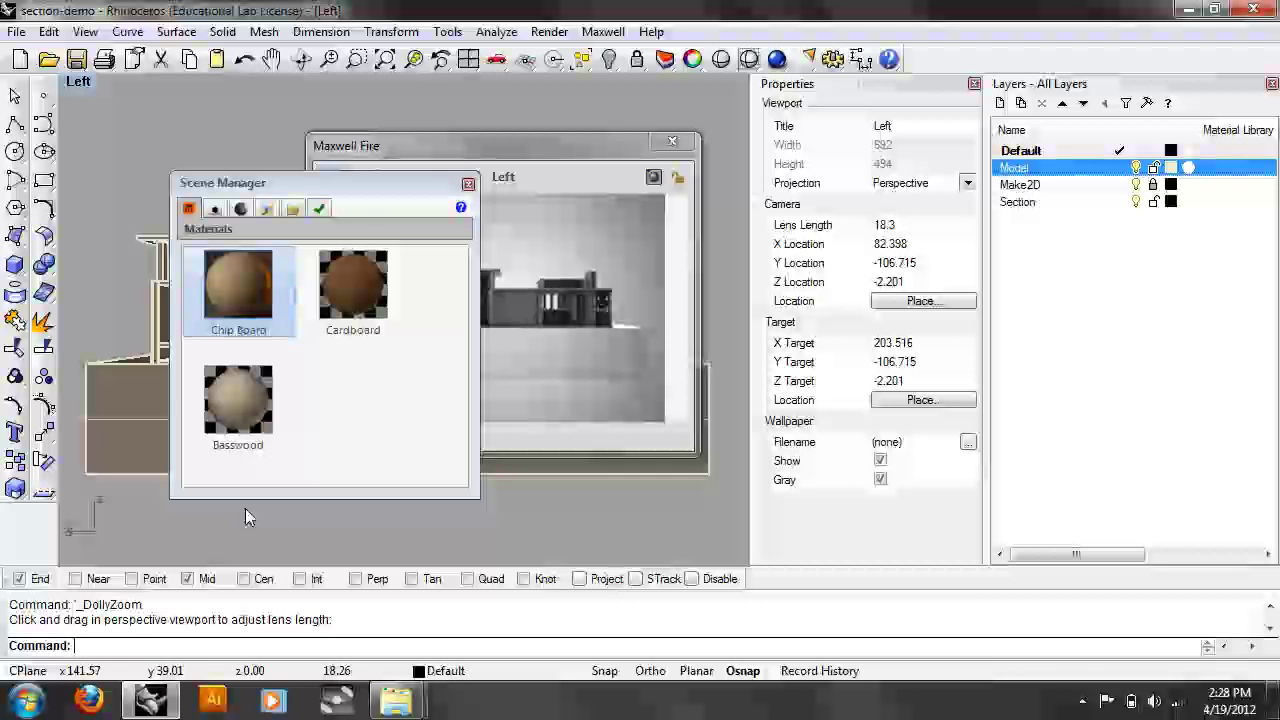
click(468, 185)
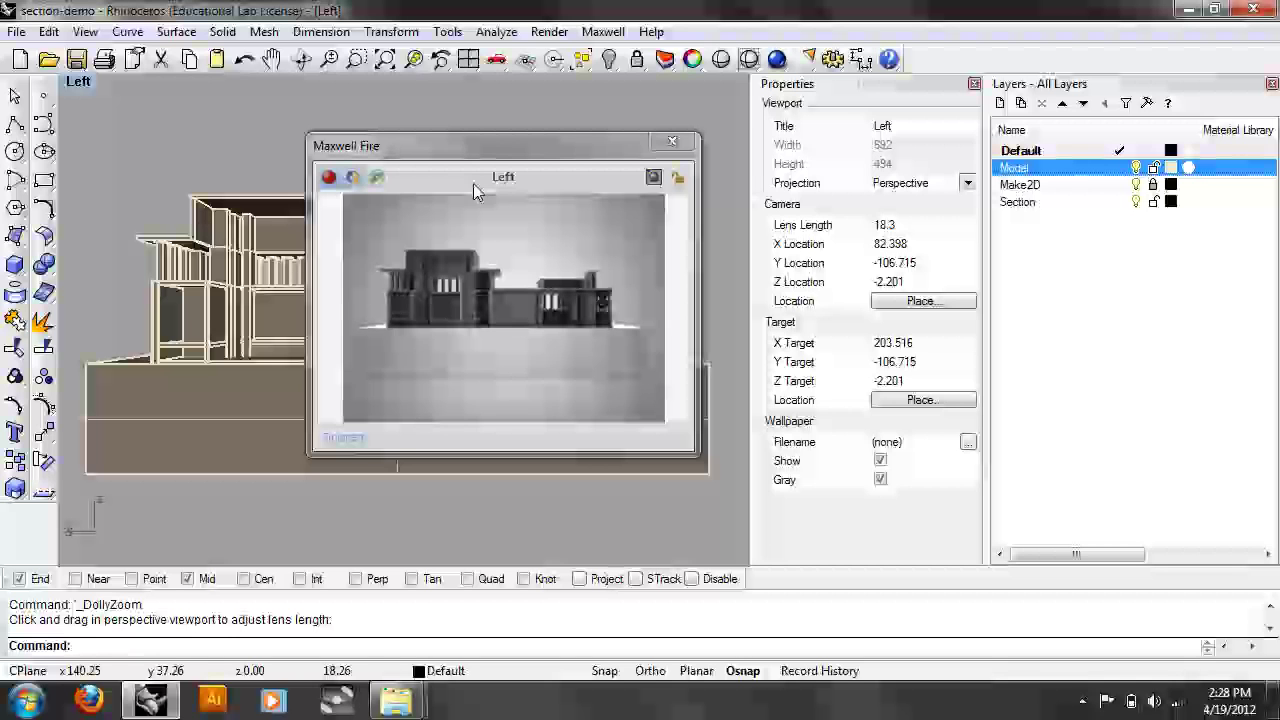
Step: Close the Maxwell Fire preview and reopen section-demo.3dm without saving the current changes
click(672, 144)
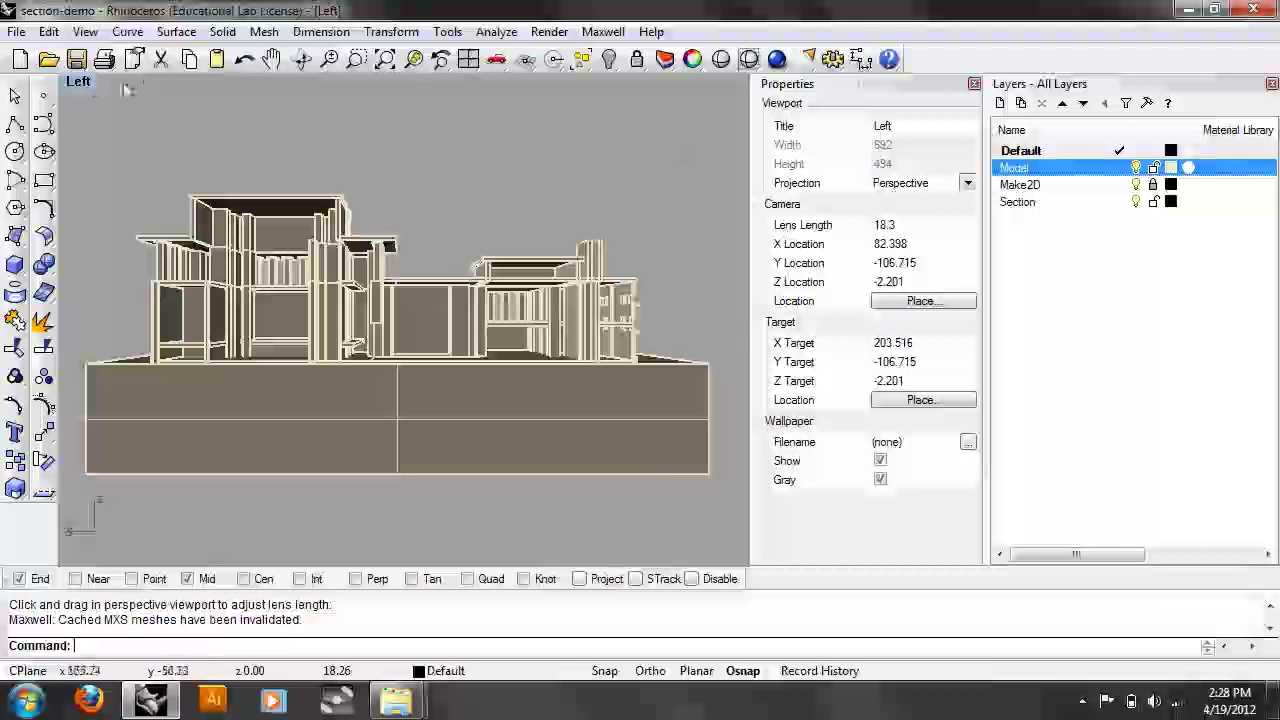
click(16, 32)
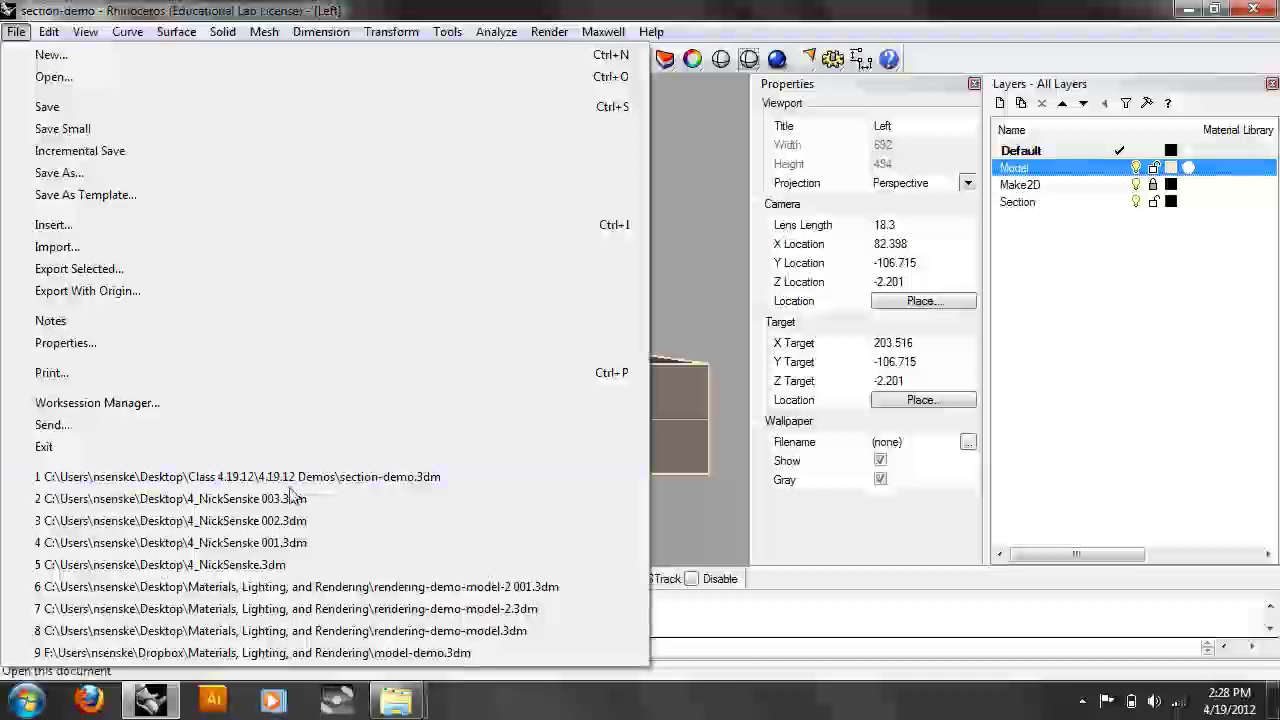
click(250, 500)
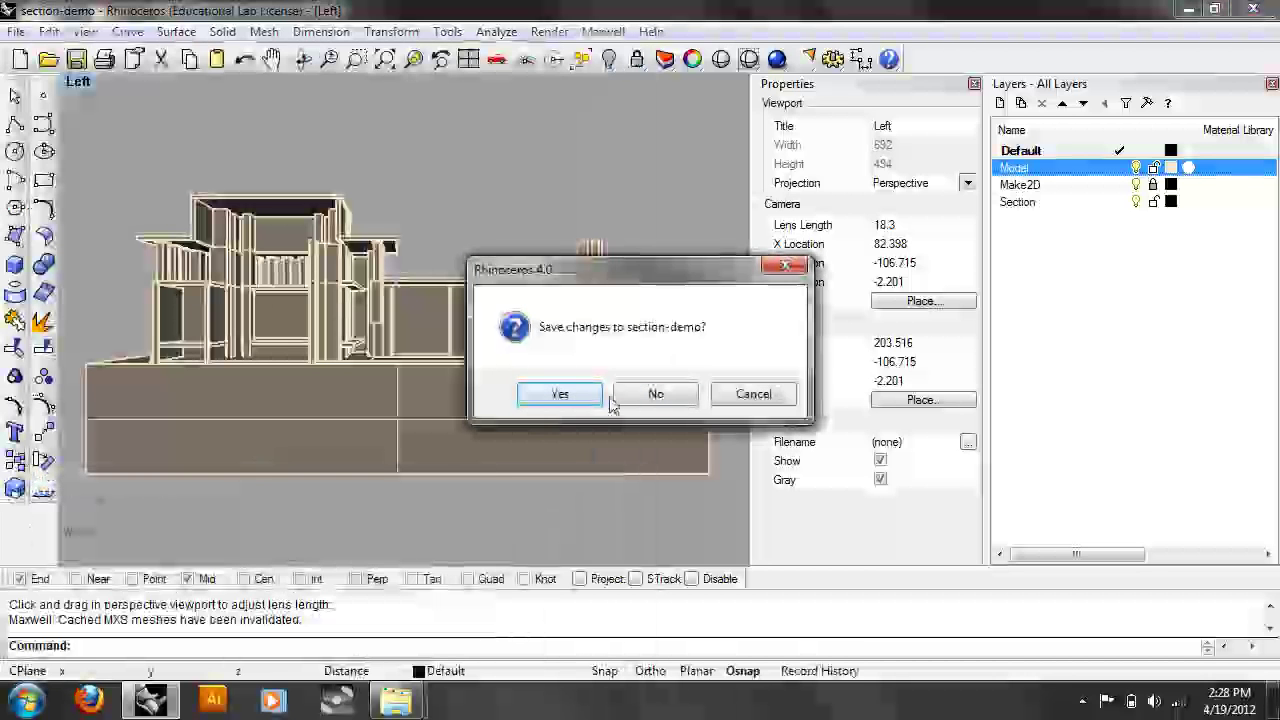
click(654, 391)
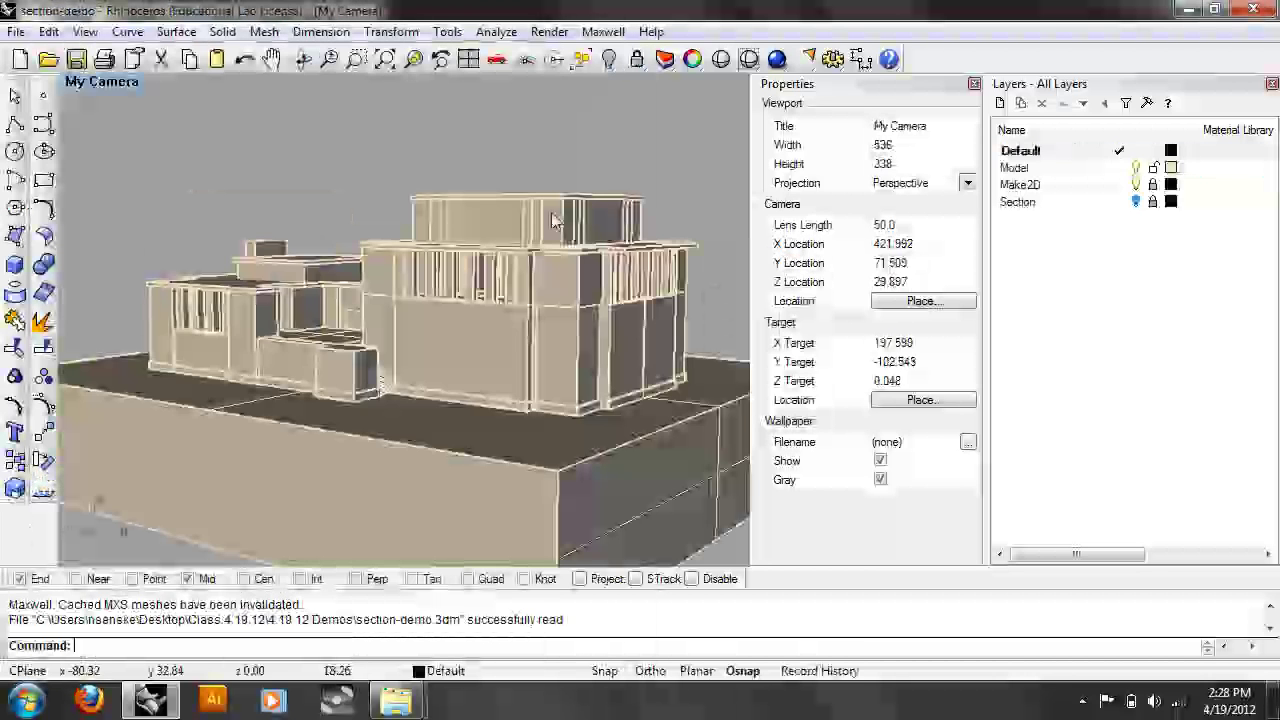
right_drag(517, 214, 380, 134)
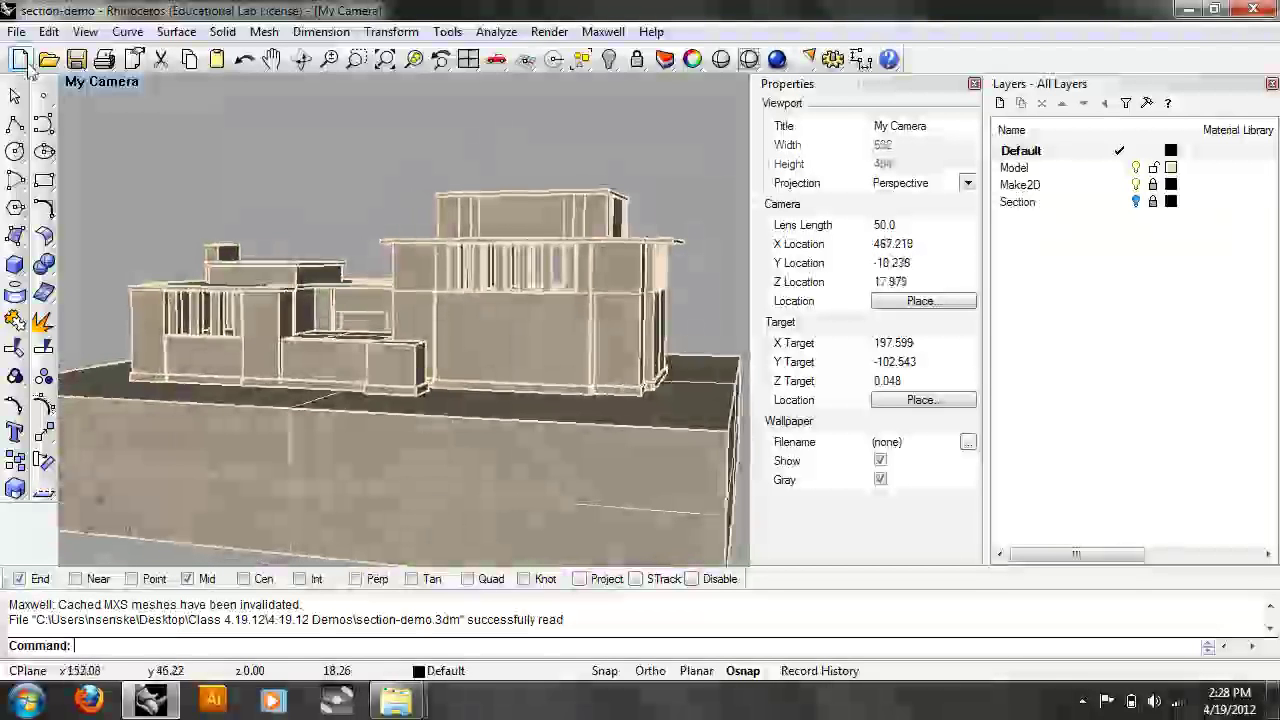
click(603, 31)
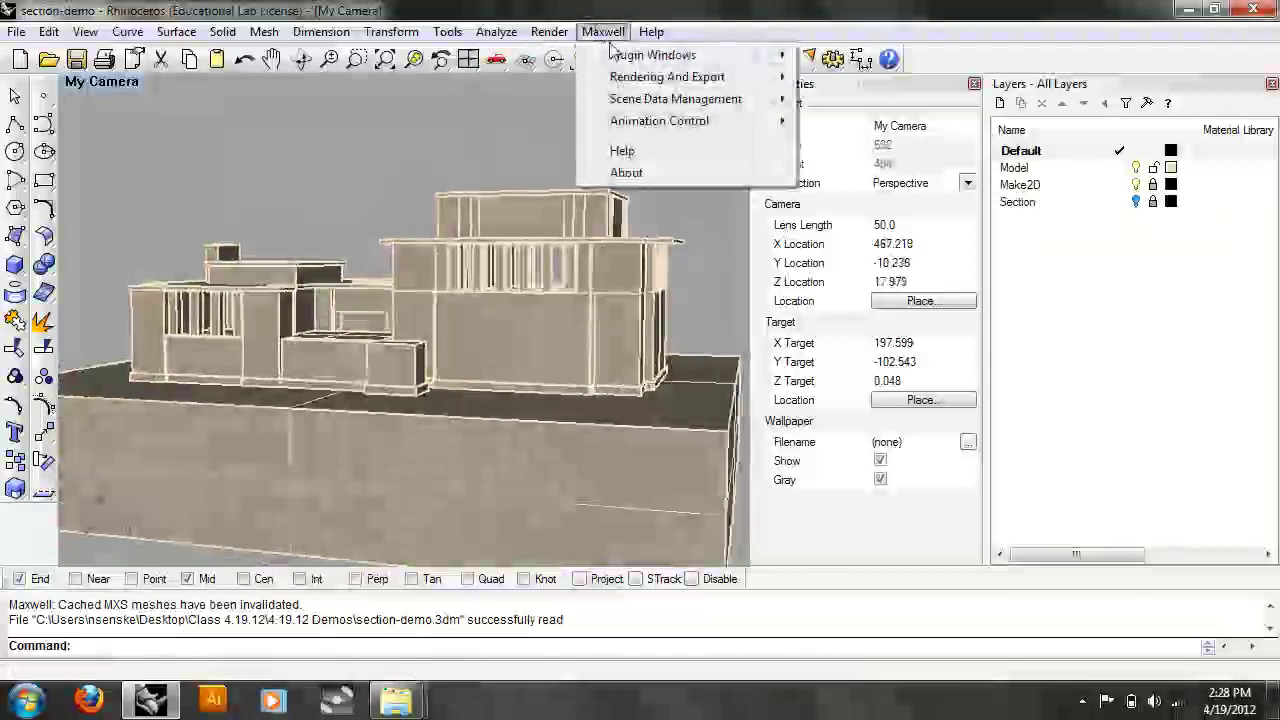
mouse_move(722, 62)
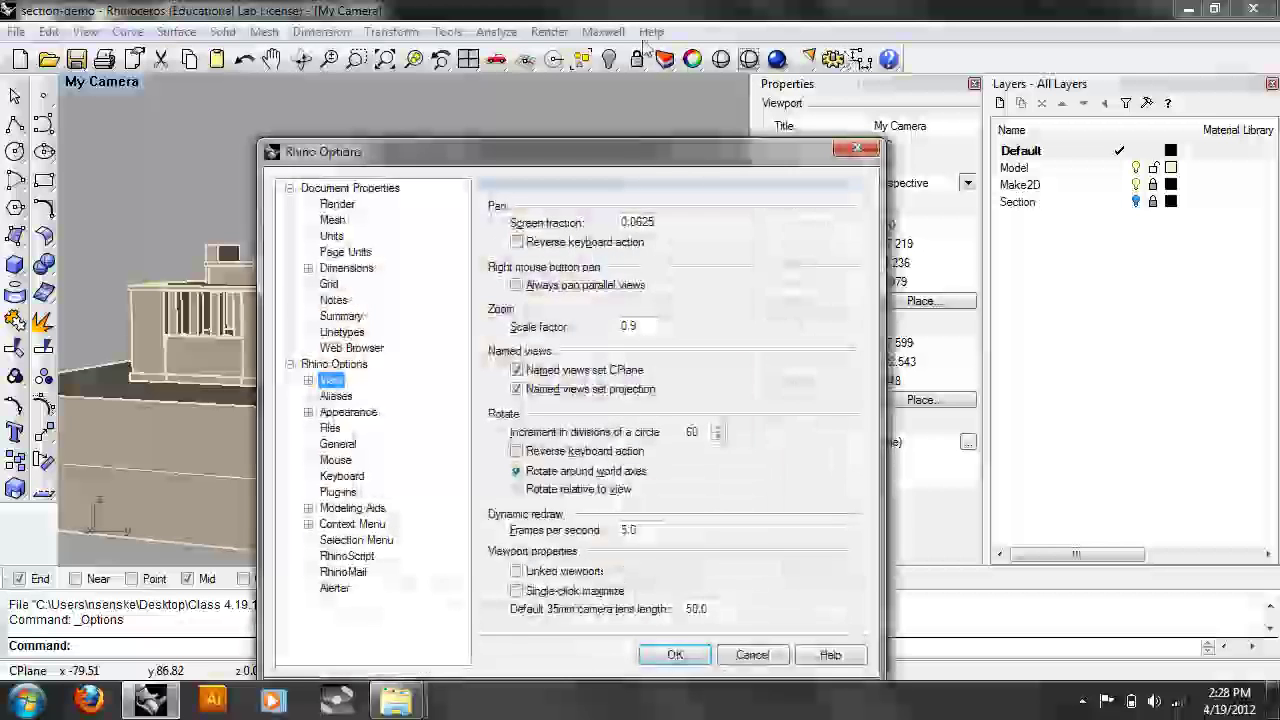
click(866, 150)
Step: Restore the Interior View named view and examine the building's side elevation up close
click(101, 81)
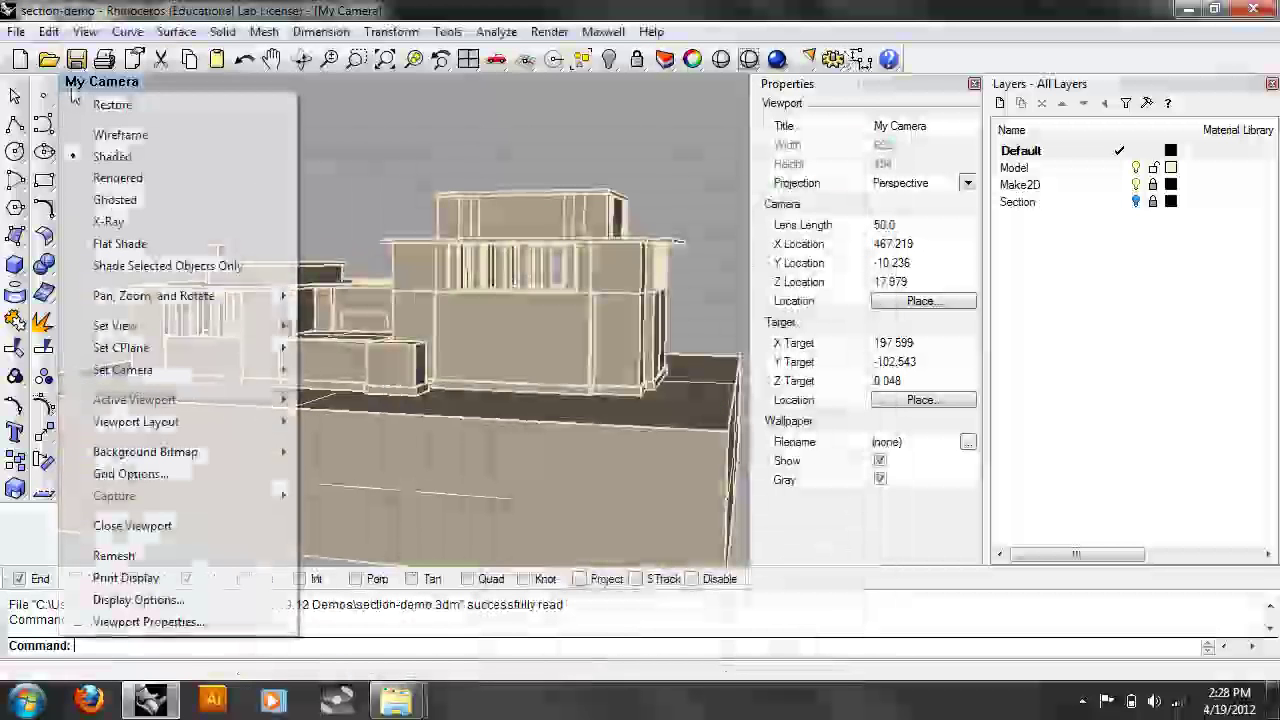
mouse_move(184, 341)
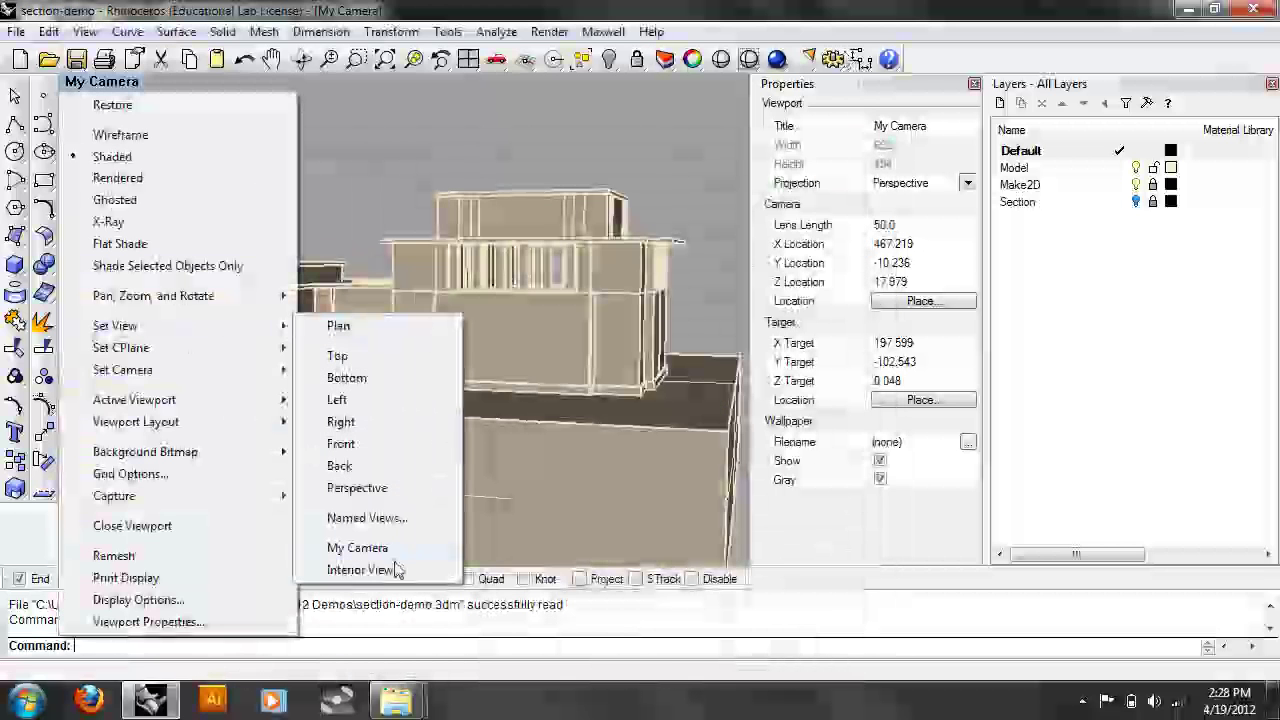
click(412, 569)
click(88, 85)
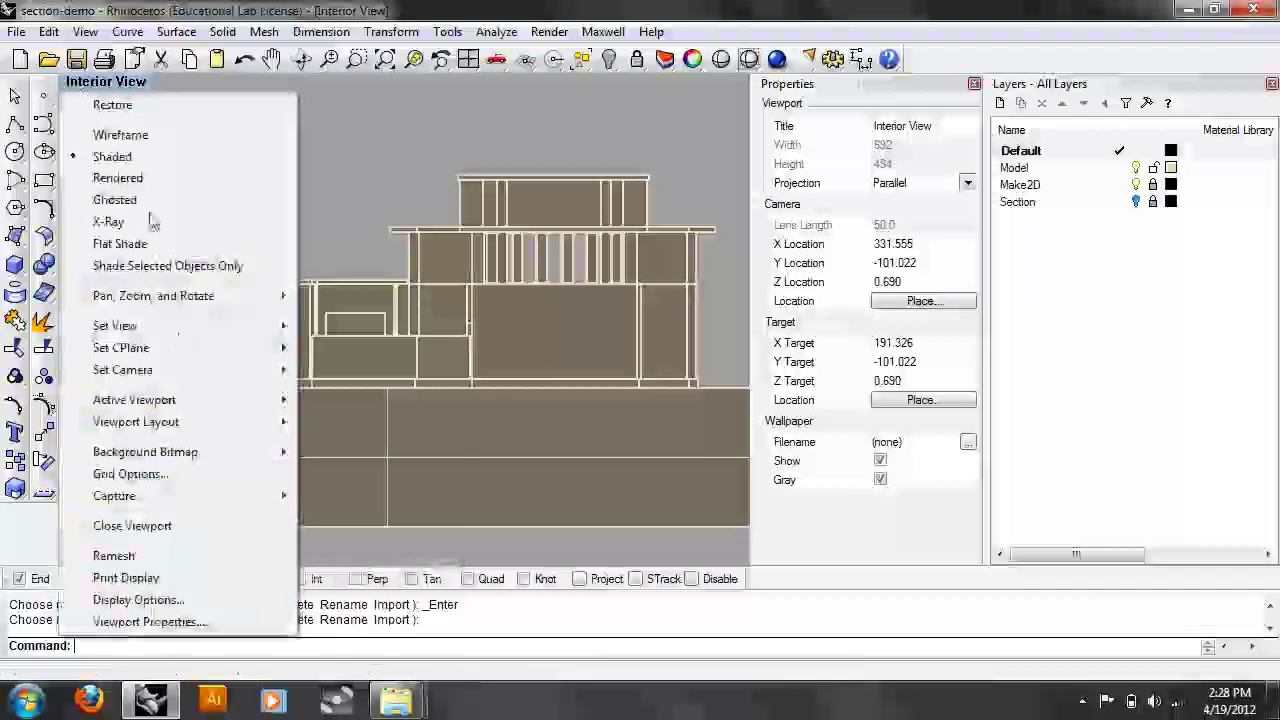
mouse_move(186, 328)
click(370, 569)
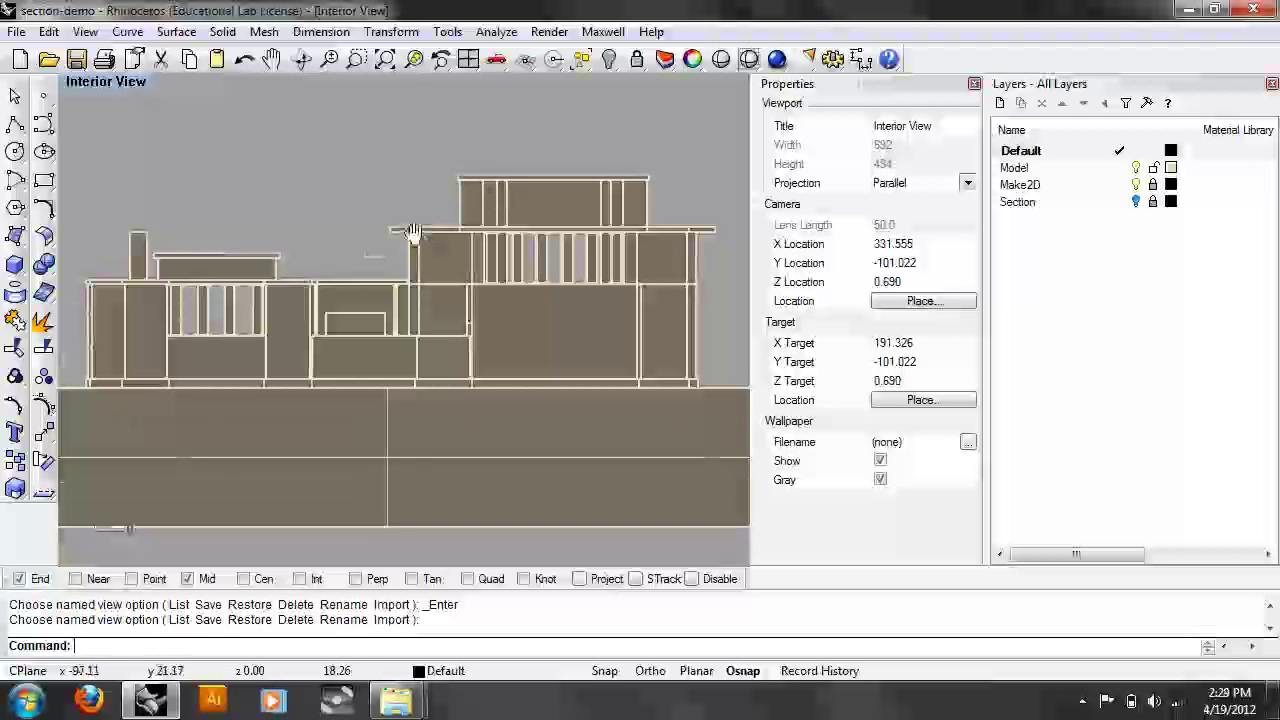
scroll(430, 240, up, 5)
scroll(537, 434, down, 5)
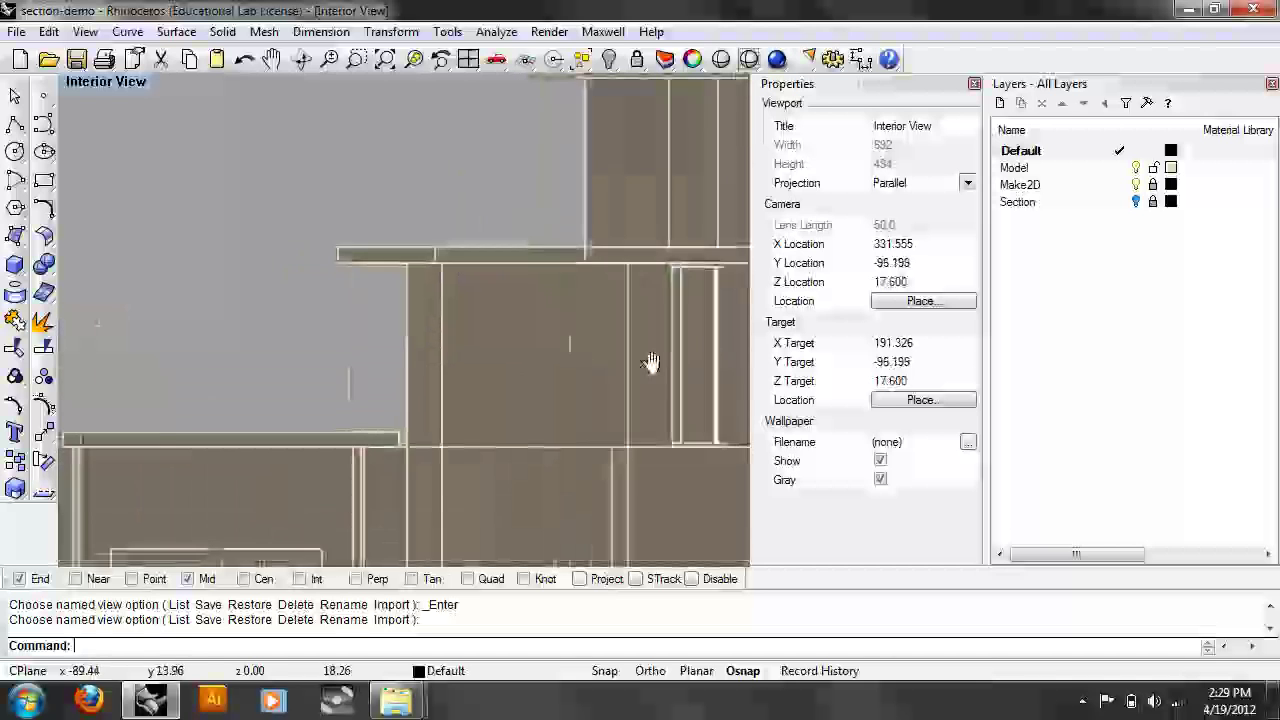
right_drag(383, 434, 500, 328)
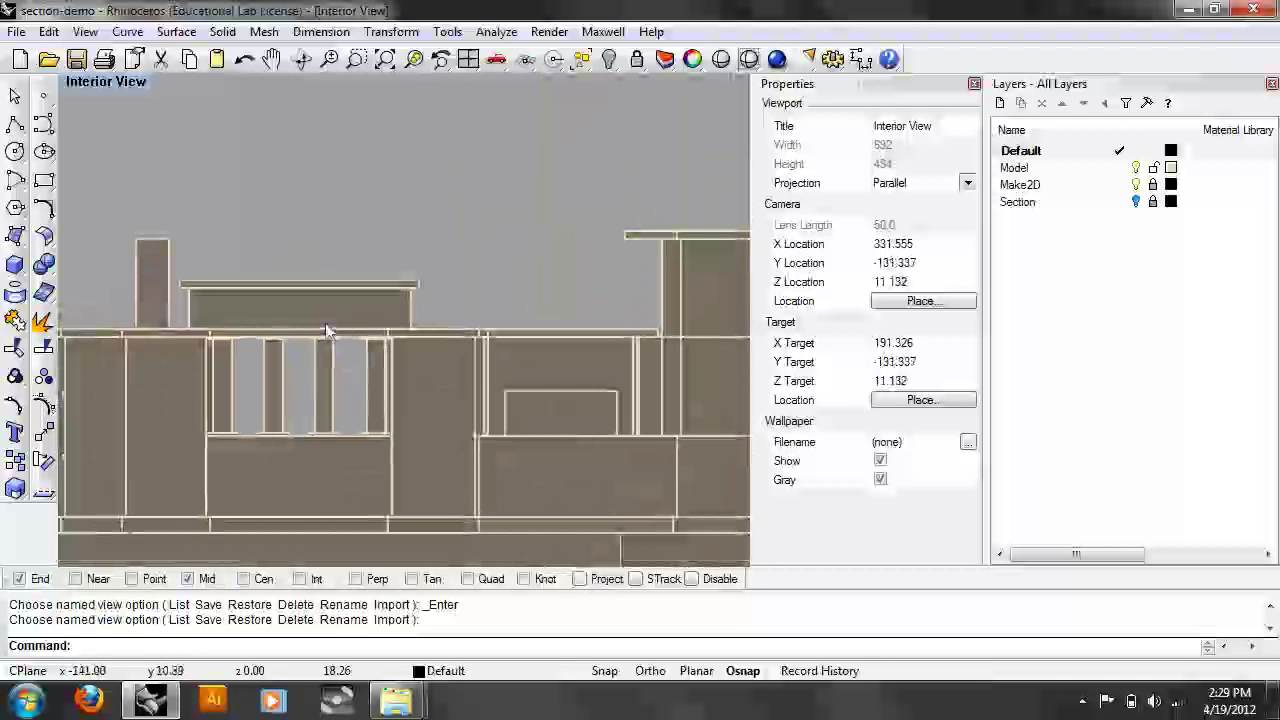
right_drag(268, 377, 423, 306)
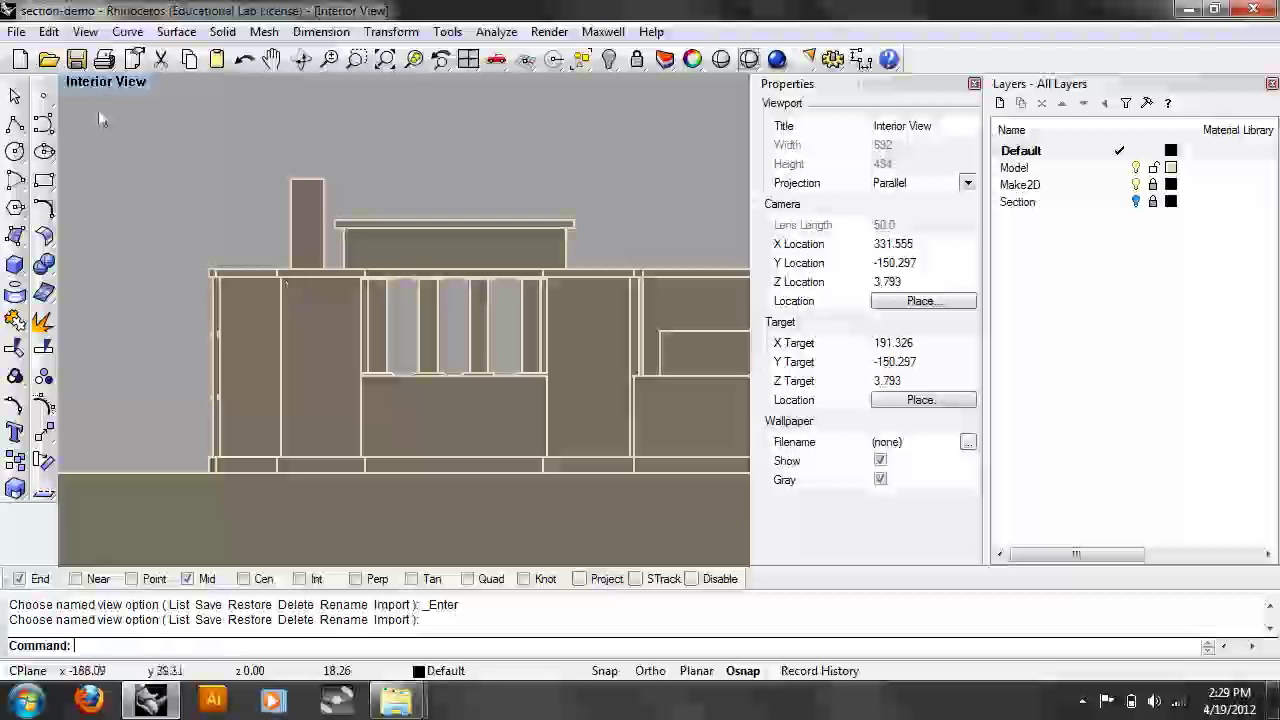
Step: Set the viewport to Perspective and examine the roofs of the lower wing and the connecting link
click(122, 84)
mouse_move(200, 325)
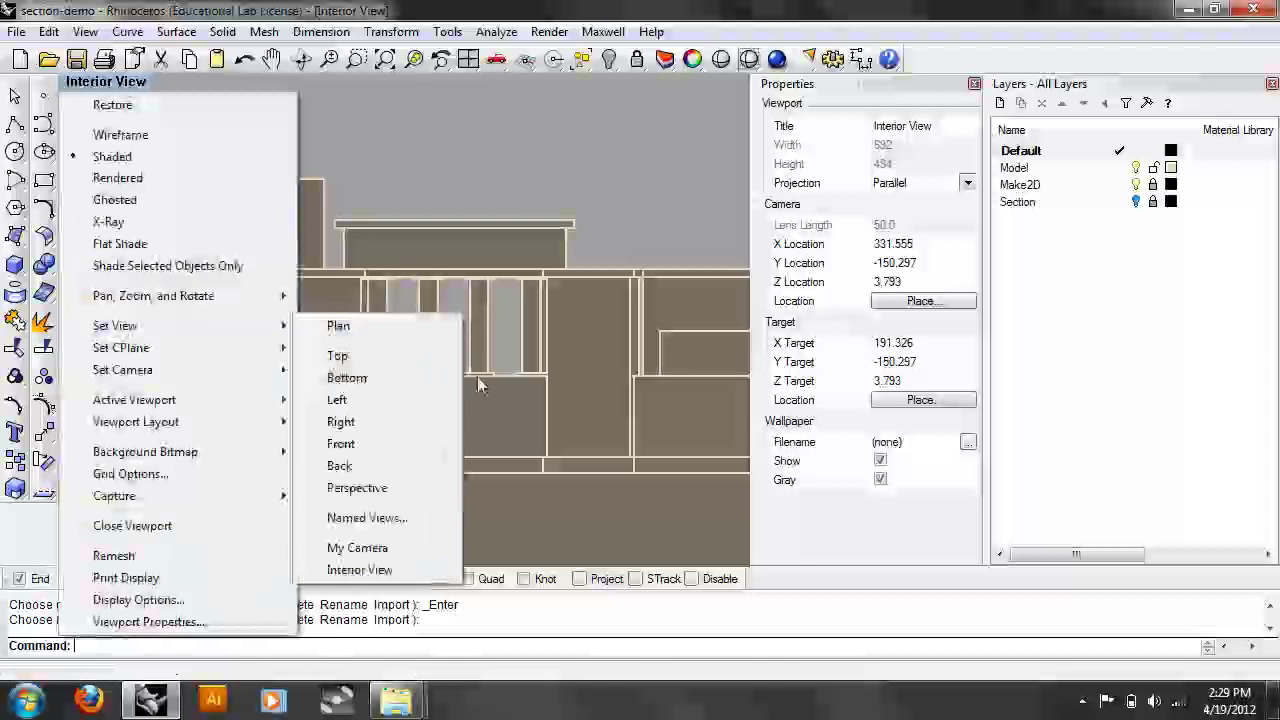
click(437, 487)
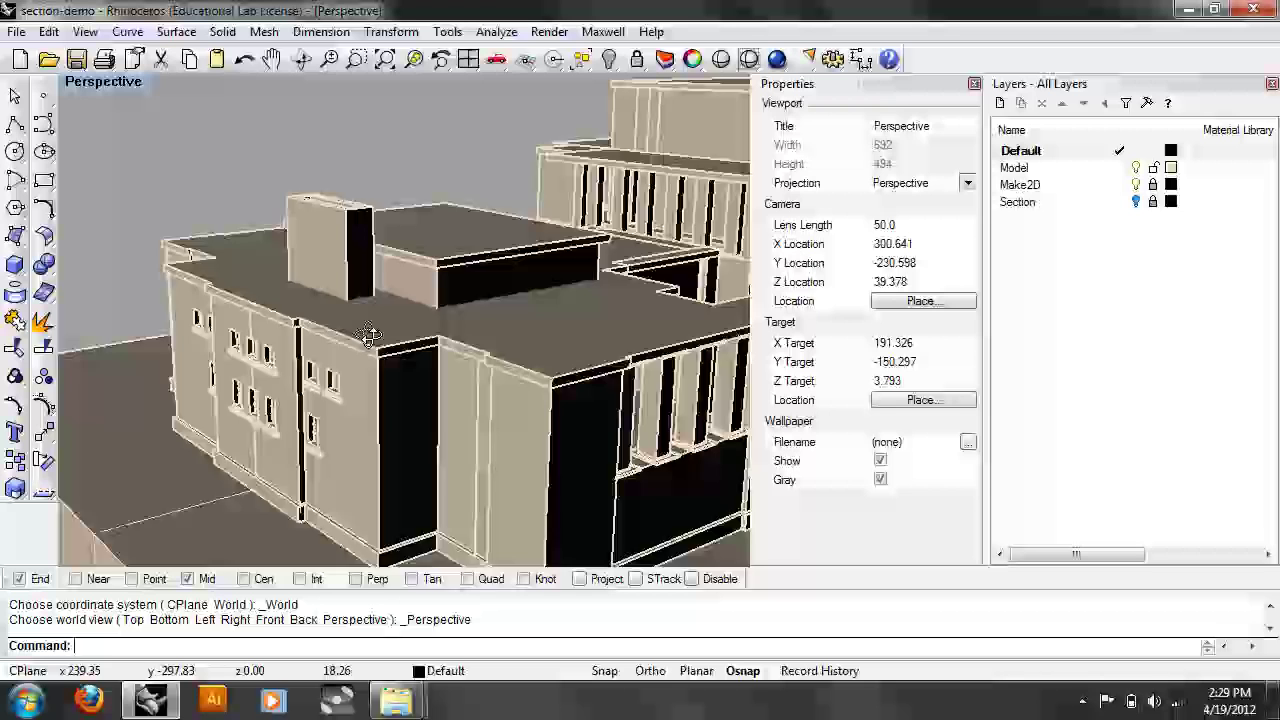
right_drag(369, 337, 519, 393)
click(519, 393)
scroll(571, 372, up, 5)
click(598, 476)
right_drag(680, 302, 690, 262)
scroll(644, 269, down, 4)
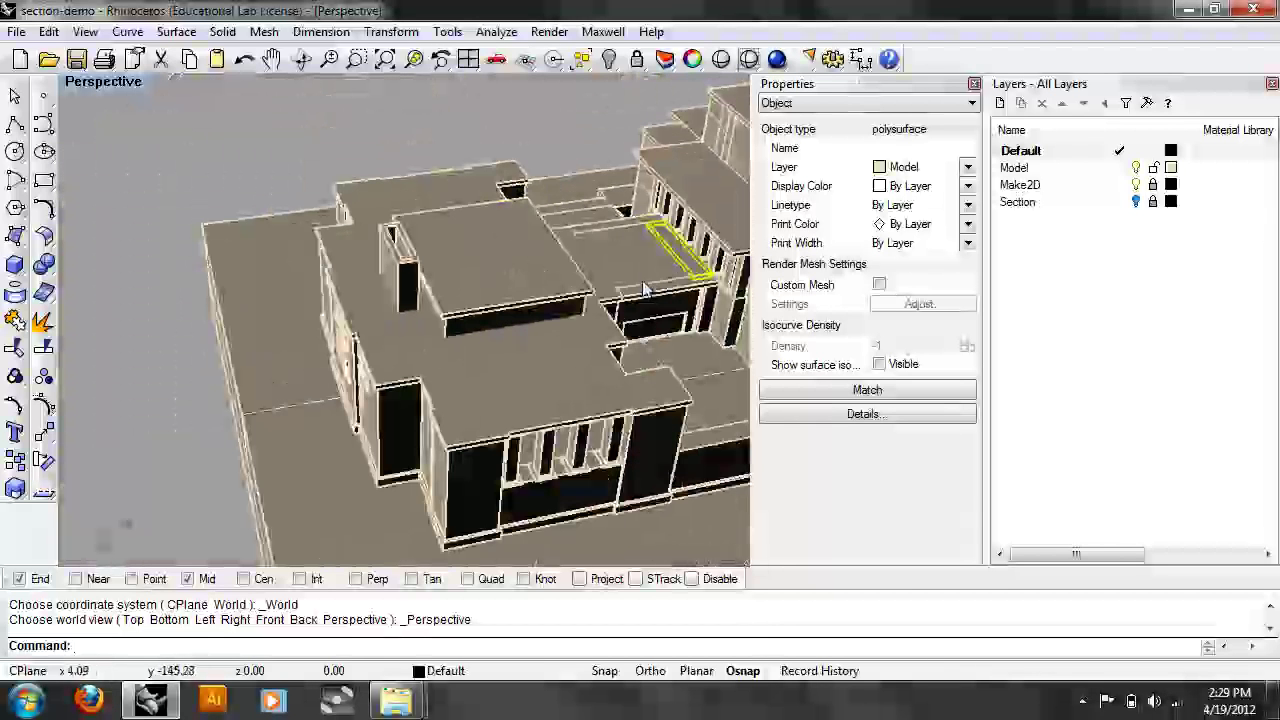
Step: Try the Rendered display mode on the Perspective view, then return it to Shaded
click(72, 90)
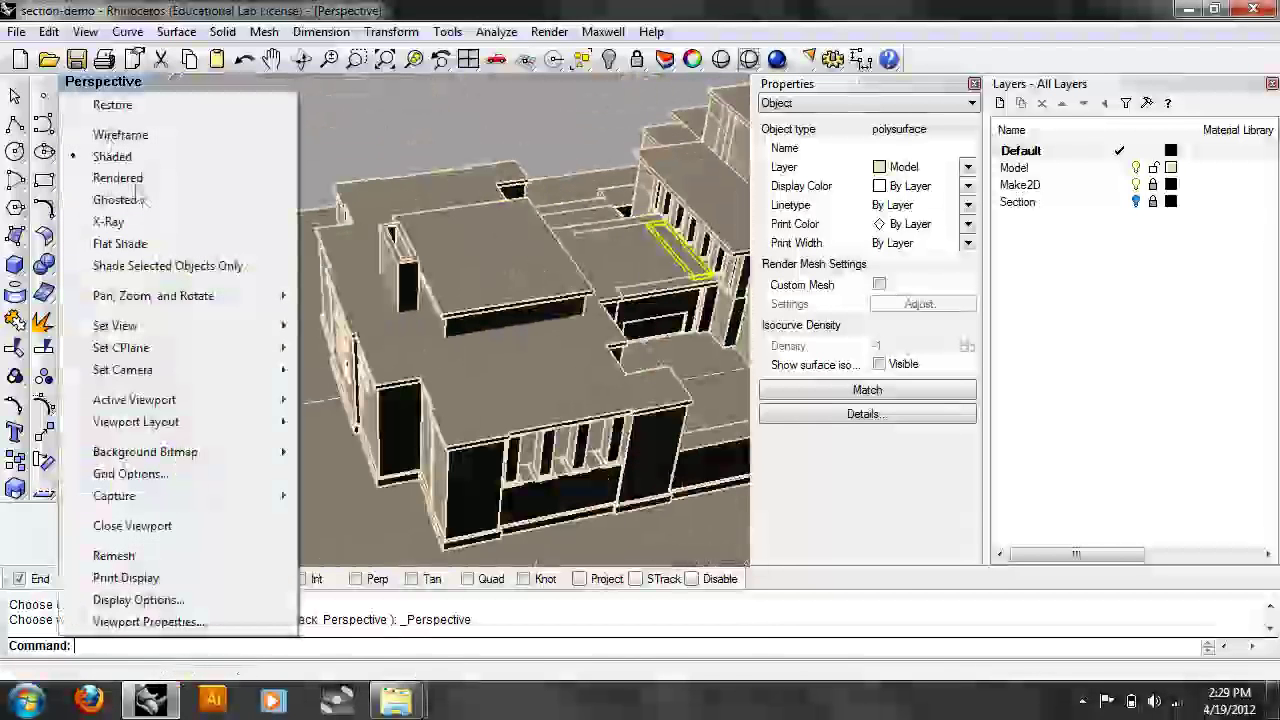
click(149, 174)
click(589, 129)
right_drag(589, 129, 164, 149)
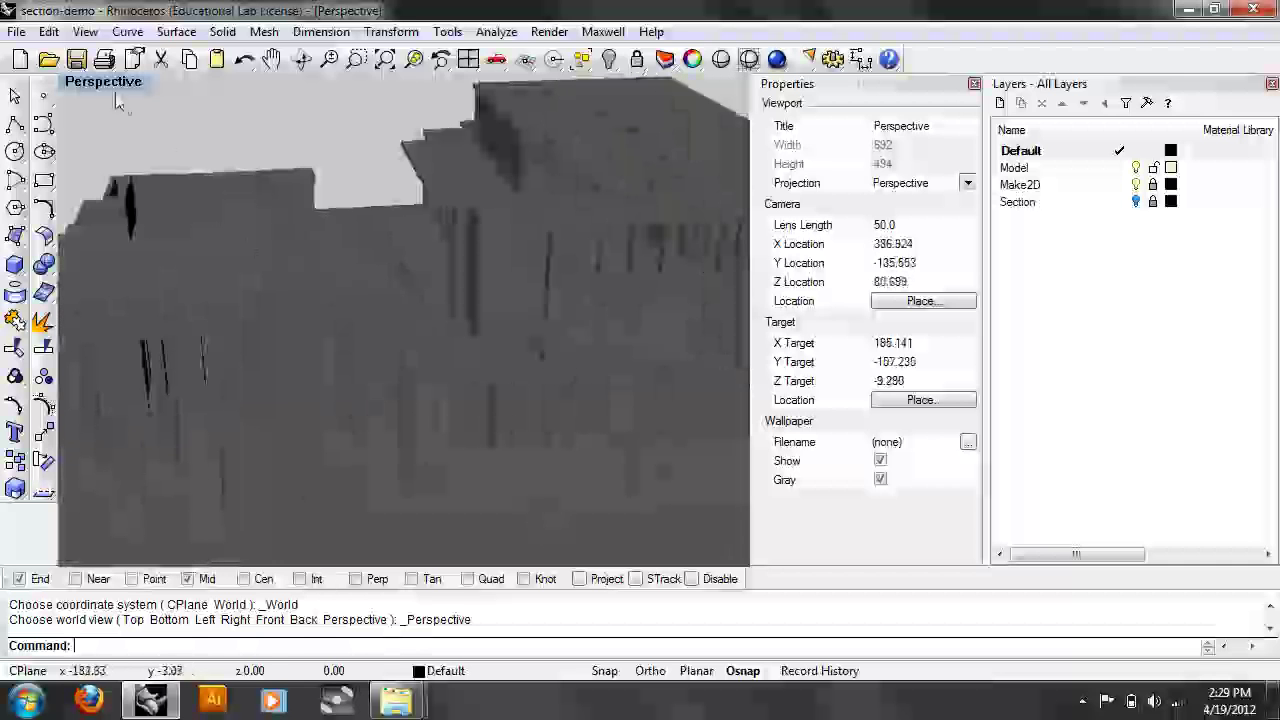
click(108, 82)
click(157, 156)
mouse_move(651, 306)
right_down()
mouse_move(496, 272)
mouse_move(340, 298)
mouse_move(166, 305)
mouse_move(317, 408)
mouse_move(351, 414)
mouse_move(491, 366)
mouse_move(625, 388)
right_up()
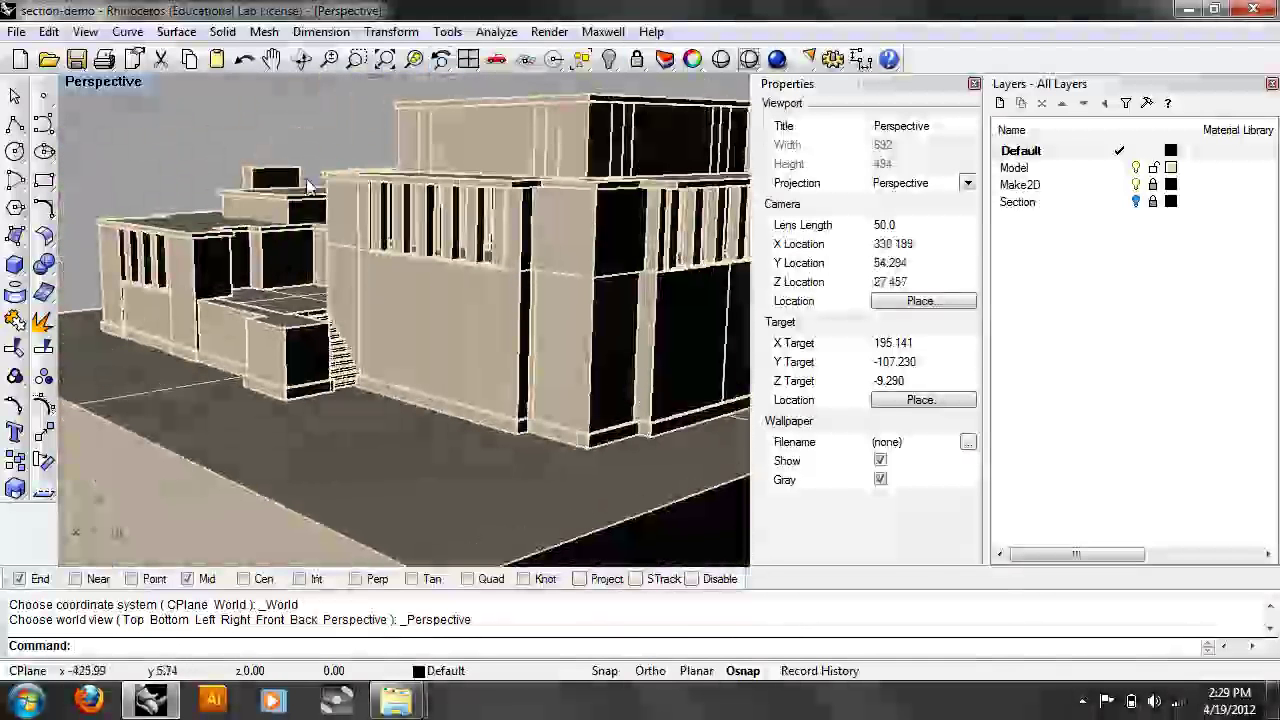
Step: Switch to the Top view and frame the whole building and its ground block
text(top)
key(Return)
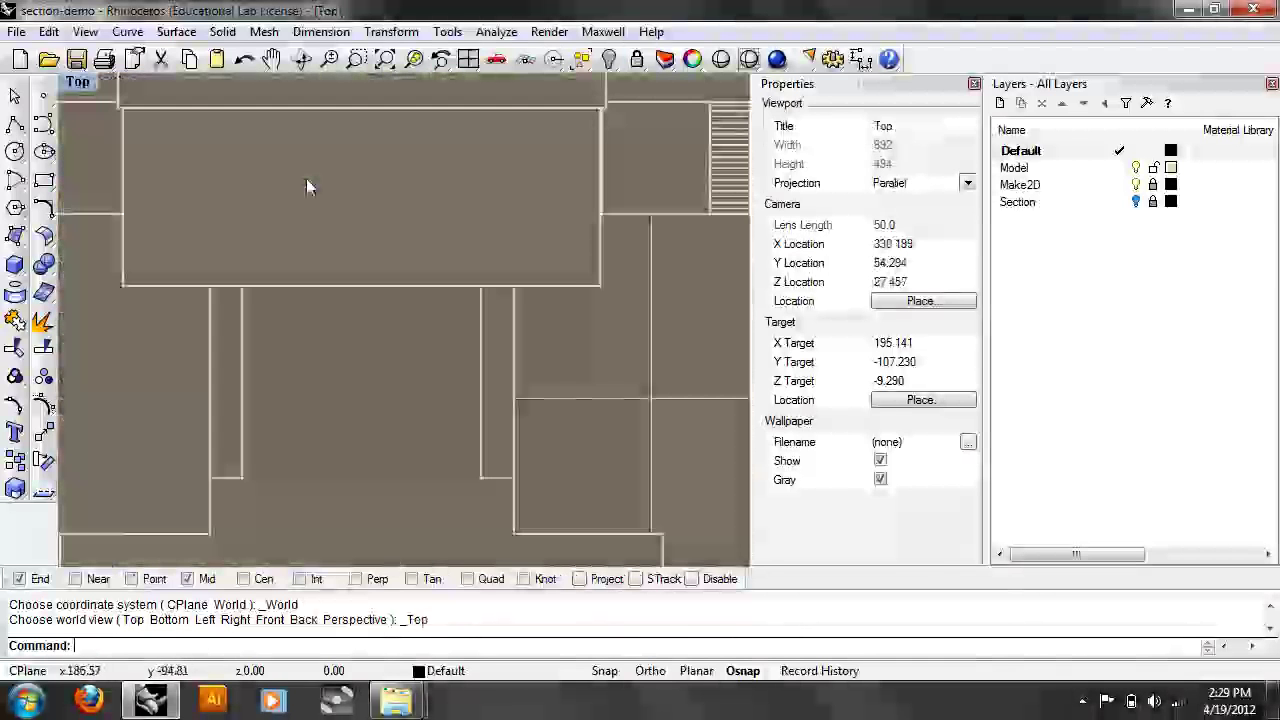
scroll(474, 258, down, 8)
scroll(498, 282, down, 6)
right_drag(498, 282, 457, 338)
scroll(504, 347, down, 2)
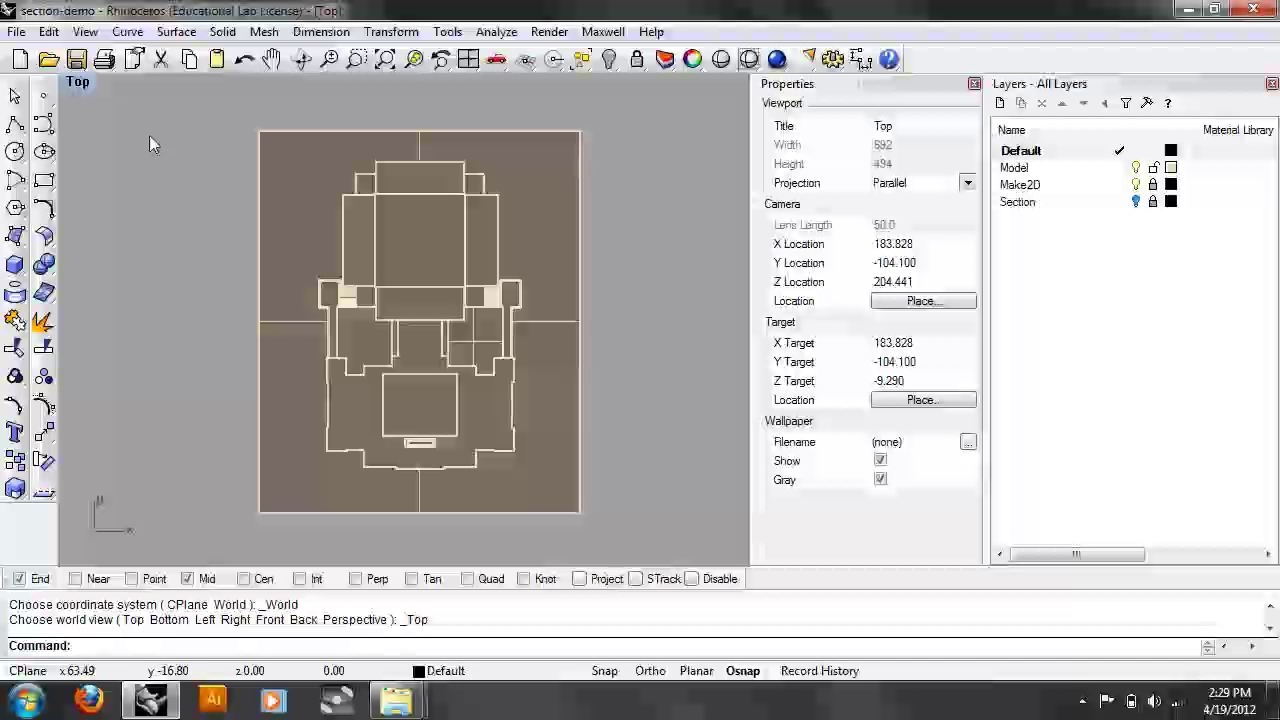
Step: Return to the Perspective view and select the connecting link's roof slabs, roof edge pieces and inscribed entrance wall together
click(77, 81)
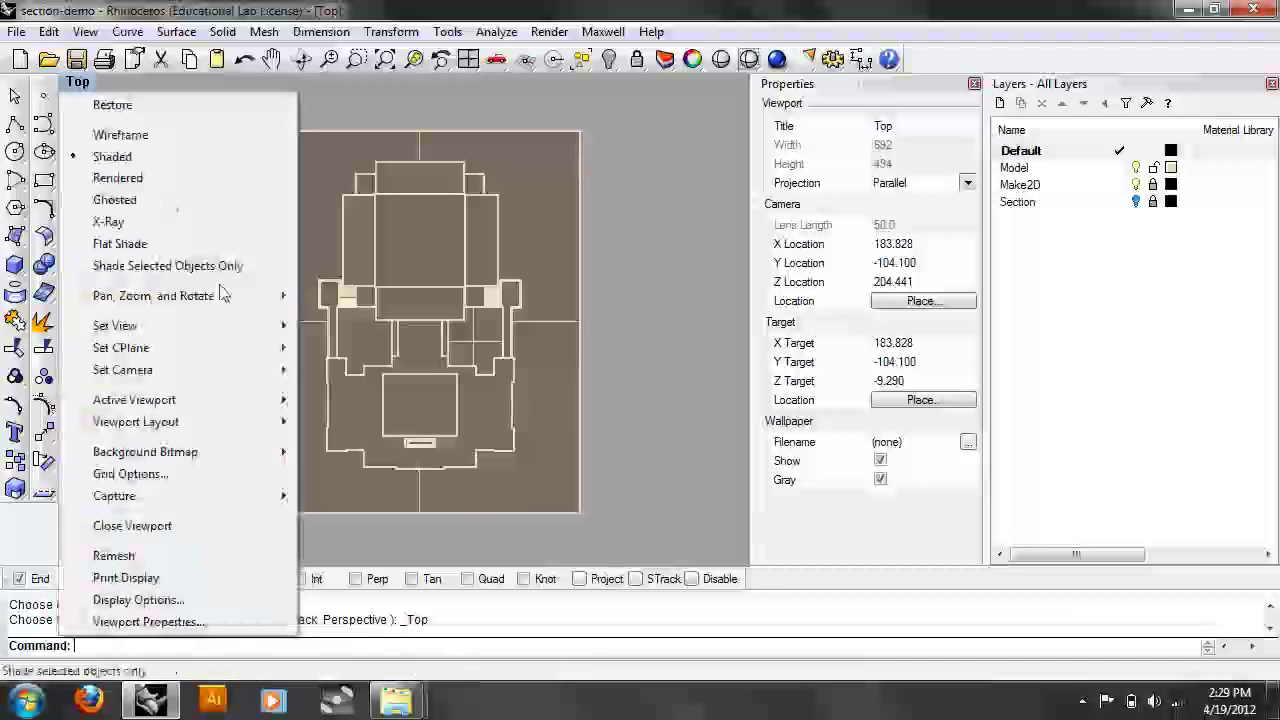
mouse_move(212, 325)
click(366, 487)
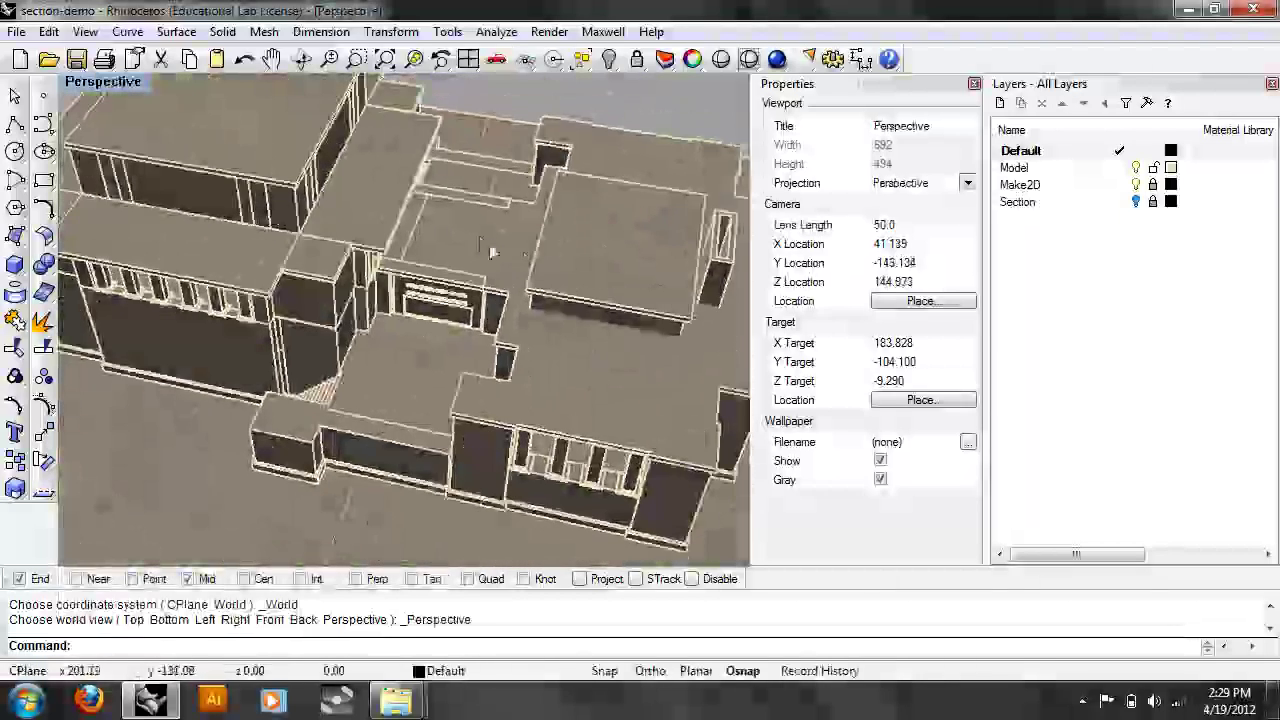
click(465, 237)
scroll(464, 243, up, 3)
shift+click(368, 197)
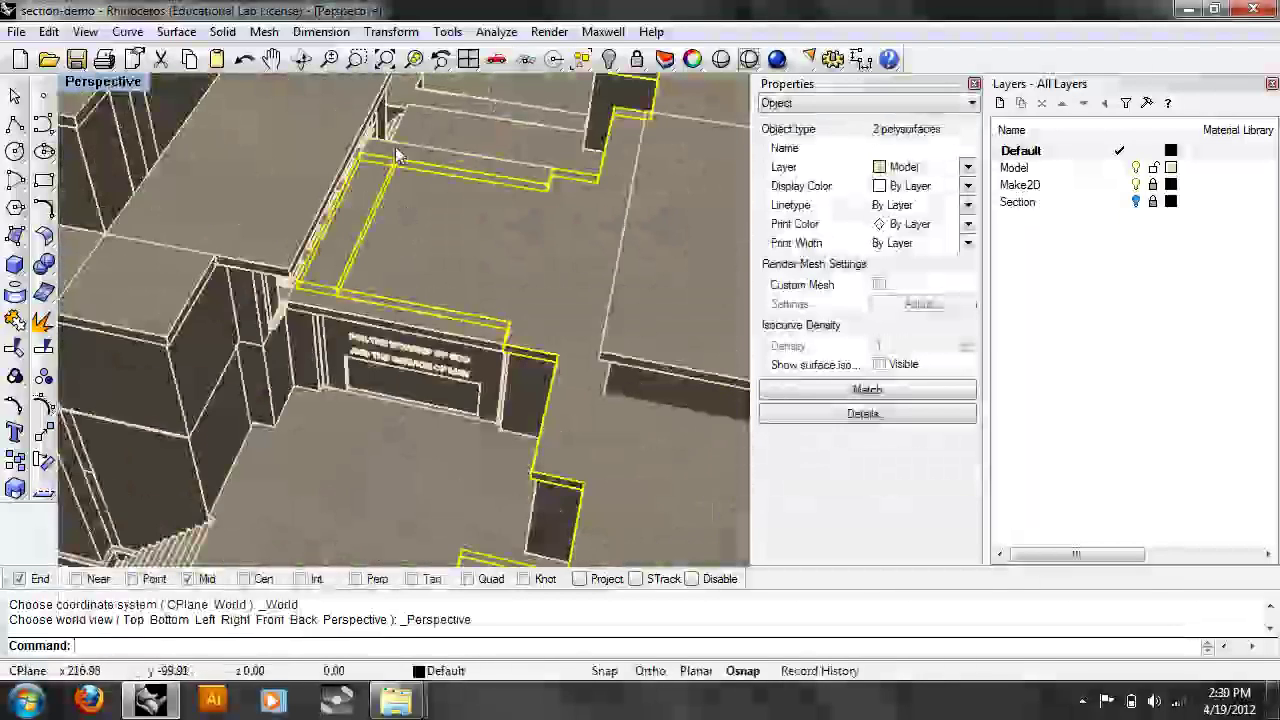
shift+click(397, 156)
shift+click(408, 322)
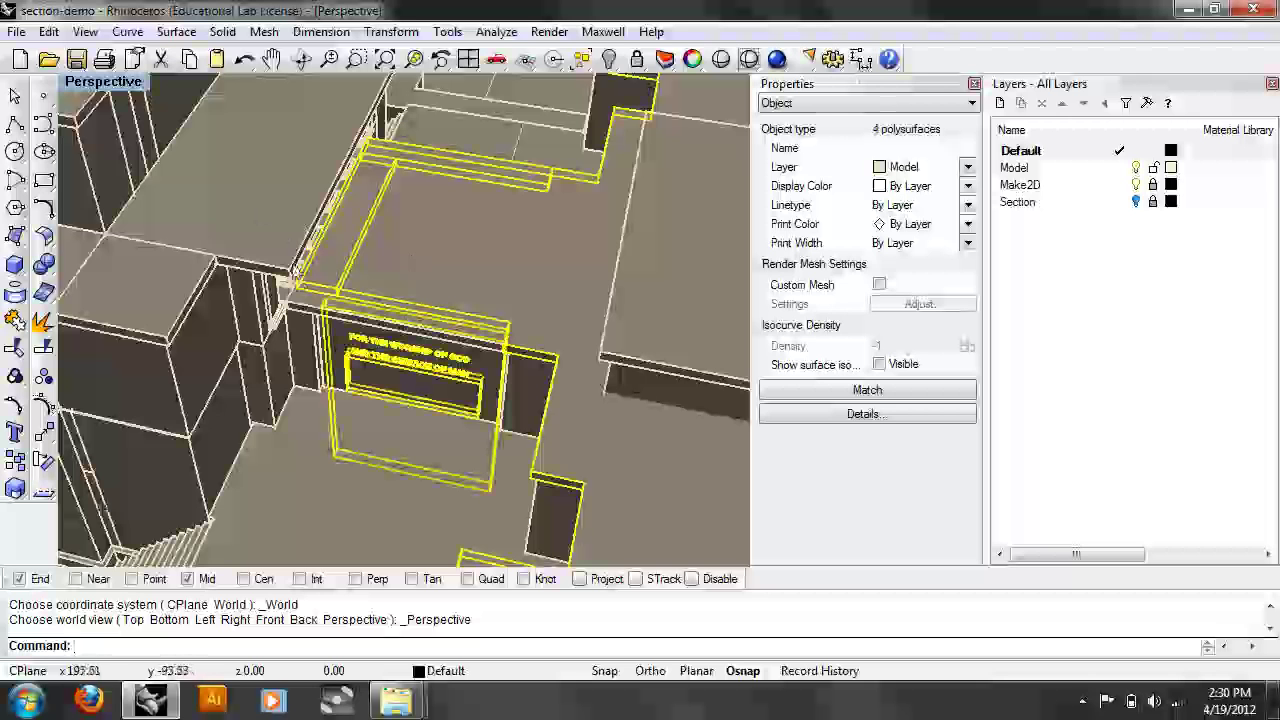
Step: Invert the selection so everything except the connecting link's roof pieces and inscribed wall is selected
click(85, 31)
mouse_move(152, 202)
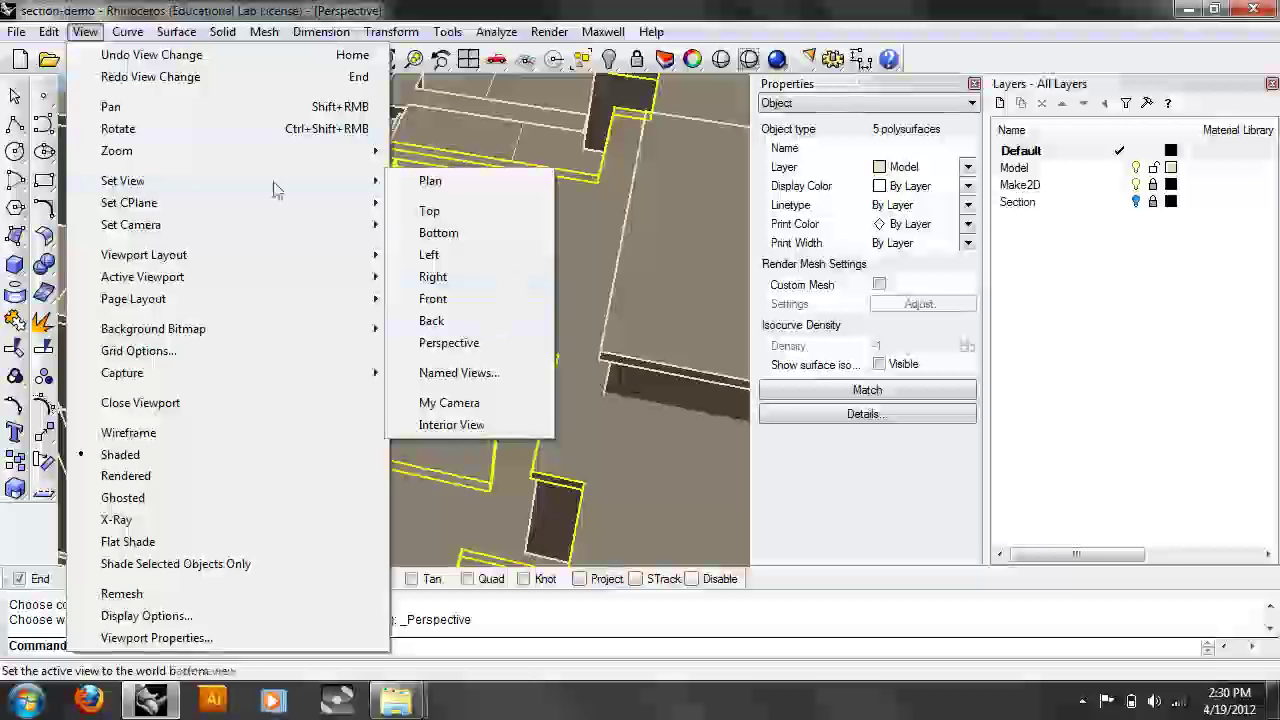
mouse_move(48, 31)
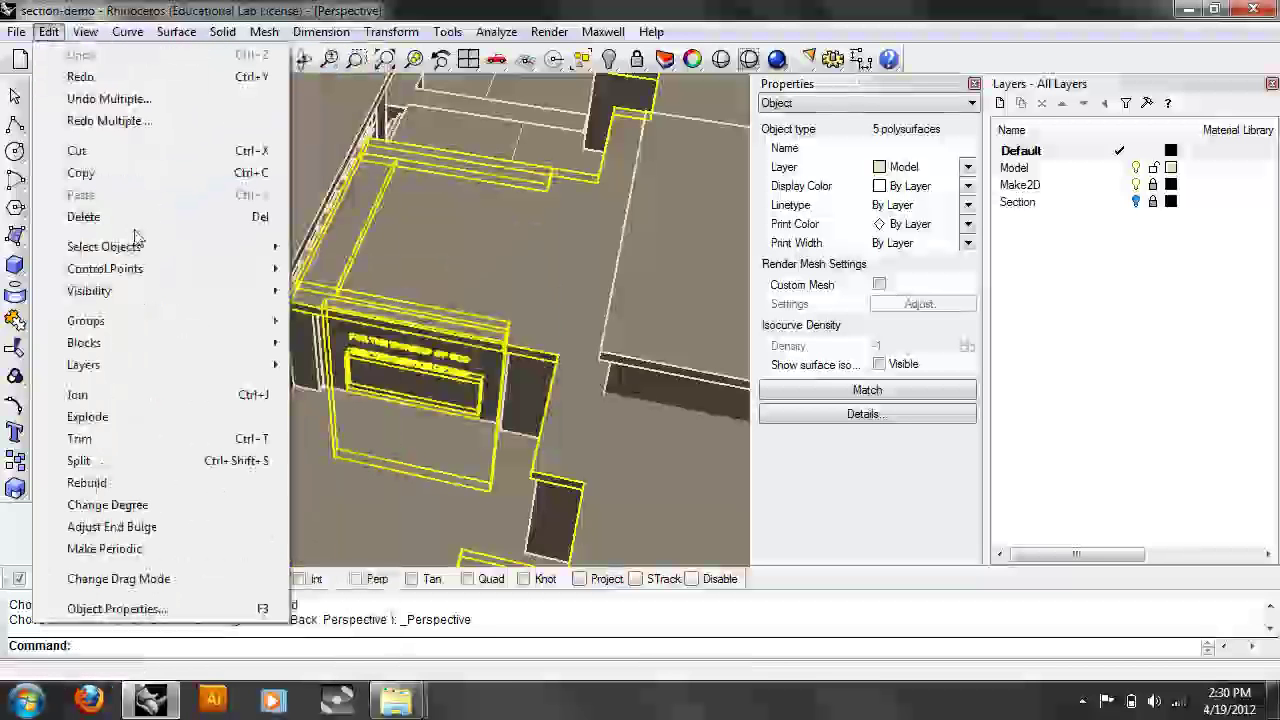
mouse_move(140, 246)
click(338, 285)
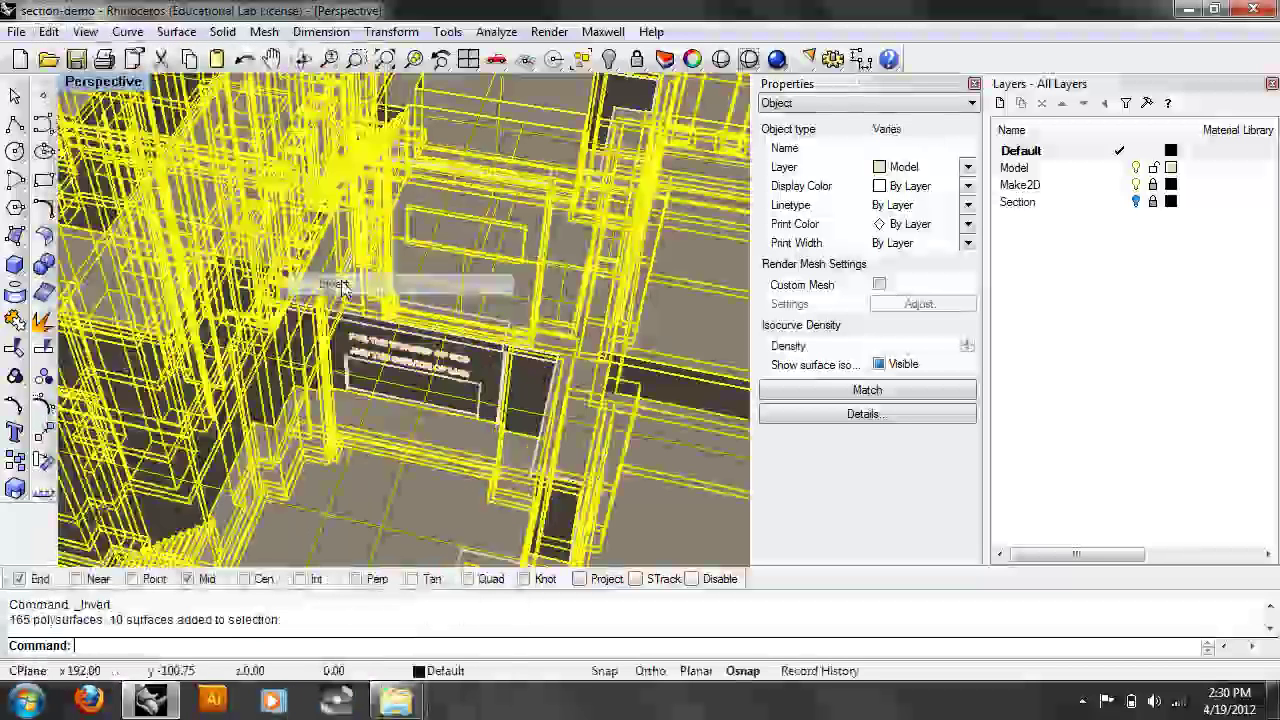
Step: Hide everything except the connecting link's roof pieces and inscribed wall, and hide that wall as well
text(Hide)
key(Return)
click(440, 394)
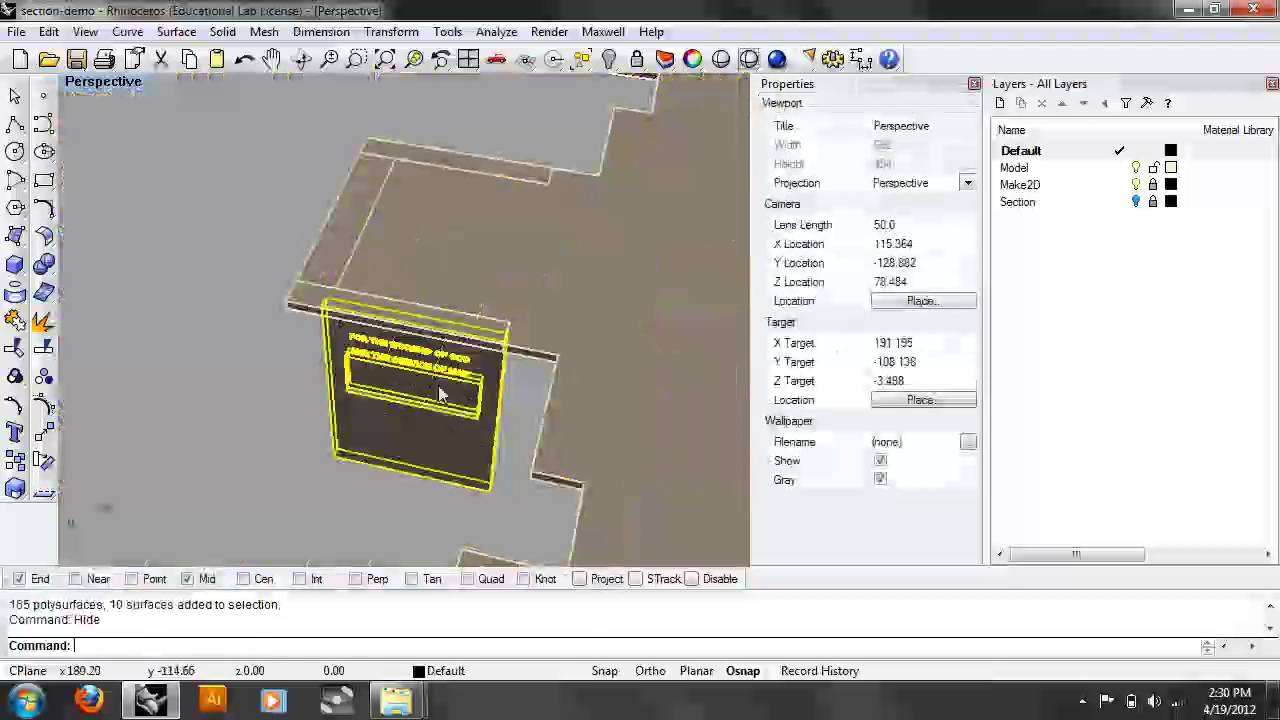
text(Hide)
key(Return)
scroll(545, 320, down, 6)
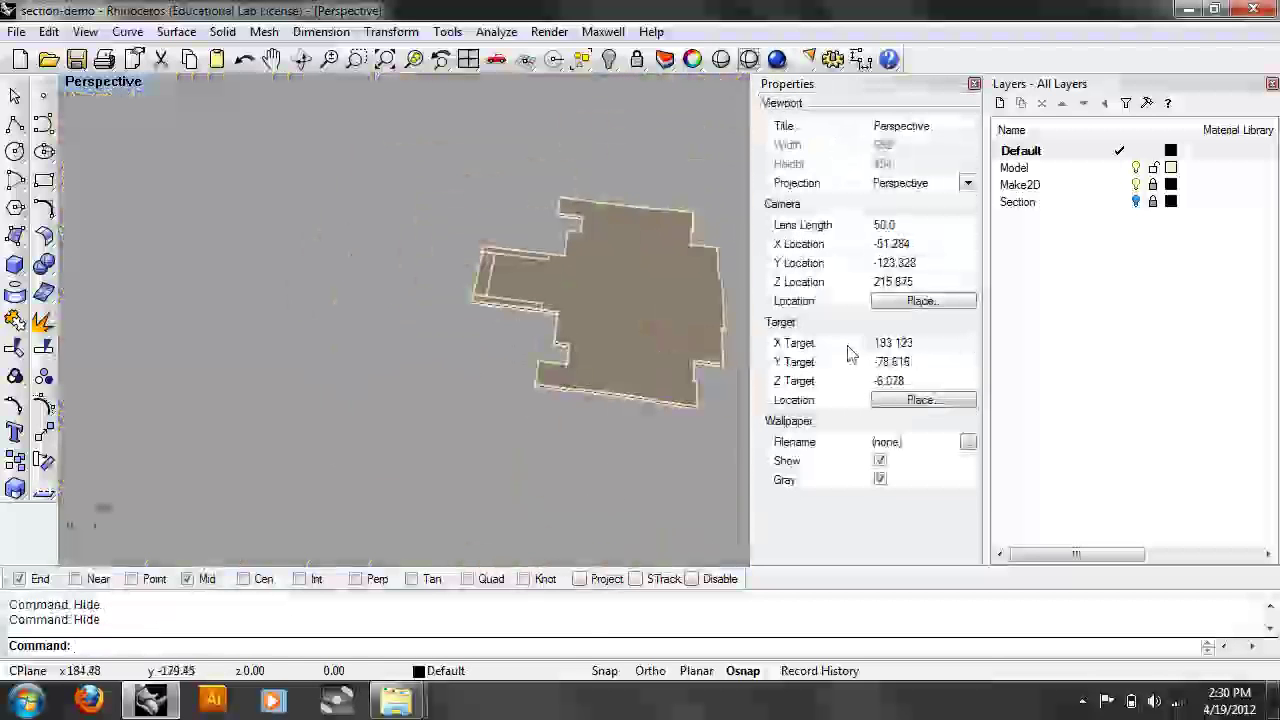
Step: Switch to the Top view and examine the isolated roof slab and edge pieces by selecting them individually
key(ctrl+F1)
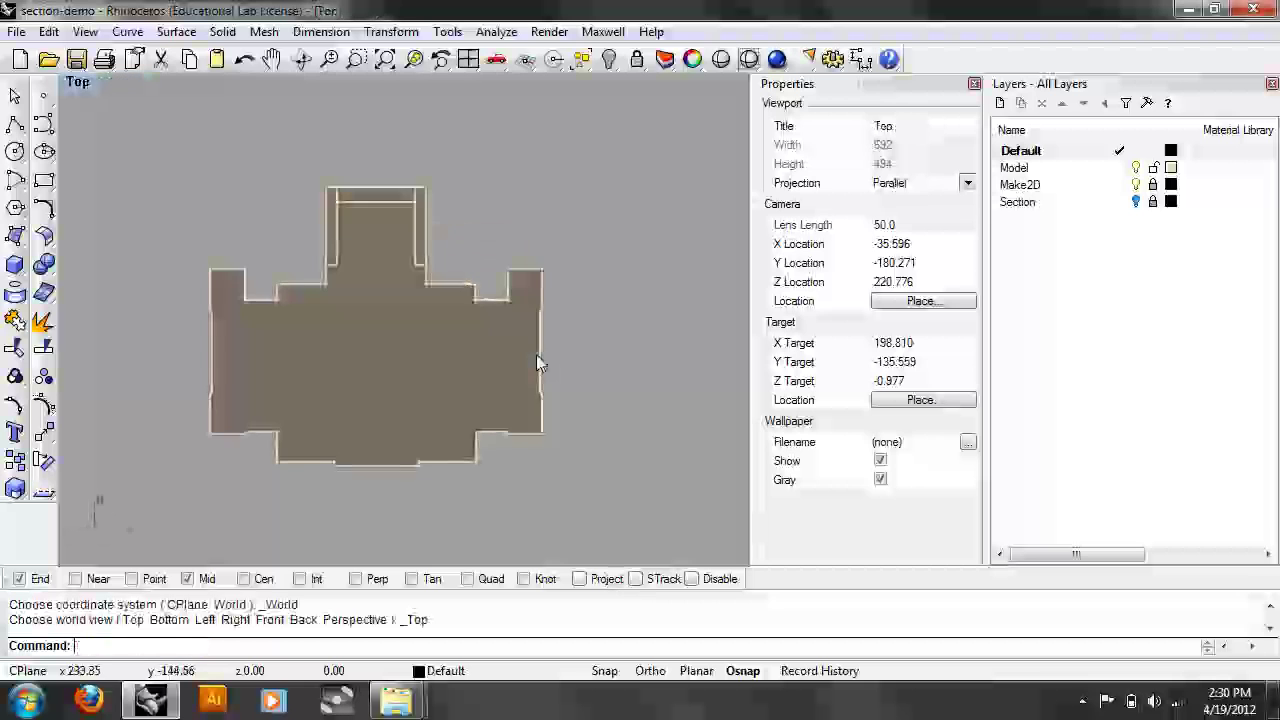
scroll(471, 368, up, 4)
click(472, 366)
scroll(360, 394, down, 3)
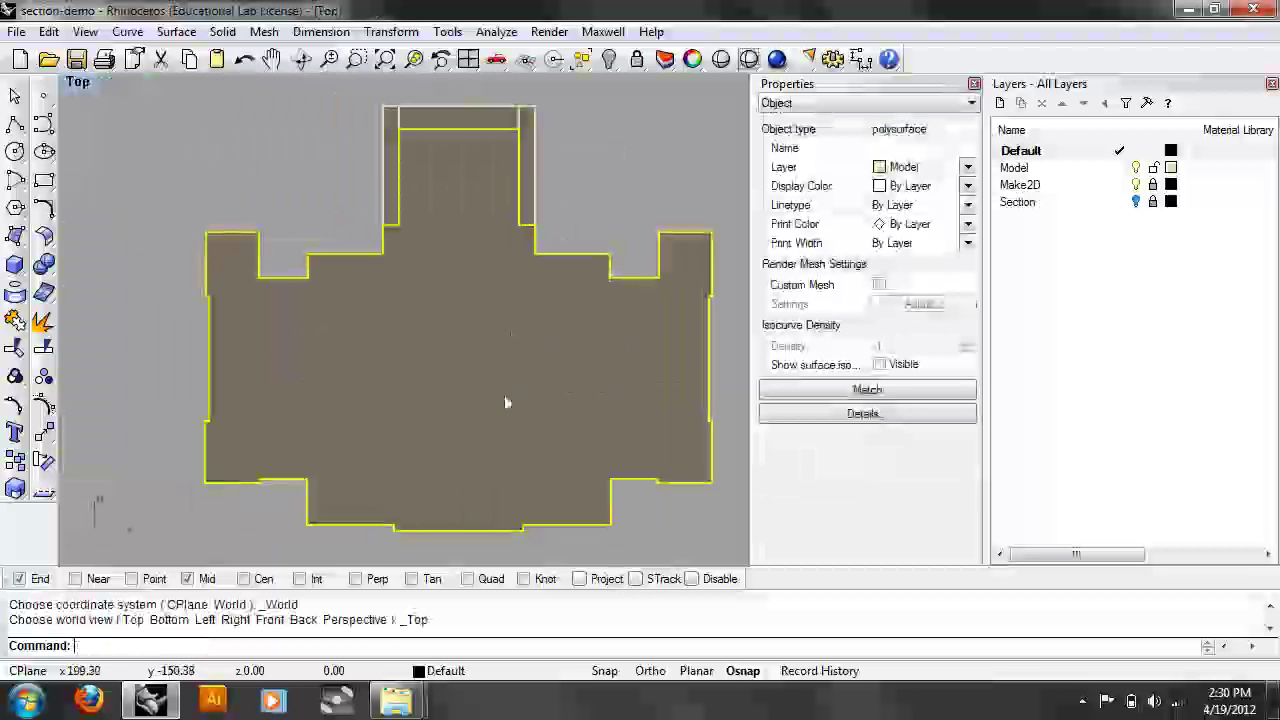
click(470, 122)
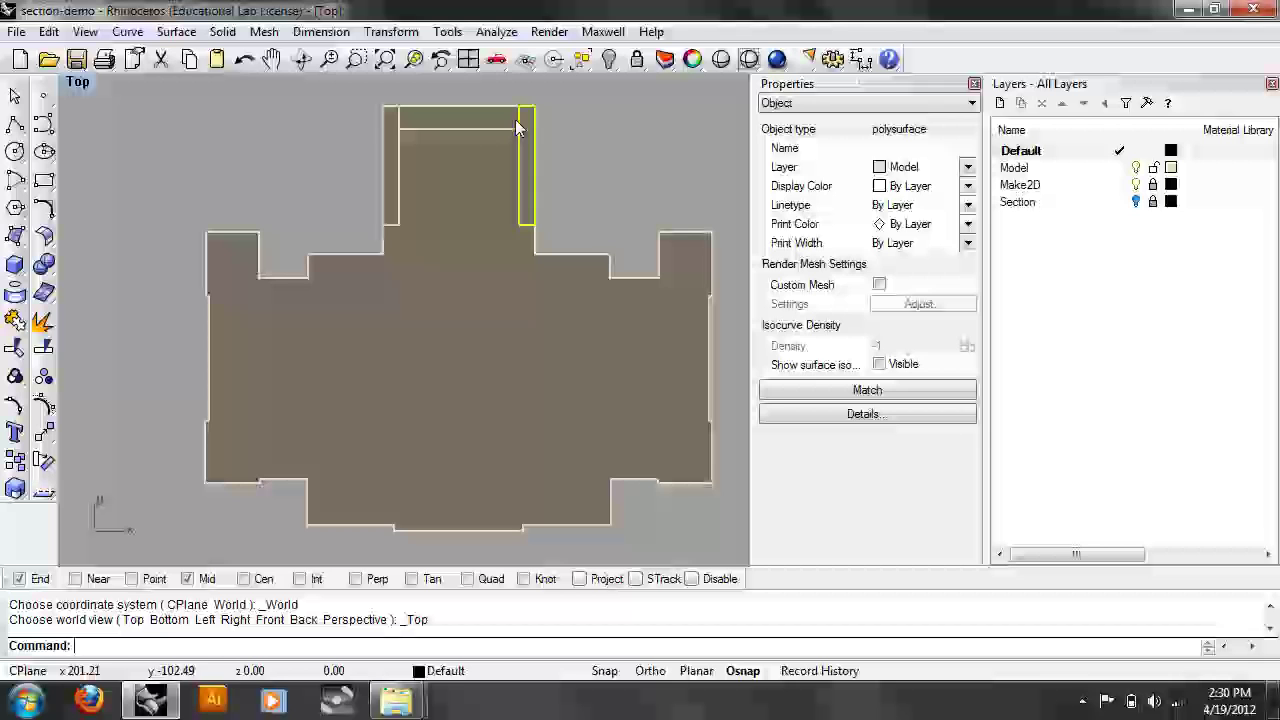
click(395, 153)
click(342, 207)
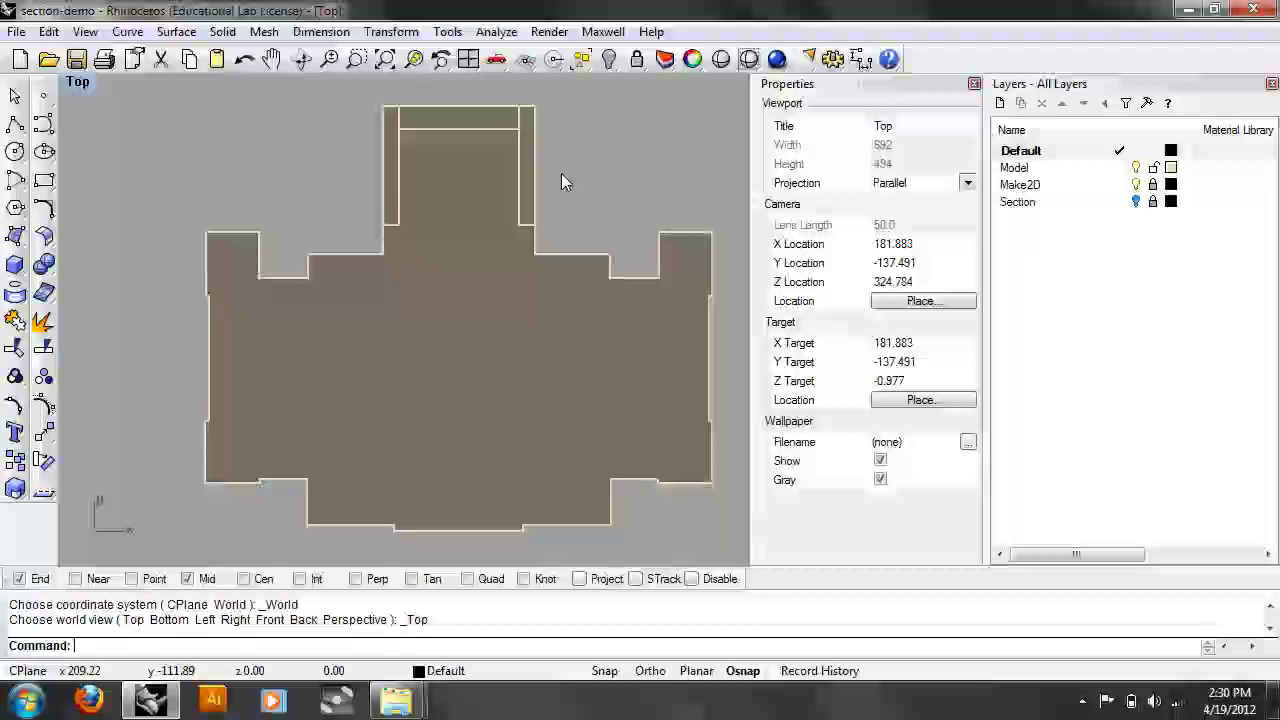
right_drag(520, 266, 476, 266)
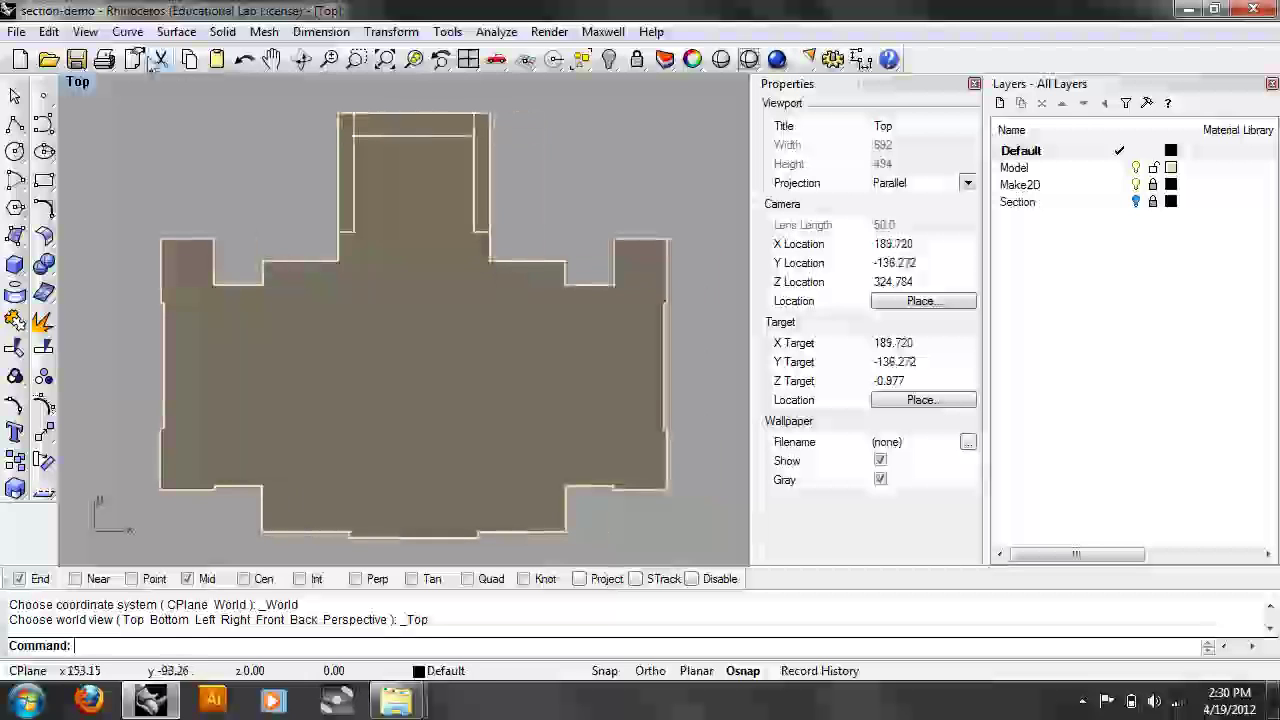
Step: Return the viewport to the Perspective view and show all hidden objects
click(77, 81)
mouse_move(120, 325)
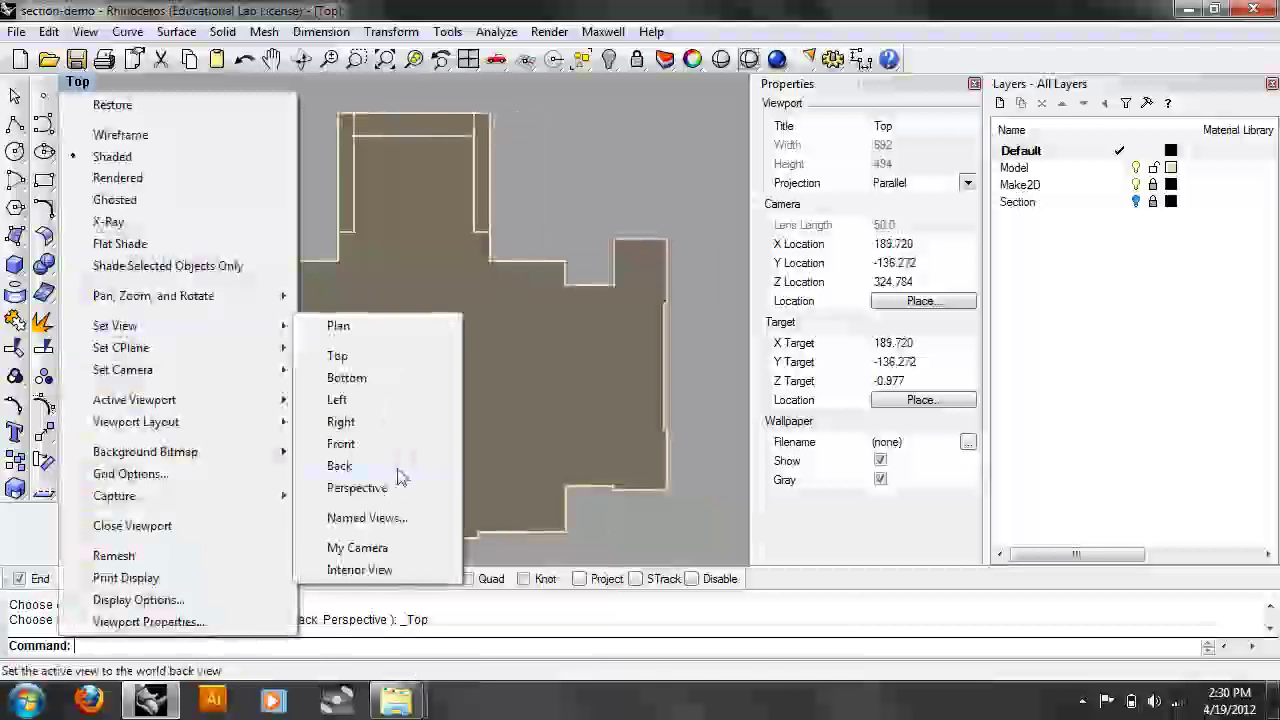
click(362, 488)
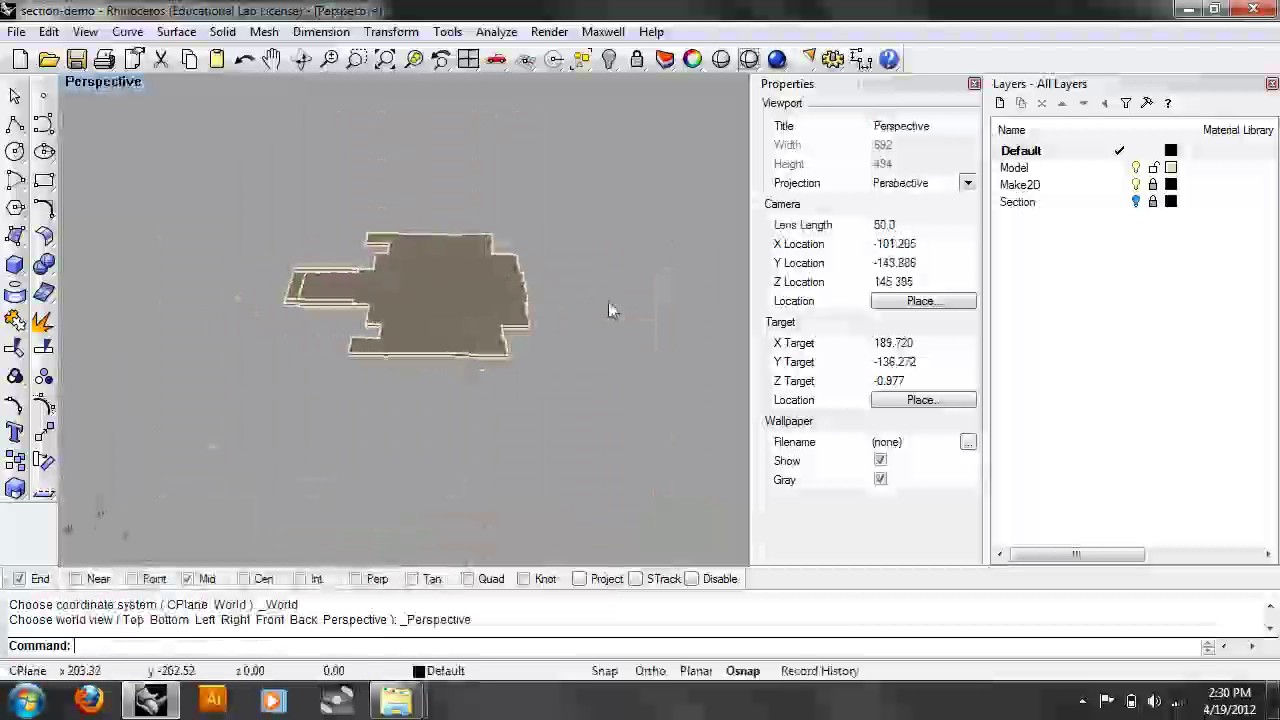
key(Return)
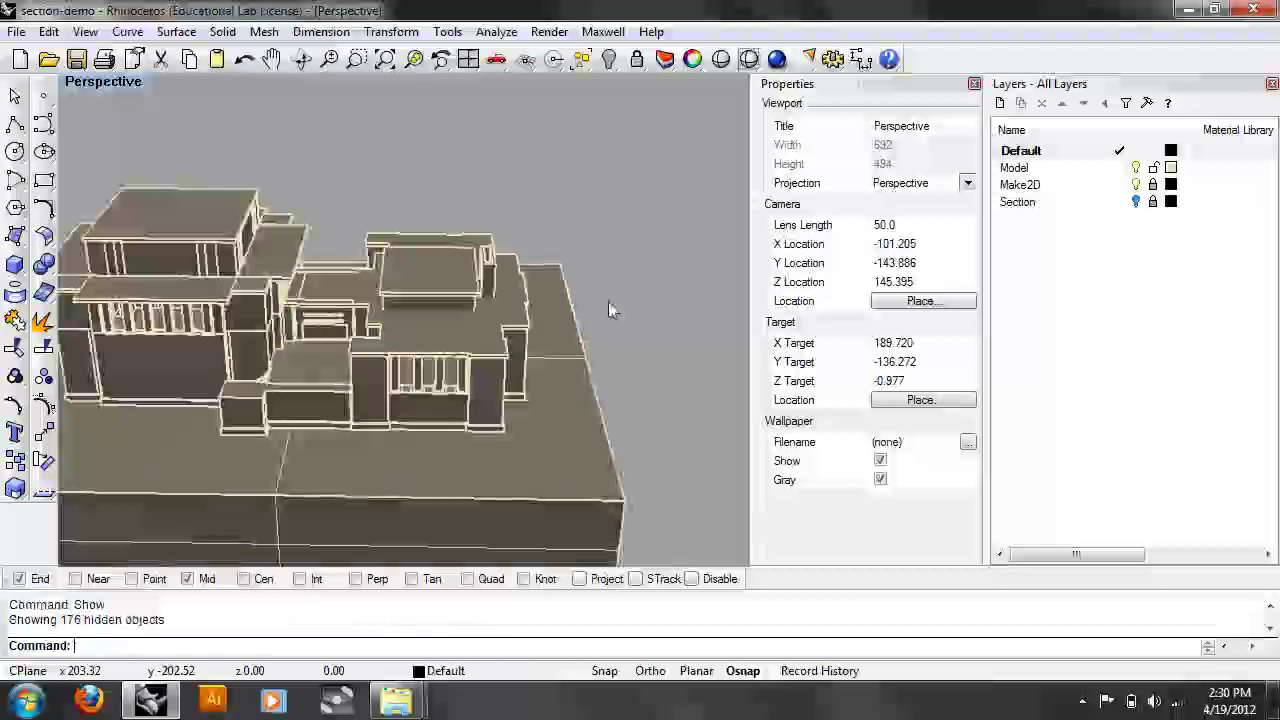
Step: Orbit around the restored building, then inspect its full plan in the Top view
right_drag(608, 301, 361, 394)
text(Top)
key(Return)
scroll(361, 390, down, 4)
right_drag(414, 367, 401, 407)
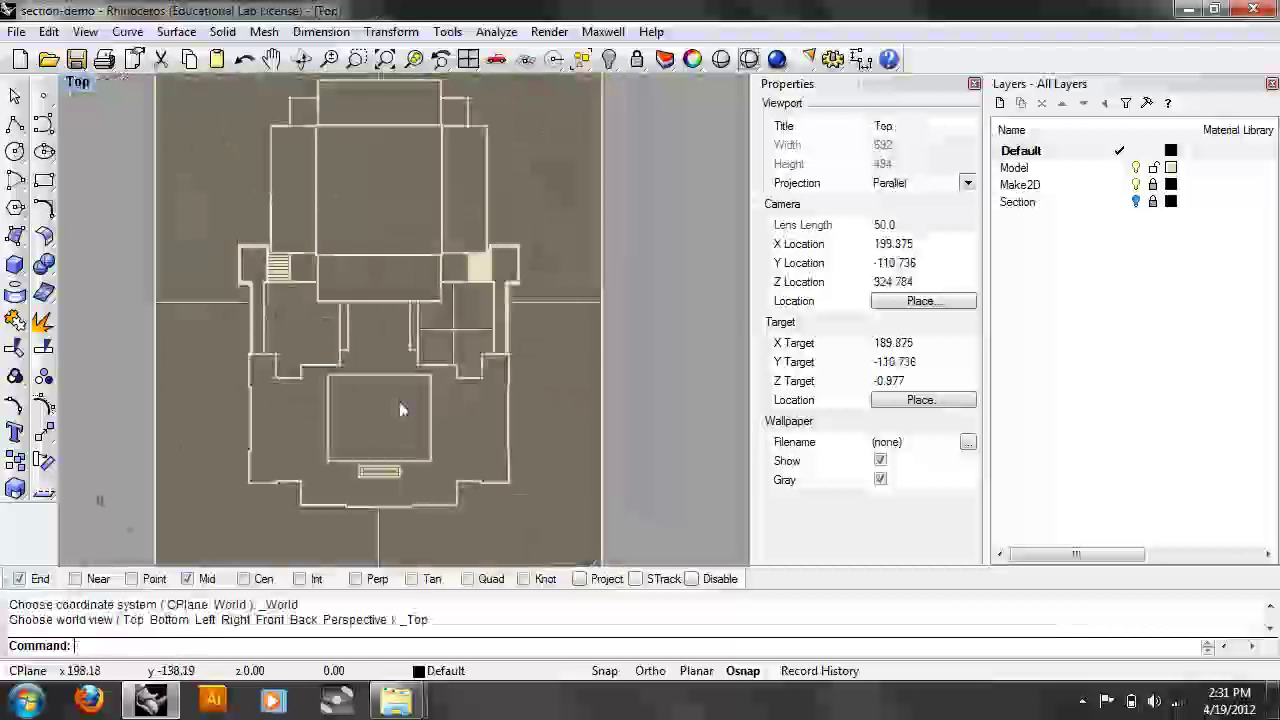
Step: Restore the four-viewport layout, set the shaded plan viewport to Perspective, and bring its view close to the building's columns
double_click(85, 88)
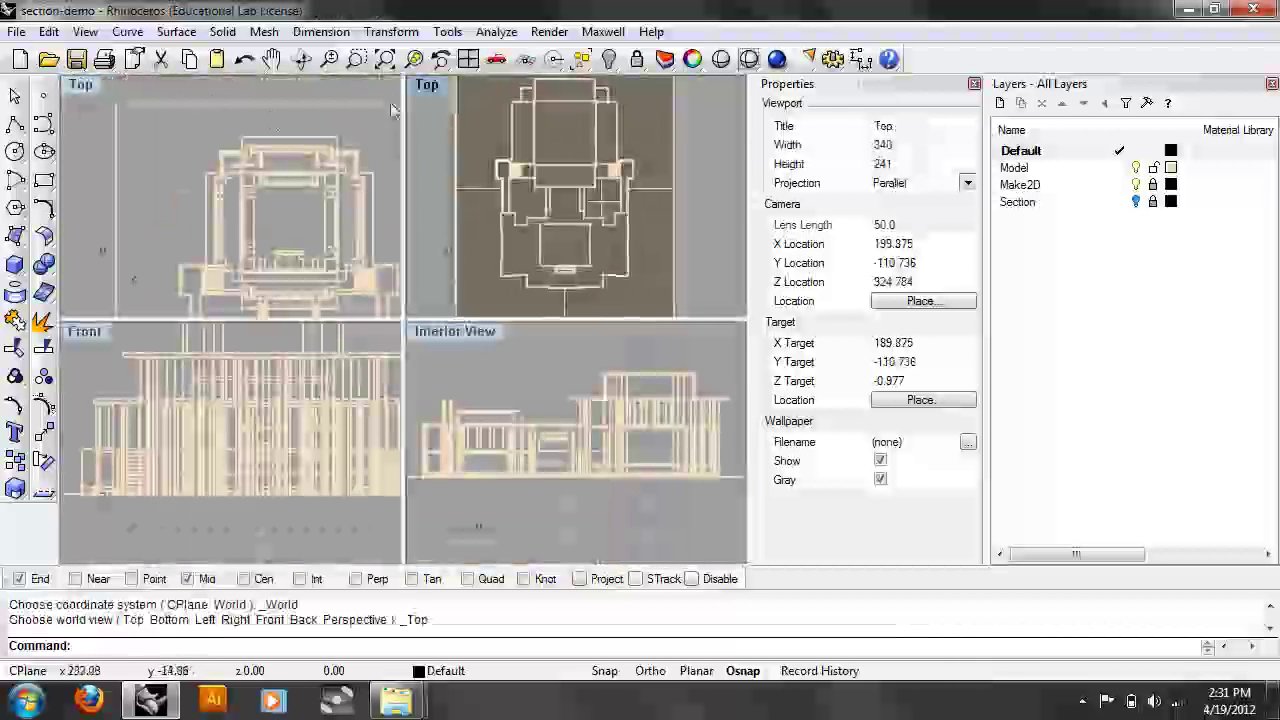
click(427, 86)
mouse_move(560, 328)
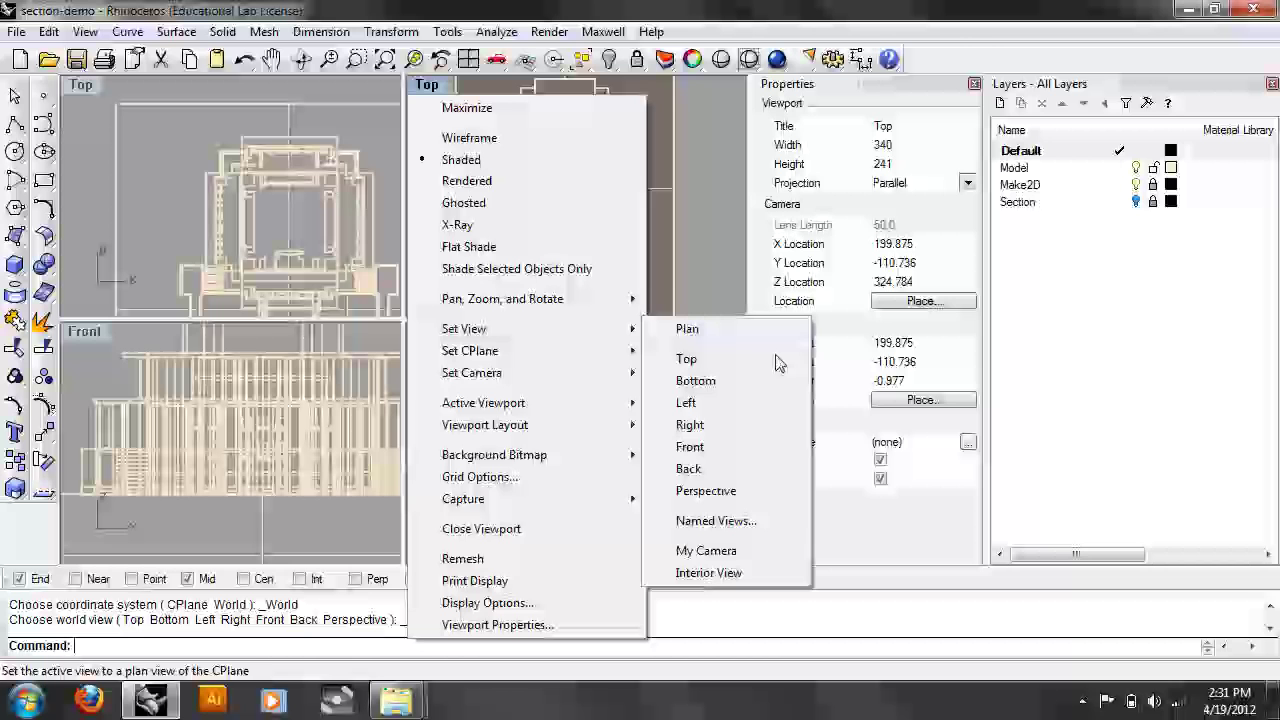
click(745, 491)
right_drag(558, 196, 565, 165)
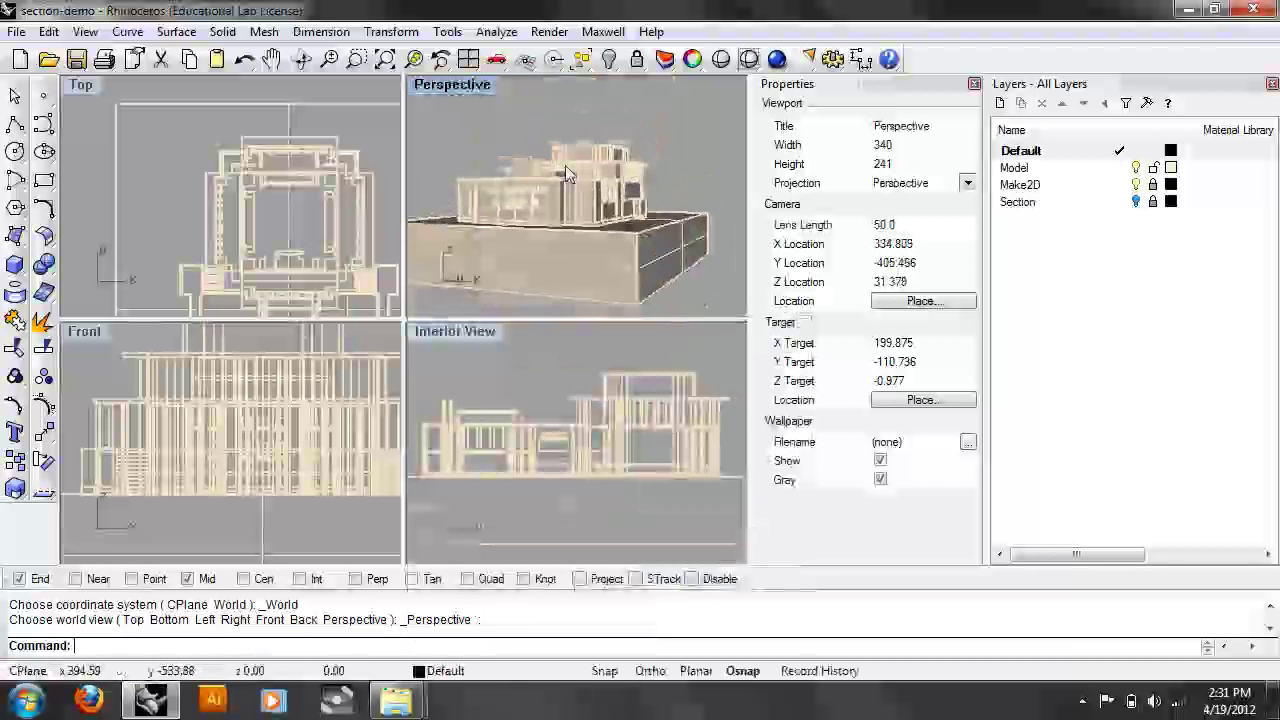
scroll(568, 182, up, 14)
right_drag(585, 211, 546, 202)
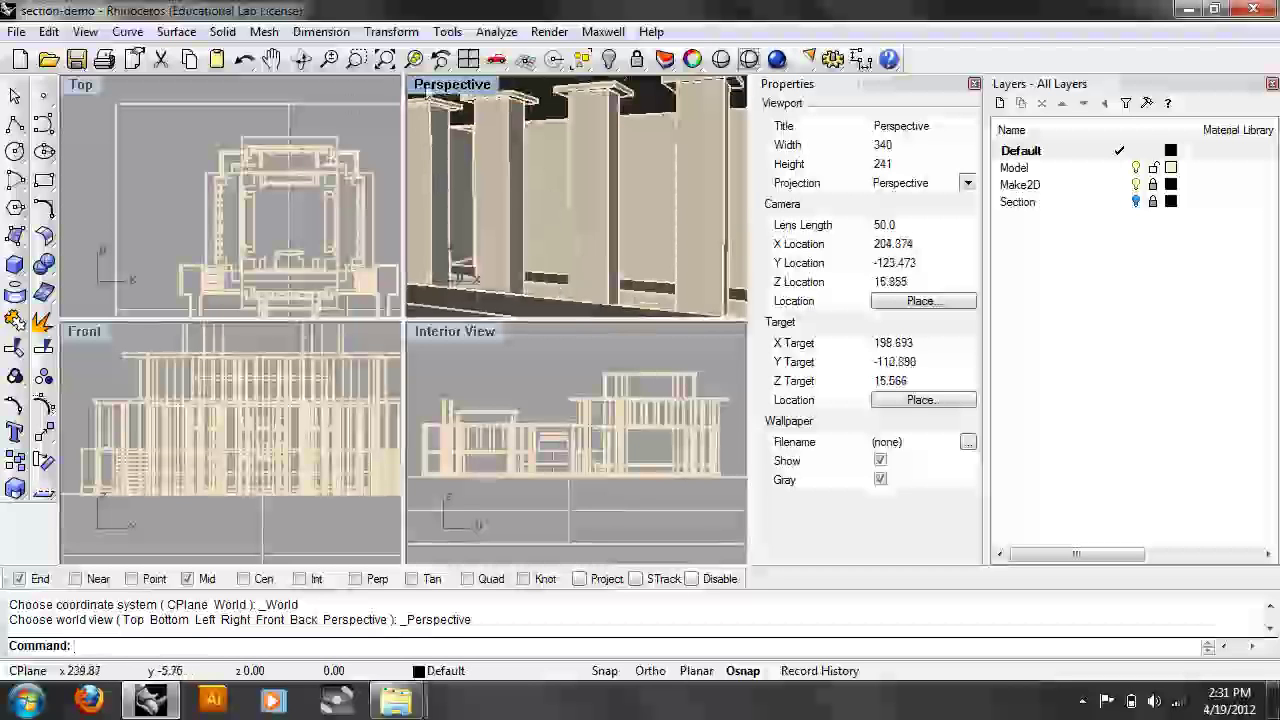
Step: Show the Perspective viewport's camera object in the other viewports
click(88, 31)
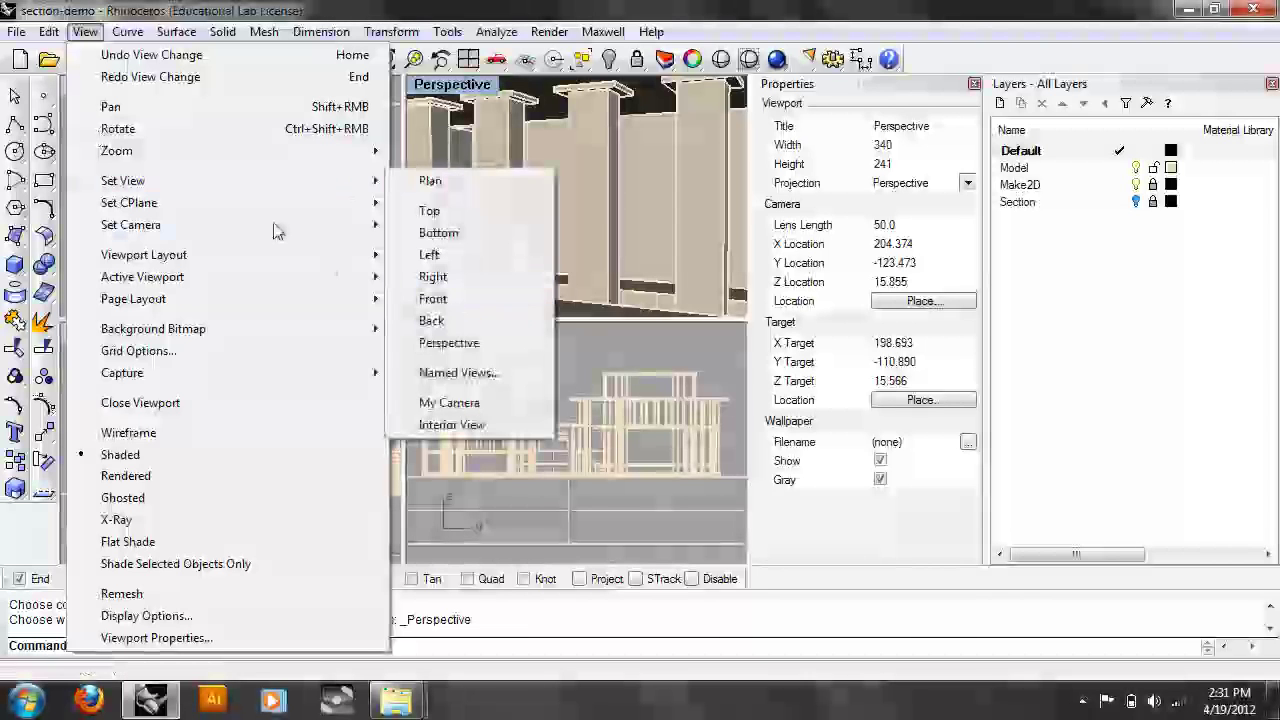
mouse_move(184, 180)
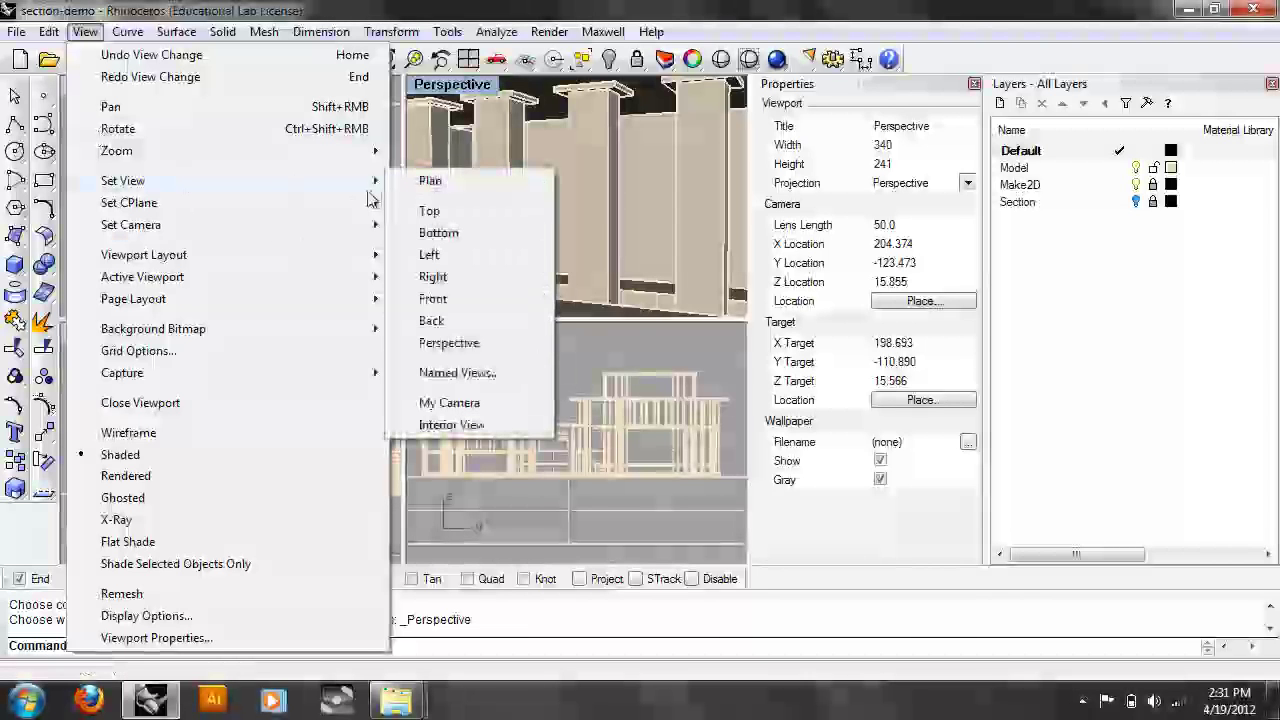
mouse_move(342, 236)
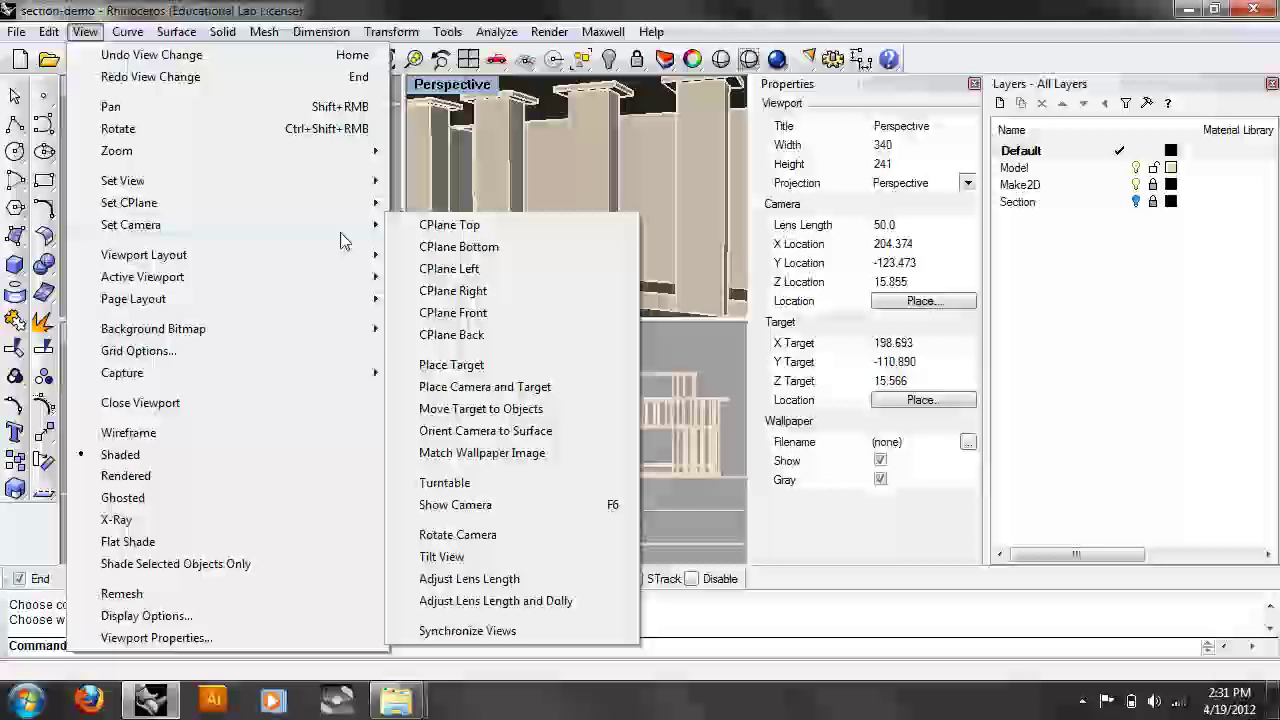
click(455, 506)
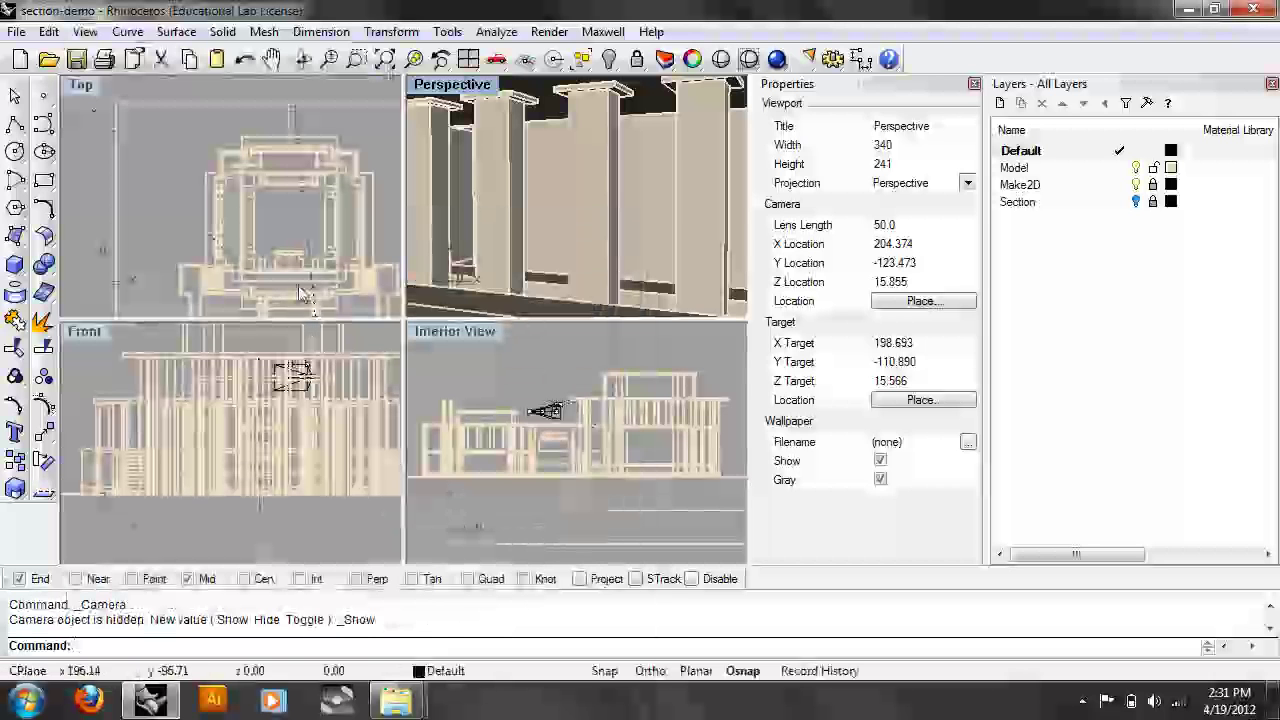
Step: Move the camera point into the taller building at floor level in the Interior View, and disable object snaps
right_drag(551, 435, 508, 402)
drag(508, 402, 706, 452)
click(729, 580)
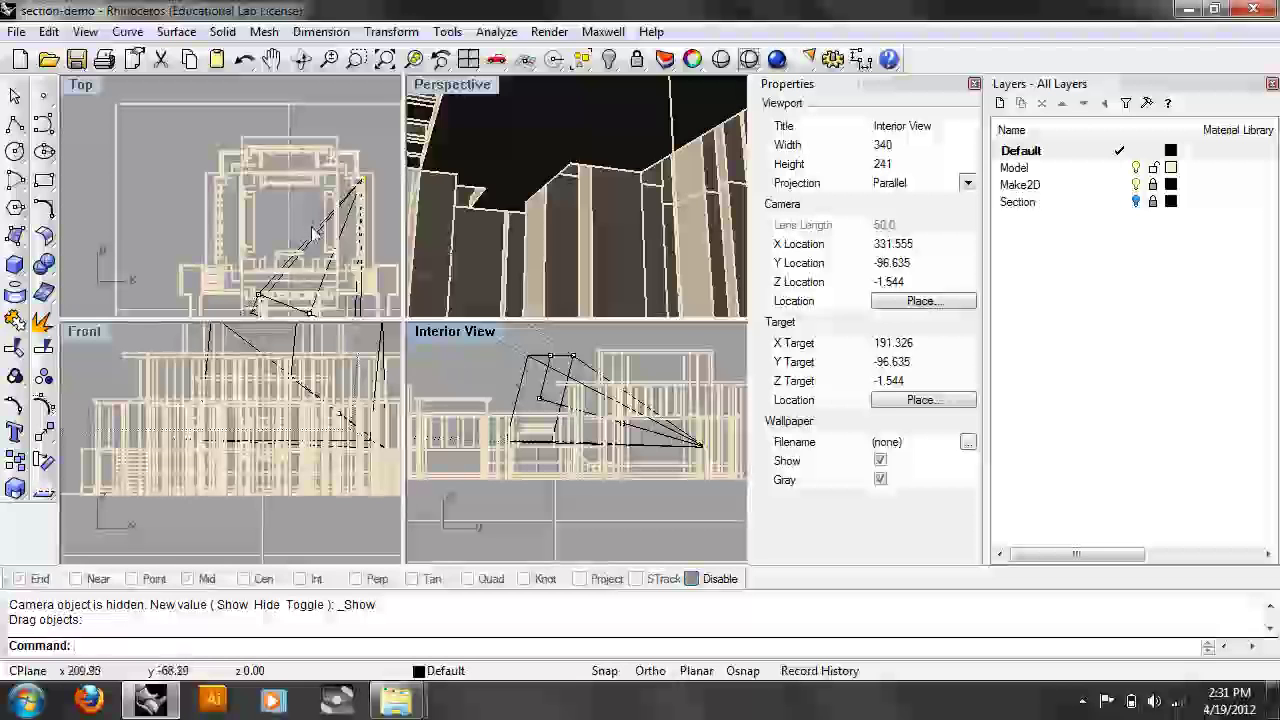
Step: Lock the Model layer and reposition the camera point beside the main hall's far wall in the Top view
scroll(337, 165, up, 5)
right_drag(337, 165, 305, 180)
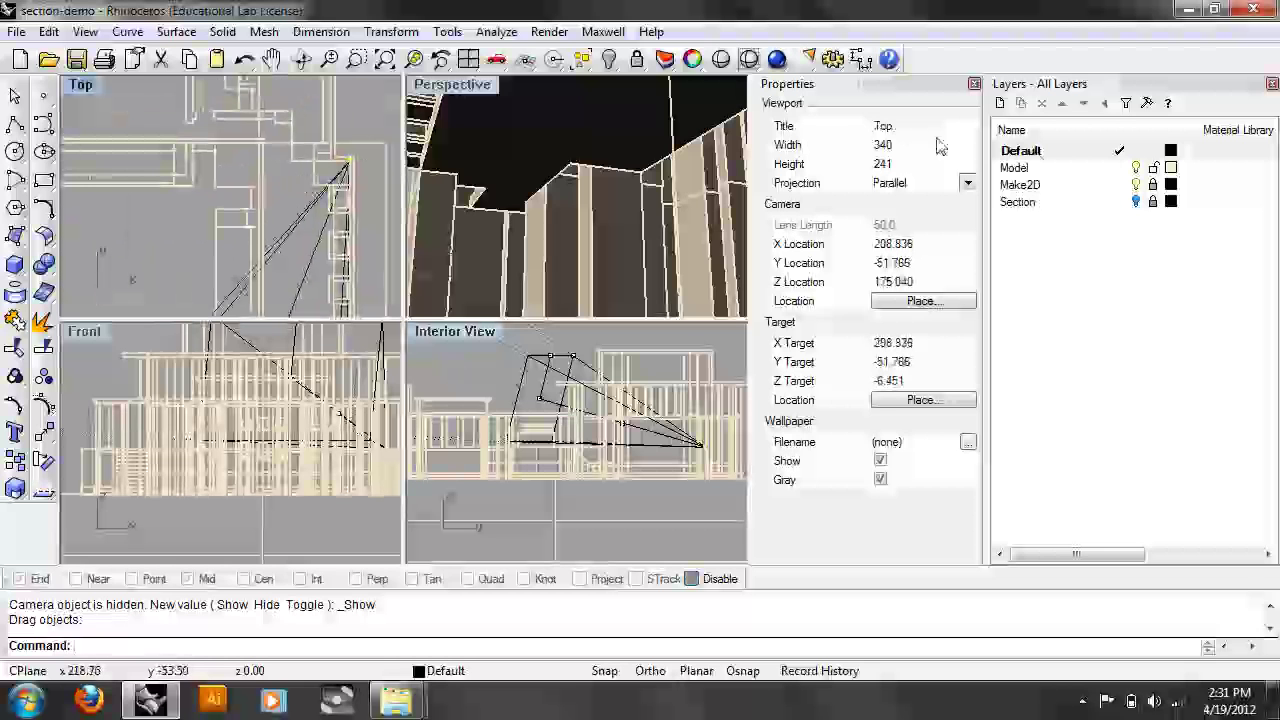
click(1153, 168)
drag(343, 175, 137, 97)
right_drag(137, 97, 283, 188)
drag(283, 188, 173, 210)
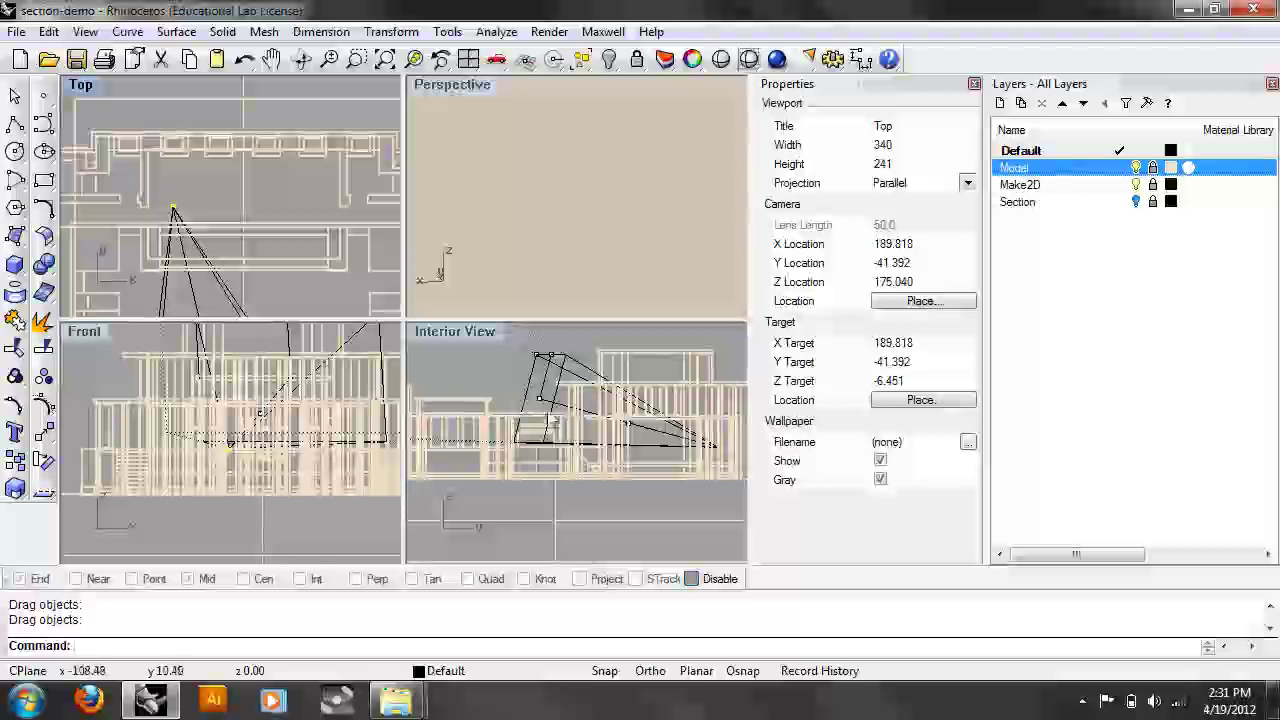
Step: Move the camera target in the Interior View down into the main hall, slightly above the camera's height
drag(540, 400, 577, 196)
drag(635, 439, 636, 440)
right_drag(258, 440, 205, 485)
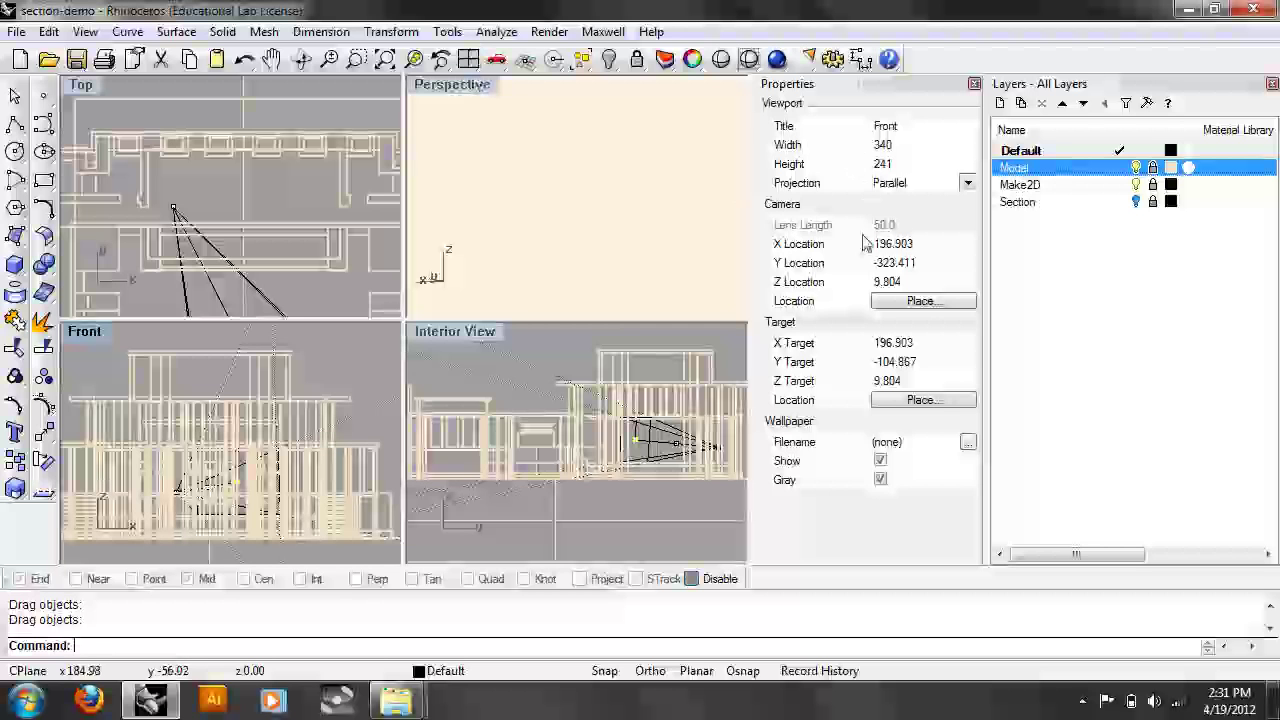
Step: Set the Perspective camera's lens length to 25
click(575, 102)
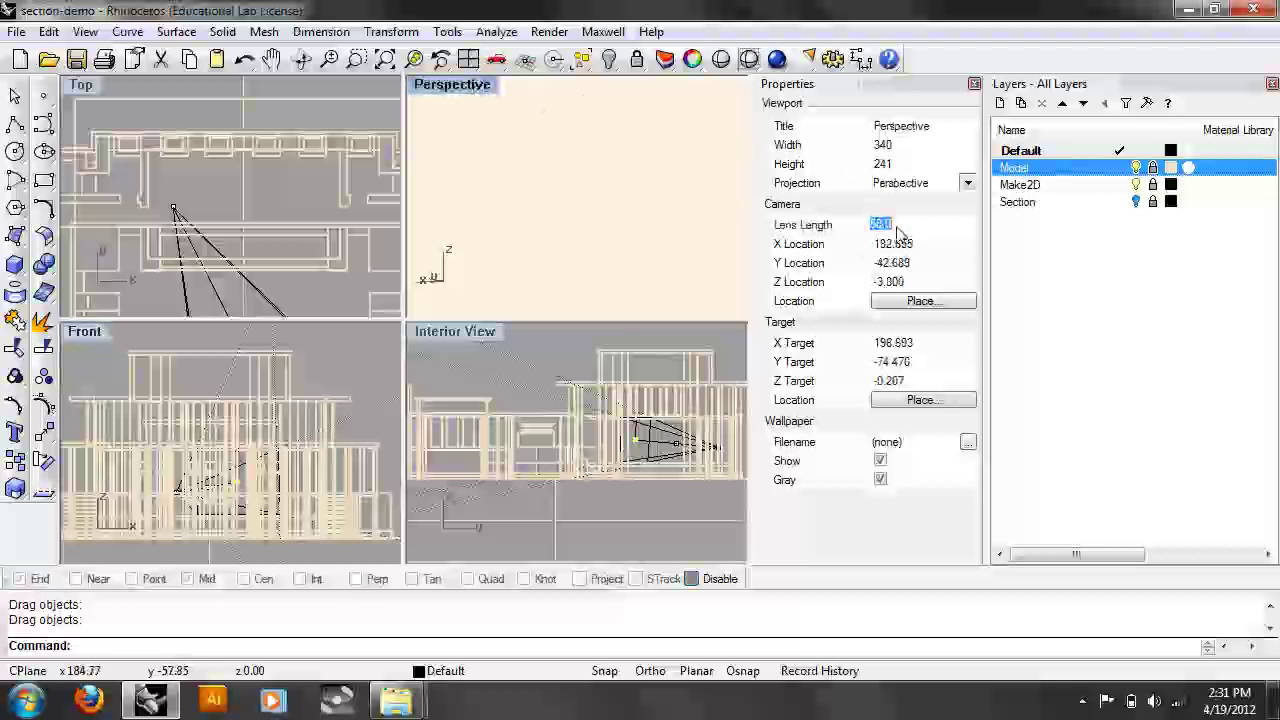
text(25)
key(Return)
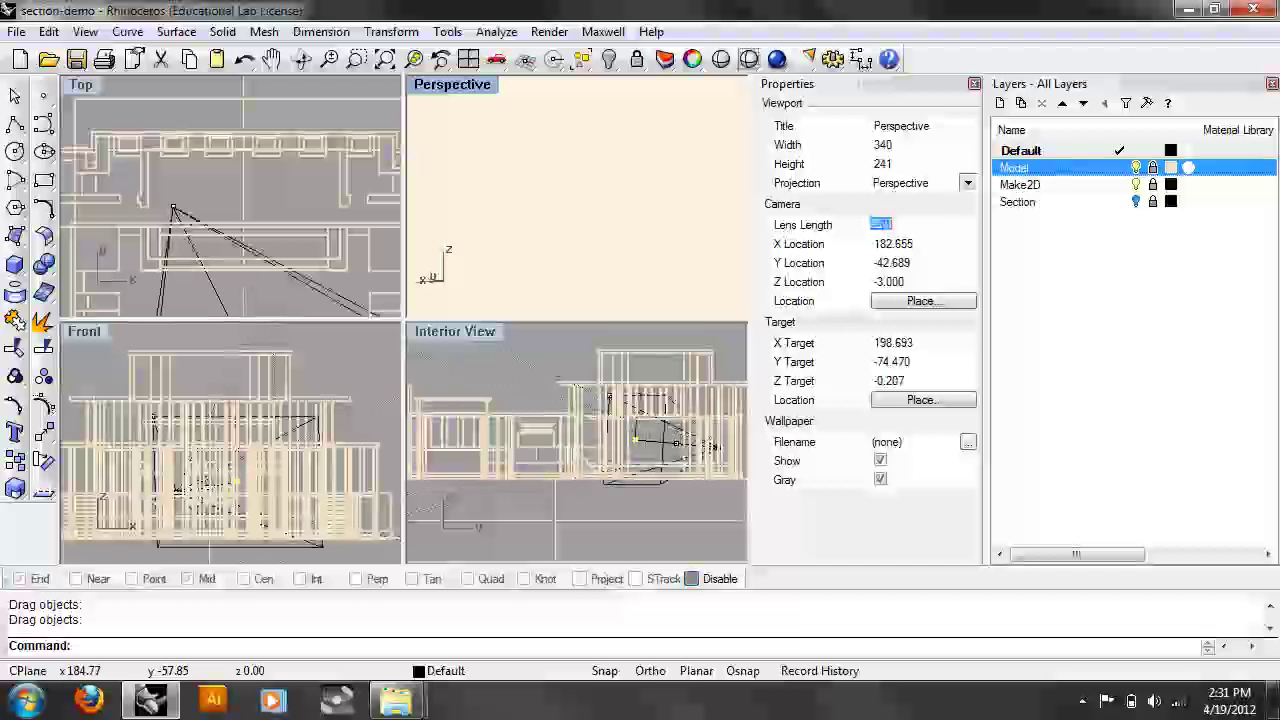
Step: Move the camera point in the Top view to the stair side of the main hall, facing across the room
right_drag(372, 238, 205, 158)
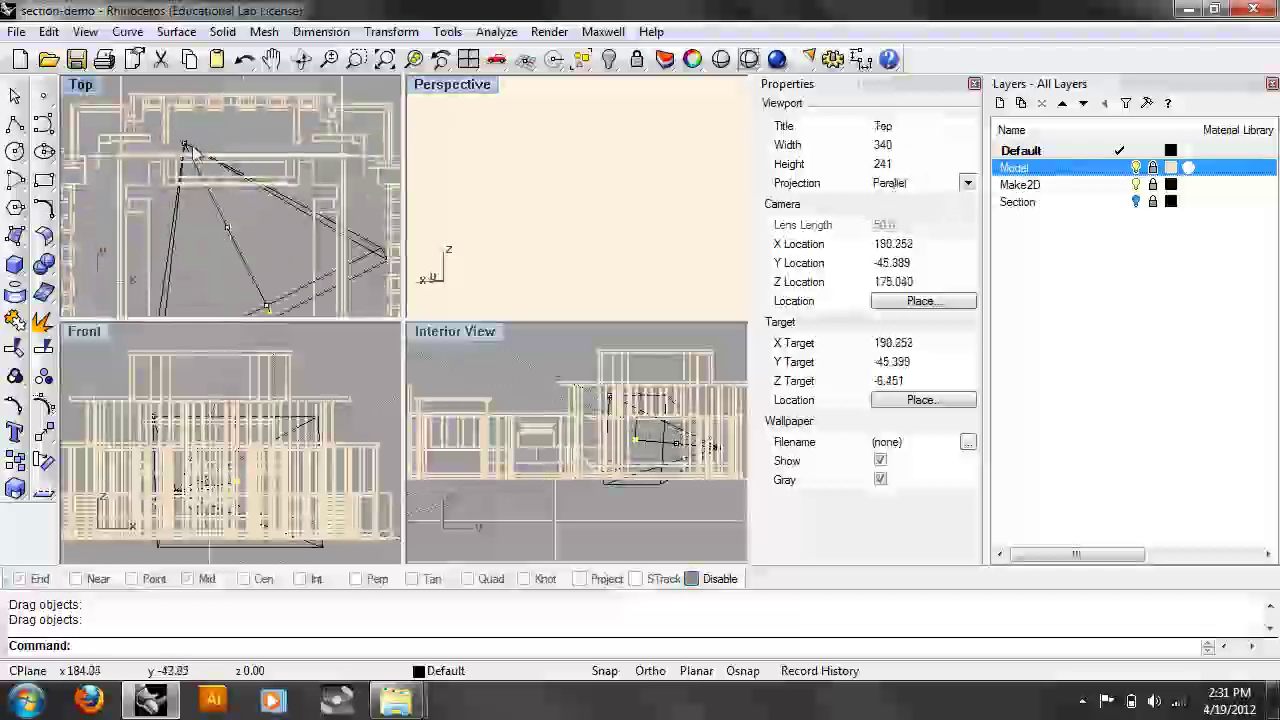
drag(185, 147, 330, 270)
right_drag(221, 258, 194, 98)
mouse_move(316, 156)
mouse_down()
mouse_move(350, 190)
mouse_move(321, 150)
mouse_move(330, 158)
mouse_up()
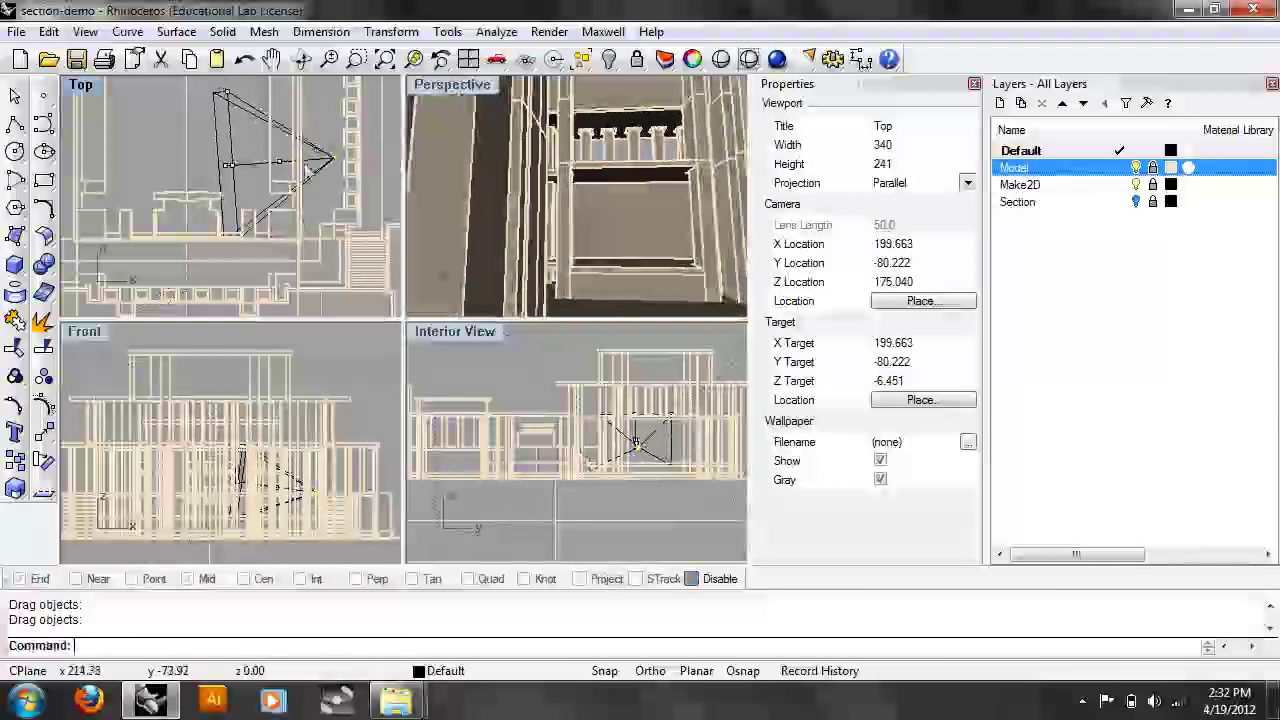
Step: Aim the camera target in the Top view at about X 183.3, Y -58.9, and check the interior in an enlarged Perspective view
right_drag(305, 172, 315, 208)
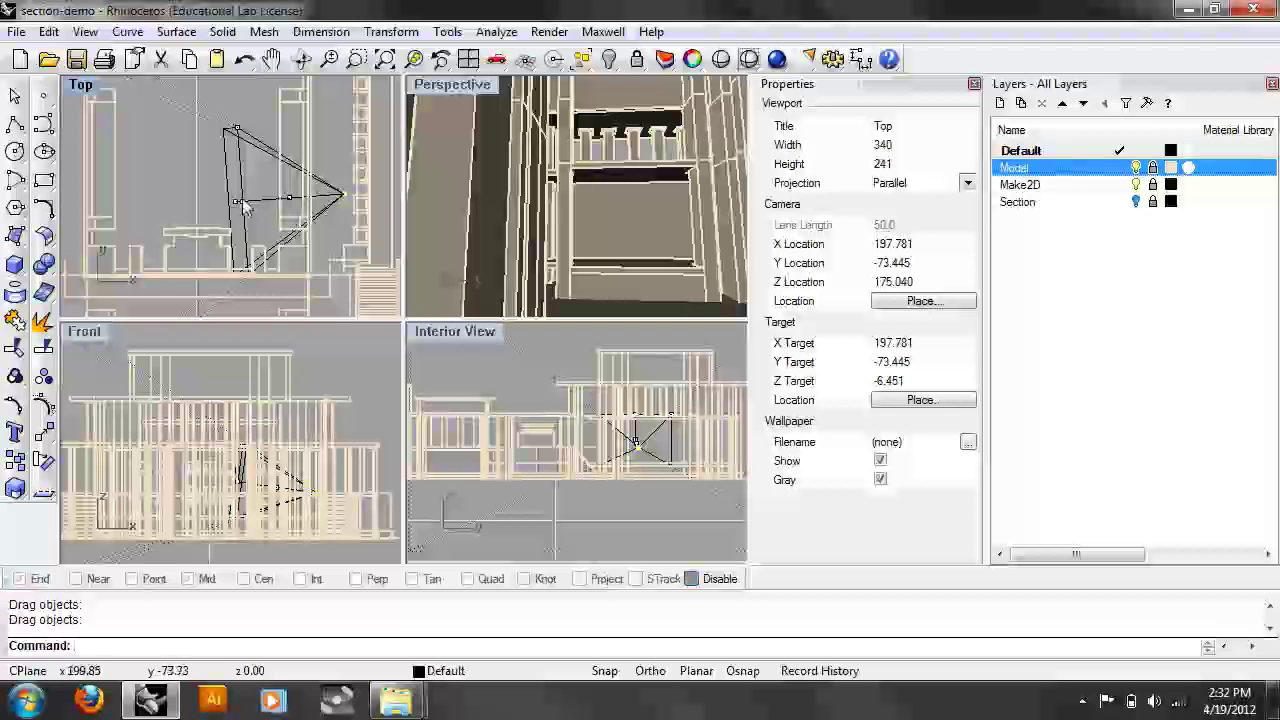
click(244, 203)
click(320, 249)
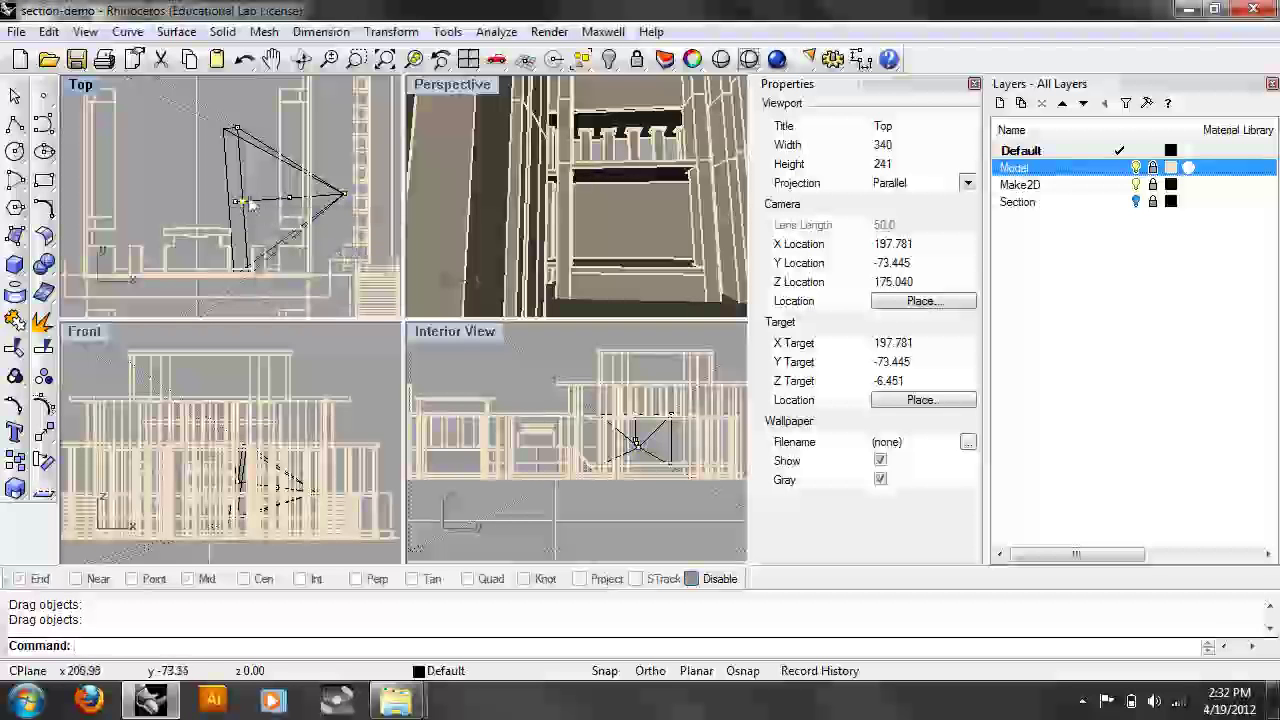
scroll(229, 362, up, 5)
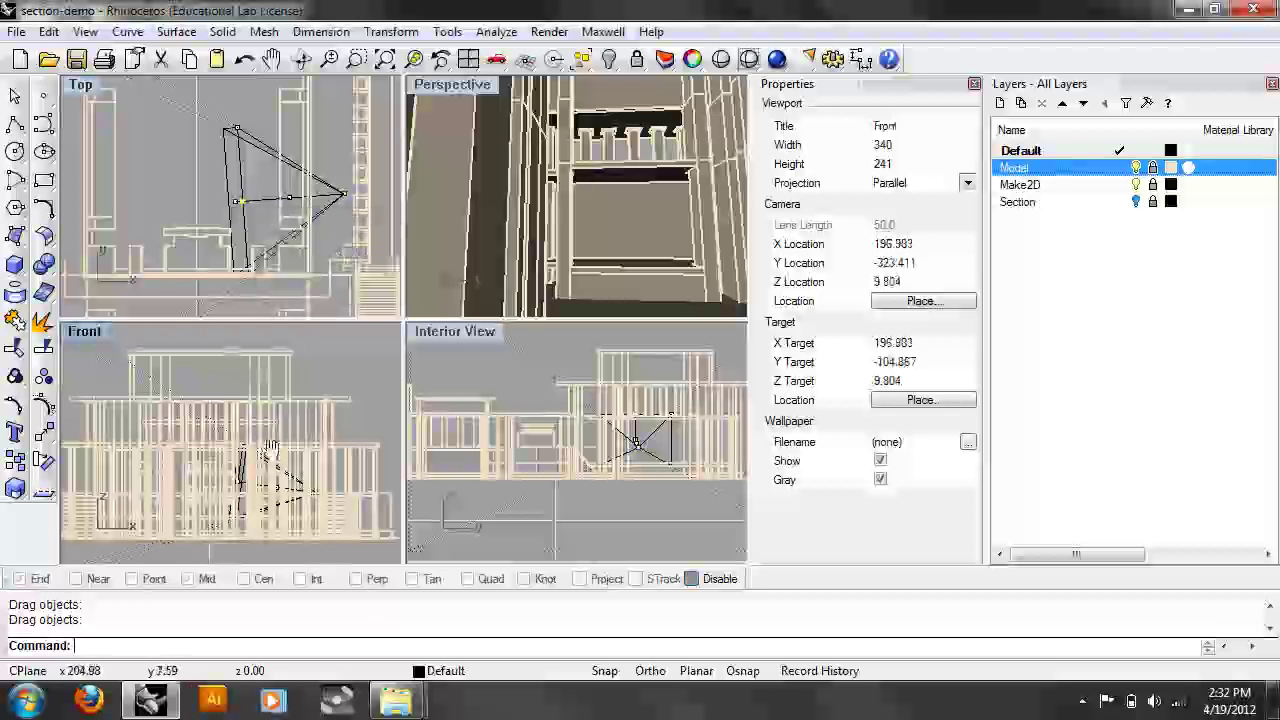
right_drag(233, 209, 281, 258)
drag(288, 257, 204, 168)
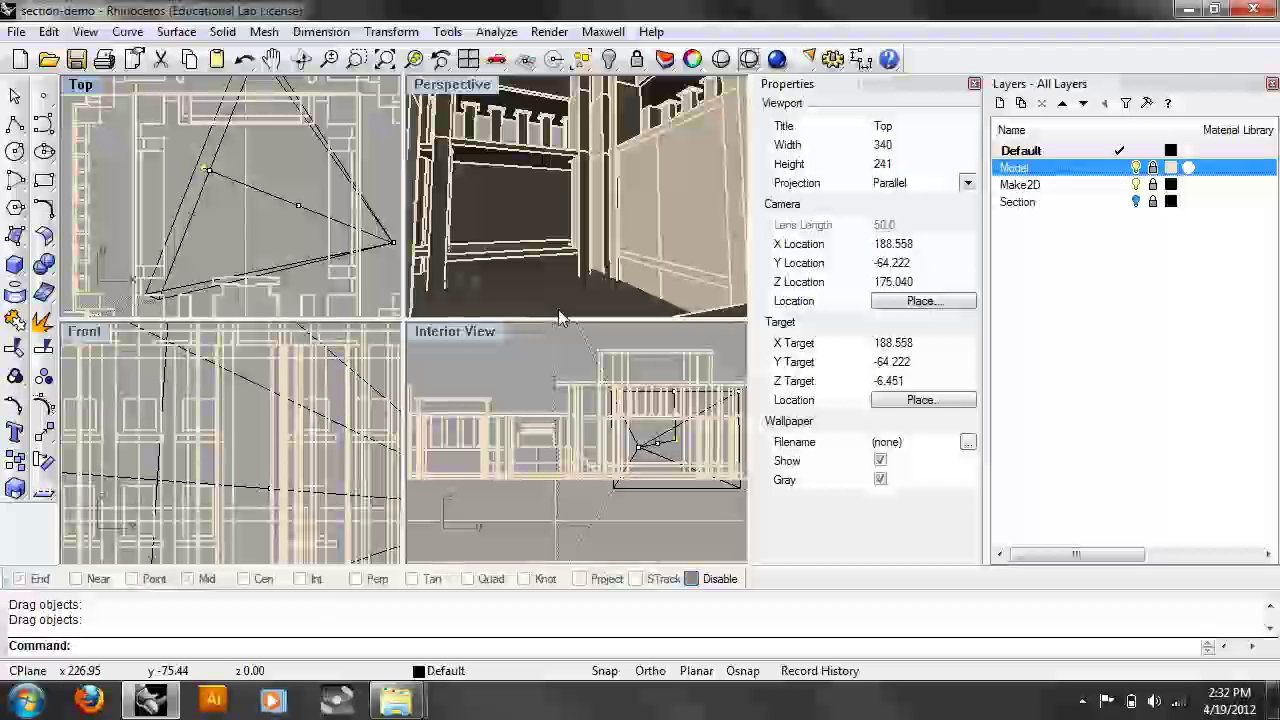
double_click(447, 85)
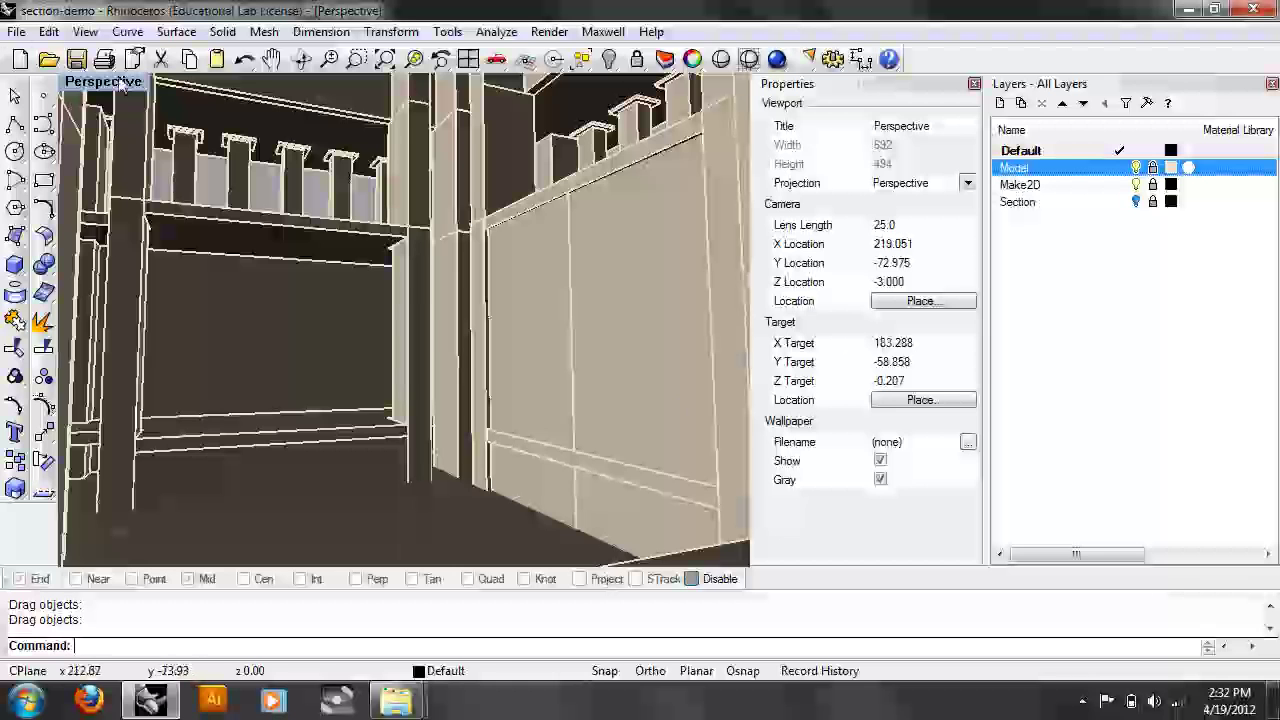
double_click(120, 84)
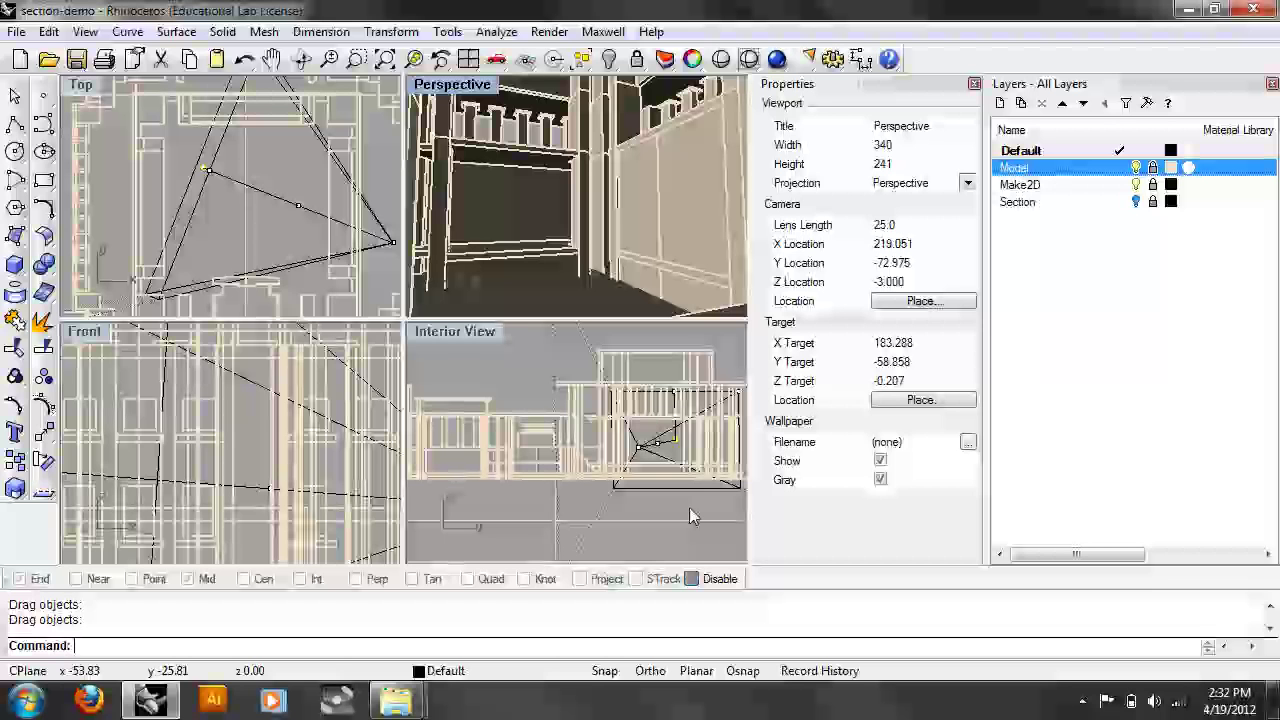
Step: Set the Perspective camera's Z target to -3 so that it matches the camera's height
right_drag(691, 487, 639, 476)
scroll(626, 448, up, 8)
scroll(628, 457, up, 4)
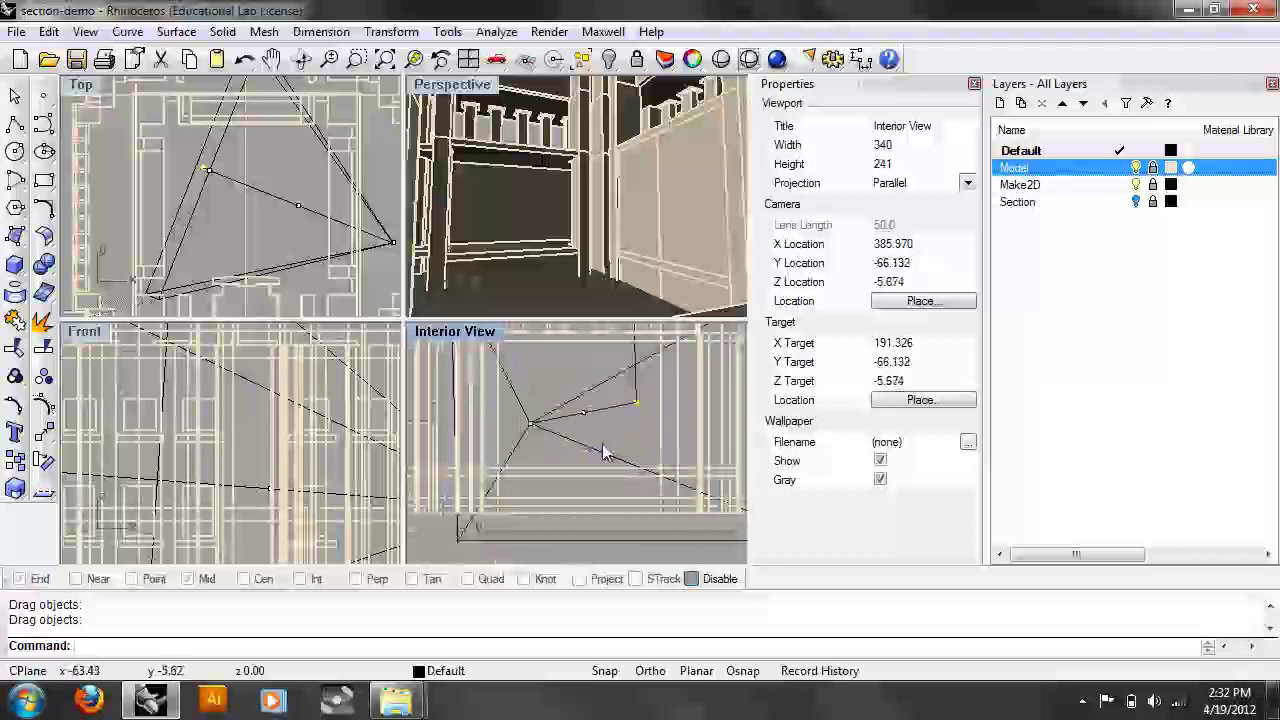
click(487, 104)
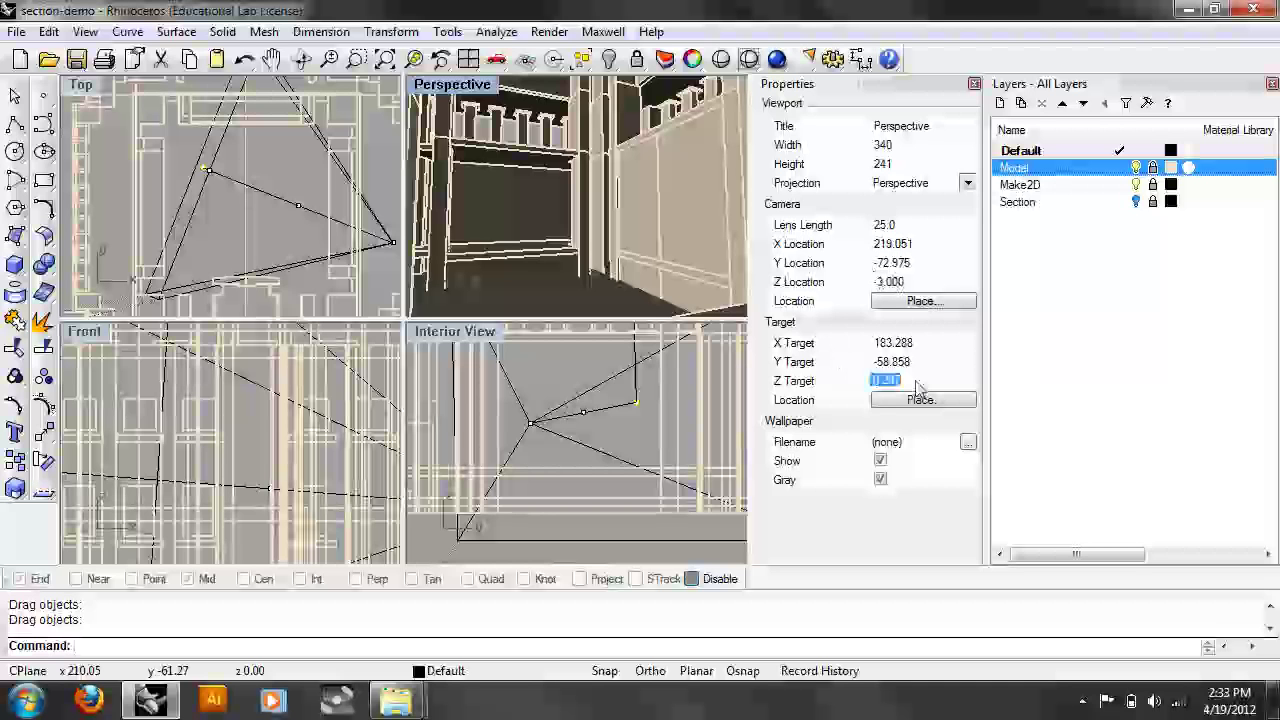
text(-3)
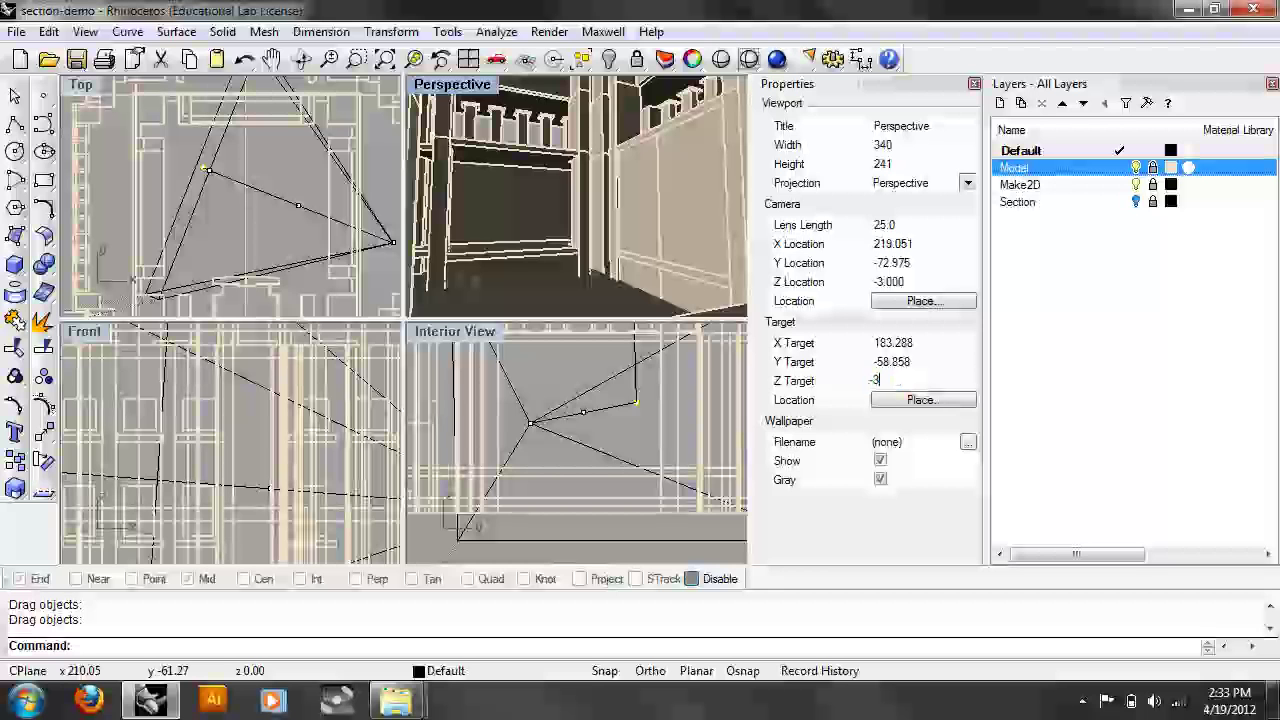
key(Return)
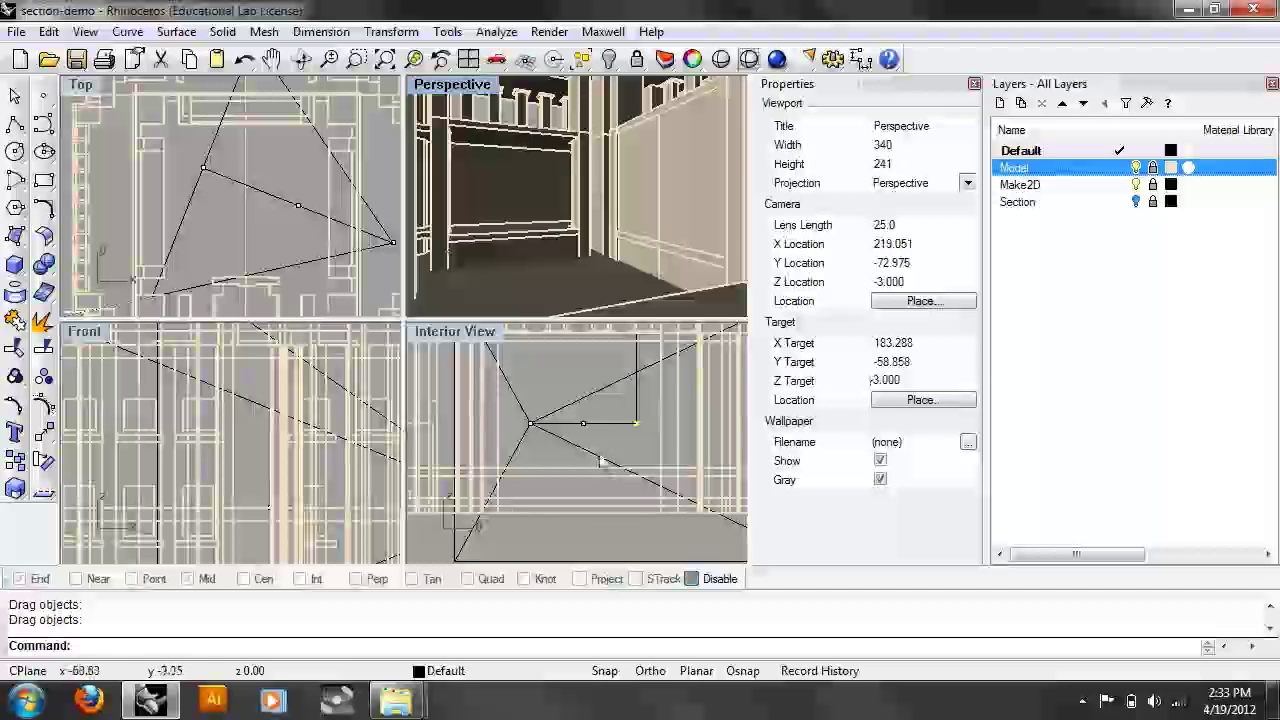
Step: Set the Perspective camera's lens length to 20
click(899, 224)
text(25)
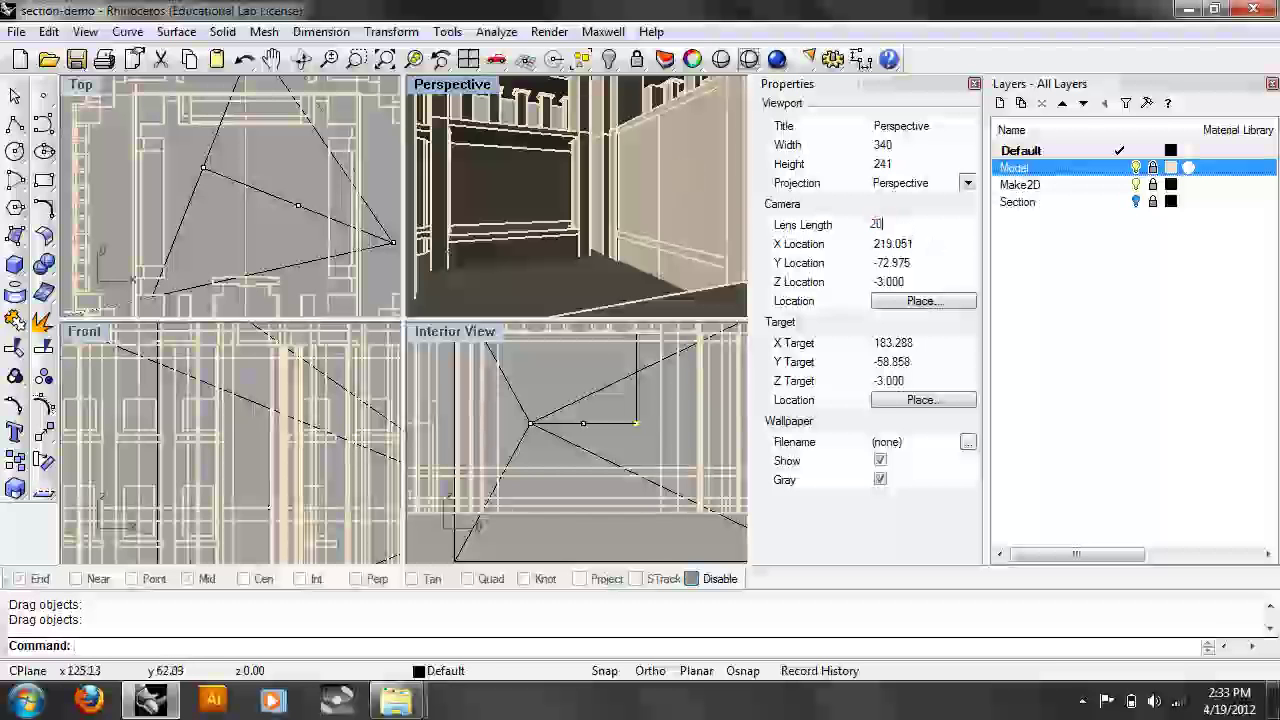
key(Return)
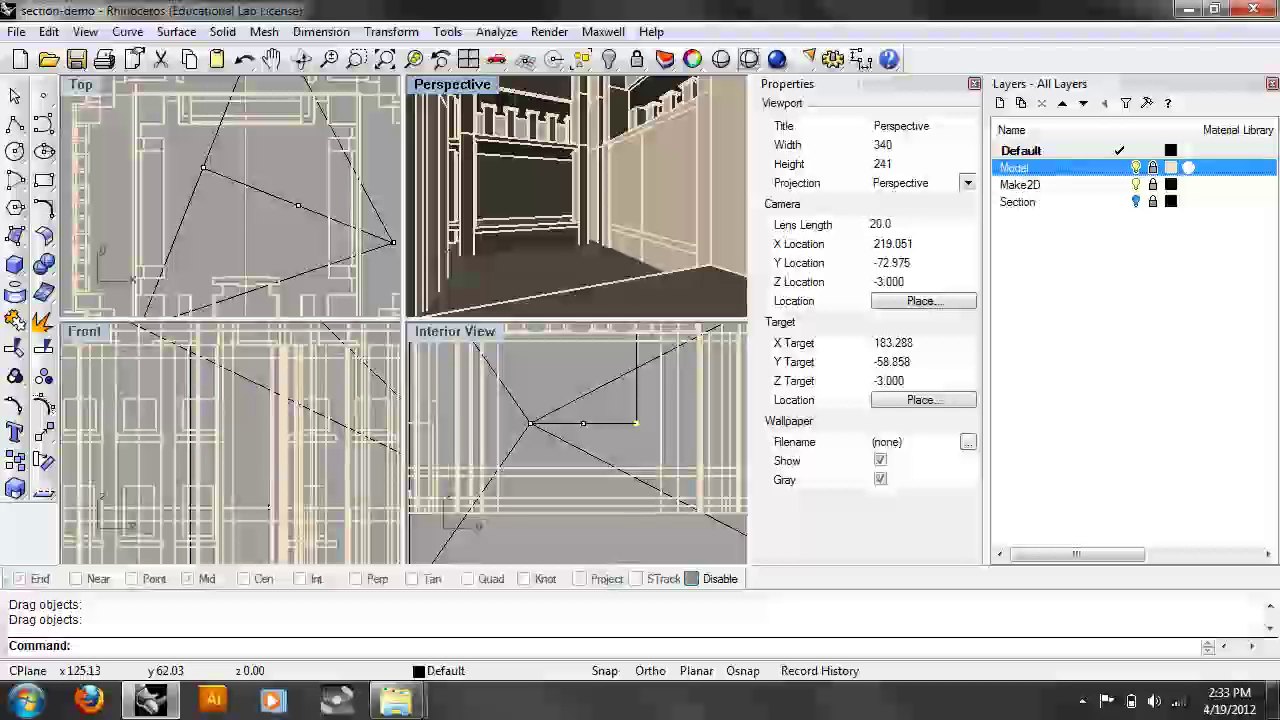
Step: Raise the camera and target together in the Interior View to about Z -2.4, and enlarge the Perspective view
click(586, 423)
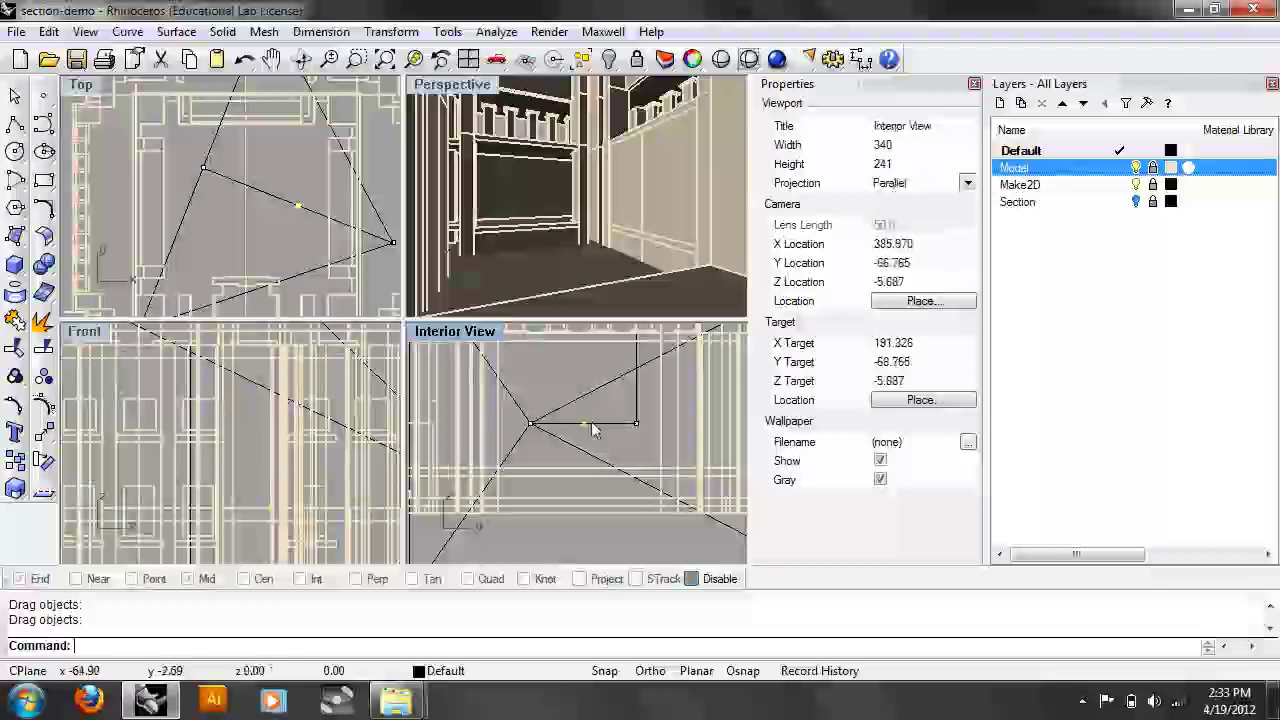
mouse_move(586, 423)
mouse_down()
mouse_move(587, 470)
mouse_move(587, 420)
mouse_up()
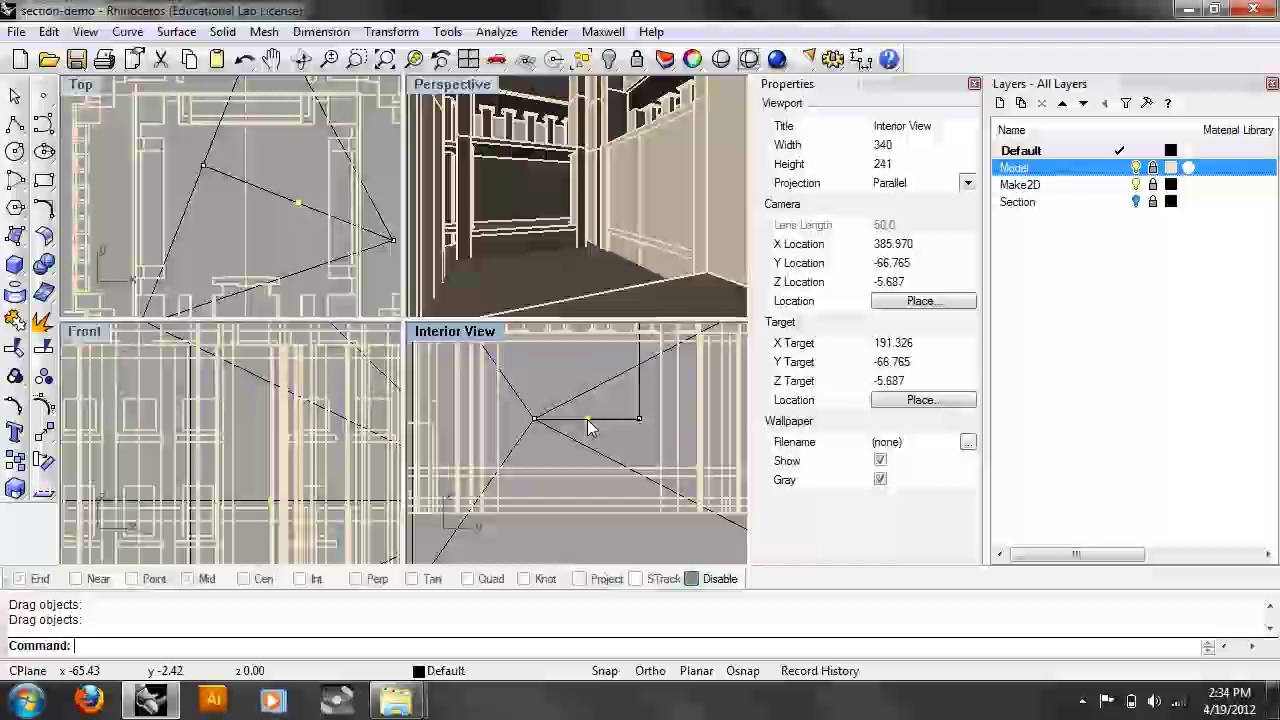
double_click(484, 97)
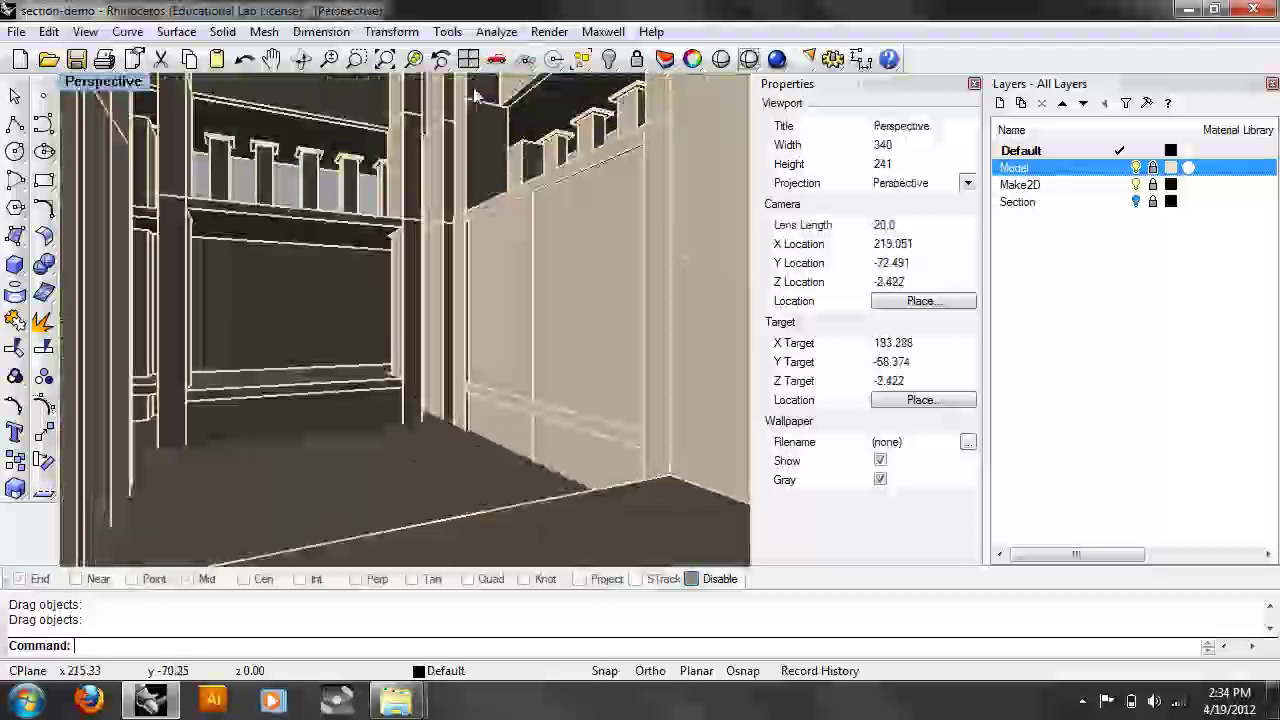
Step: Save the current perspective as a named view called Interior View, replacing the existing one
click(85, 31)
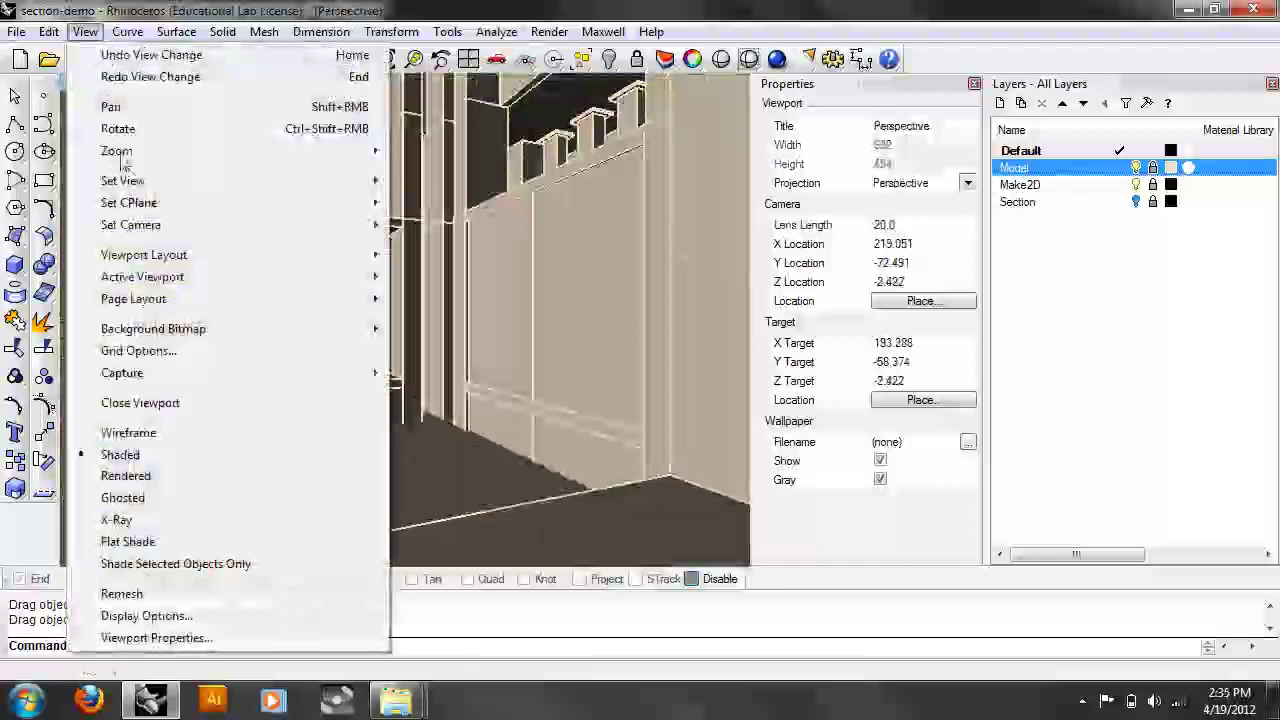
mouse_move(122, 180)
click(460, 373)
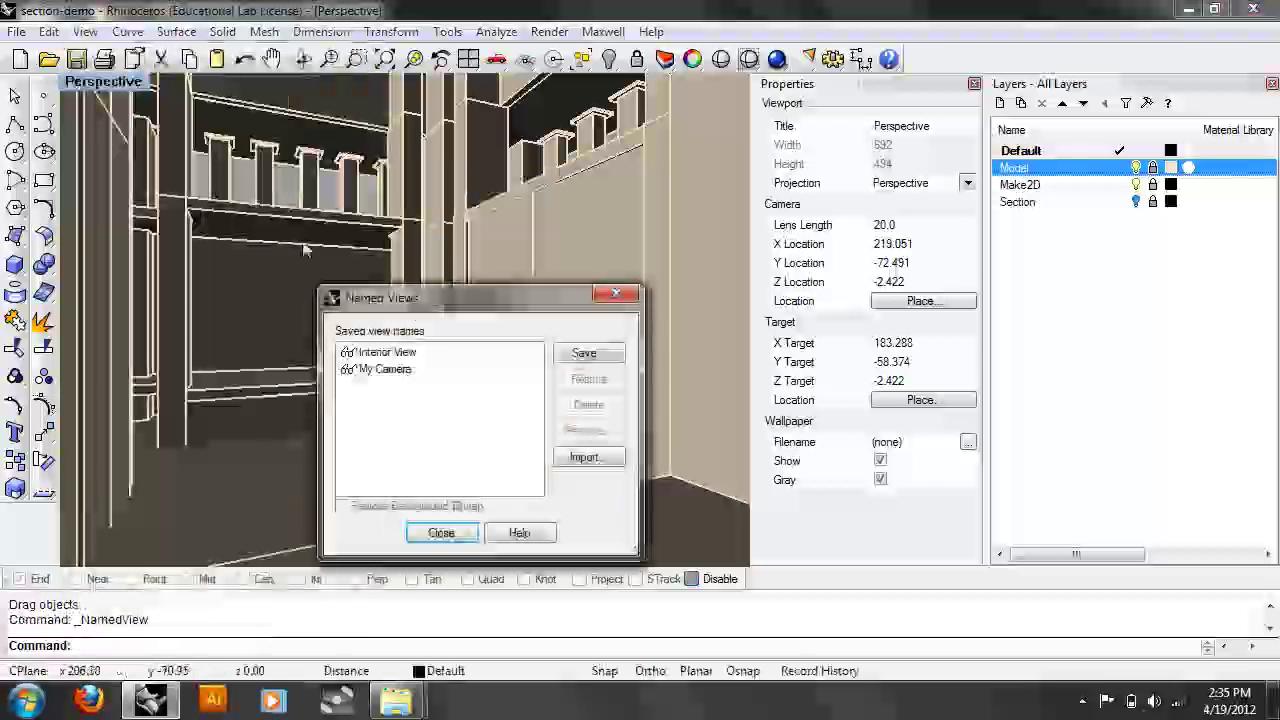
click(416, 355)
click(584, 353)
click(490, 475)
click(617, 293)
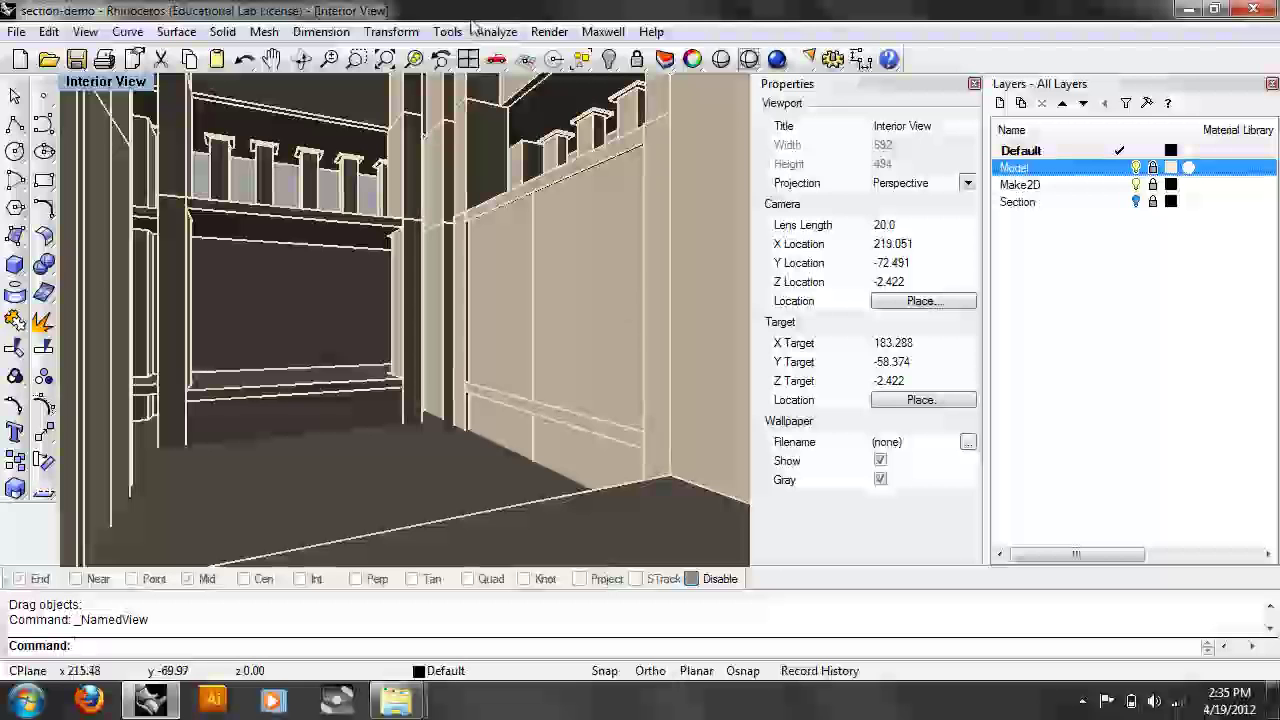
Step: Start a Maxwell Fire preview rendering of the Interior View
click(601, 33)
mouse_move(617, 58)
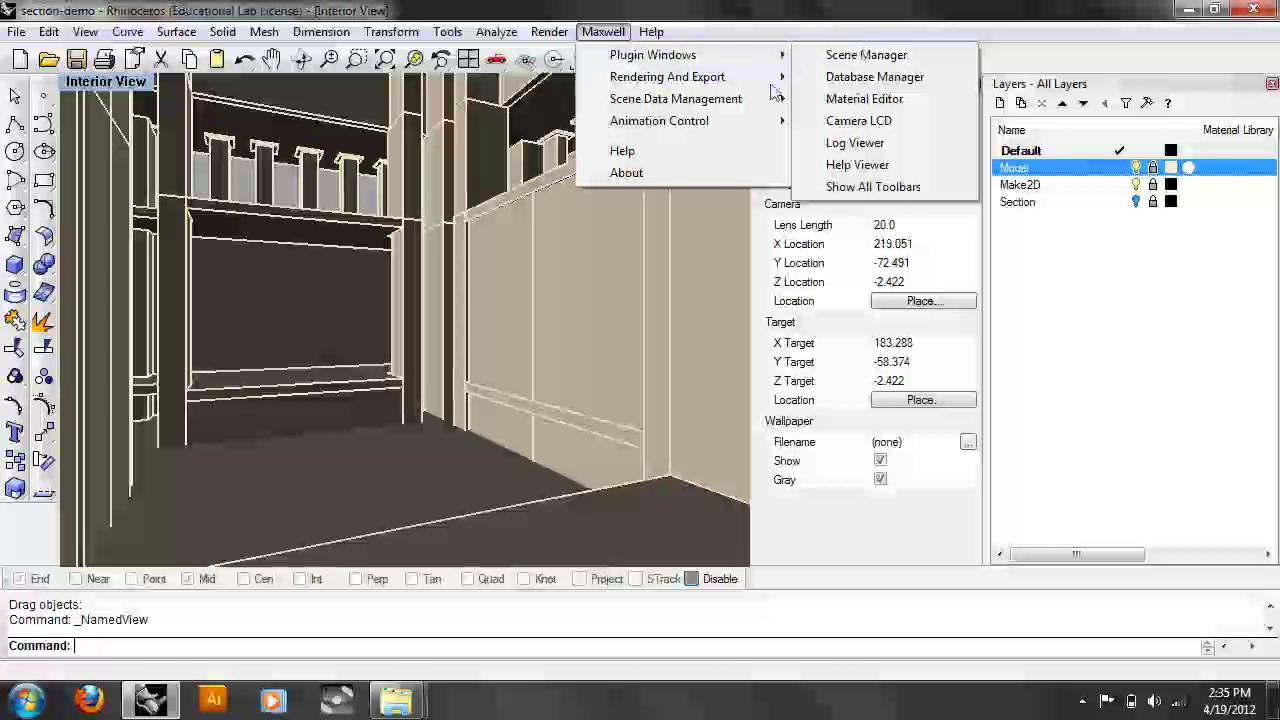
mouse_move(772, 82)
click(838, 186)
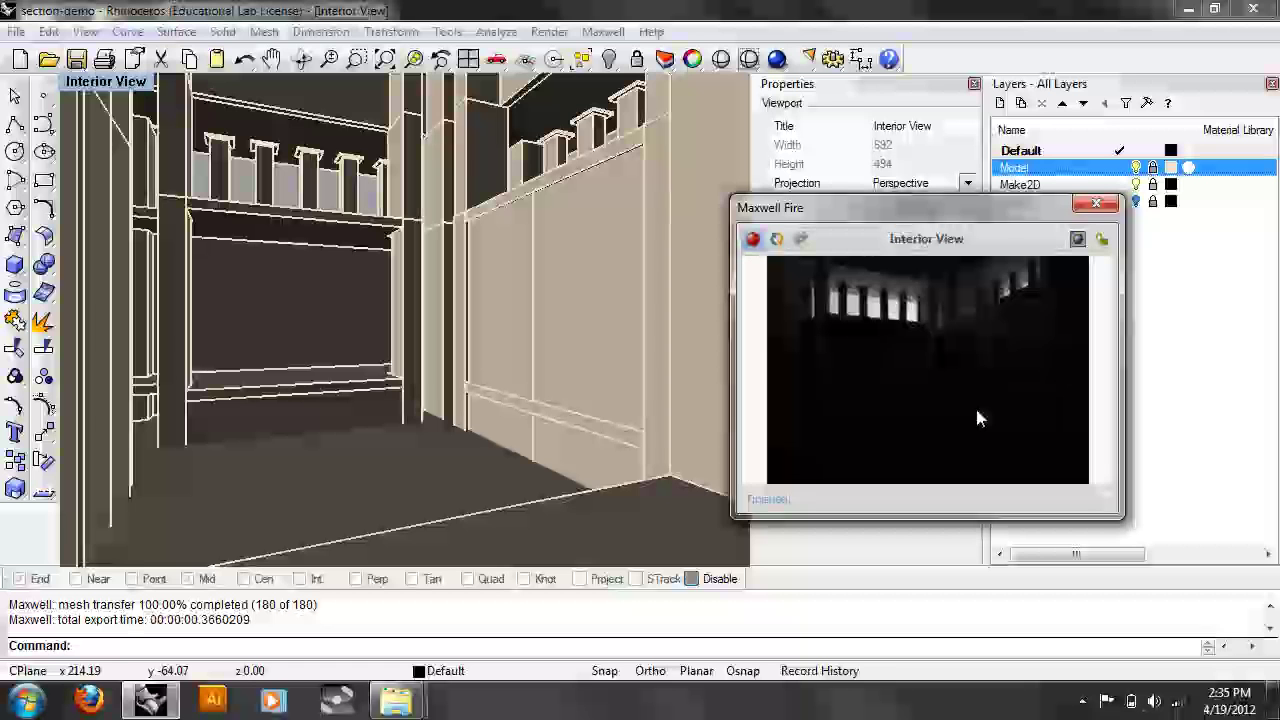
Step: Lower the Interior View camera's exposure value to EV 5 in the Maxwell Scene Manager to brighten the preview
click(603, 31)
mouse_move(655, 78)
mouse_move(660, 55)
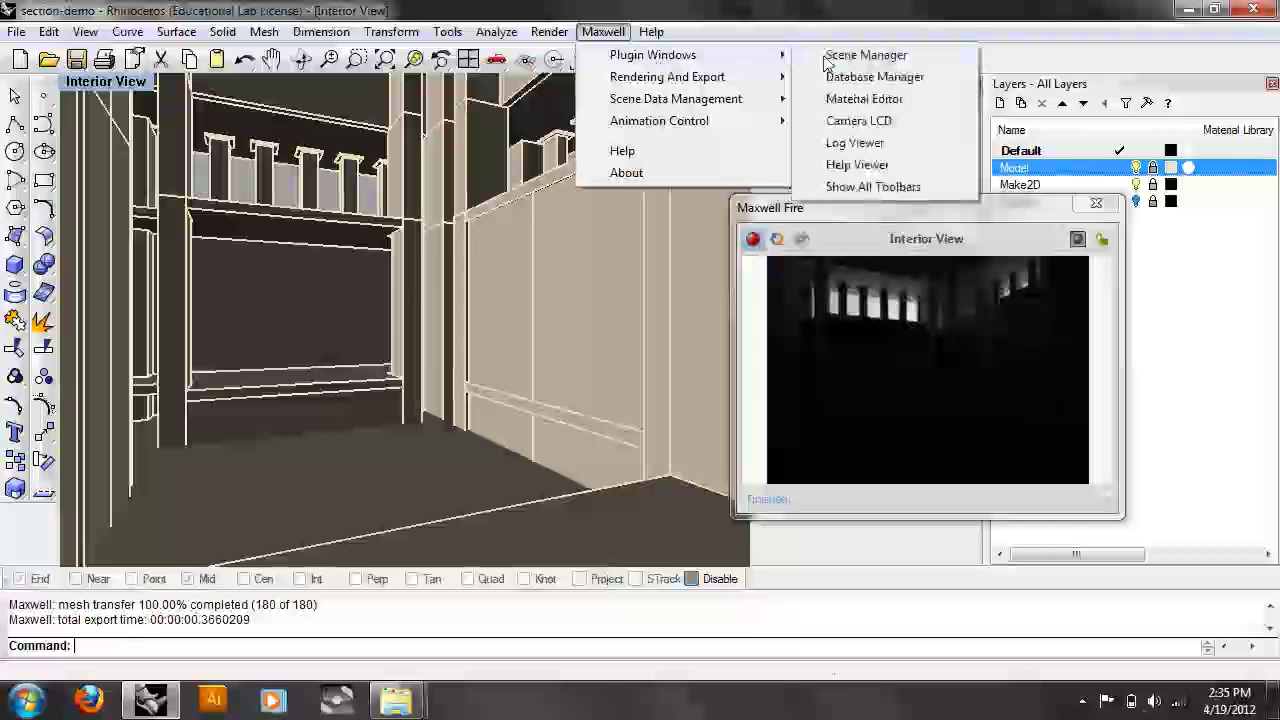
click(845, 55)
click(214, 208)
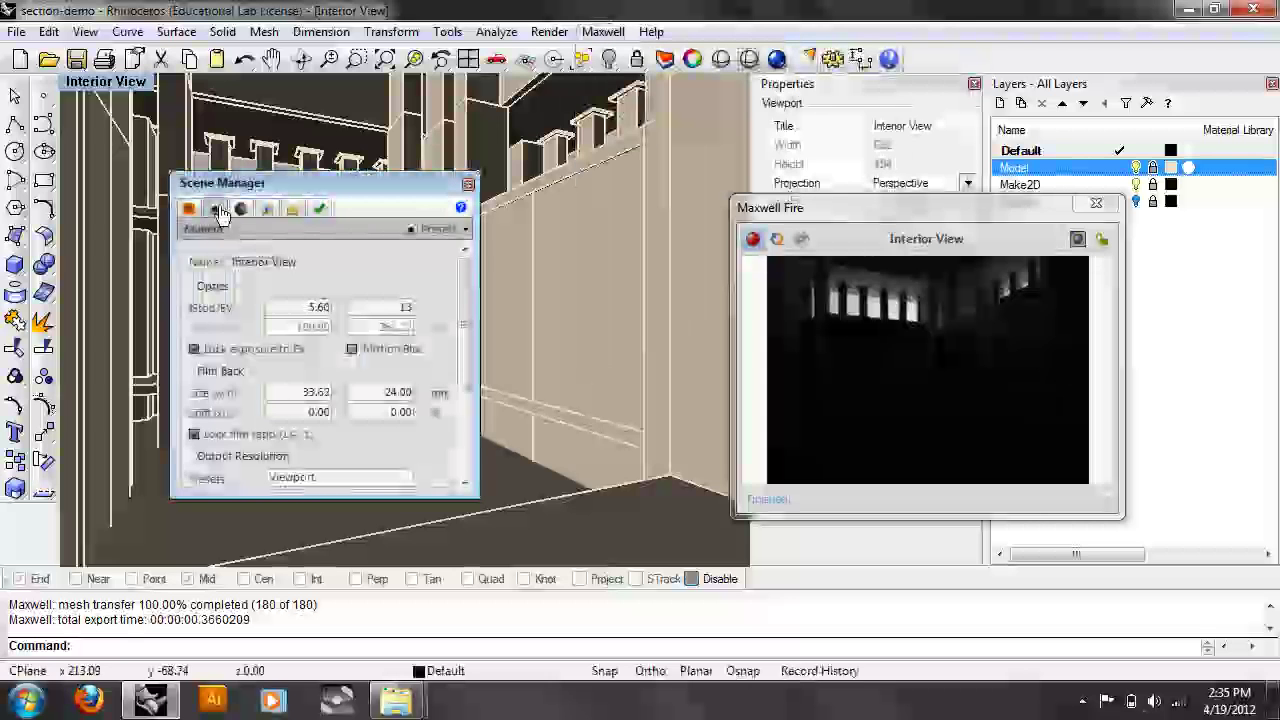
click(422, 311)
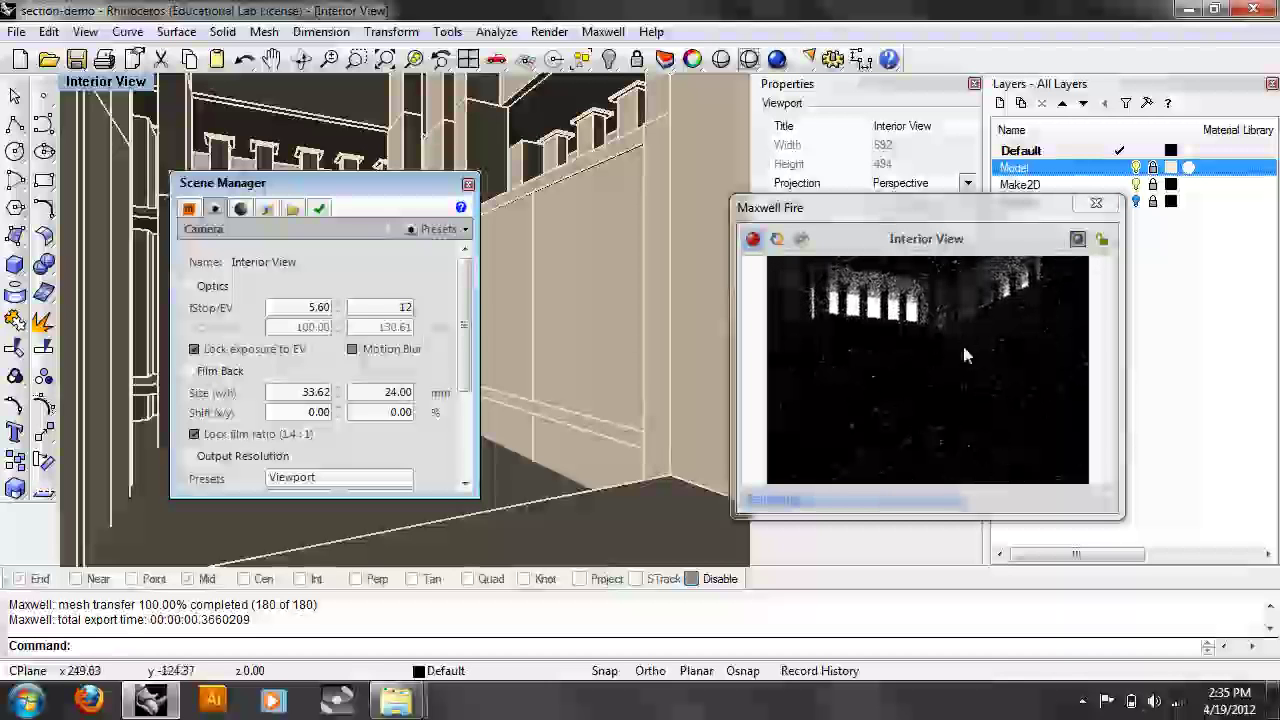
click(420, 315)
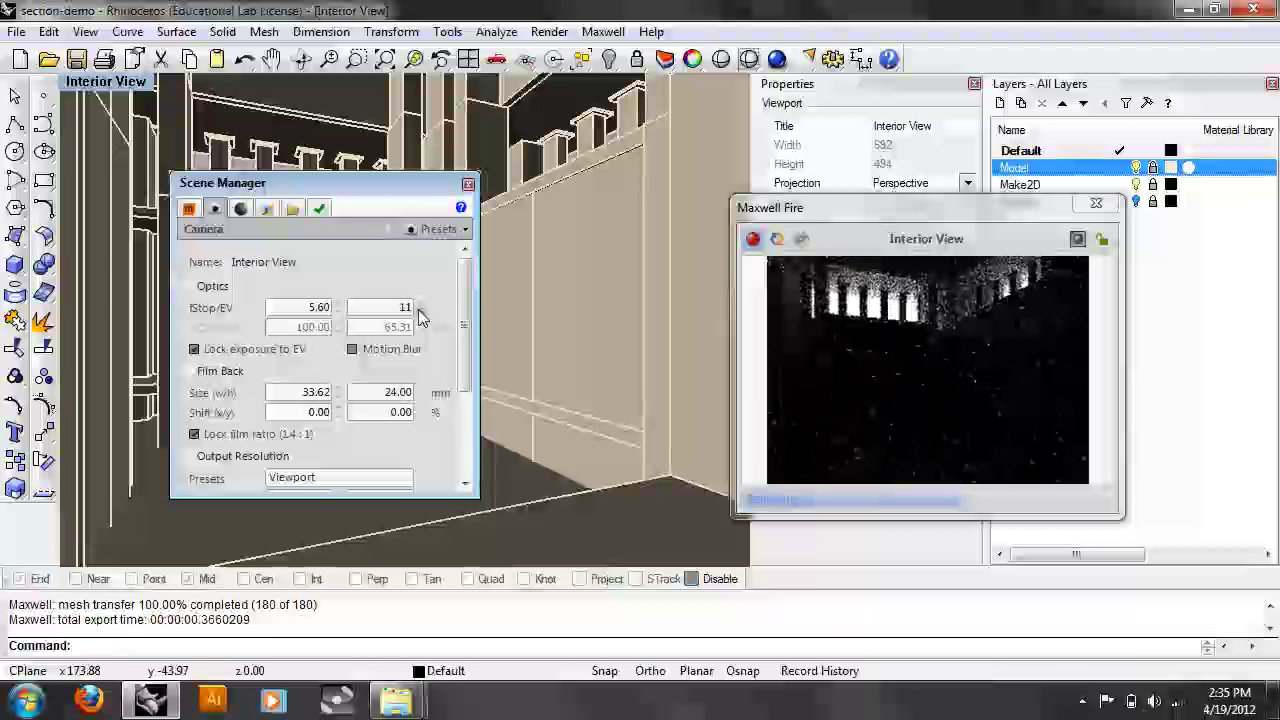
click(420, 315)
click(420, 315)
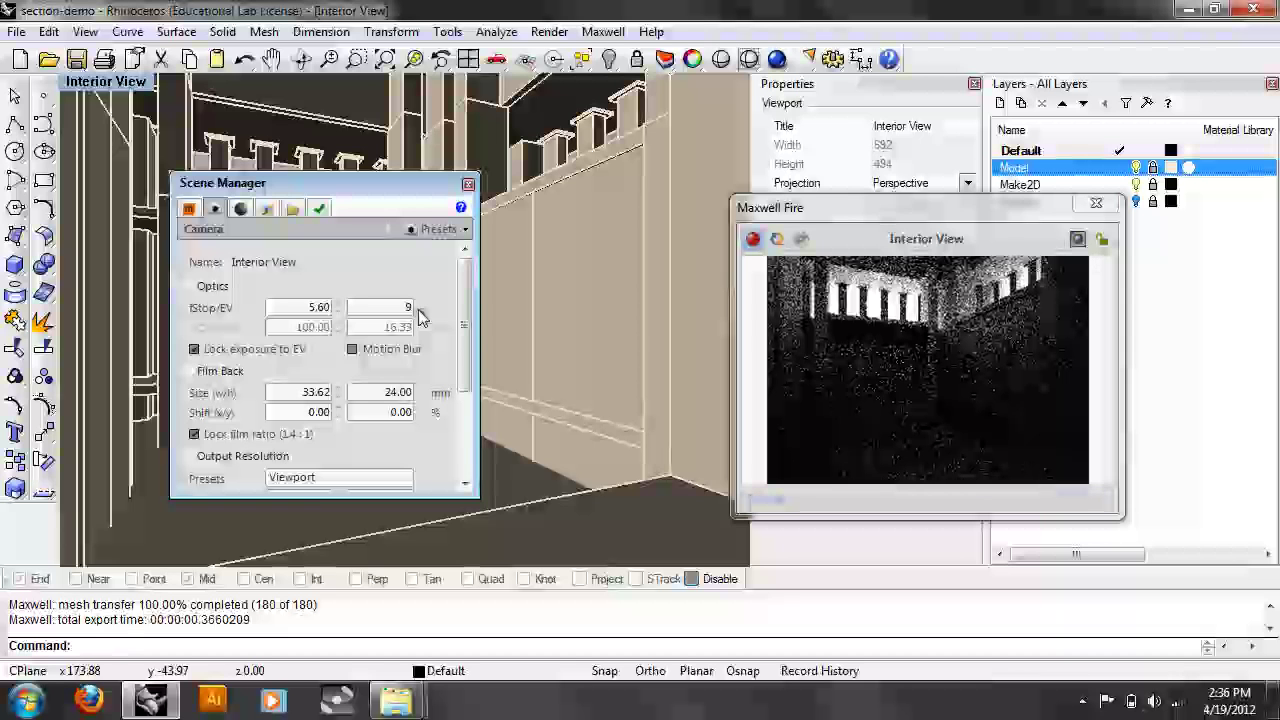
click(419, 311)
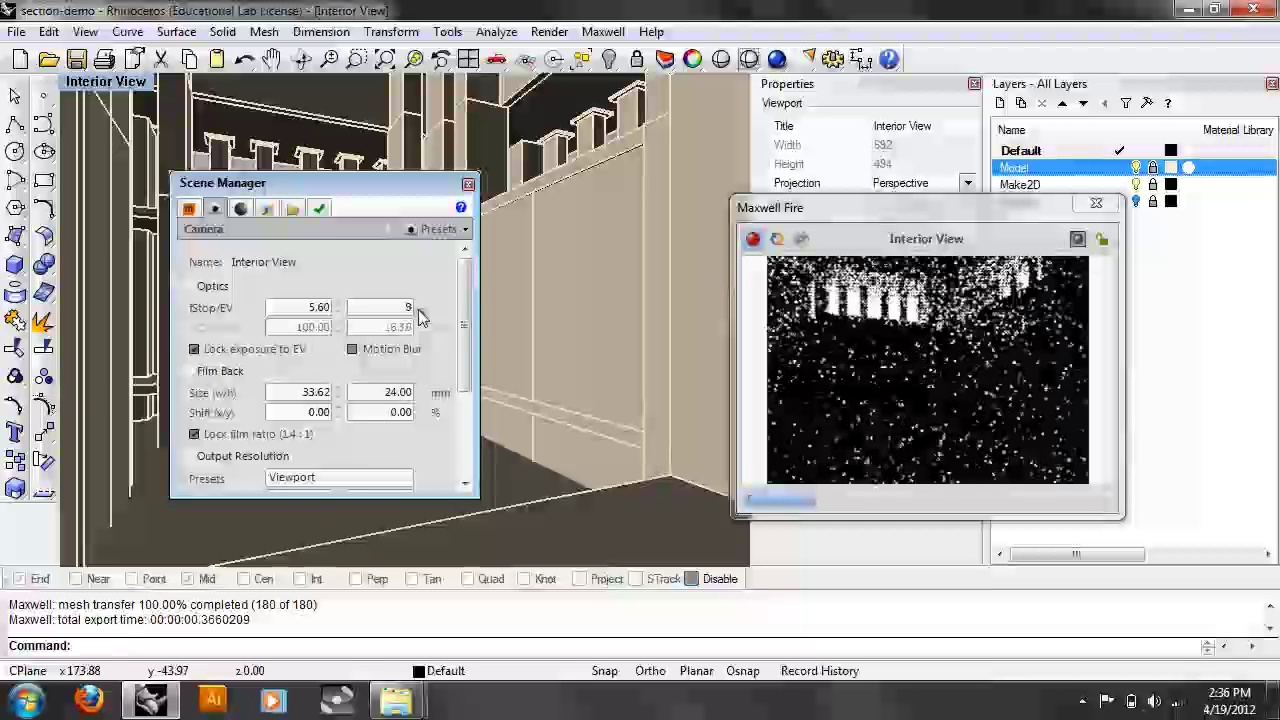
click(419, 312)
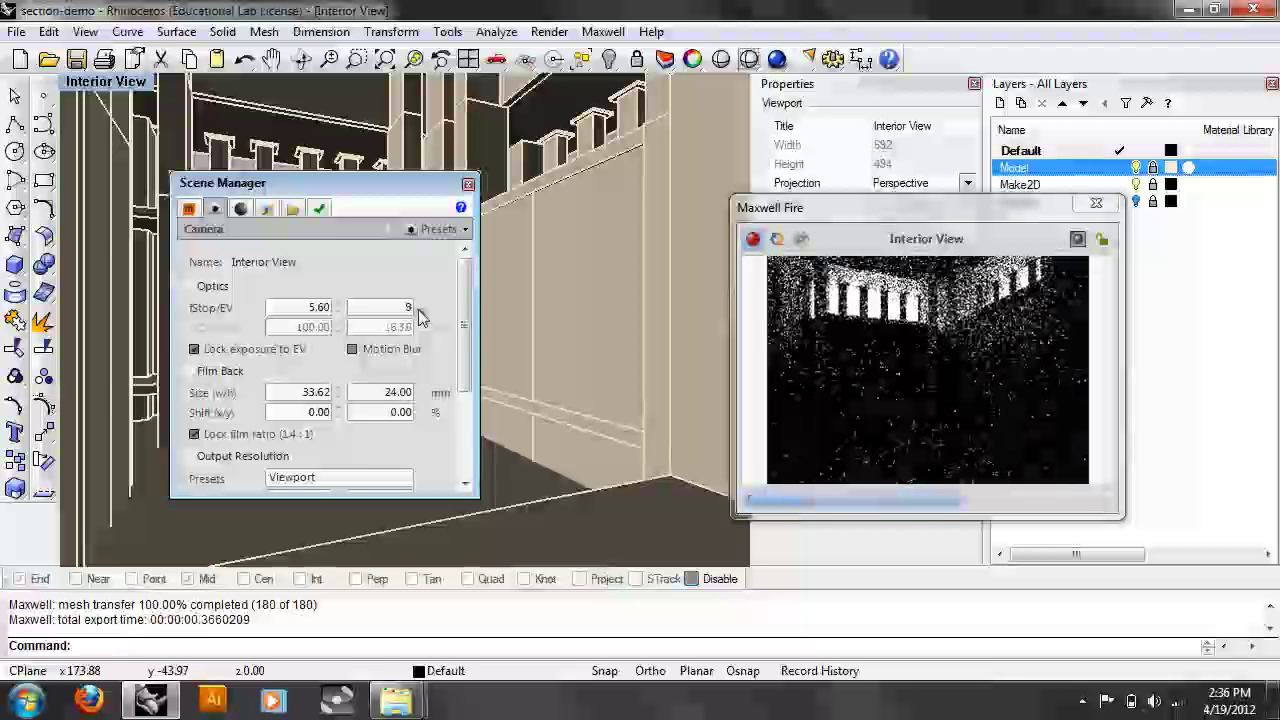
click(419, 312)
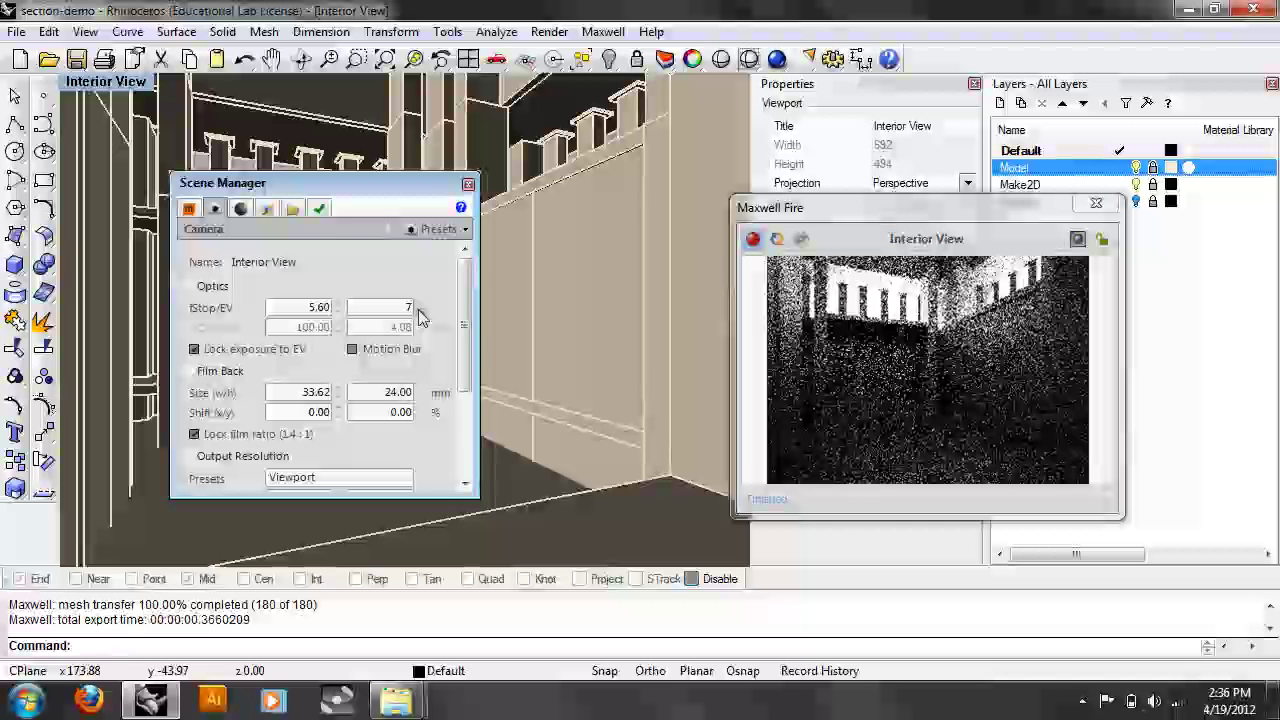
click(419, 310)
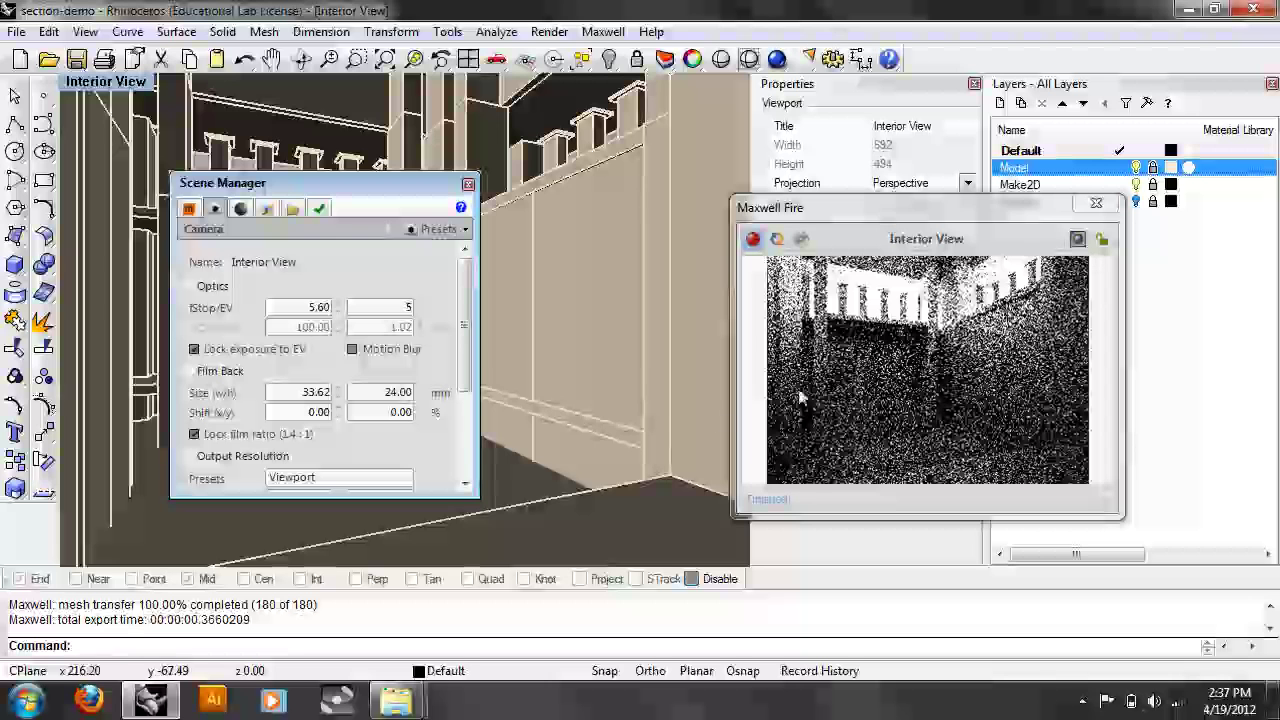
Step: Open the section-demo image from the Class 4.19.12 folder in Windows Photo Viewer to examine the finished interior render
click(395, 703)
click(474, 543)
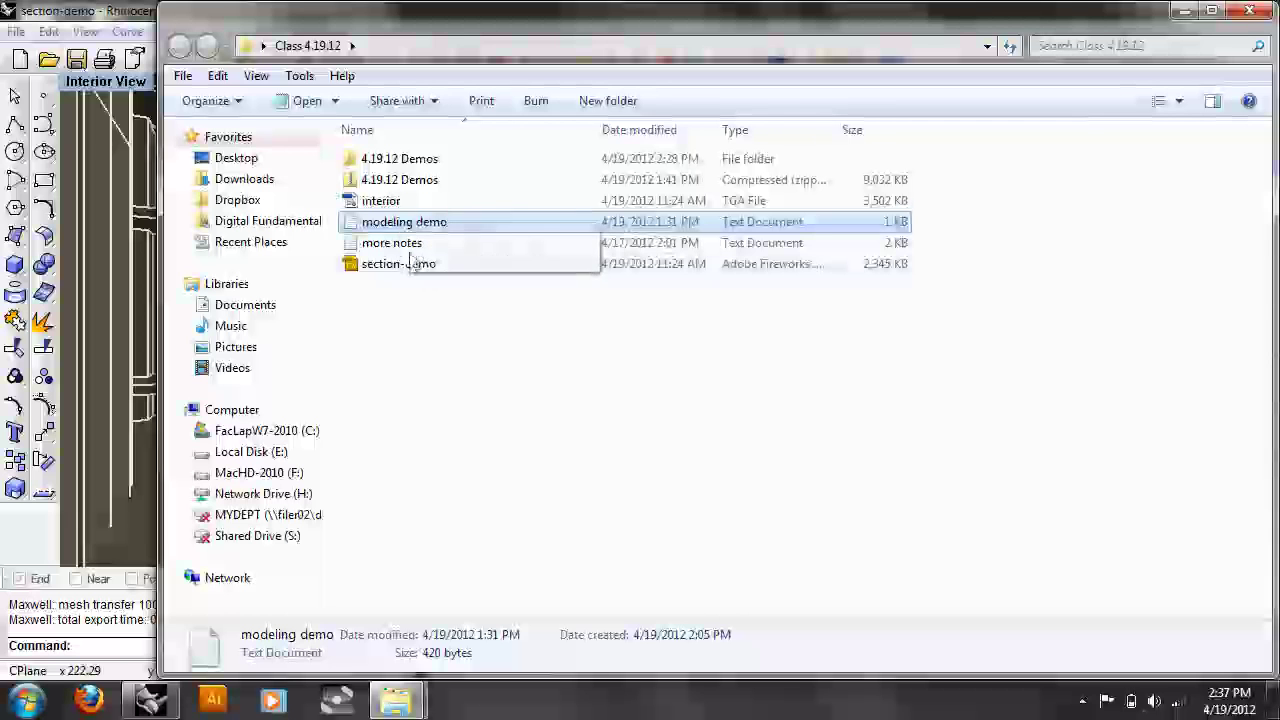
click(412, 265)
right_click(412, 265)
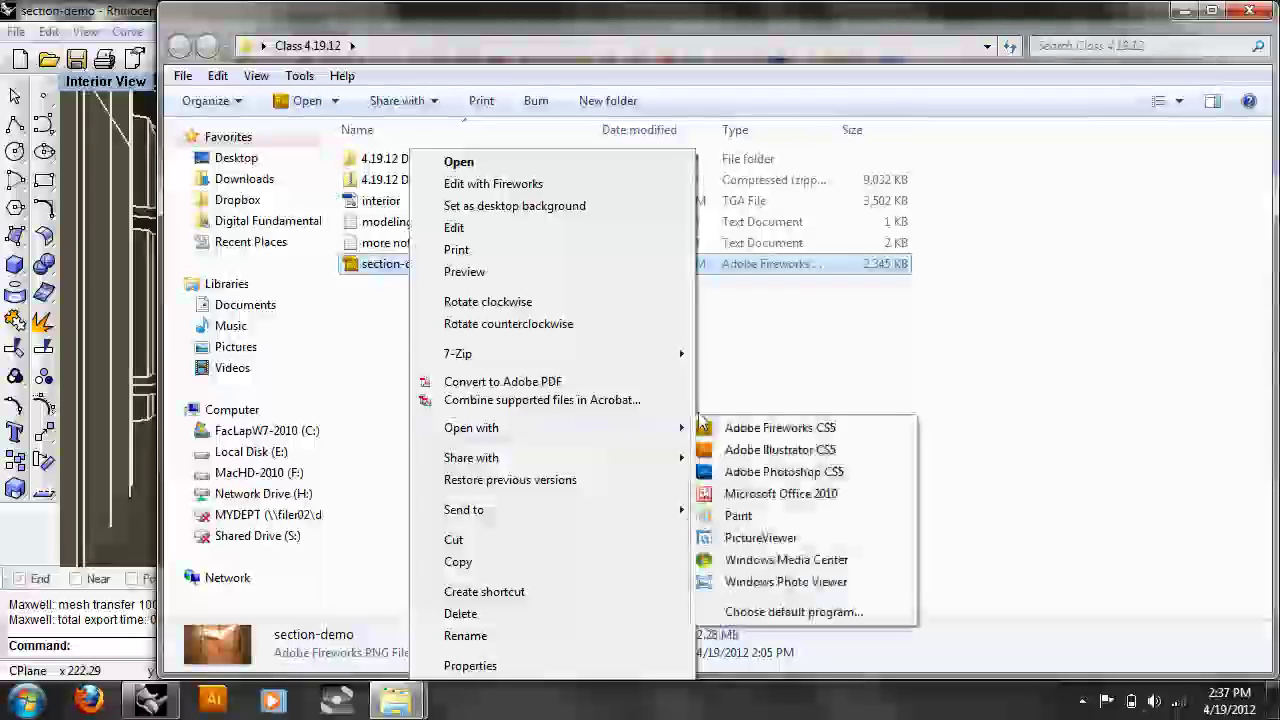
mouse_move(682, 428)
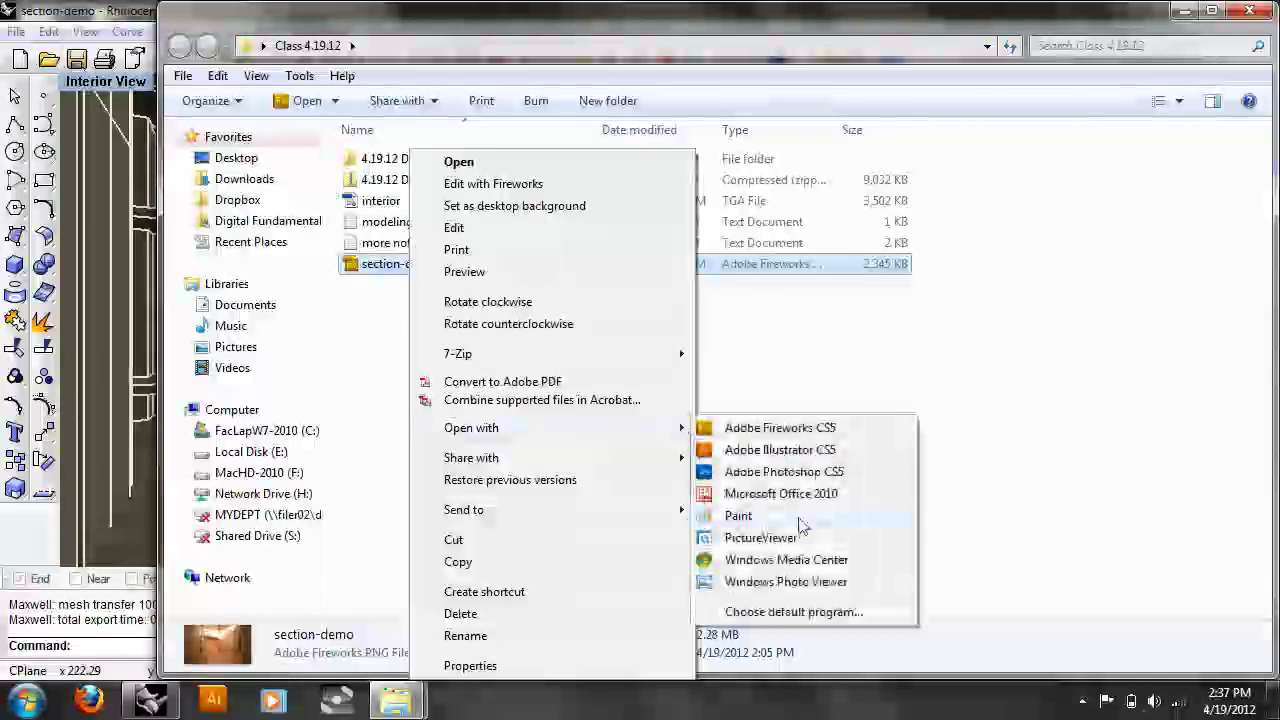
click(812, 581)
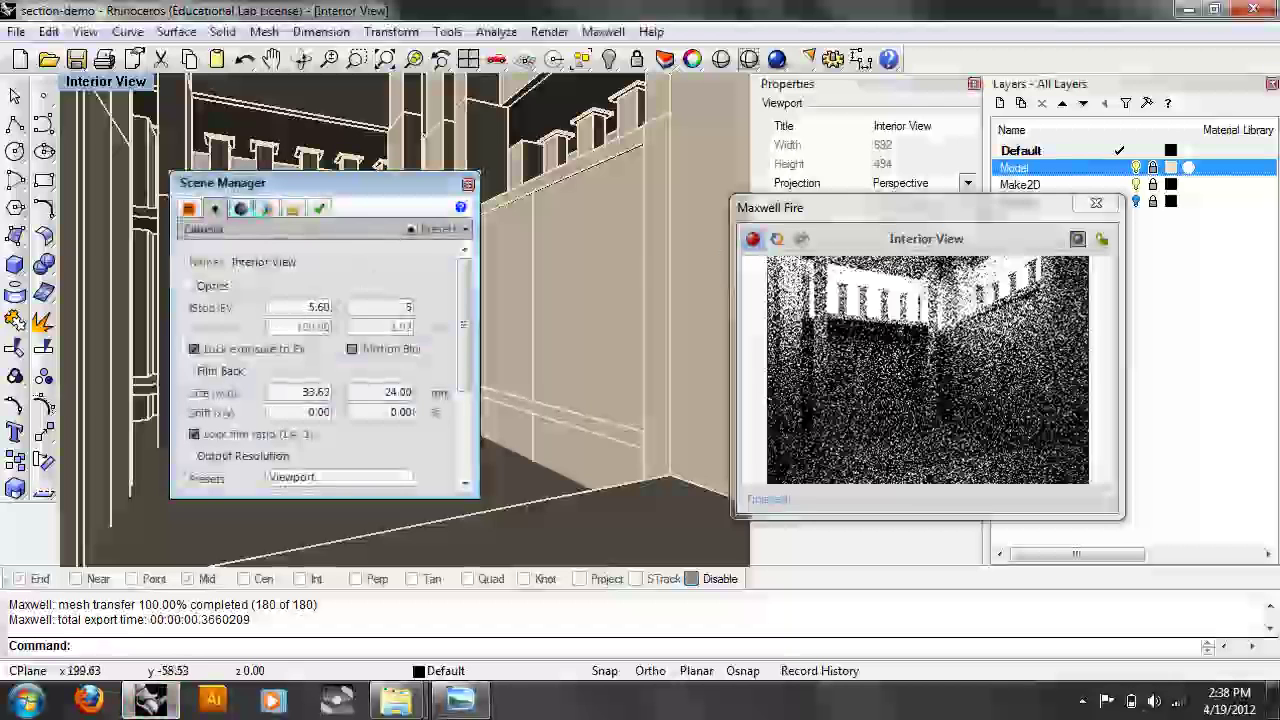
Step: Set the Maxwell scene's time of day to 5:28 PM in the location and time settings
click(241, 208)
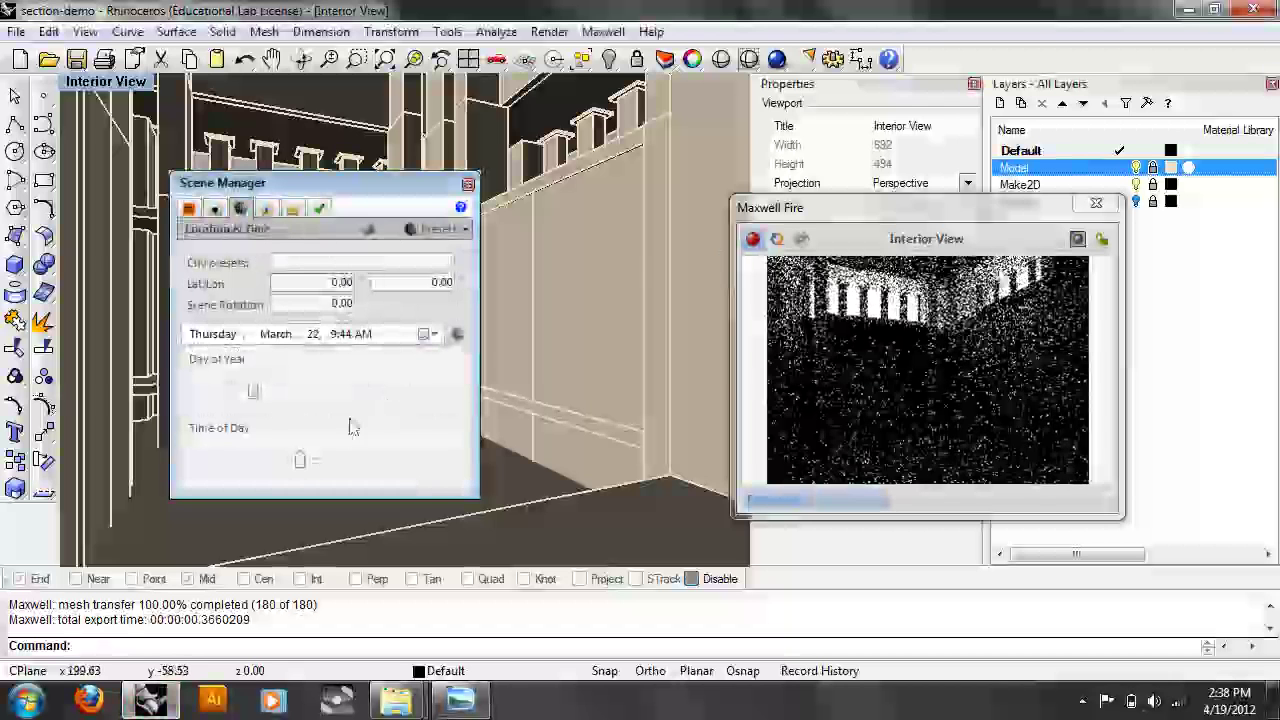
drag(300, 460, 334, 460)
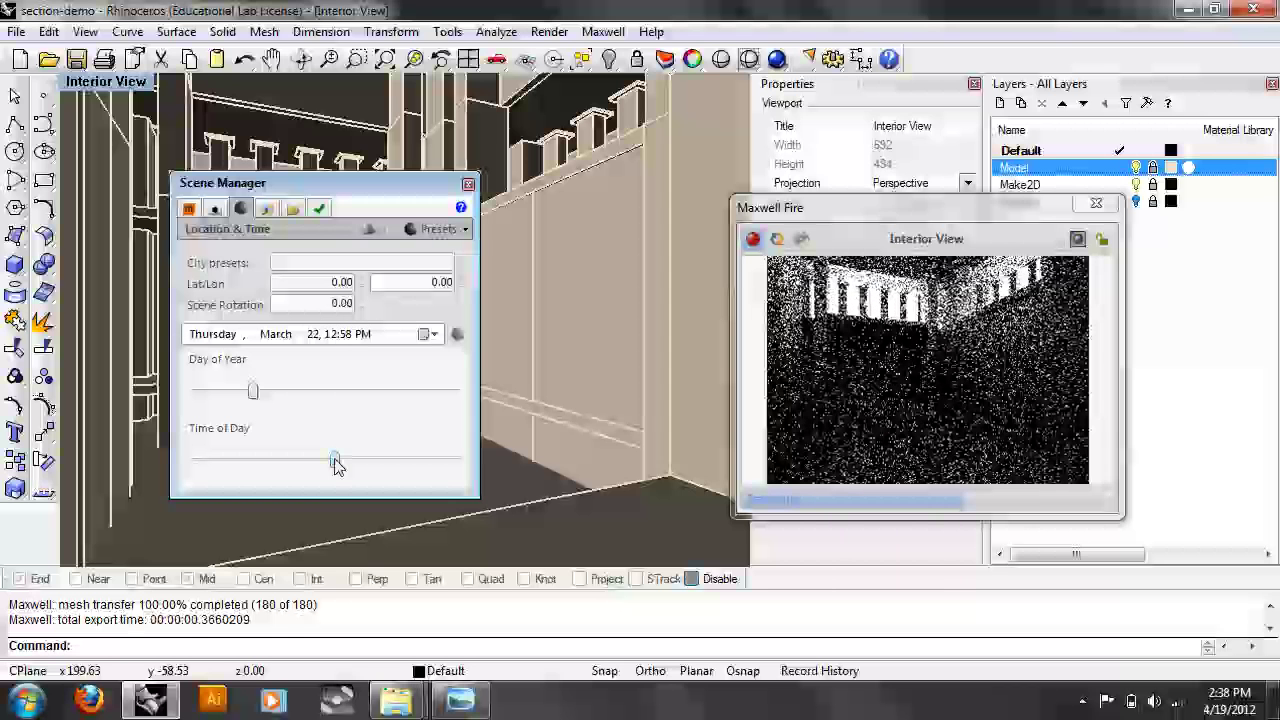
drag(335, 460, 385, 461)
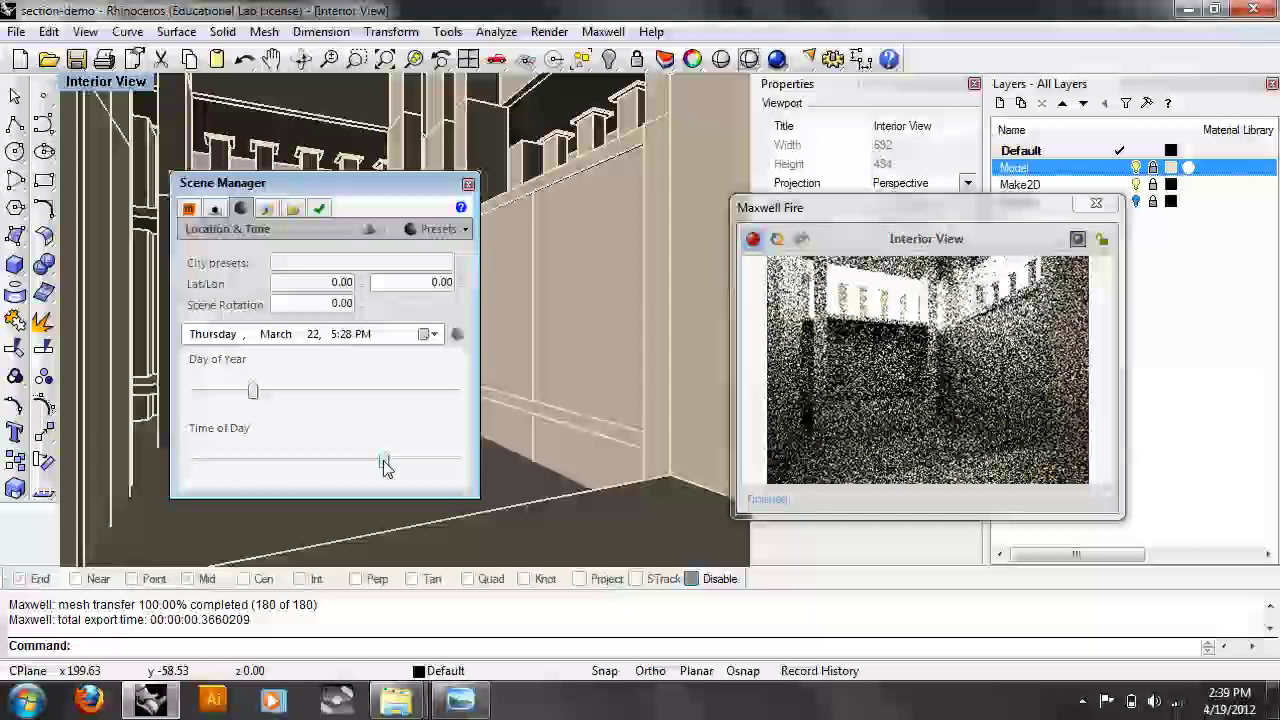
Step: Raise the SL (sampling level) and quality settings of the Maxwell Fire preview
click(952, 330)
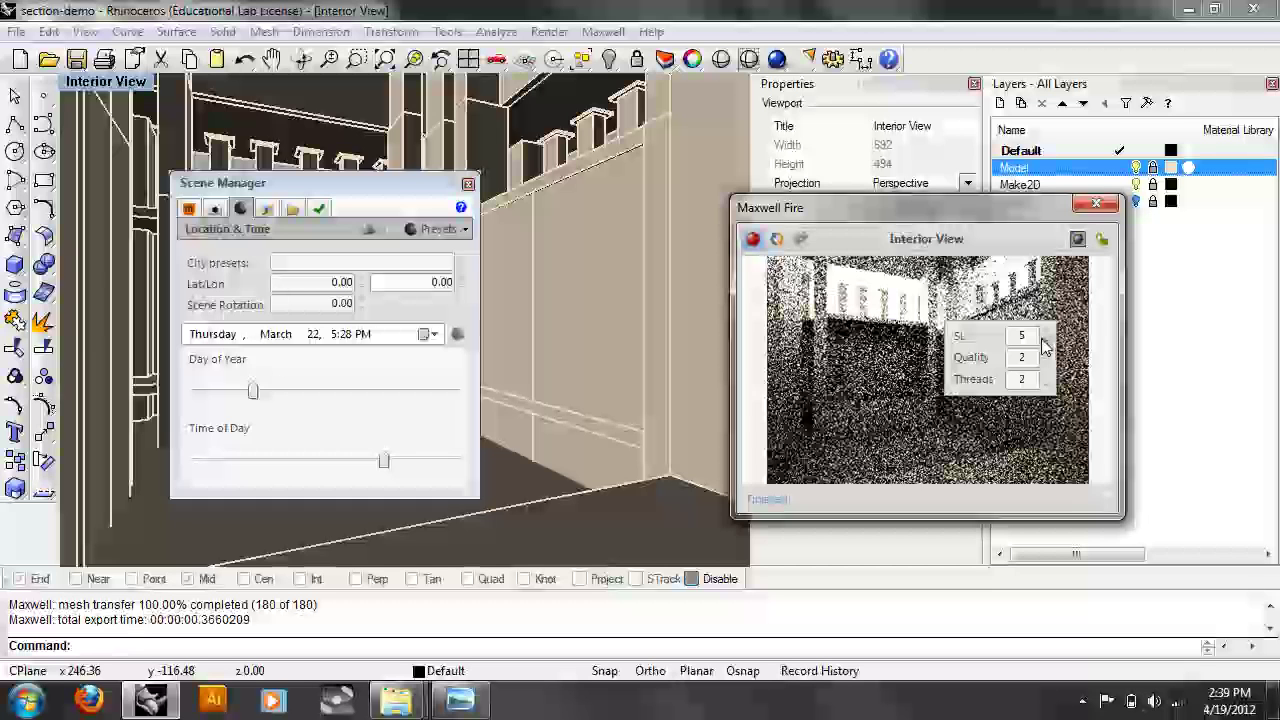
click(1043, 333)
click(1045, 332)
click(1045, 332)
click(1045, 354)
click(1045, 354)
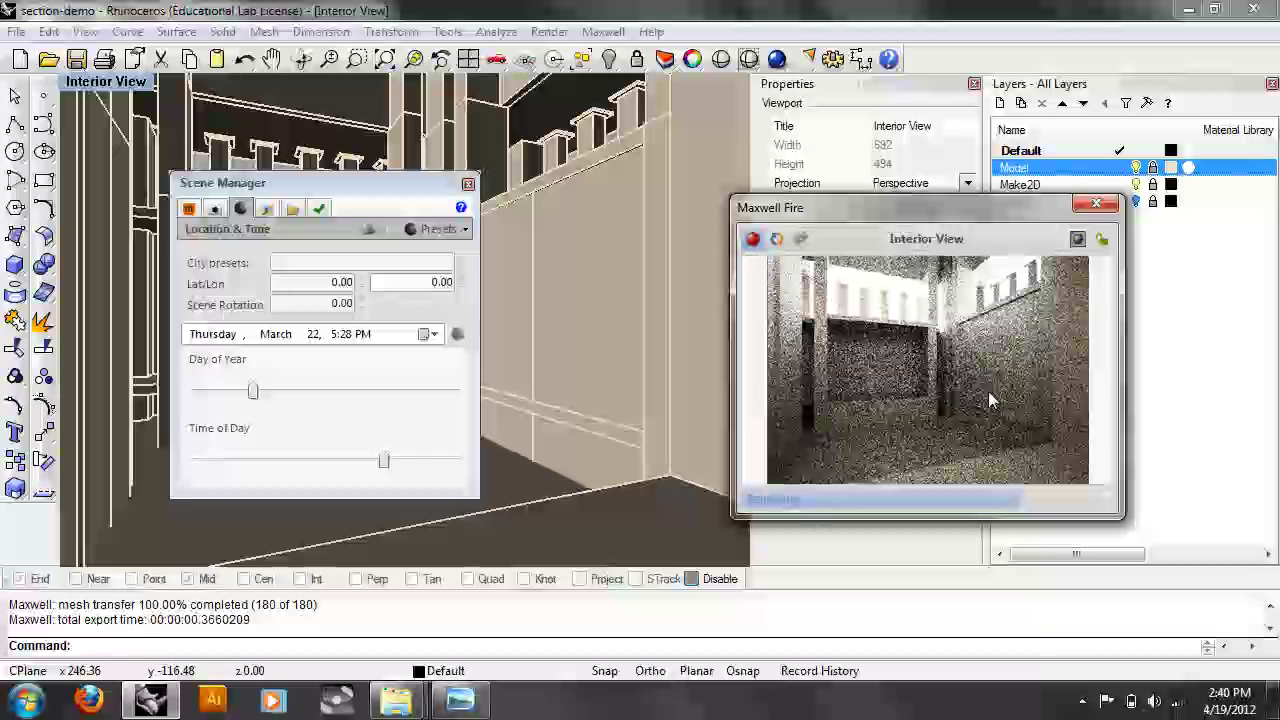
Step: Switch to Windows Photo Viewer and examine the section-demo render, using its zoom control
click(462, 705)
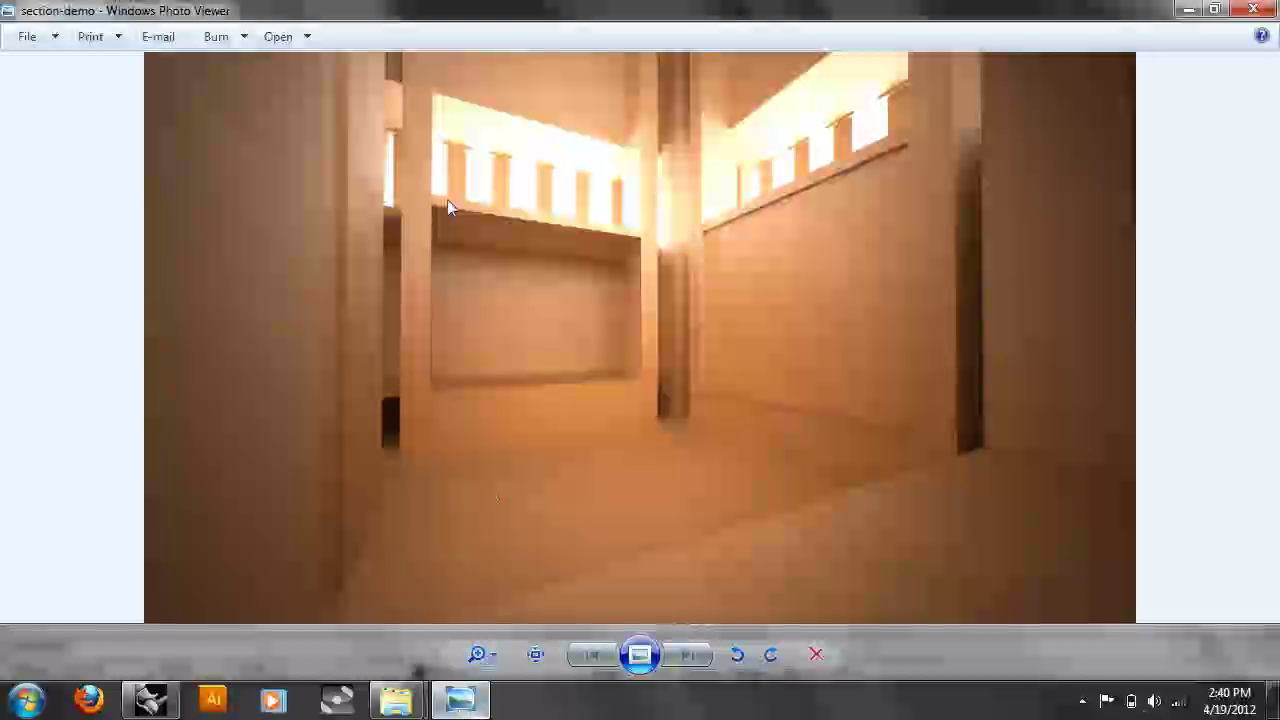
click(500, 662)
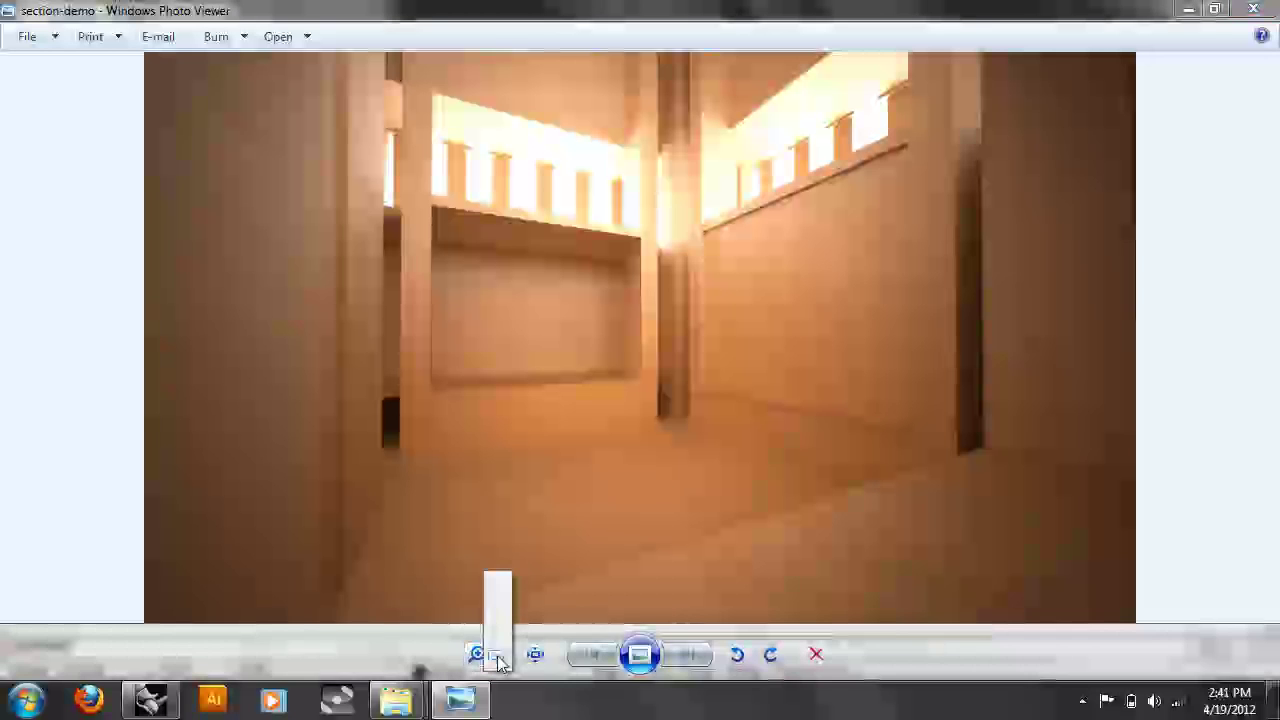
mouse_move(498, 662)
mouse_down()
mouse_move(507, 641)
mouse_move(494, 660)
mouse_up()
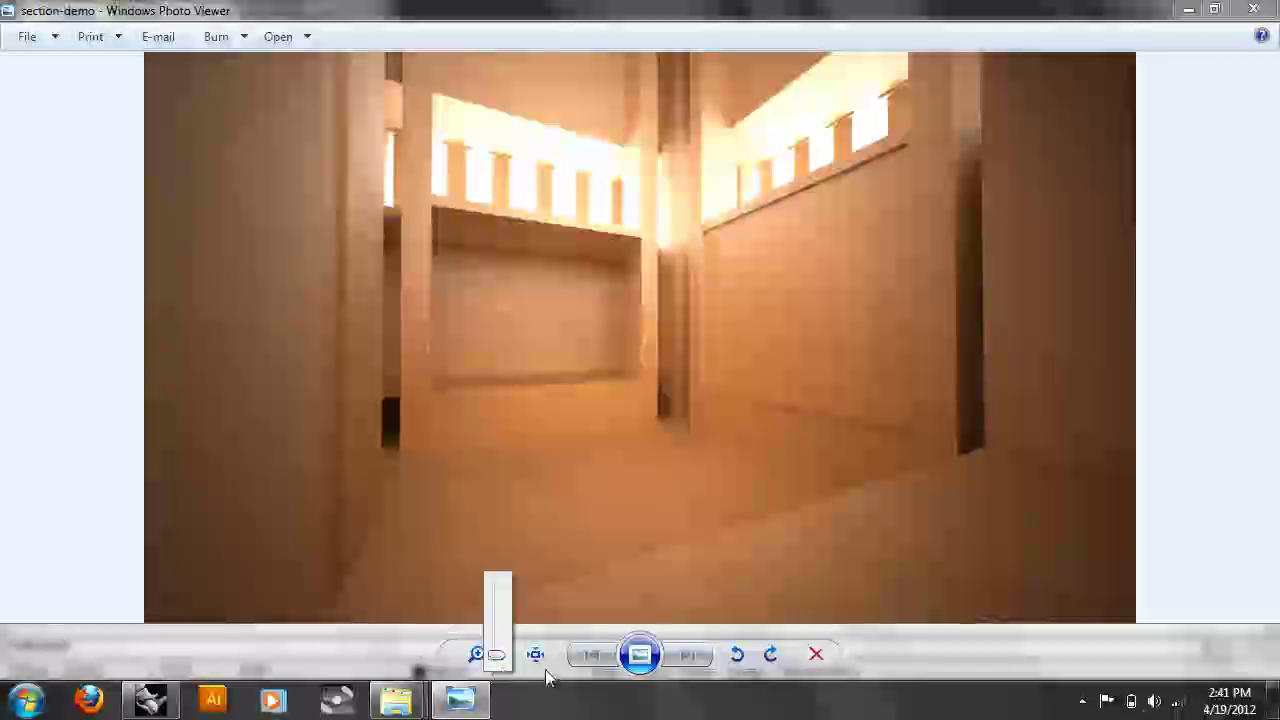
Step: Compare the section-demo render in a resized viewer window with the Maxwell Fire preview, and close the image to return to Rhino
click(535, 654)
click(536, 655)
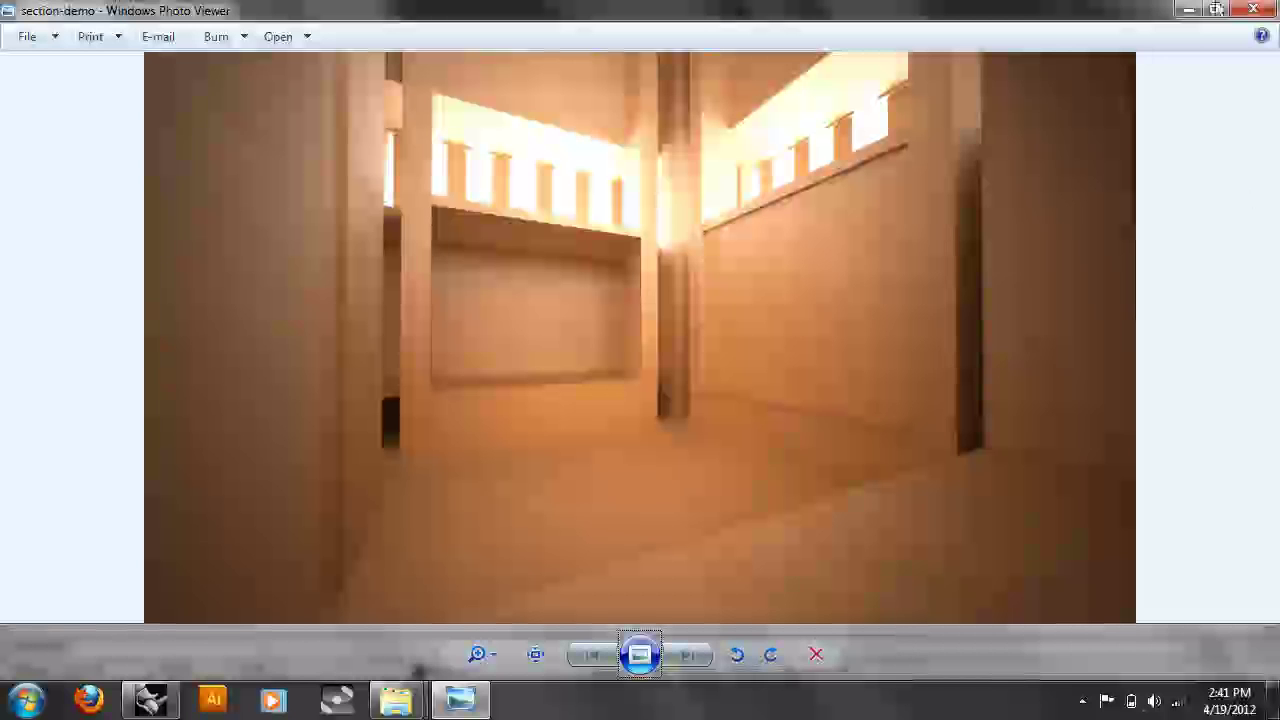
click(1216, 10)
drag(1143, 650, 512, 421)
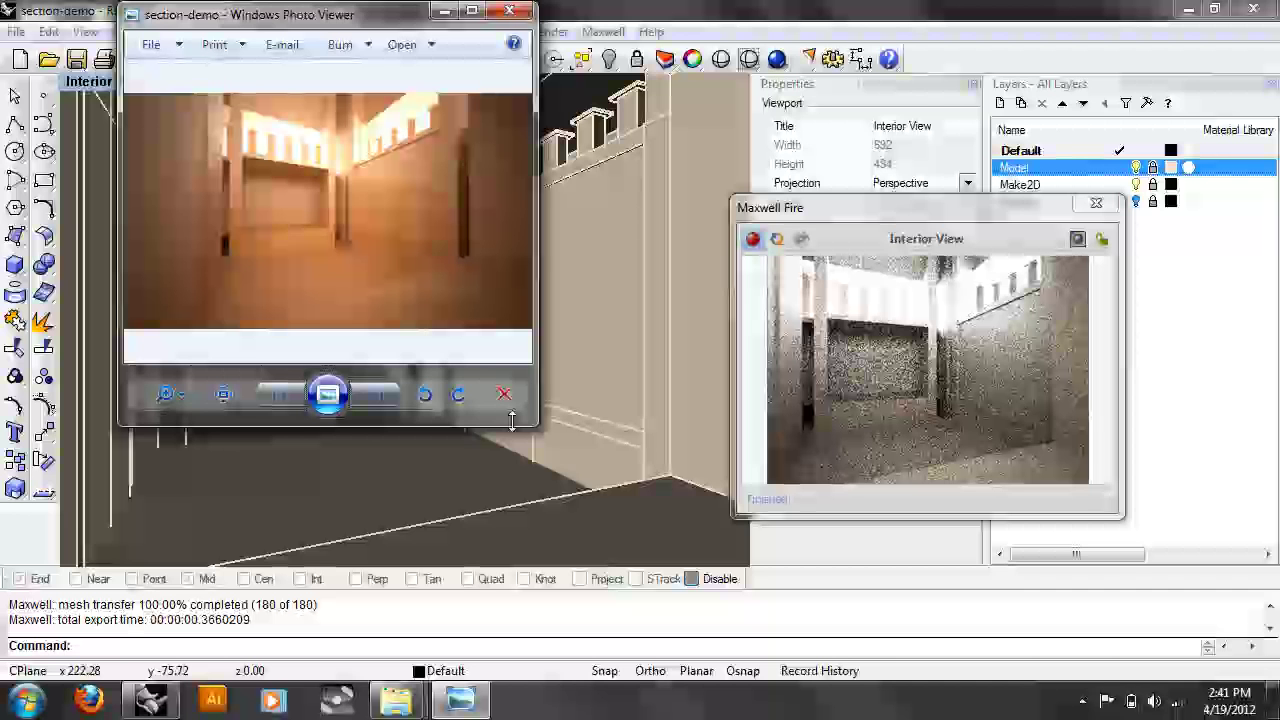
drag(535, 427, 860, 543)
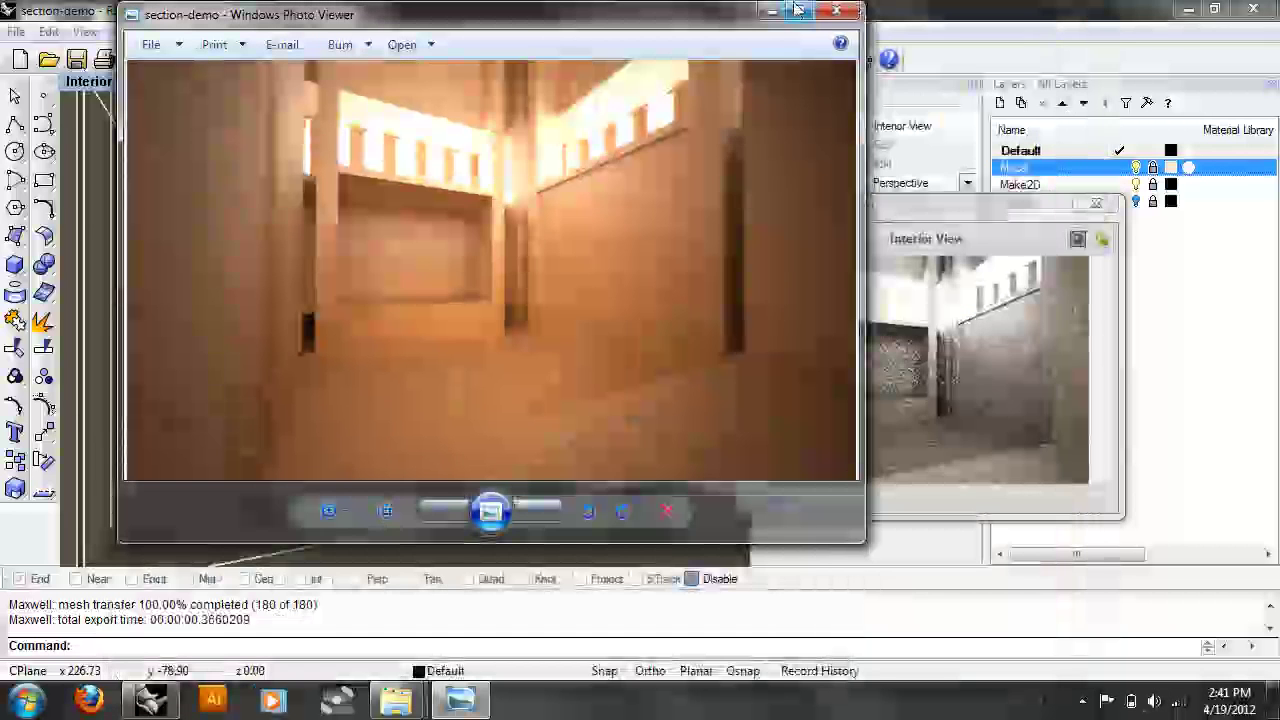
double_click(800, 12)
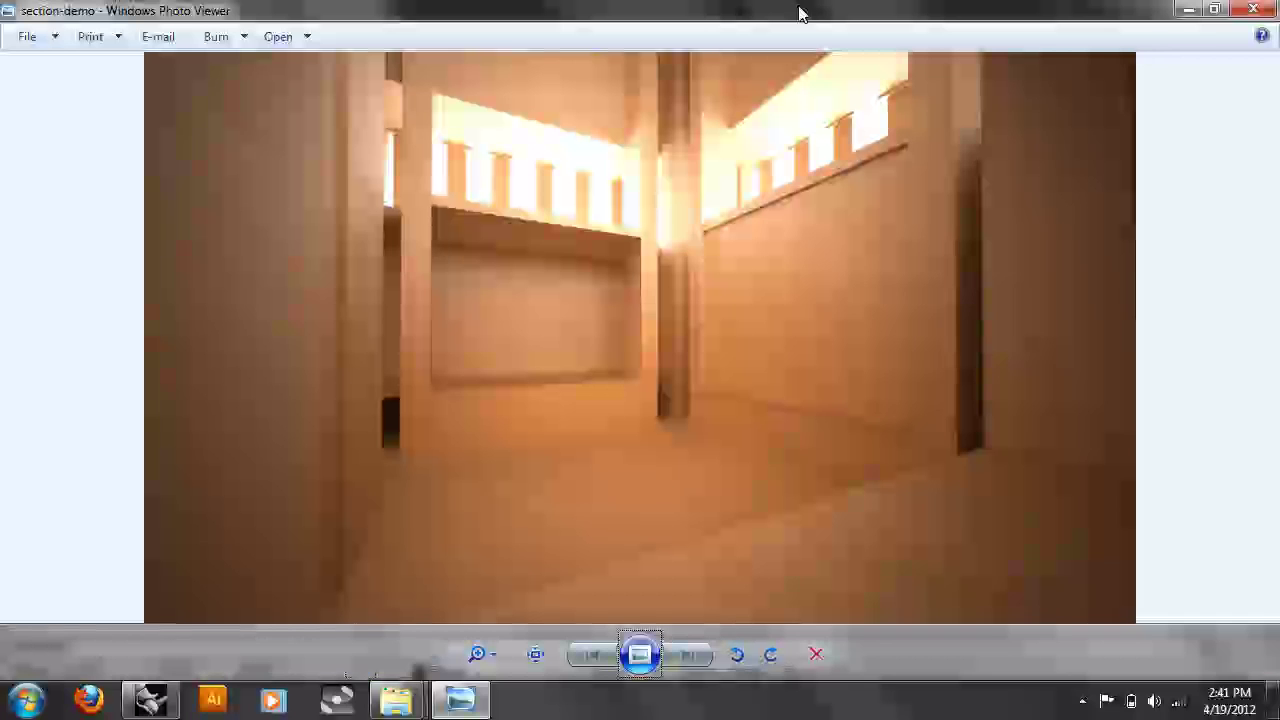
click(1253, 9)
drag(958, 226, 855, 228)
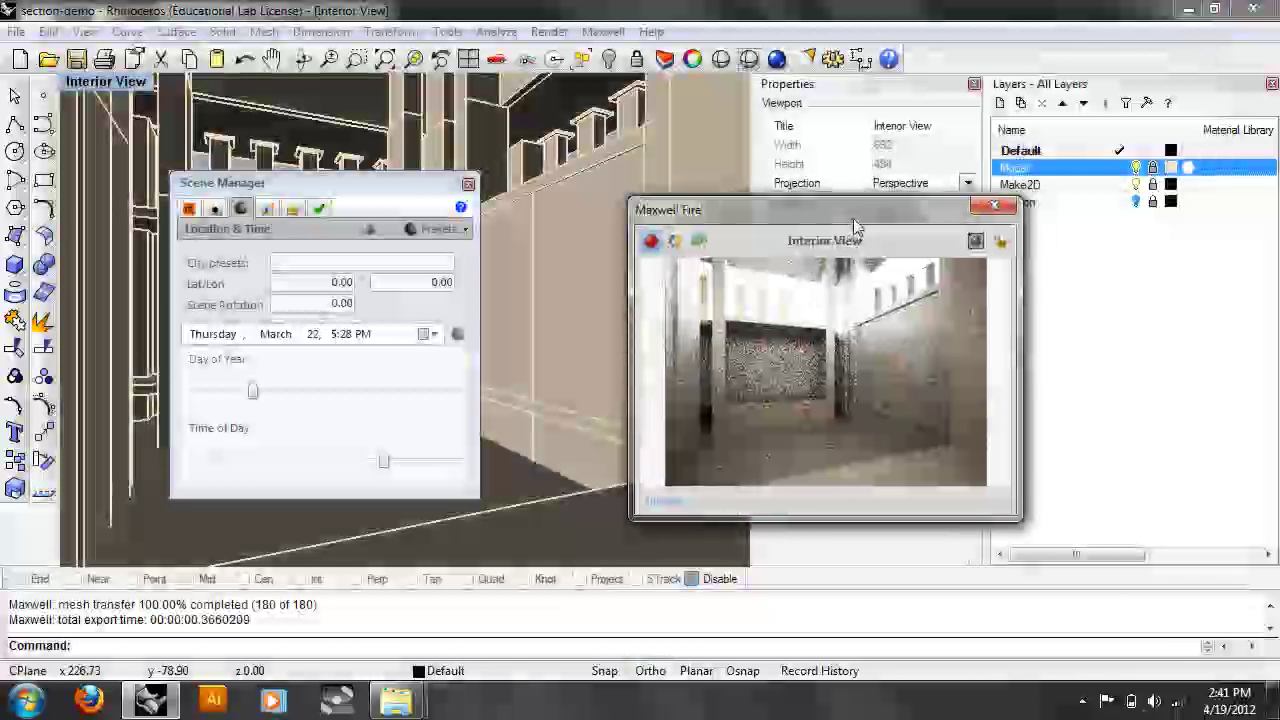
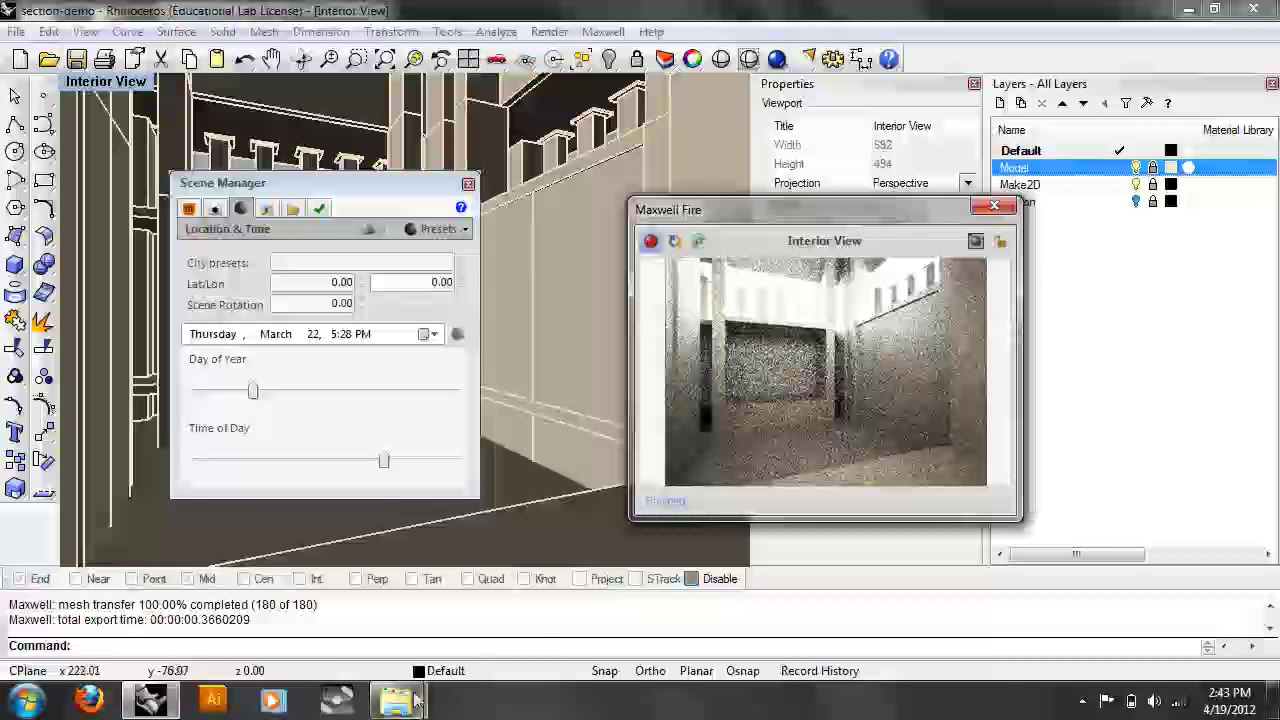
Step: Reopen the section-demo image from the Class 4.19.12 folder in Windows Photo Viewer, examine the render, and return to Rhino
mouse_move(396, 700)
click(450, 590)
right_click(420, 264)
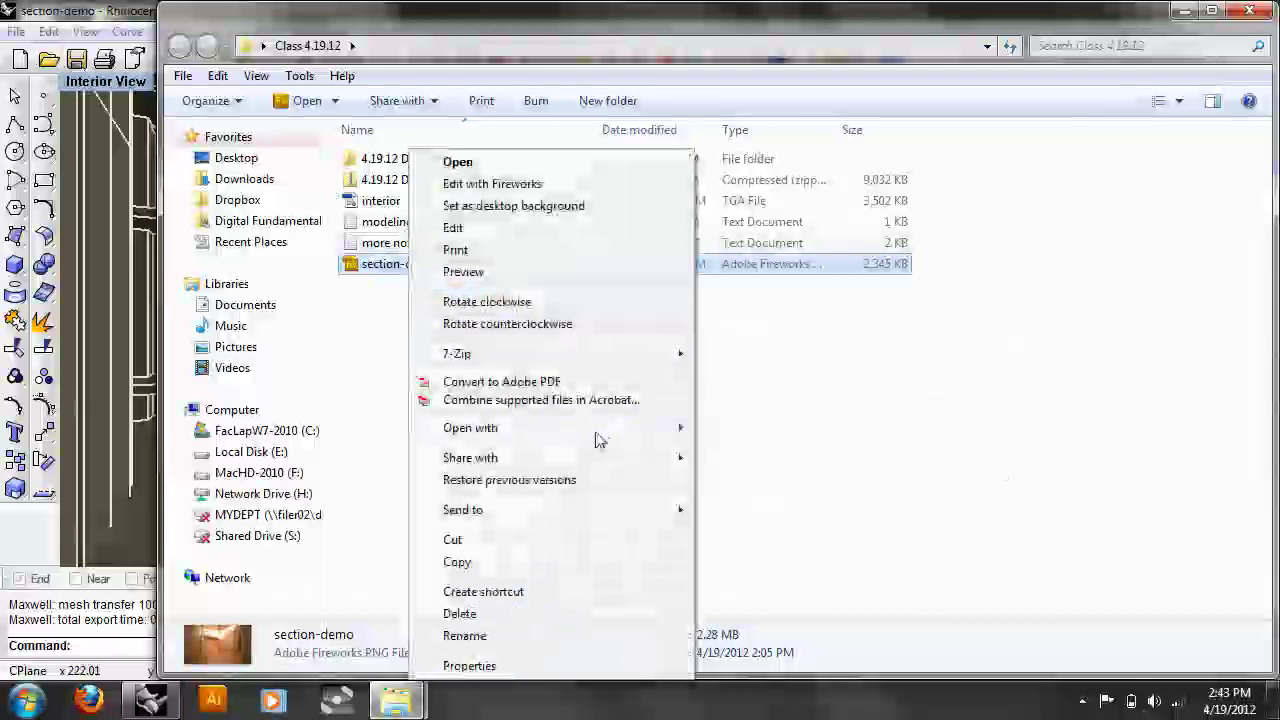
mouse_move(600, 432)
click(752, 588)
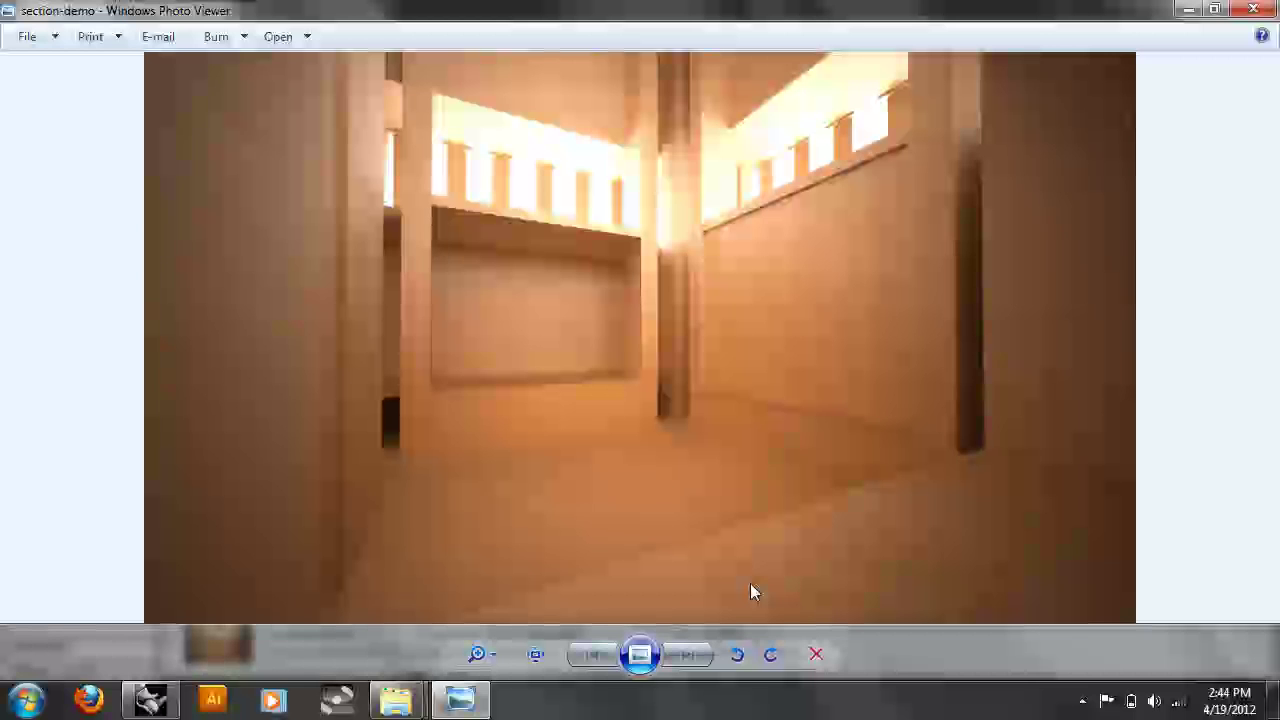
click(1267, 6)
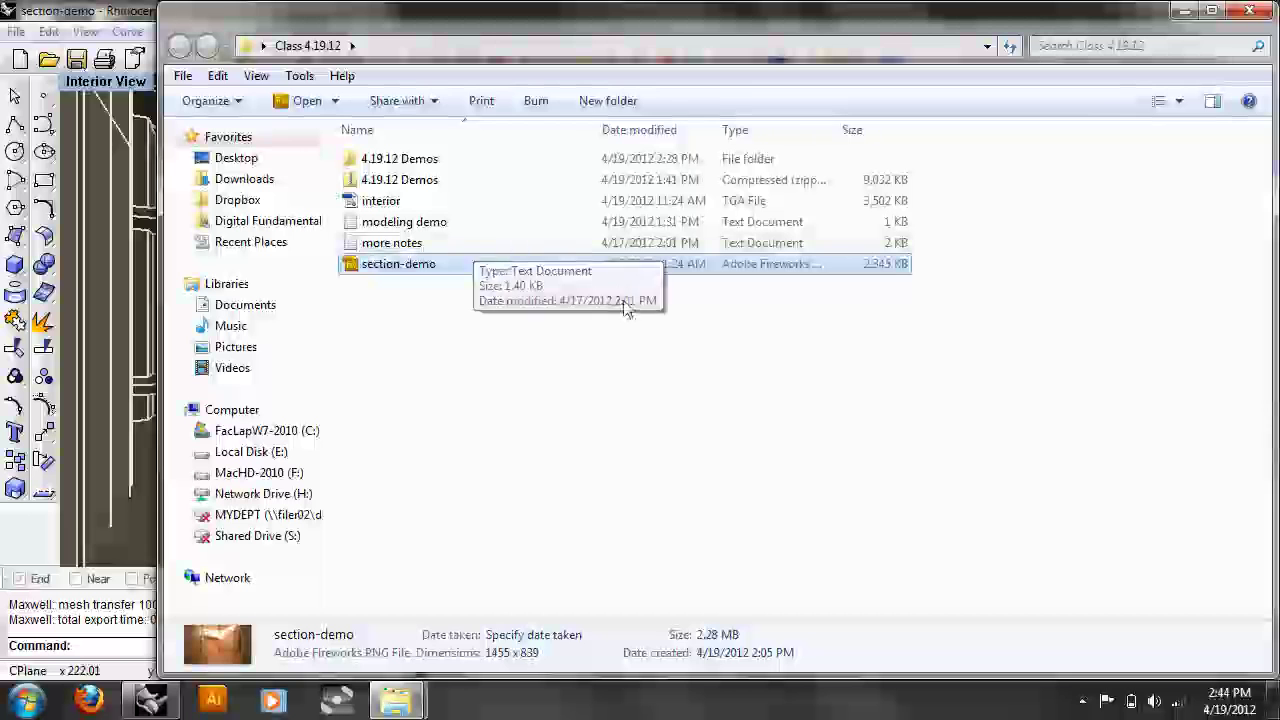
click(1183, 10)
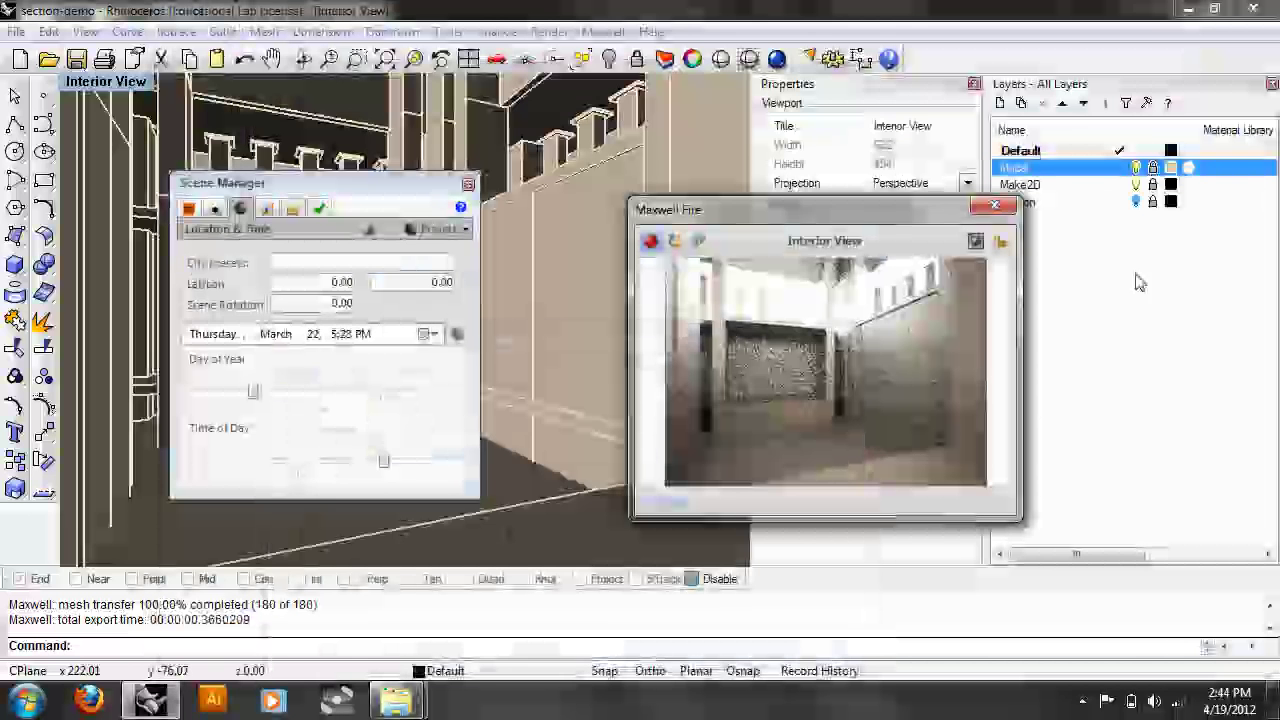
click(1082, 700)
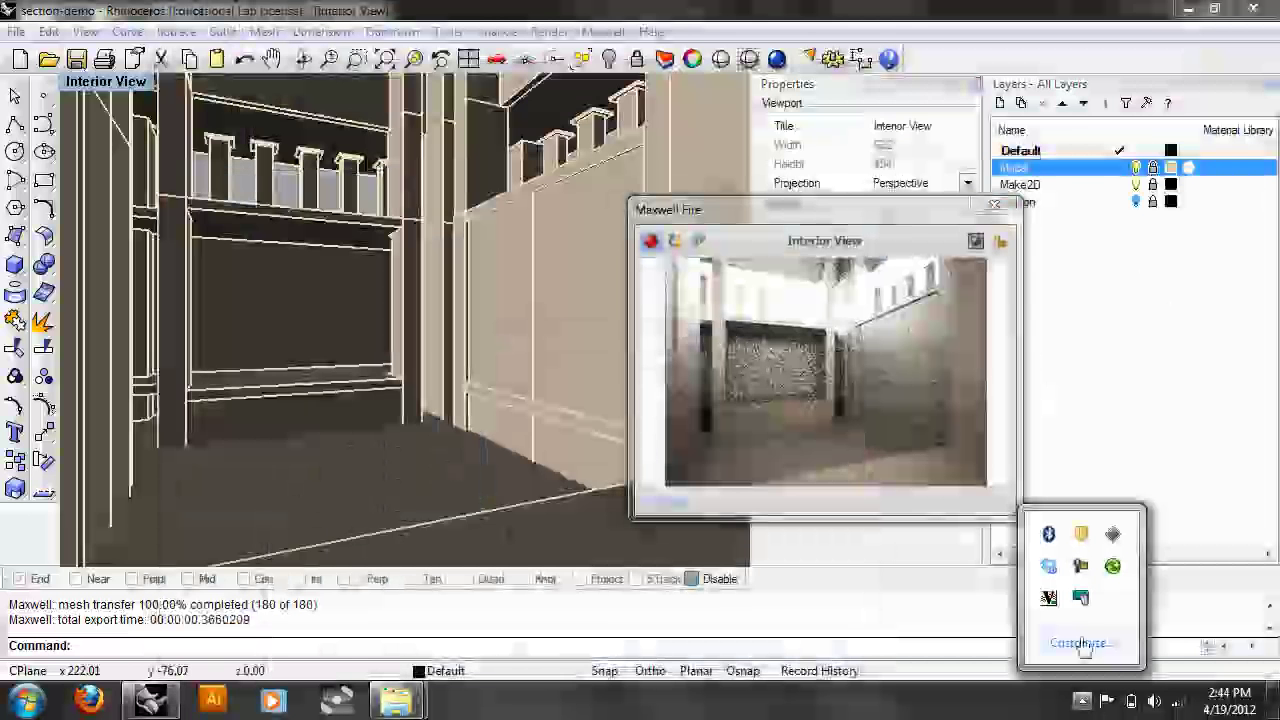